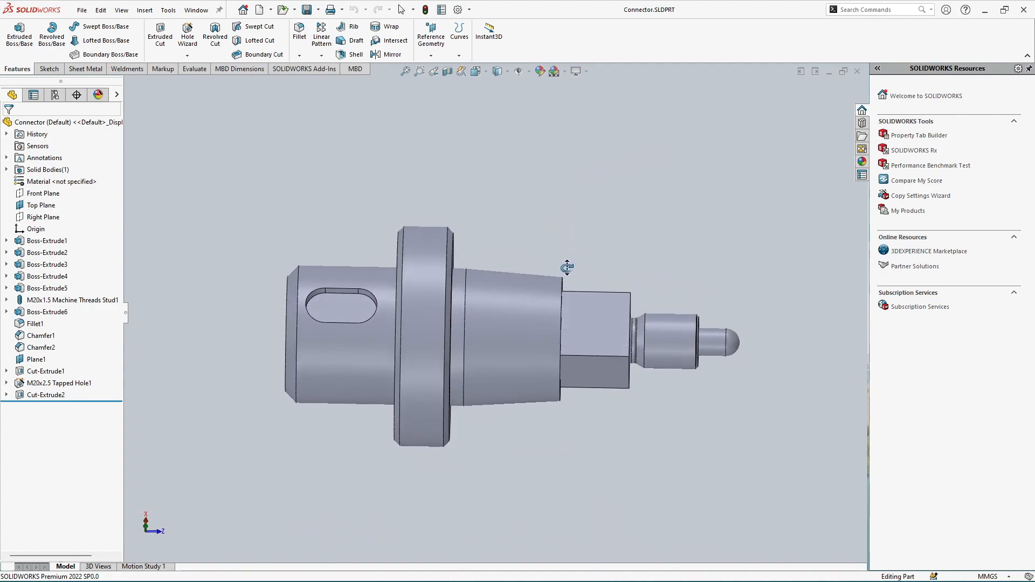
- Orient the connector model to a straight side view with the slot facing forward and the shaft axis horizontal
scroll(410, 367, "down", 2)
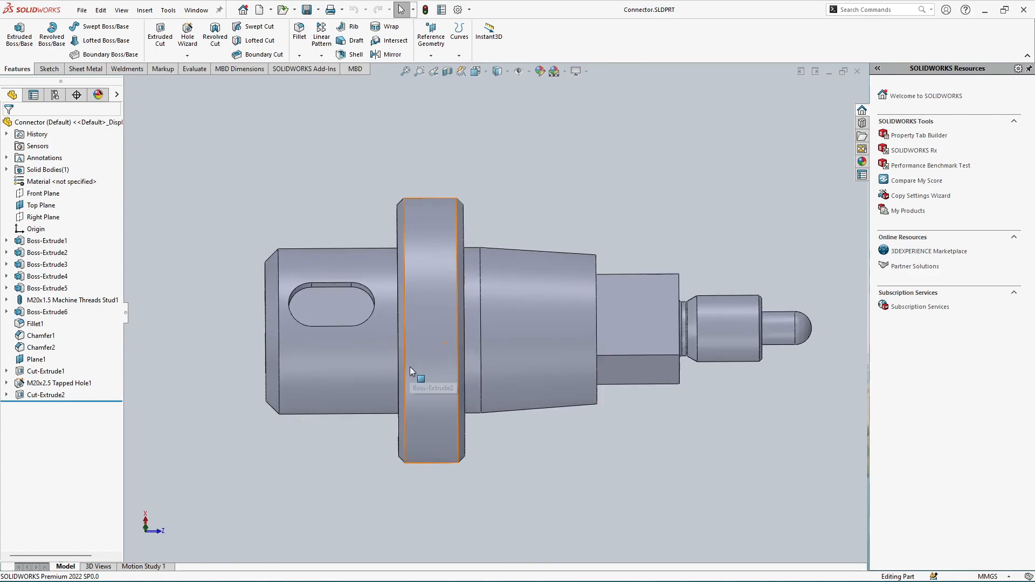
left_click(496, 70)
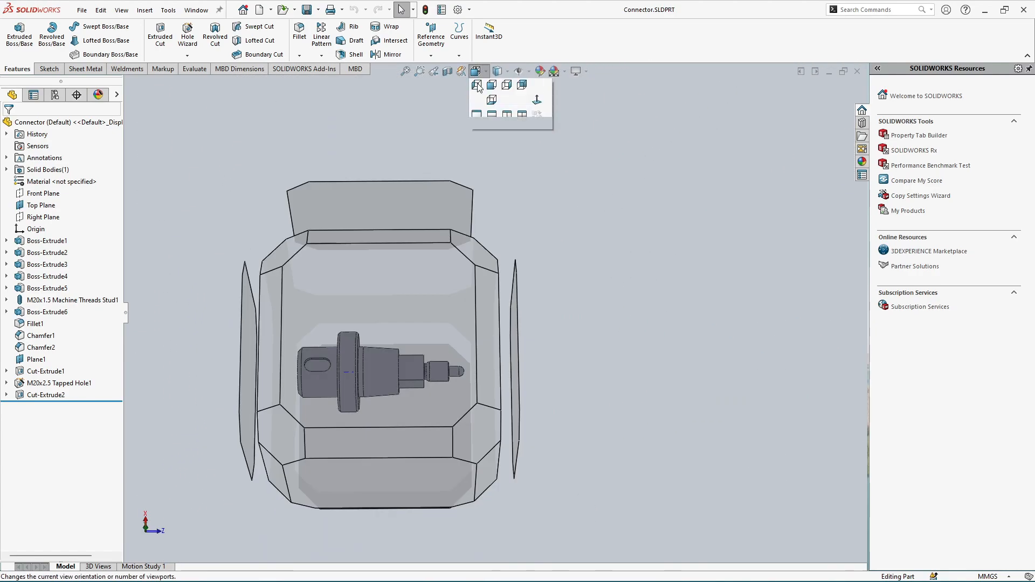
left_click(388, 264)
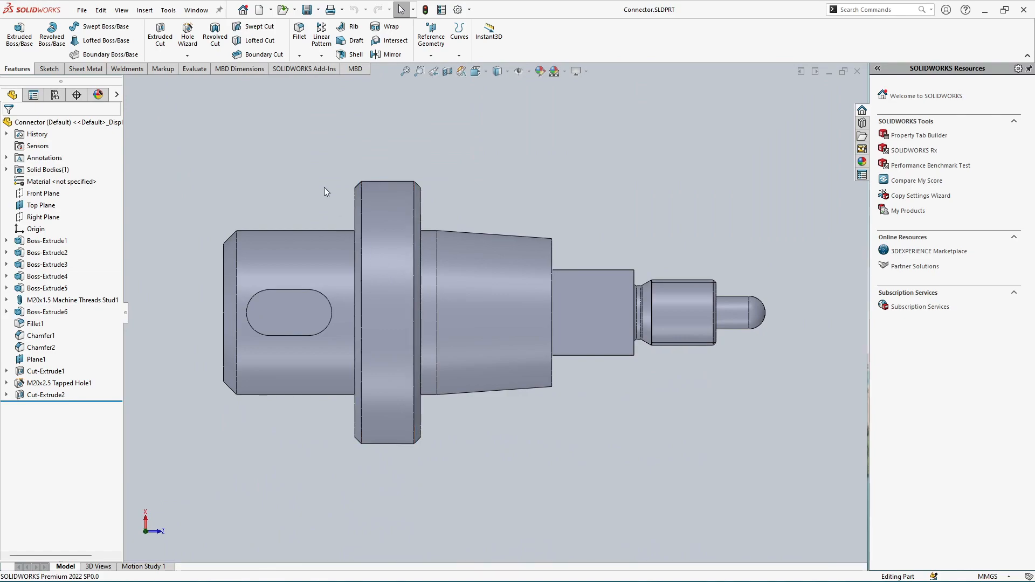
scroll(328, 351, "down", 2)
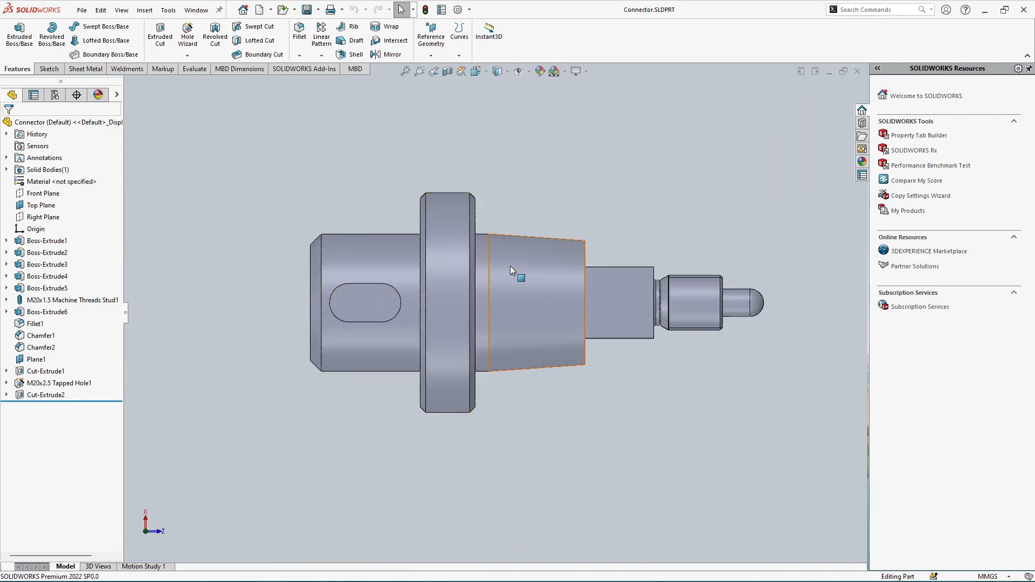
scroll(388, 193, "down", 2)
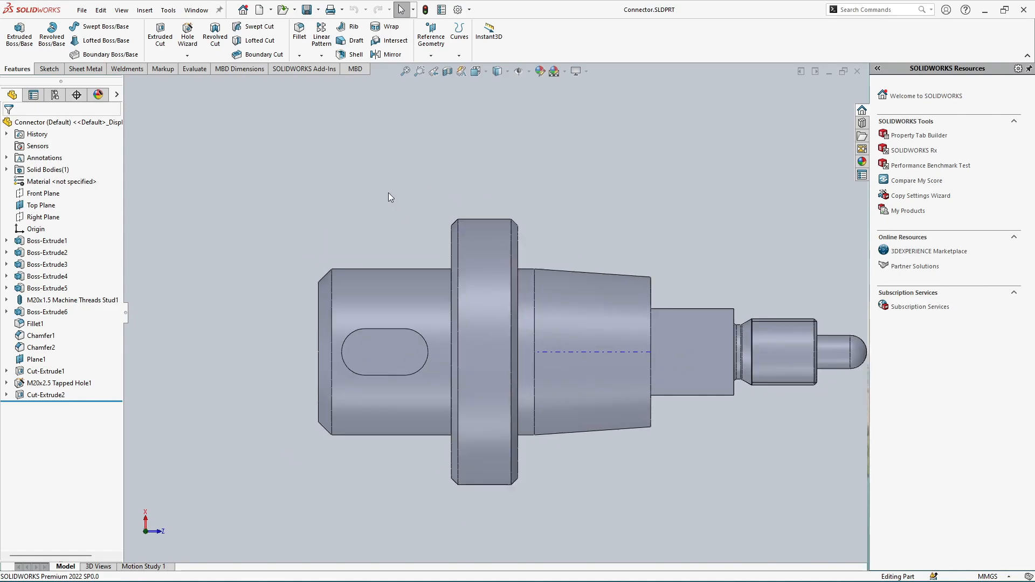
scroll(671, 225, "up", 2)
scroll(608, 421, "down", 2)
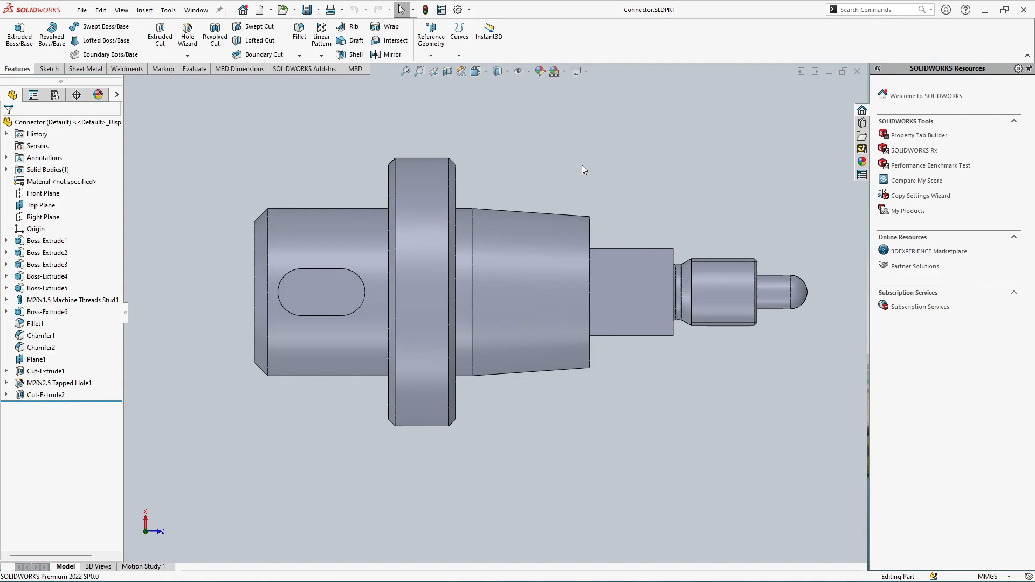
- Create a drawing from the connector part on an A3 (ANSI) Landscape sheet with the sheet format displayed
left_click(81, 10)
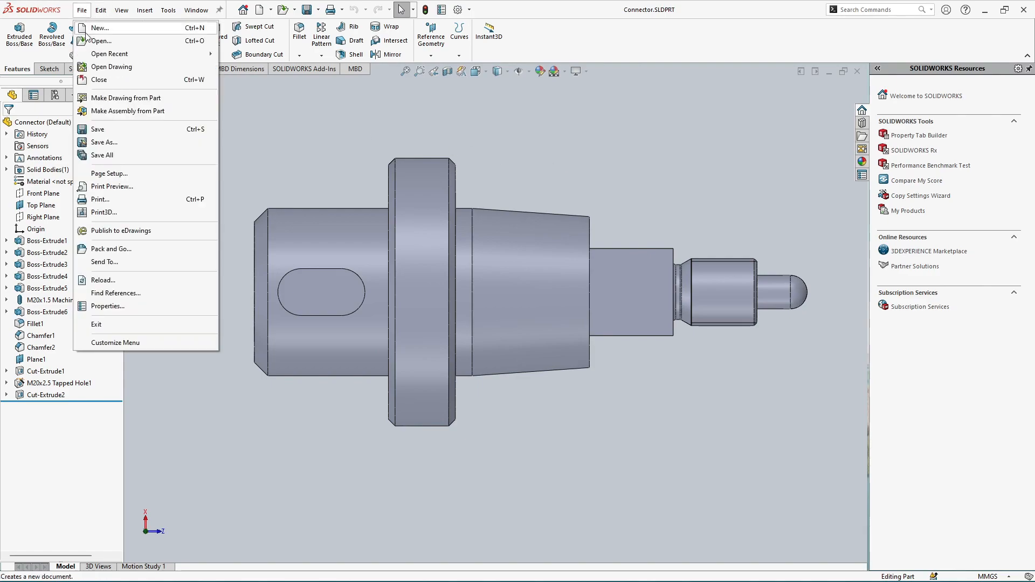
left_click(110, 99)
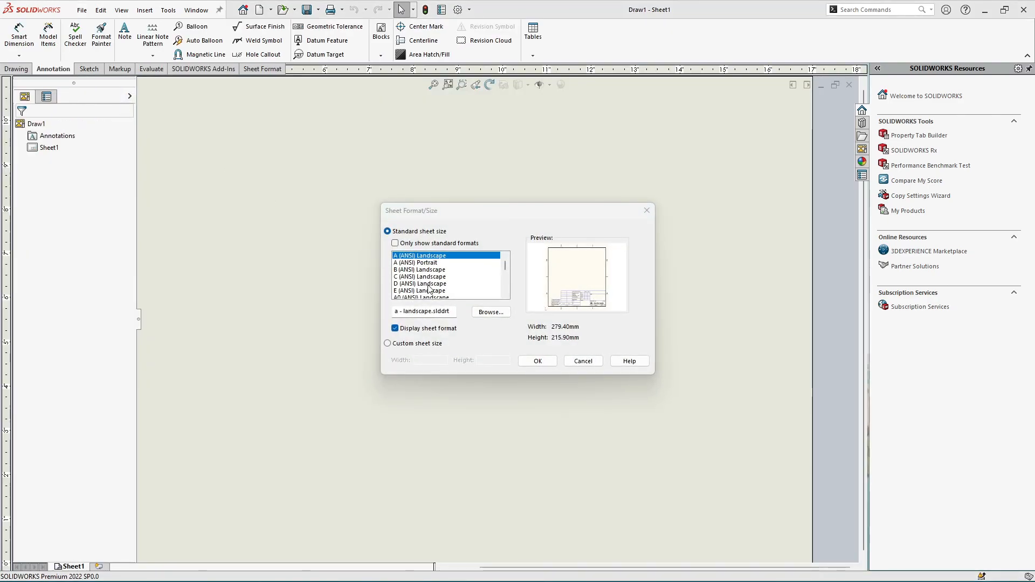
scroll(429, 289, "down", 2)
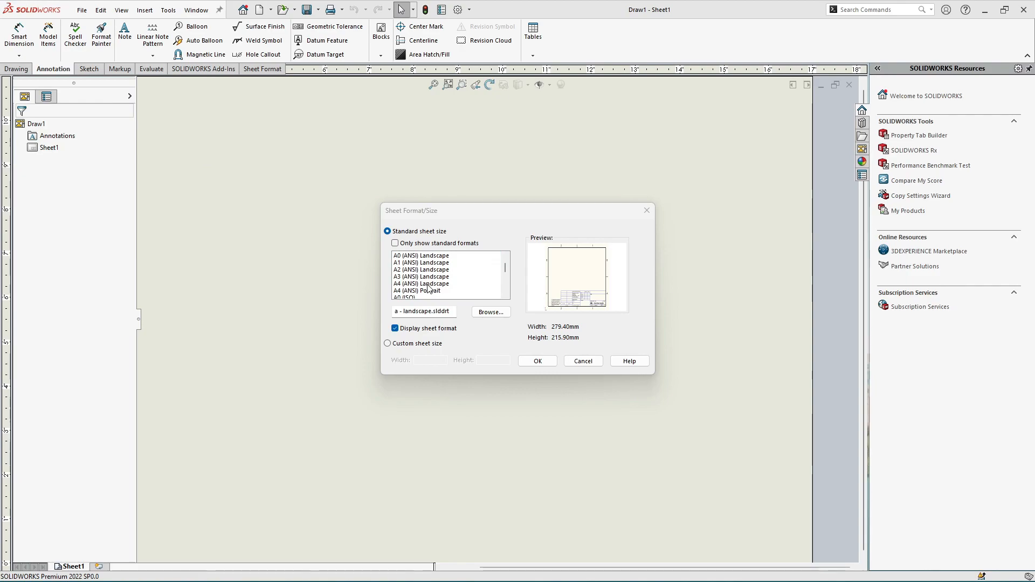
left_click(401, 277)
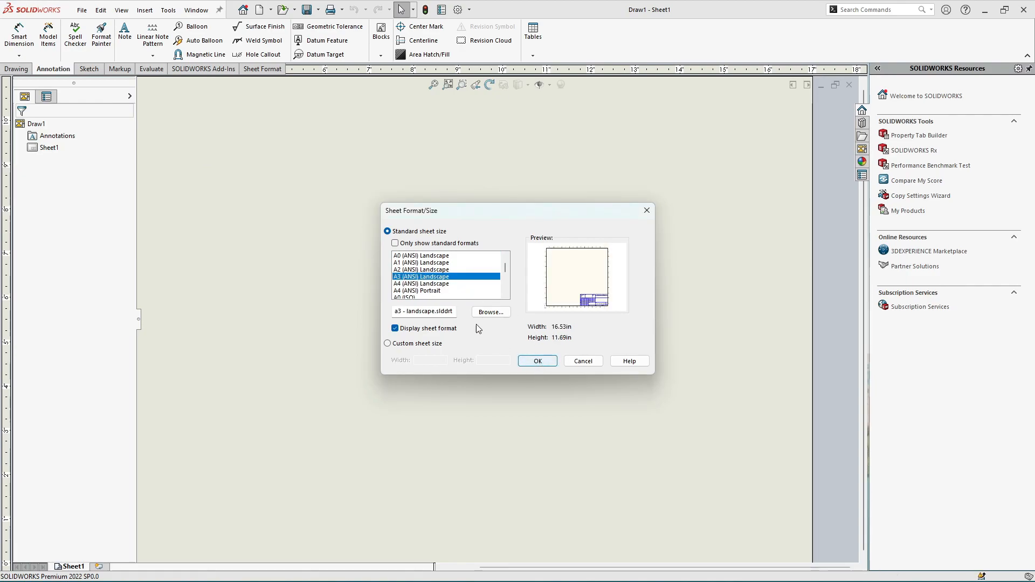
left_click(534, 361)
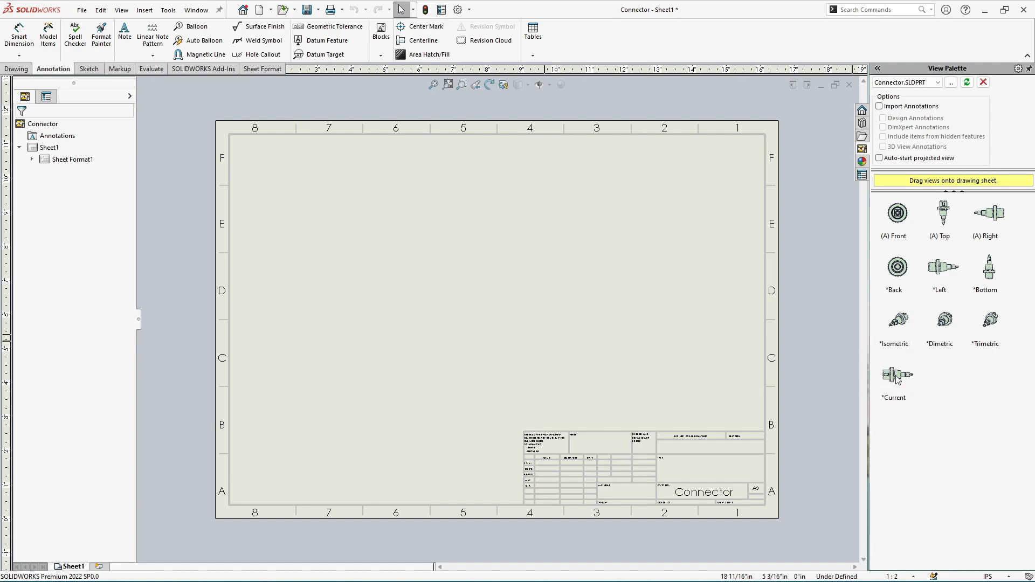
- Place the connector's current model view in the upper-left area of the drawing sheet and accept it
mouse_move(897, 379)
left_mouse_down()
mouse_move(730, 309)
mouse_move(543, 281)
mouse_move(388, 279)
left_mouse_up()
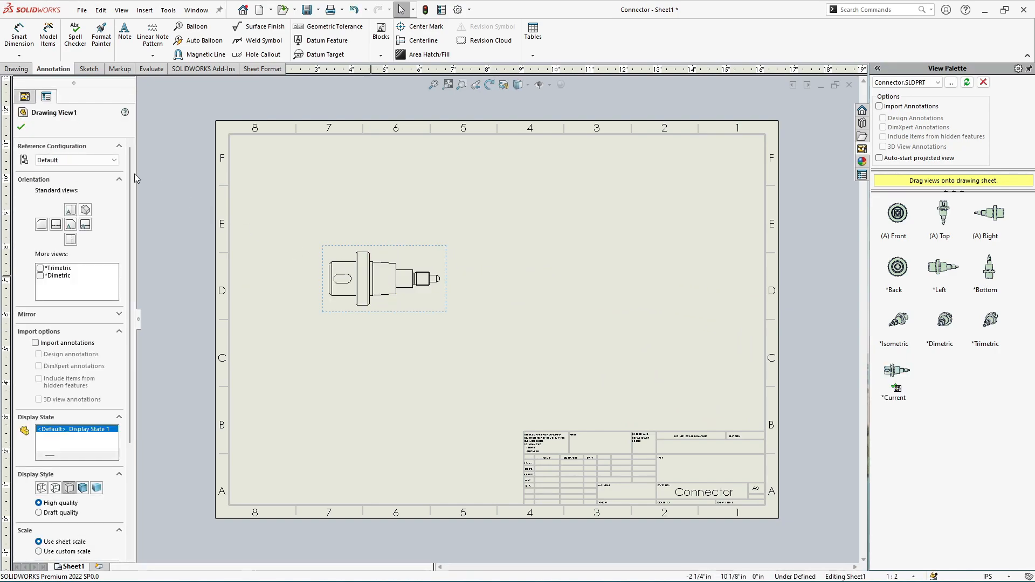
left_click(22, 128)
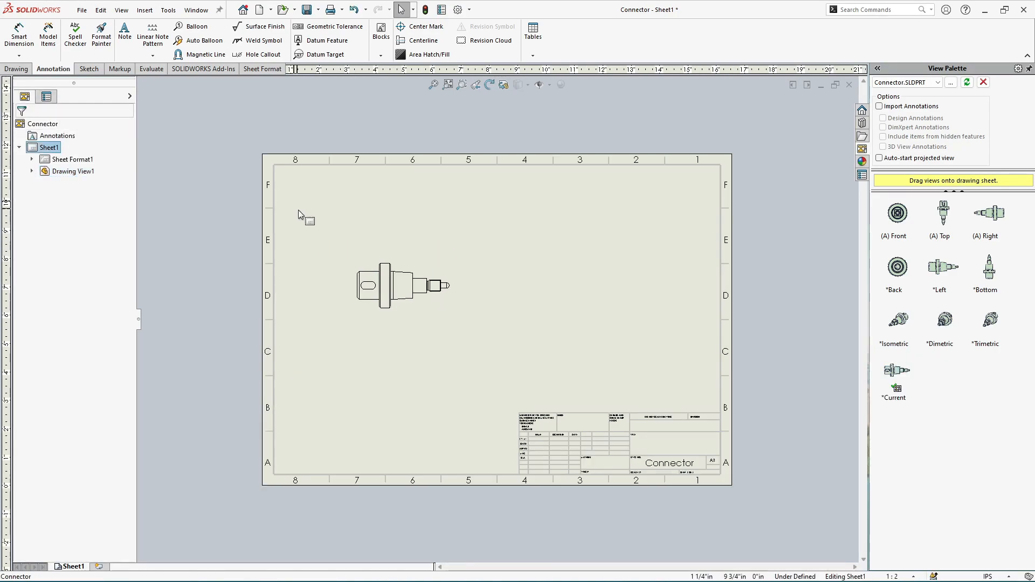
scroll(416, 267, "down", 4)
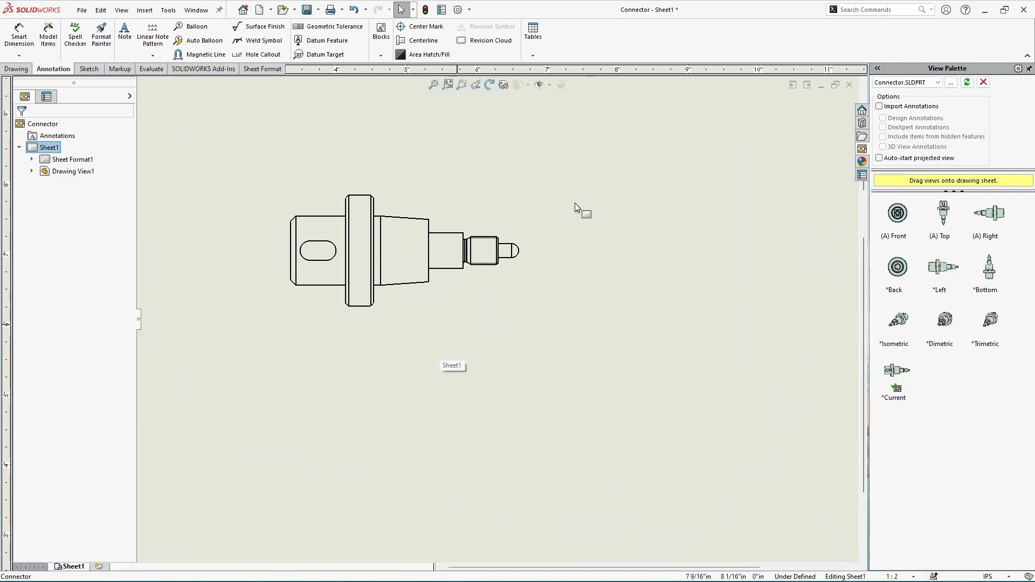
key("f")
- Set the connector drawing view to a custom scale of 1:1
scroll(457, 366, "down", 3)
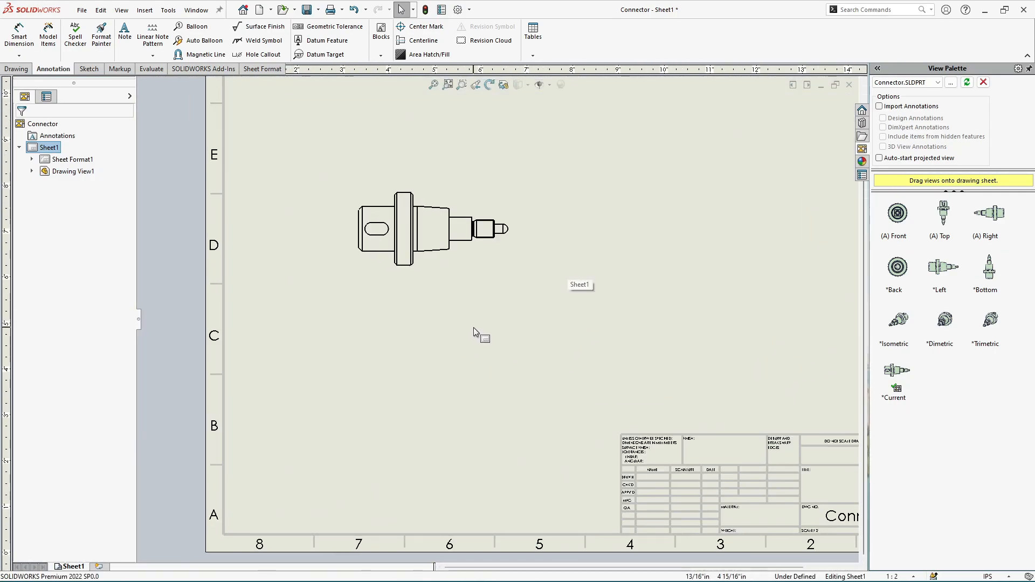
left_click(456, 269)
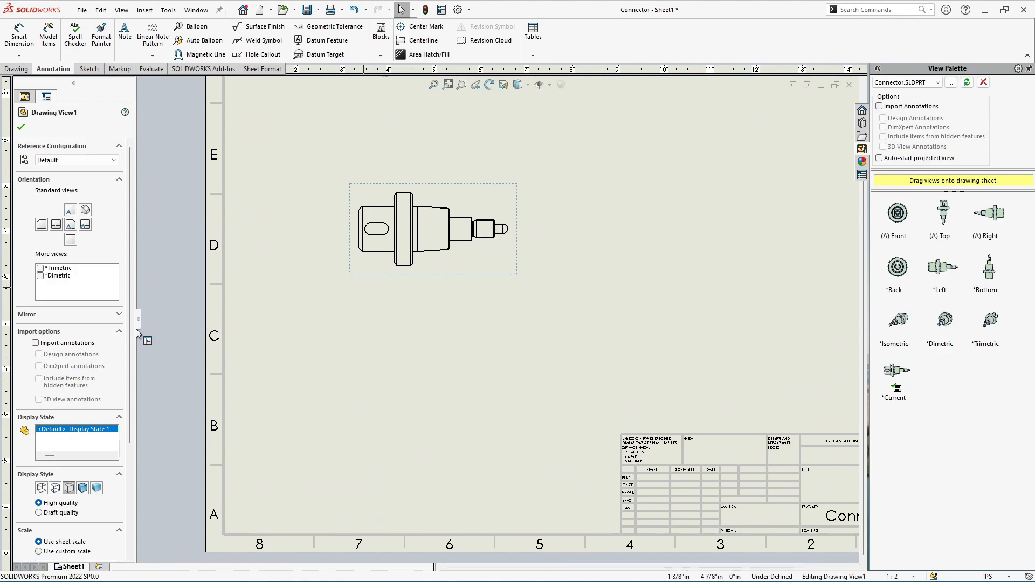
scroll(131, 338, "down", 1)
scroll(131, 338, "down", 10)
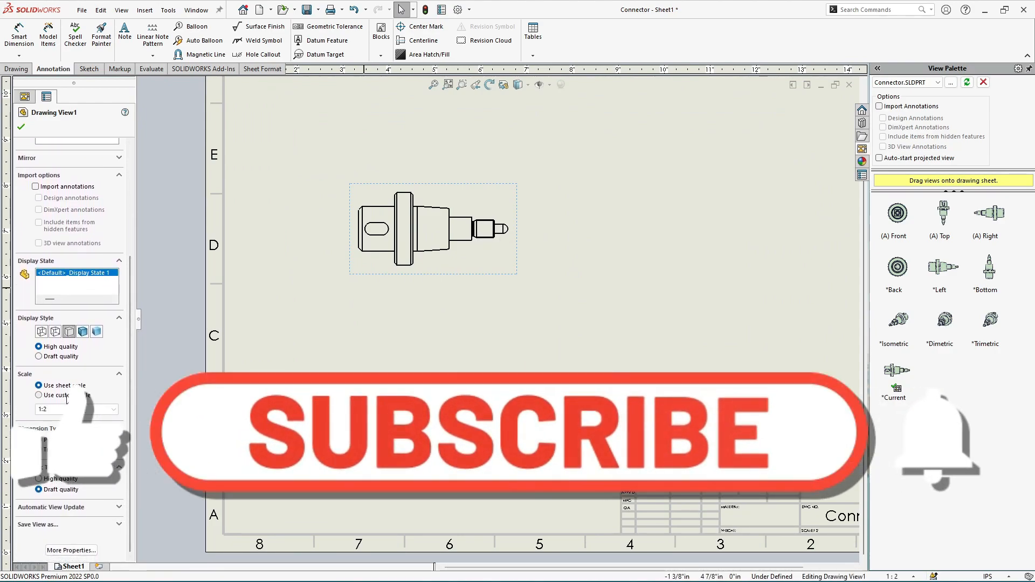
left_click(113, 410)
left_click(114, 410)
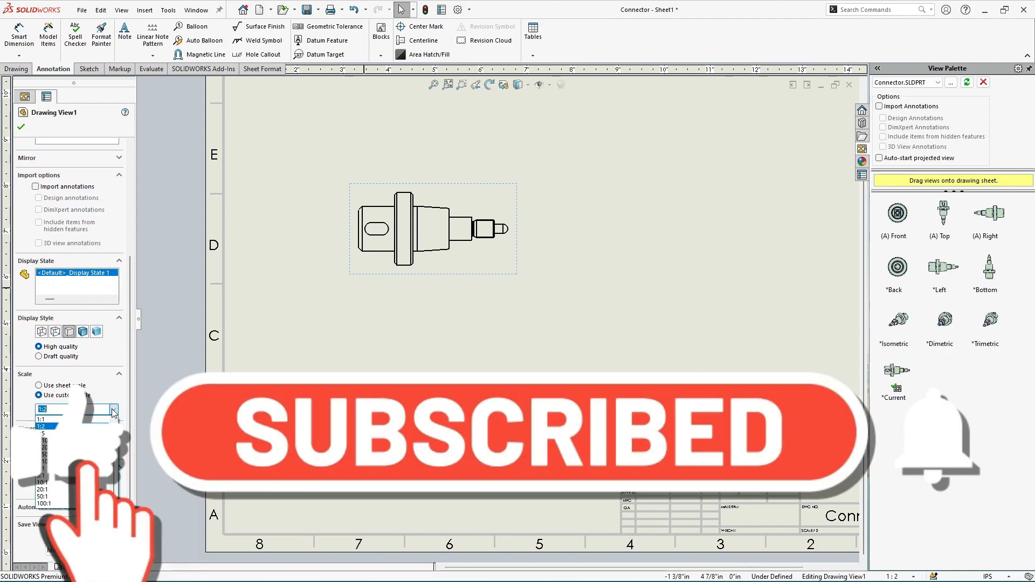
left_click(86, 420)
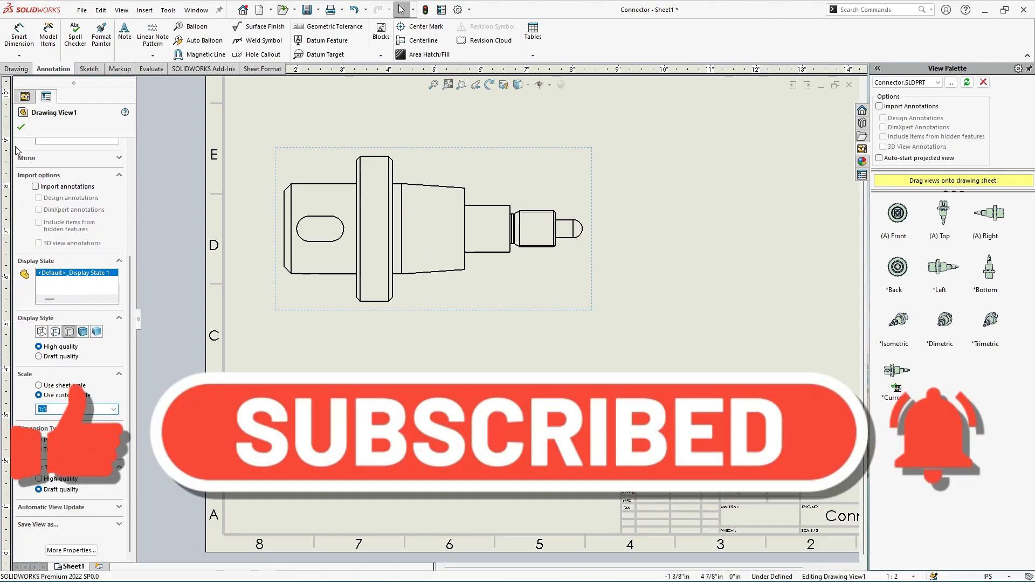
left_click(22, 128)
key("f")
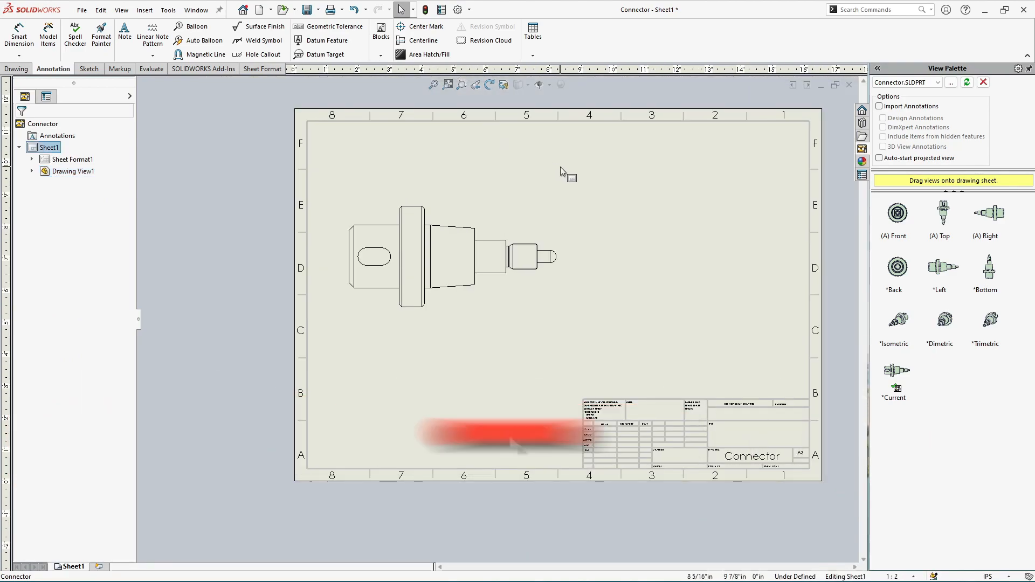
- Move the connector view higher on the sheet so it sits midway between zones D and E
left_click(542, 200)
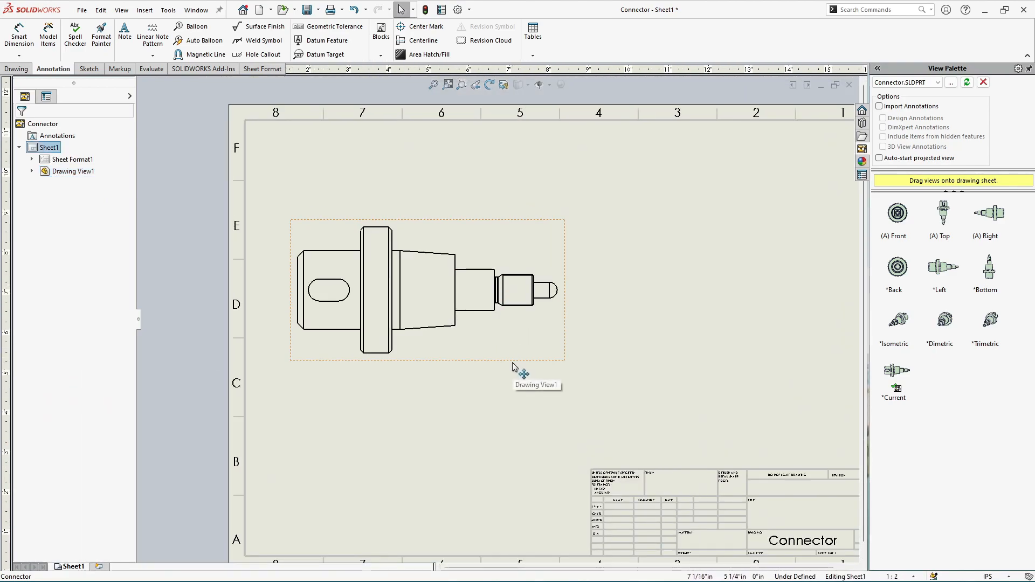
scroll(526, 356, "up", 2)
left_click_drag(538, 342, 541, 341)
left_click(536, 366)
scroll(448, 318, "down", 1)
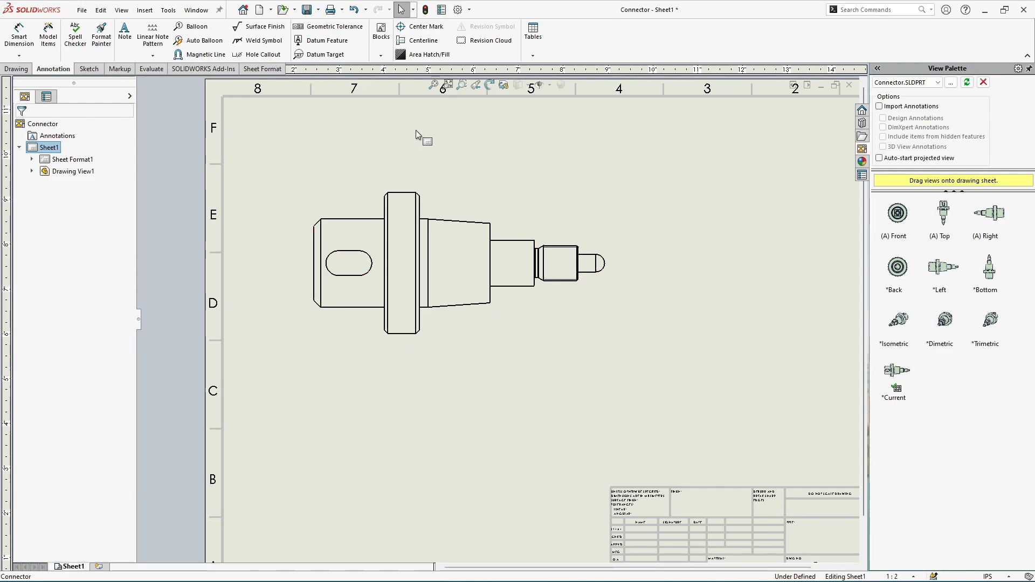
- Add a centerline between the upper and lower edges of the slotted cylindrical section
left_click(416, 40)
scroll(302, 169, "down", 1)
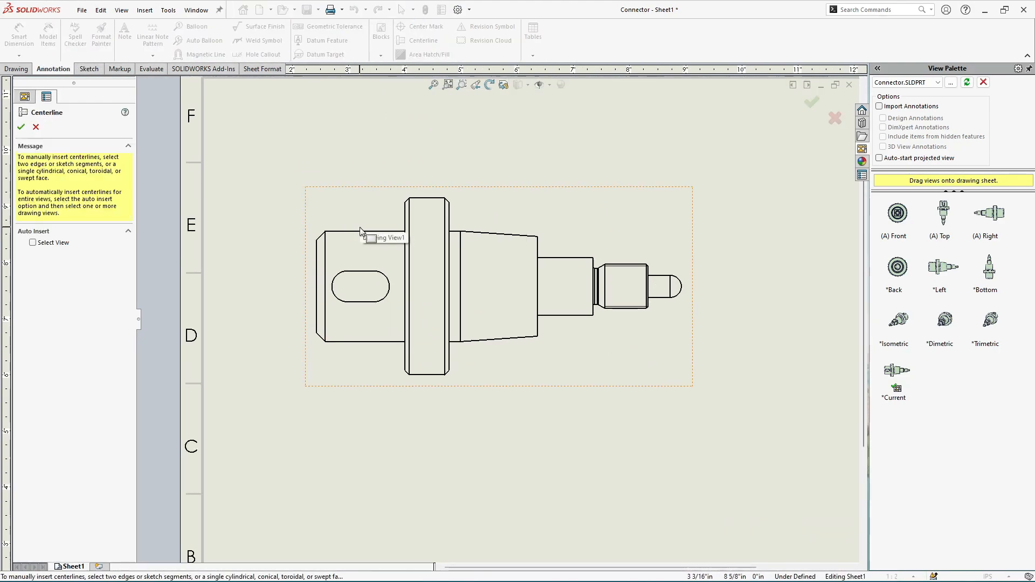
left_click(360, 230)
left_click(358, 342)
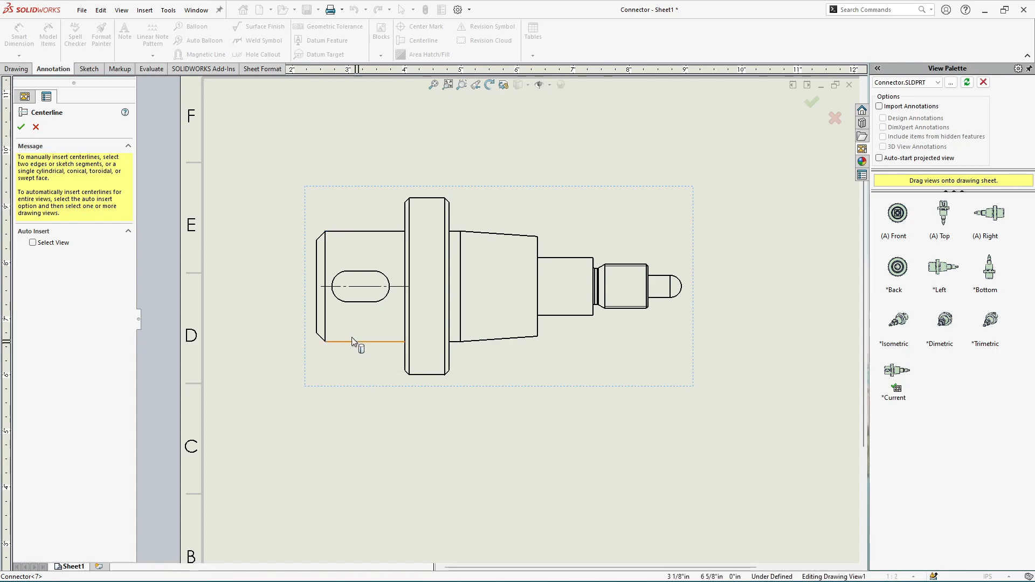
left_click(21, 127)
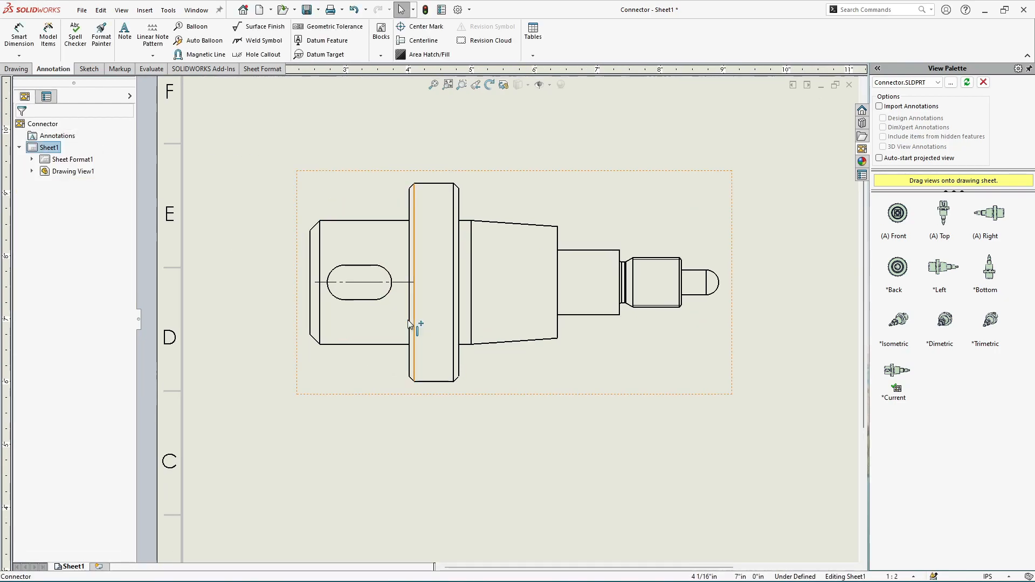
- Extend the centerline at both ends so it runs slightly past the full length of the connector
scroll(415, 323, "down", 2)
left_click_drag(308, 277, 291, 278)
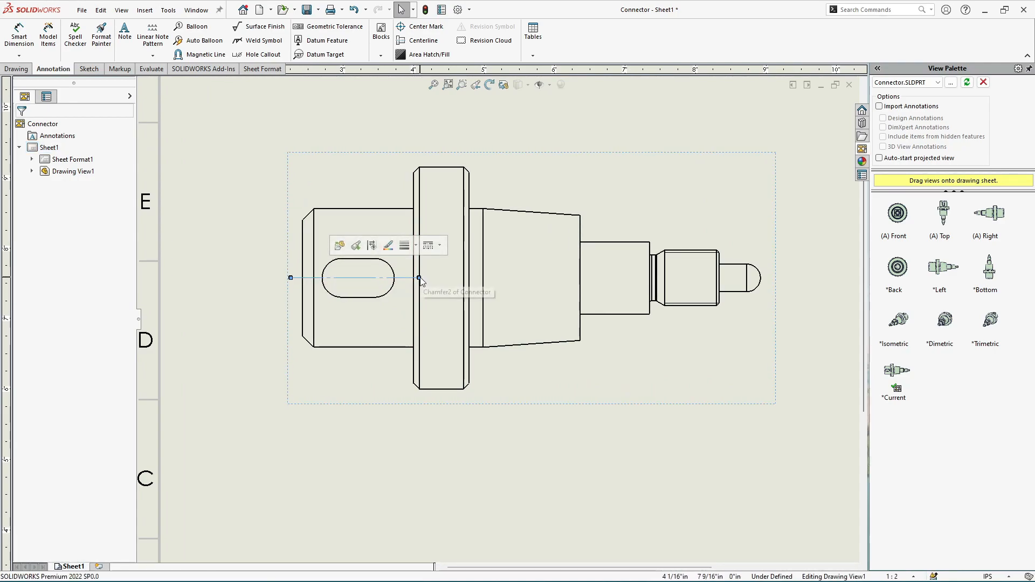
left_click_drag(419, 278, 472, 281)
left_click_drag(753, 283, 771, 281)
left_click(625, 453)
scroll(604, 442, "up", 3)
scroll(593, 351, "down", 2)
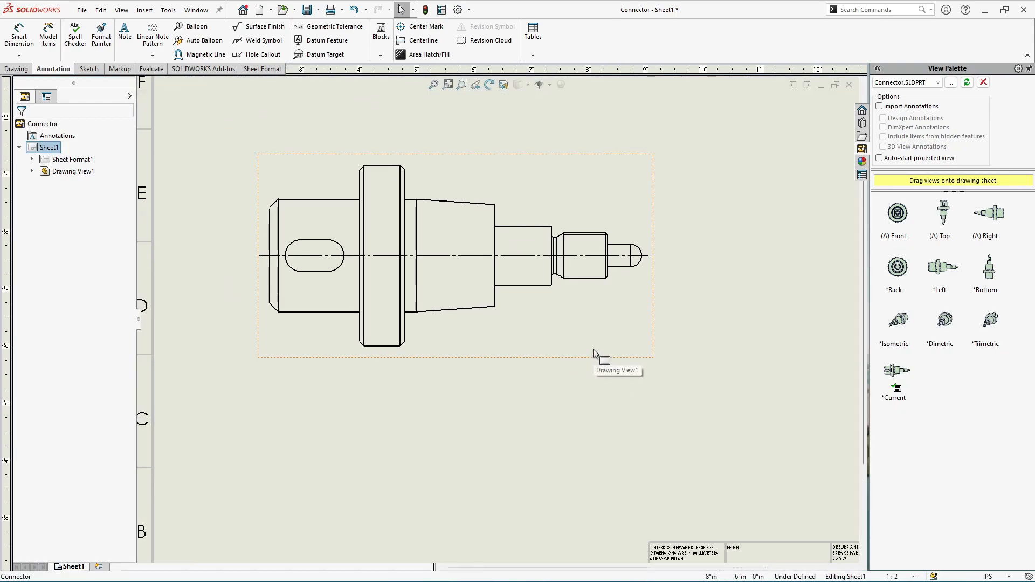
- Sketch a point at the midpoint of the rounded tip's arc, on the centerline
scroll(621, 249, "down", 4)
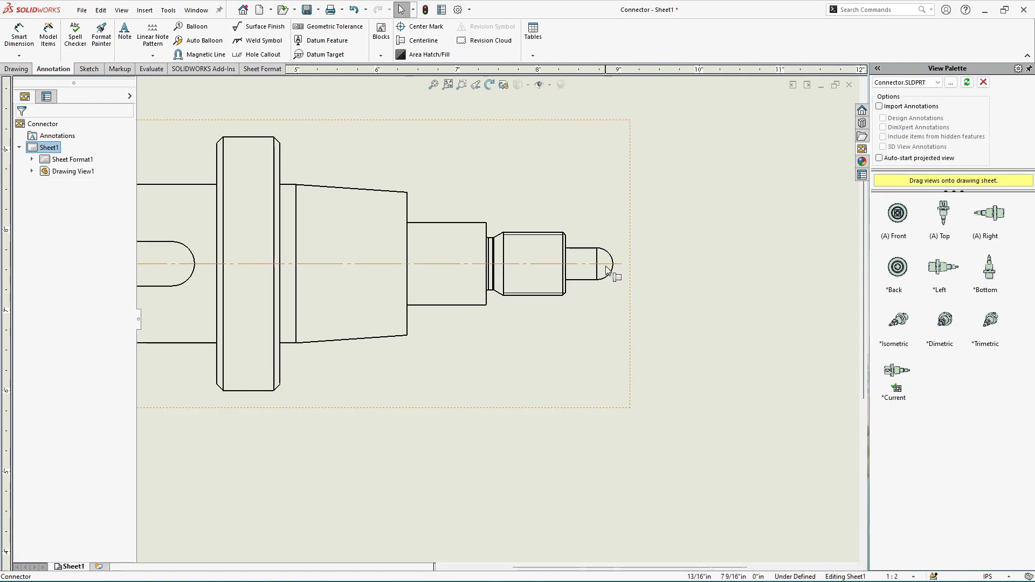
left_click(92, 72)
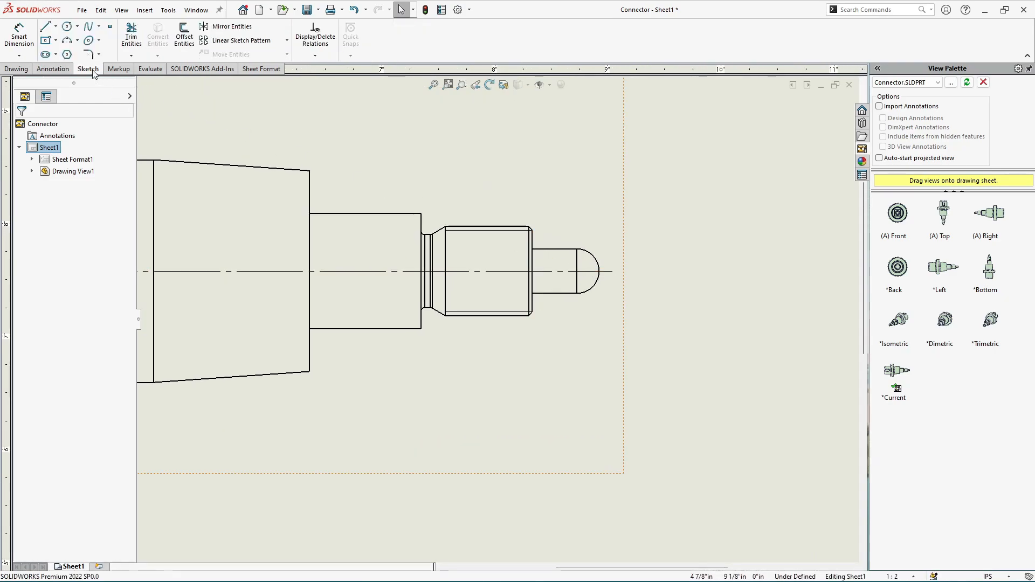
left_click(114, 29)
scroll(620, 254, "down", 3)
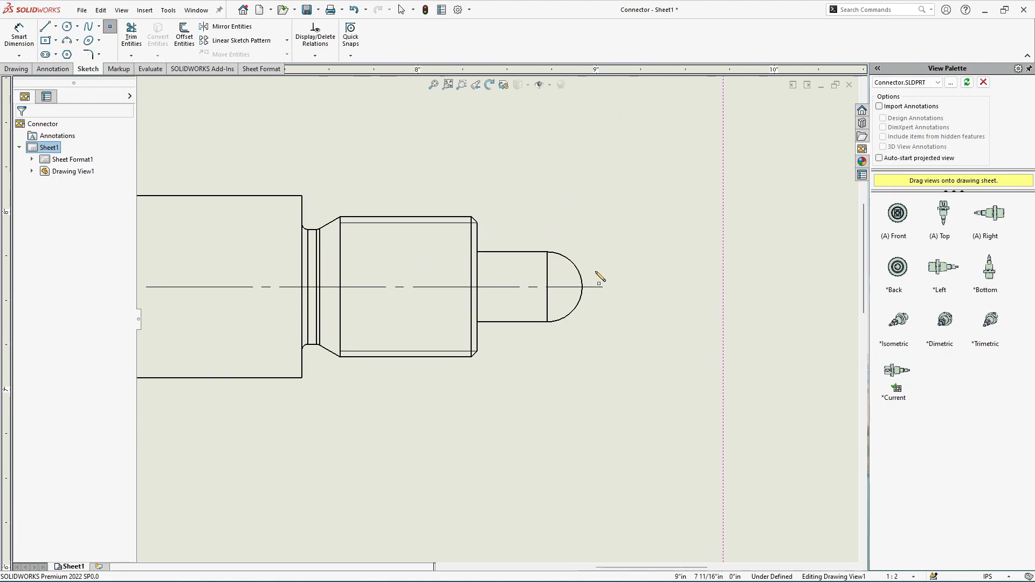
left_click(582, 287)
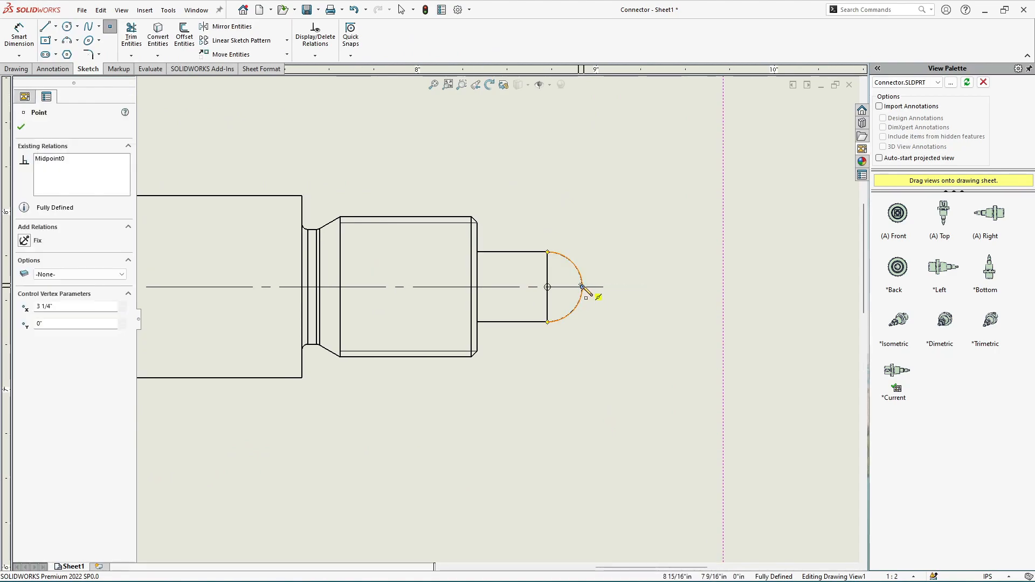
left_click(21, 128)
scroll(593, 307, "down", 5)
key("Escape")
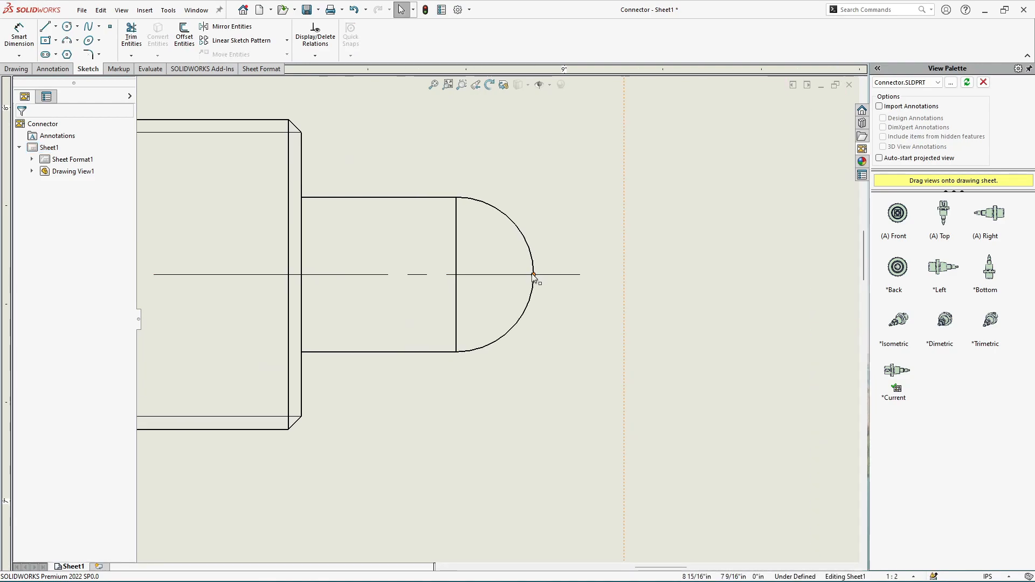
scroll(539, 275, "up", 5)
scroll(622, 275, "up", 5)
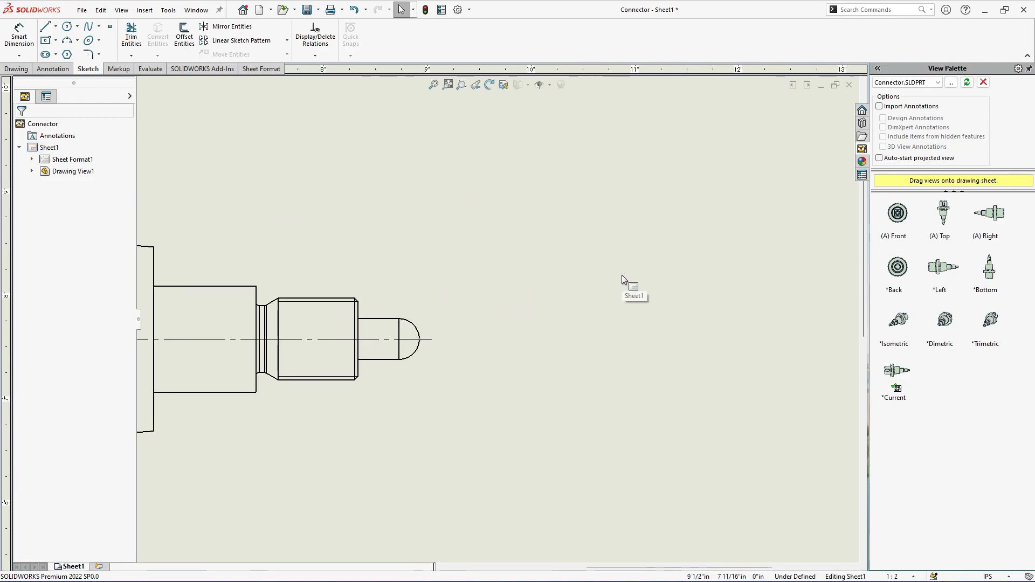
scroll(506, 369, "down", 1)
scroll(427, 411, "up", 2)
scroll(414, 396, "down", 3)
left_click(226, 199)
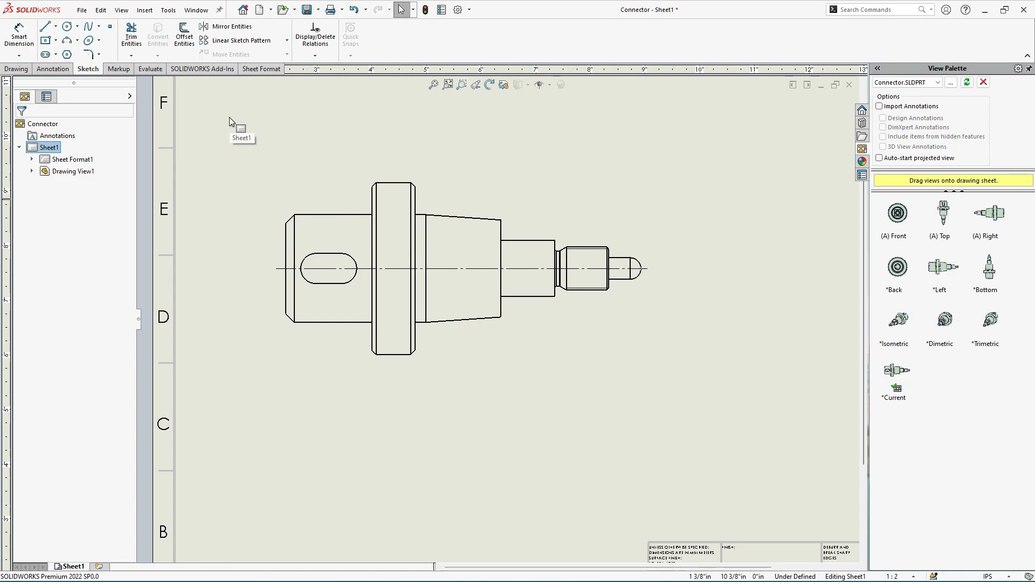
left_click(31, 43)
left_click(286, 259)
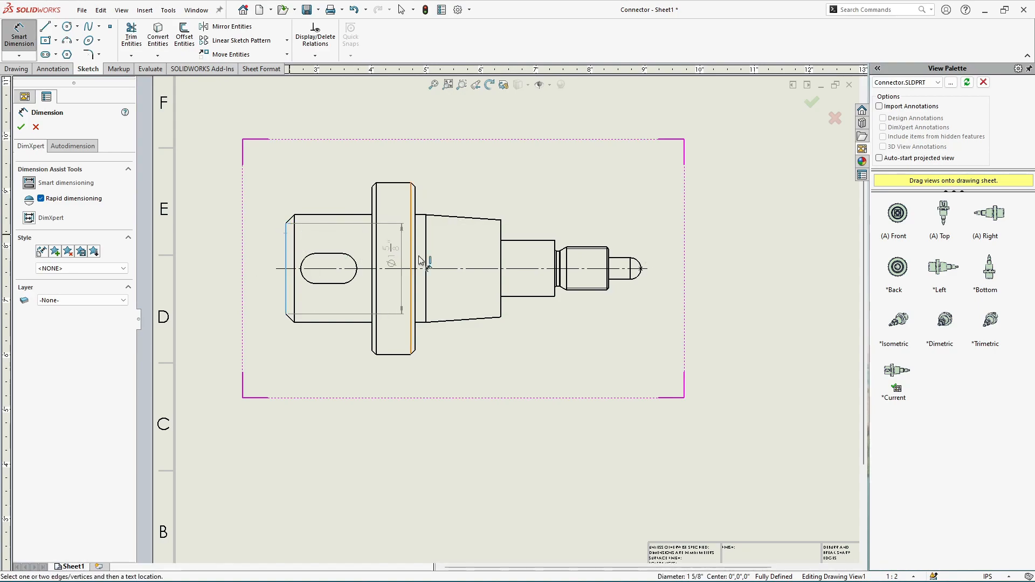
key("Escape")
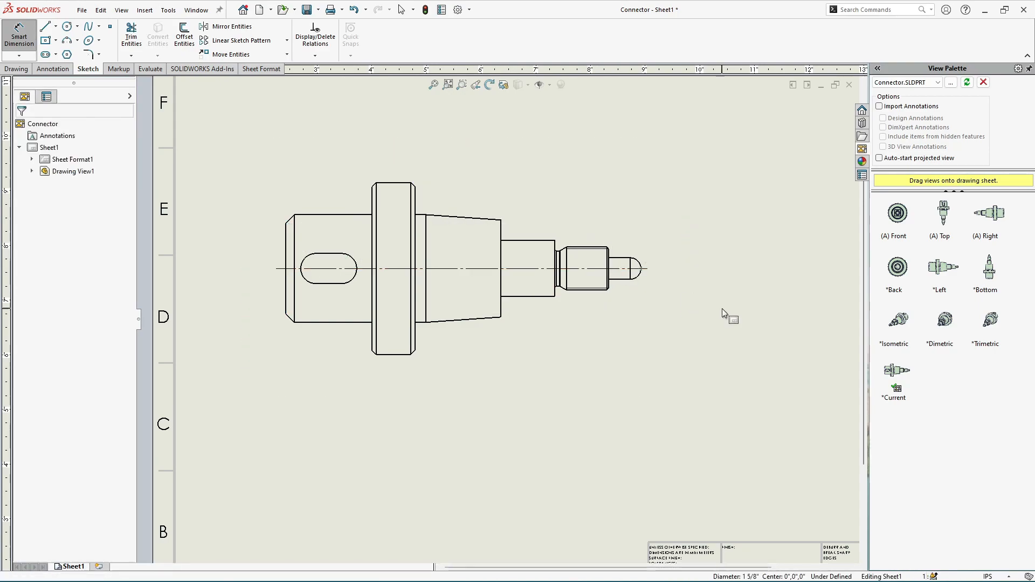
- Switch the drawing's unit system to MMGS (millimeter, gram, second) and refresh the palette of available views
left_click(1003, 576)
left_click(971, 531)
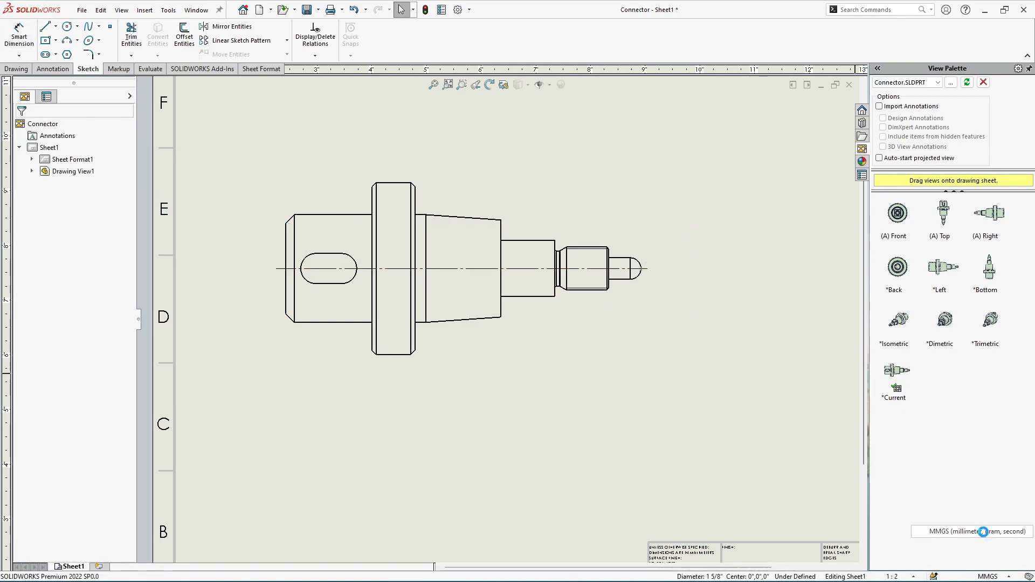
left_click(966, 82)
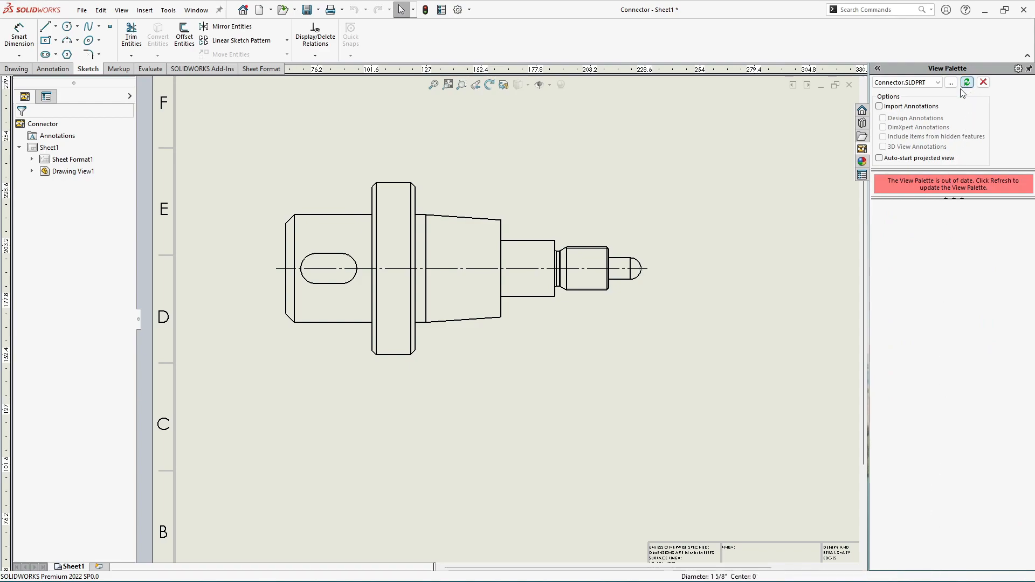
left_click(758, 155)
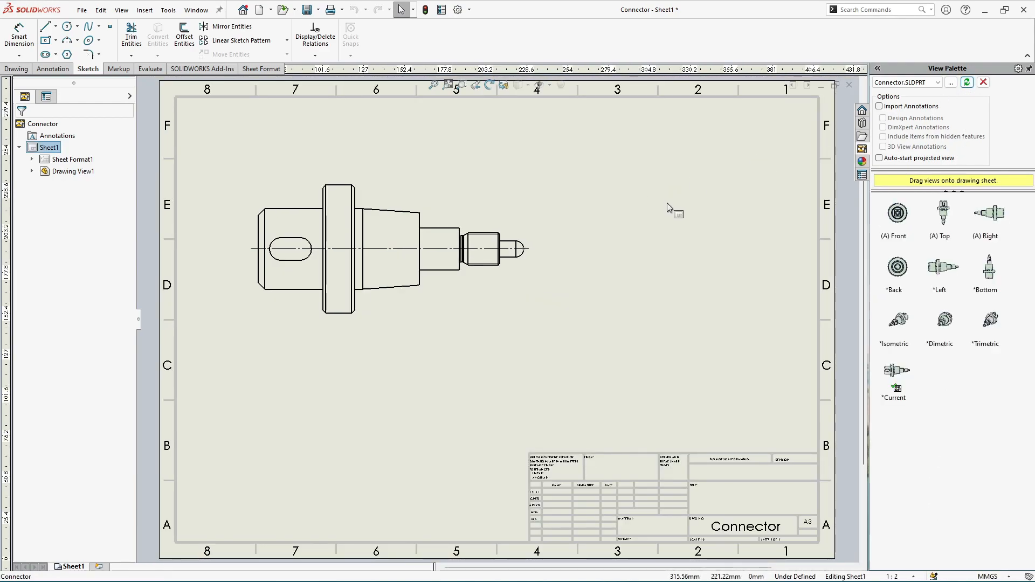
- Dimension the connector's overall length from the chamfered end face to the point on the rounded tip, placing it above the view
scroll(485, 318, "up", 3)
scroll(411, 302, "down", 3)
left_click(25, 42)
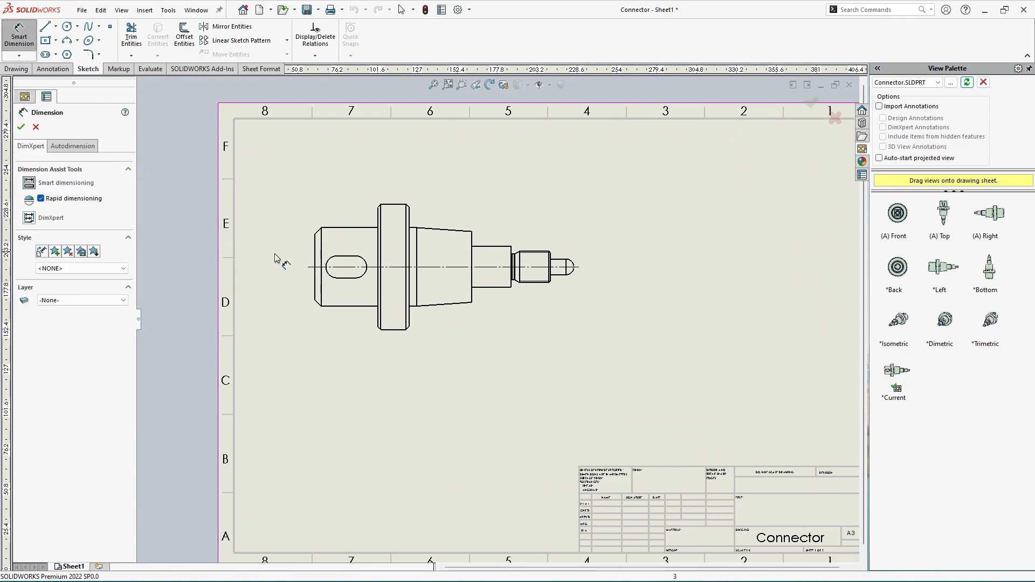
scroll(246, 245, "up", 1)
scroll(652, 278, "up", 2)
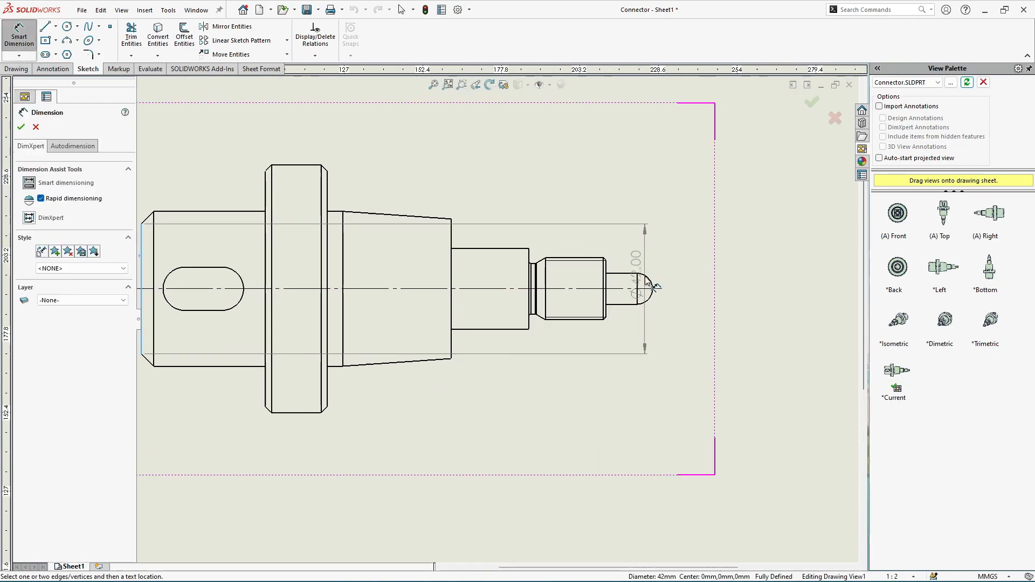
left_click(653, 290)
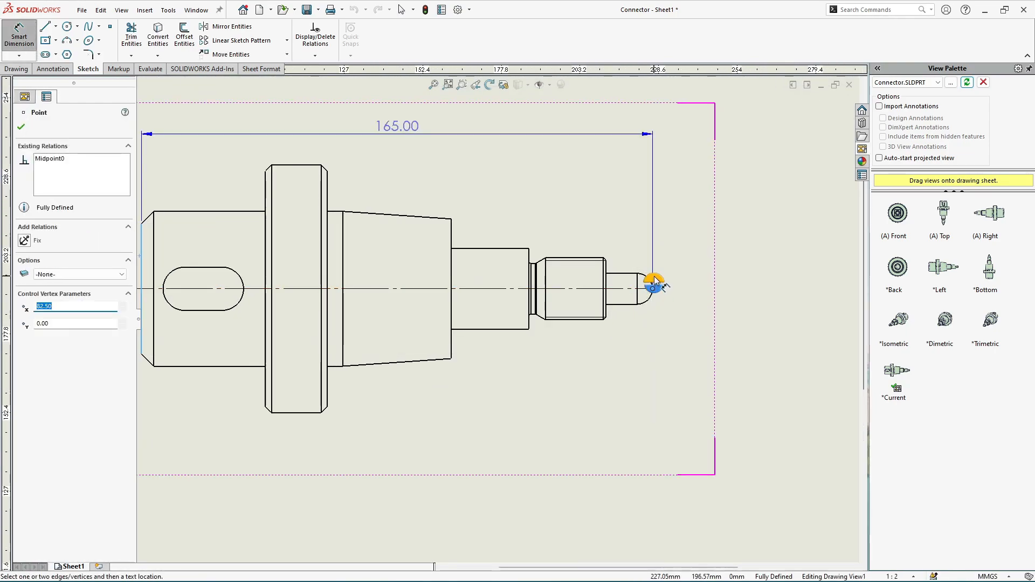
left_click(621, 279)
left_click(590, 291)
- Dimension the rounded pin's length from the threaded section's end face to the tip point, making the dimension driven
scroll(592, 291, "up", 2)
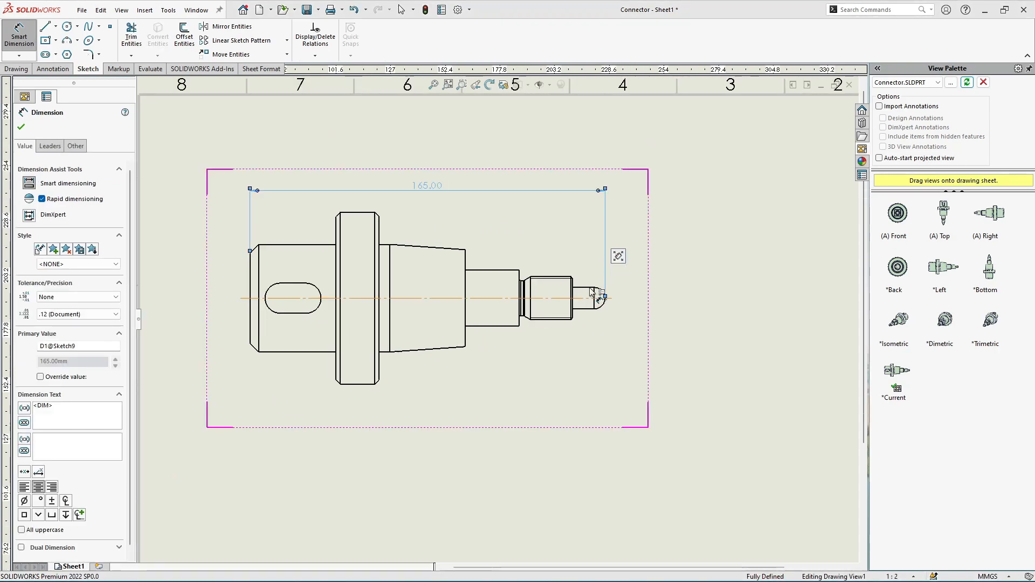
scroll(564, 269, "down", 1)
scroll(450, 162, "down", 1)
scroll(465, 217, "down", 2)
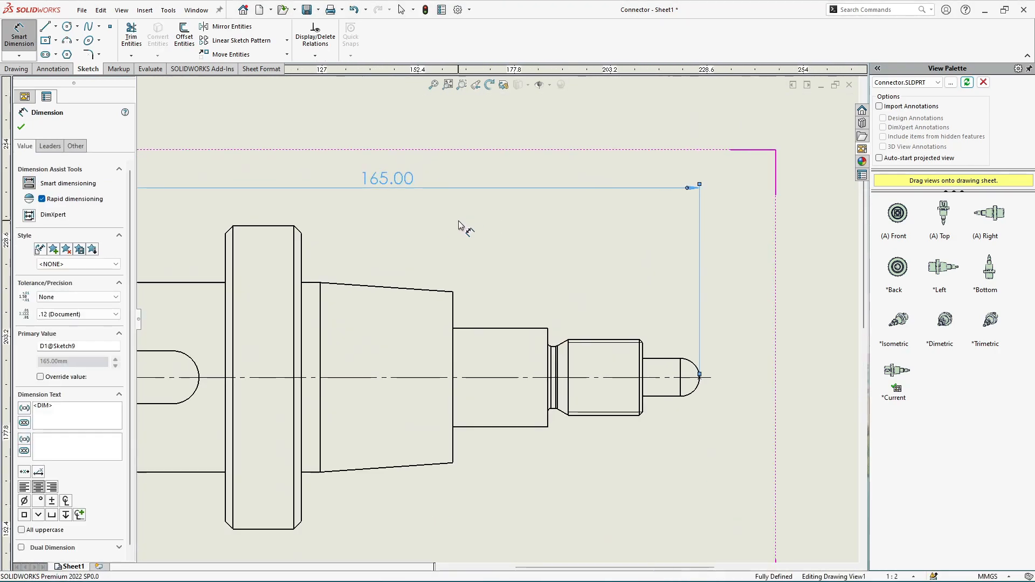
scroll(388, 179, "up", 1)
scroll(663, 377, "down", 3)
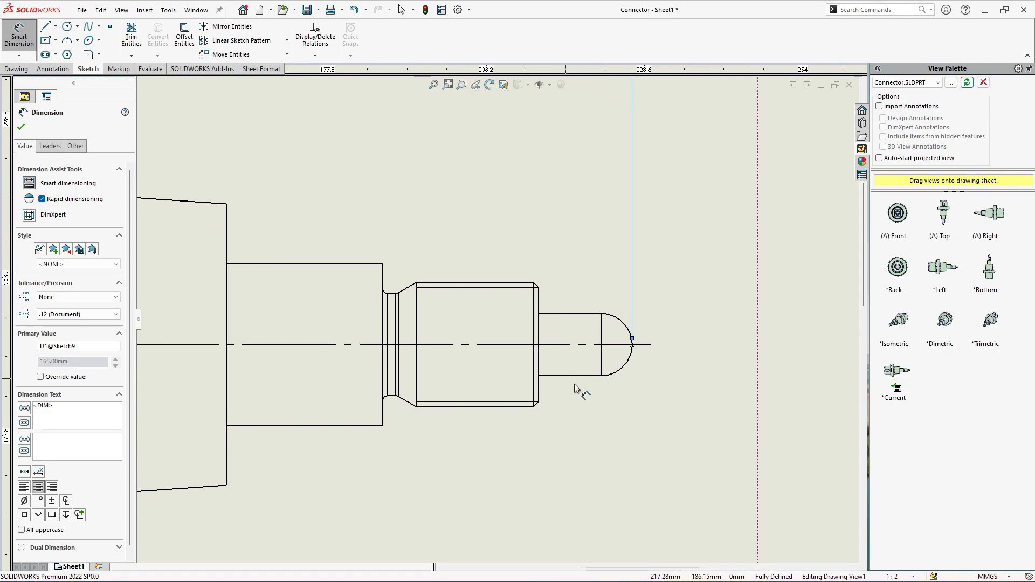
left_click(537, 360)
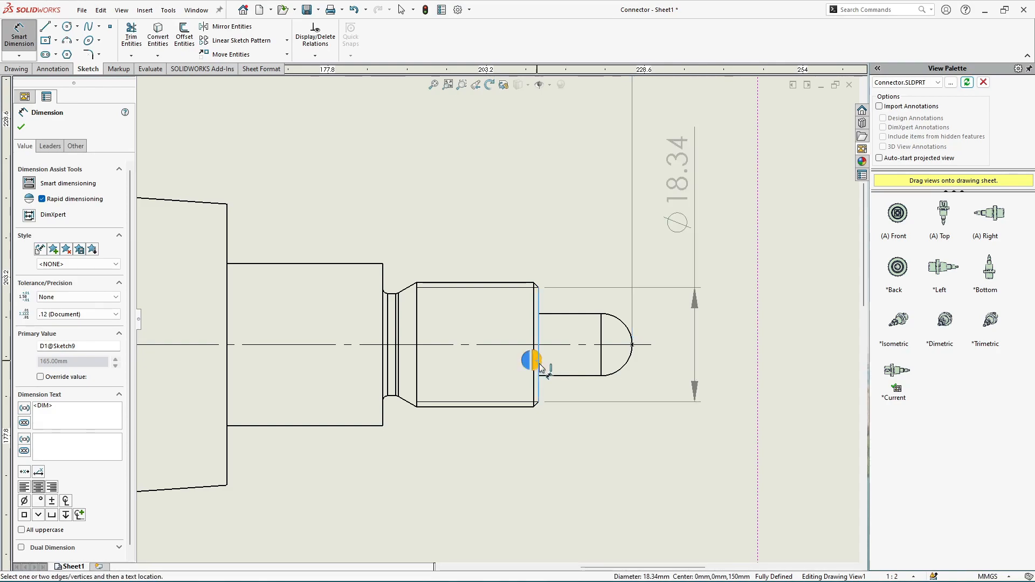
left_click(633, 346)
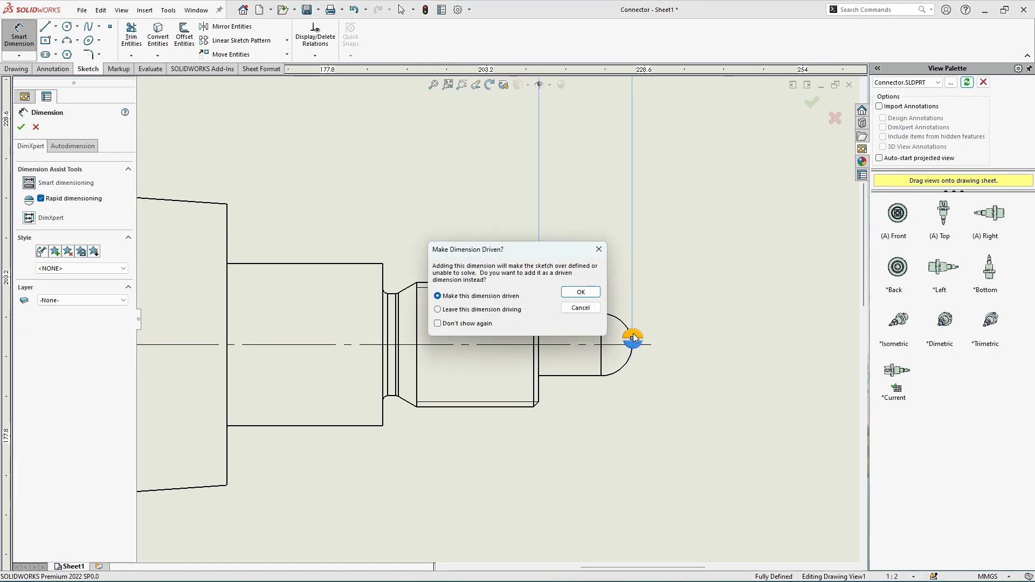
left_click(585, 292)
- Dimension the length of the threaded section including its undercut, from the adjacent shoulder face to the thread's end face
scroll(636, 302, "up", 3)
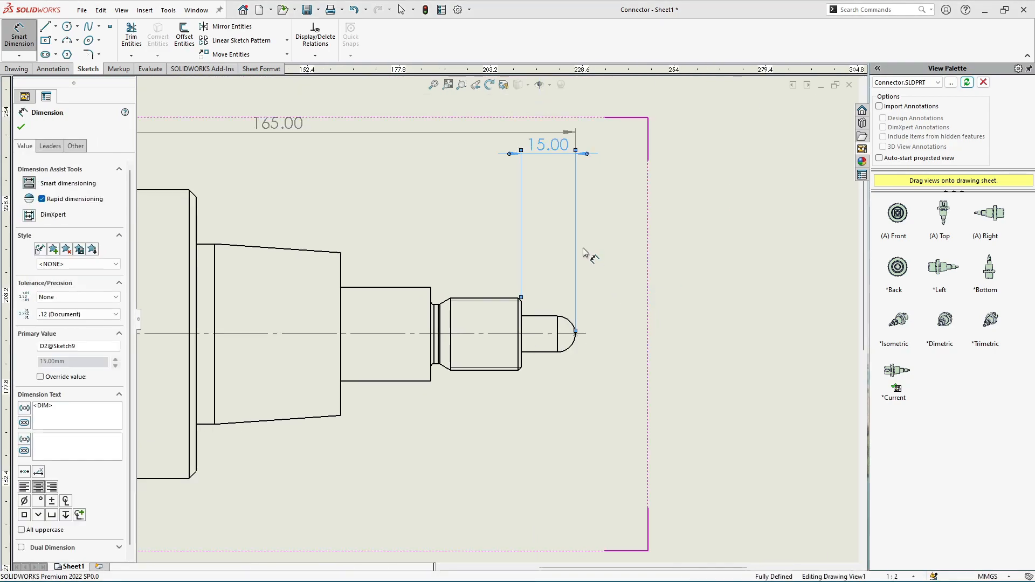
scroll(481, 285, "up", 3)
scroll(497, 344, "down", 4)
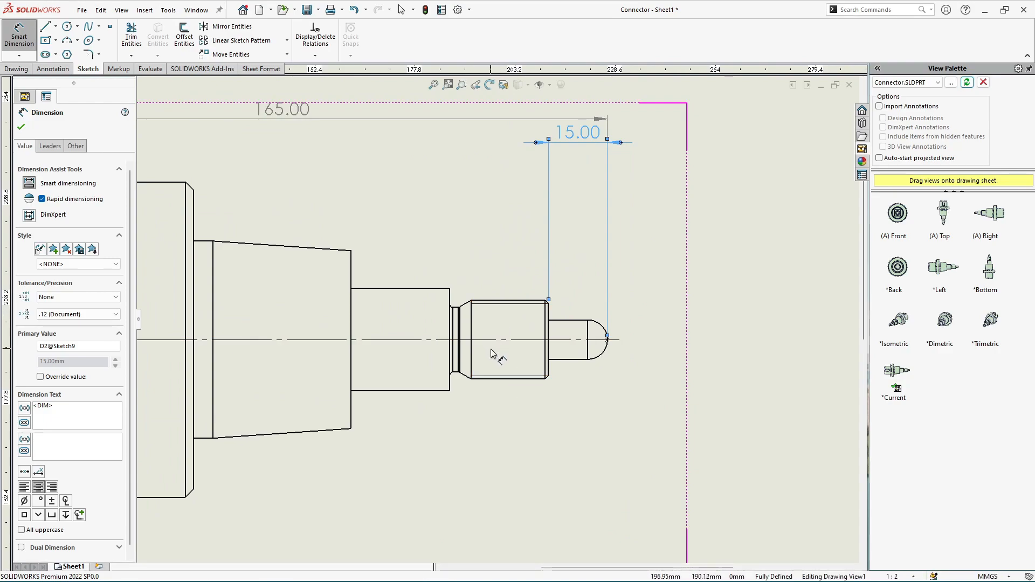
scroll(453, 316, "down", 2)
left_click(451, 290)
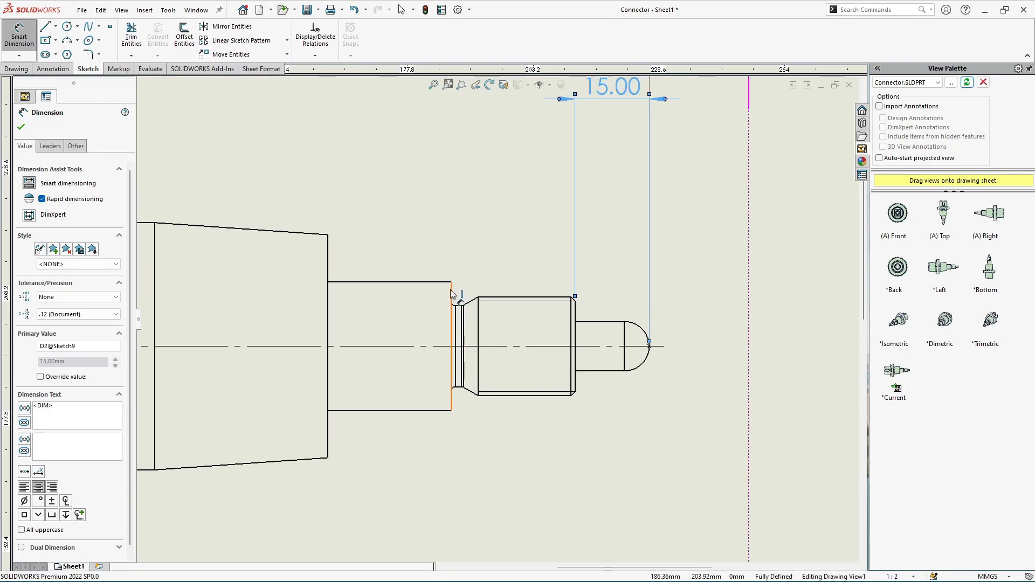
scroll(556, 285, "down", 2)
left_click(582, 327)
left_click(581, 323)
- Dimension the length of the plain cylinder between the taper's small end and the undercut, placing it above the view
scroll(620, 334, "up", 4)
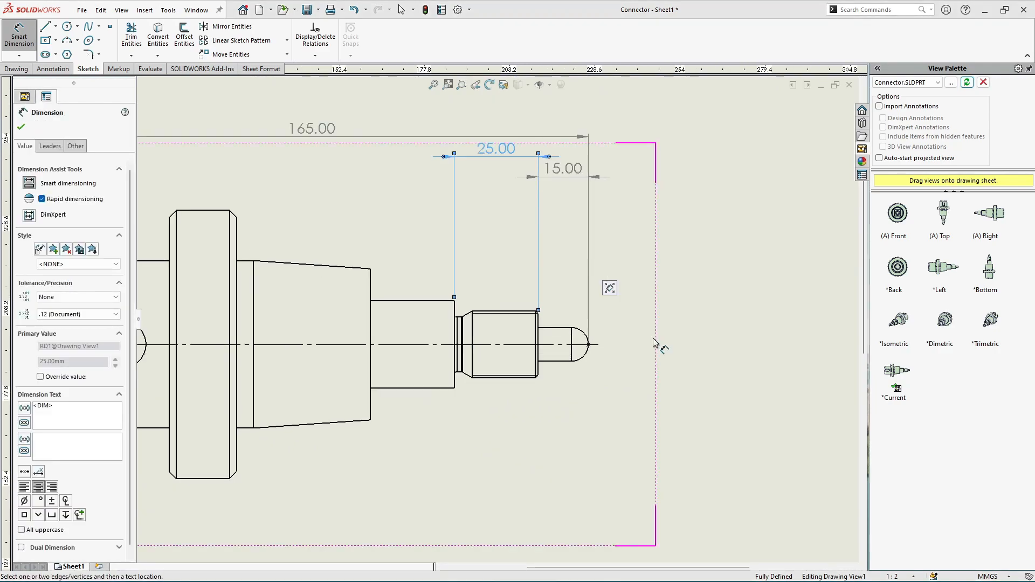
scroll(410, 301, "down", 2)
scroll(388, 297, "down", 2)
left_click(473, 323)
left_click(500, 327)
- Dimension the length of the tapered section between its large and small ends, placing it above the view
scroll(485, 324, "up", 3)
scroll(420, 313, "down", 2)
left_click(416, 316)
left_click(520, 328)
left_click(520, 325)
- Dimension the short cylindrical length between the large flange and the start of the taper, placing it below the view
scroll(521, 327, "up", 2)
scroll(462, 394, "down", 4)
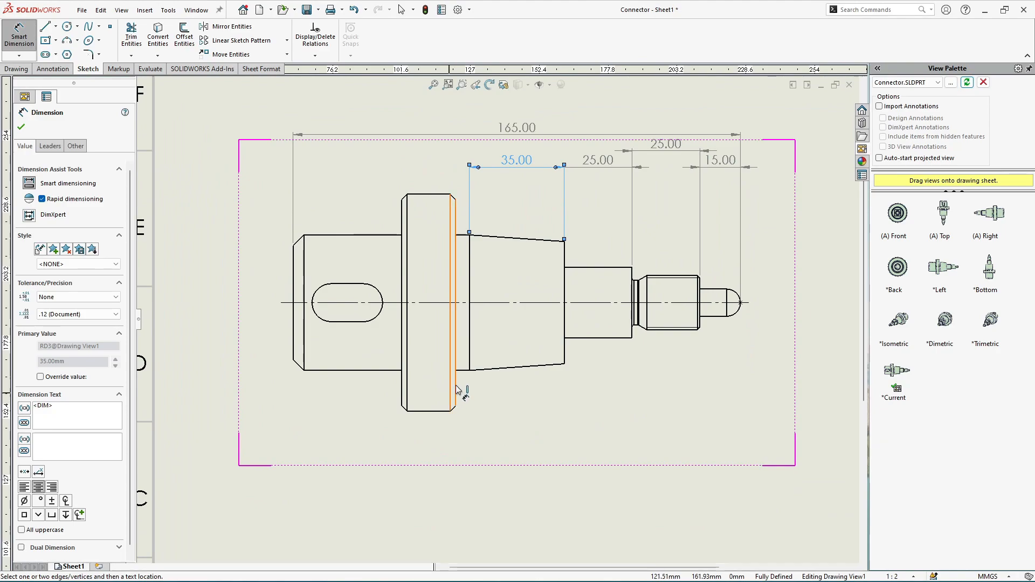
scroll(469, 361, "up", 2)
left_click(454, 341)
left_click(481, 342)
left_click(482, 331)
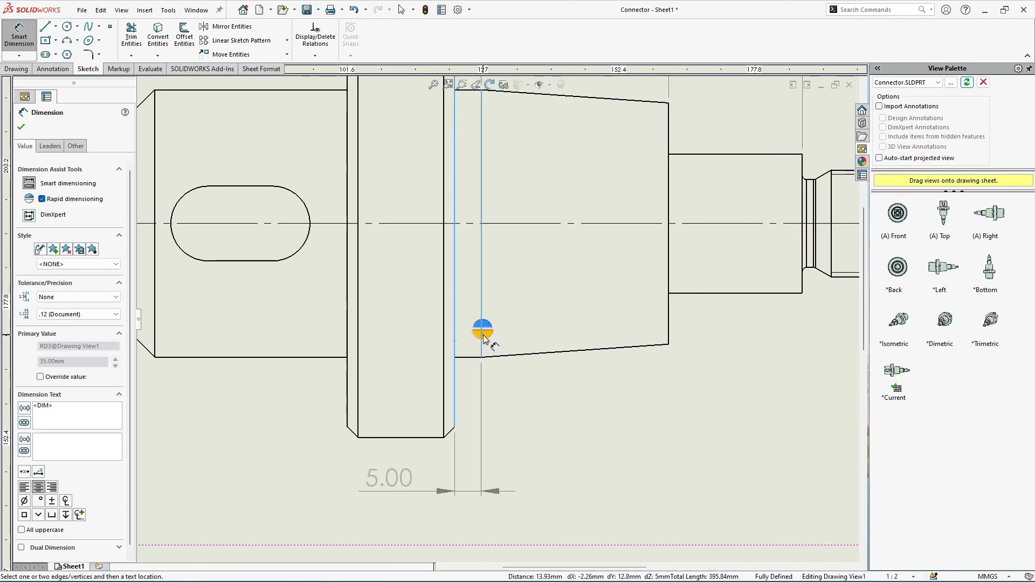
- Dimension the length of the slotted cylinder from the flange face to the chamfered end face, placing it above the view
scroll(483, 334, "up", 5)
scroll(431, 218, "down", 1)
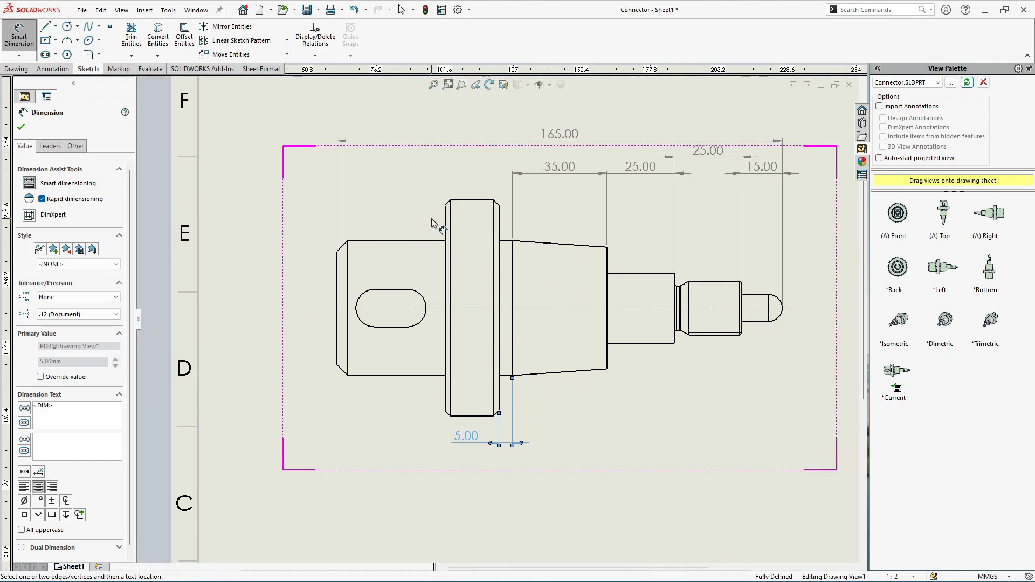
scroll(431, 219, "down", 2)
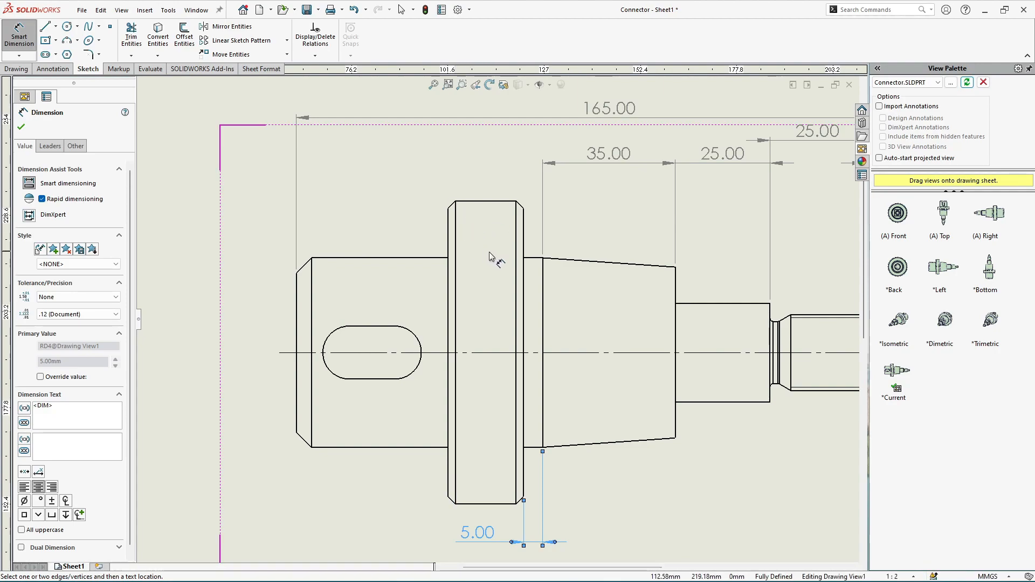
scroll(489, 246, "up", 2)
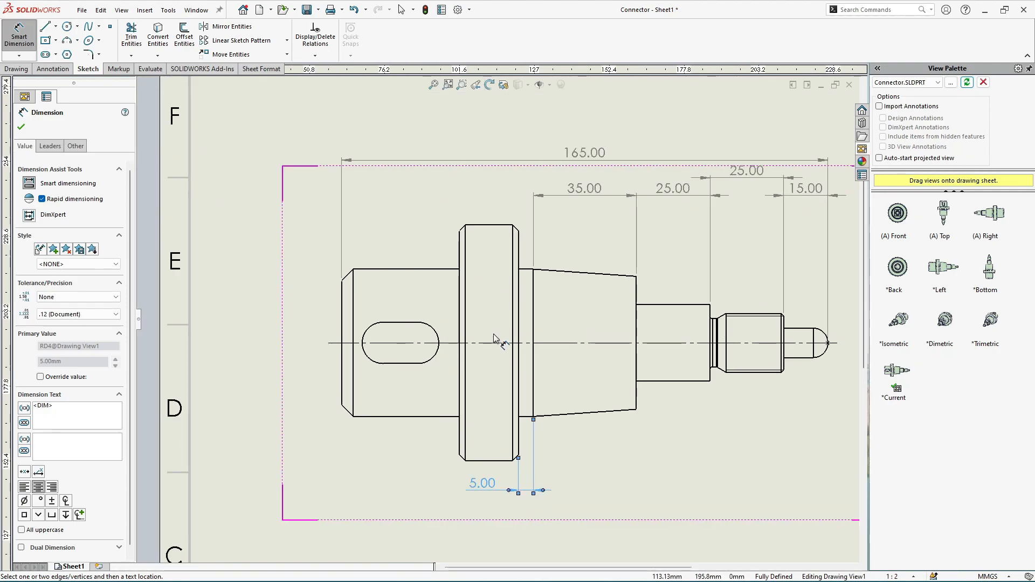
scroll(494, 335, "up", 2)
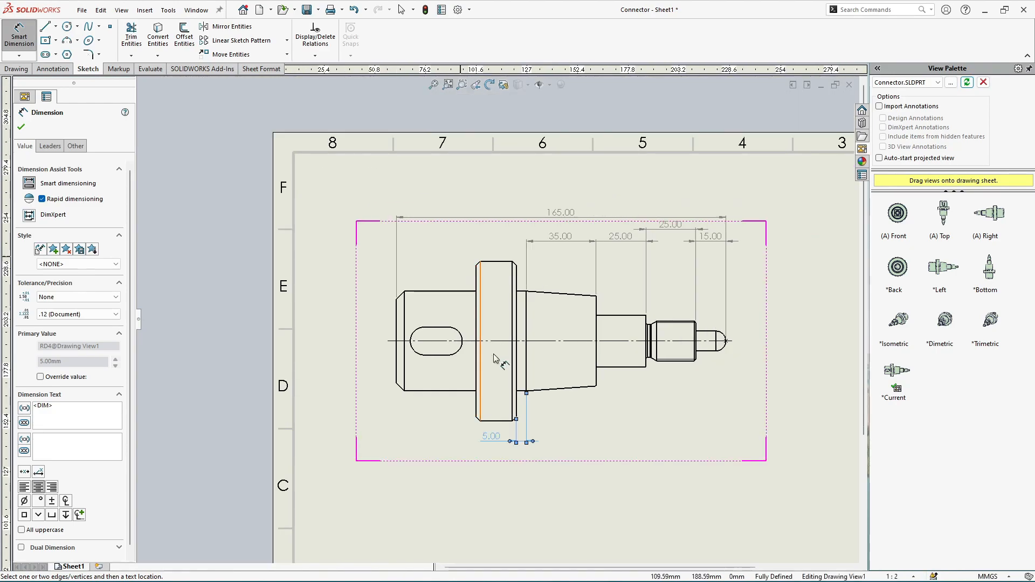
scroll(493, 372, "down", 3)
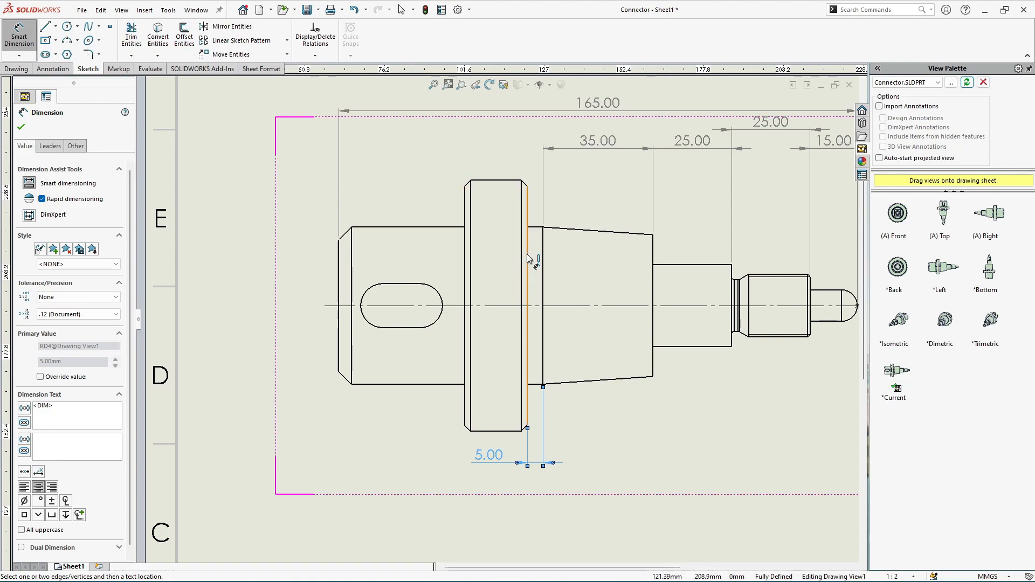
left_click(464, 264)
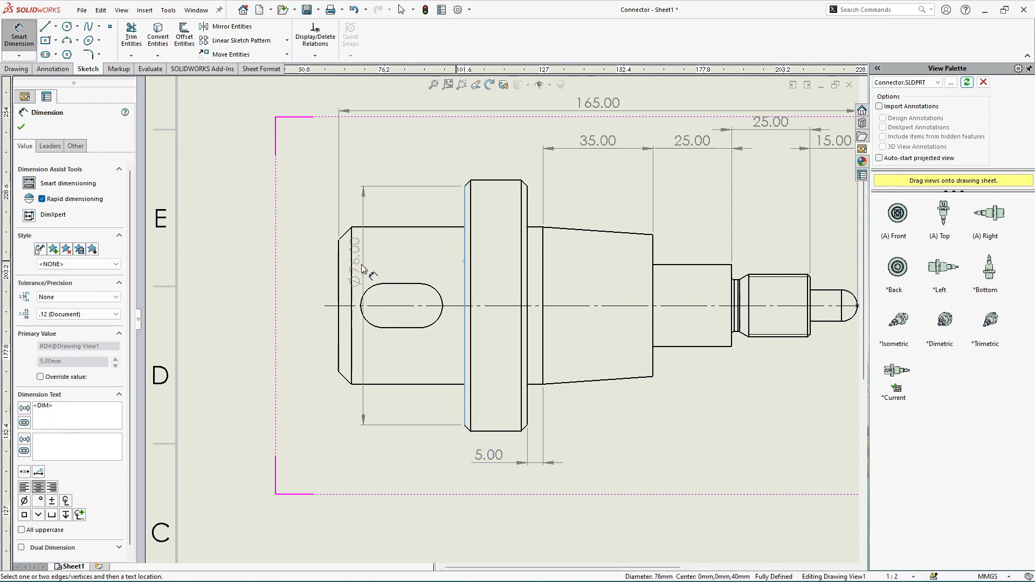
left_click(339, 279)
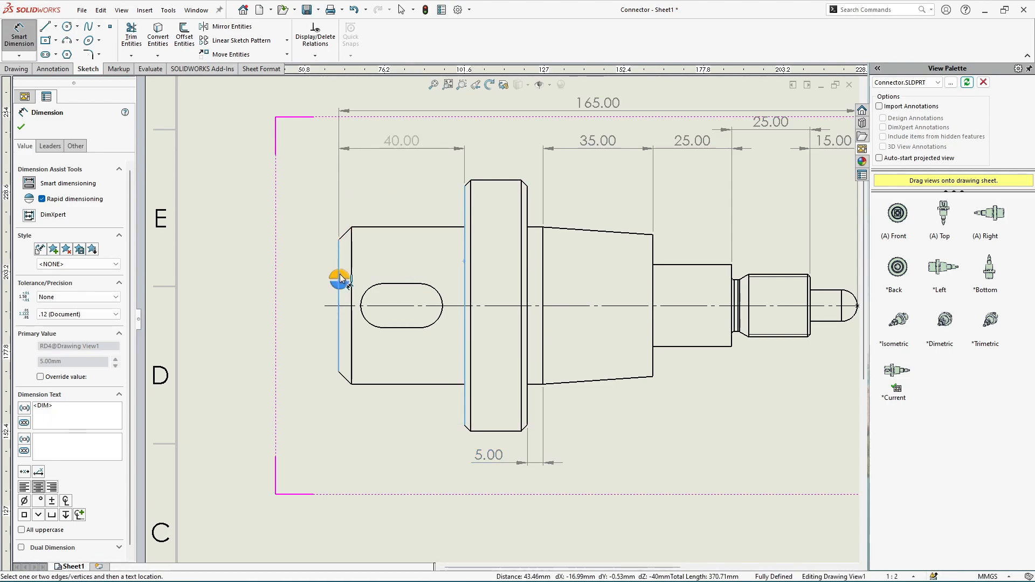
left_click(339, 278)
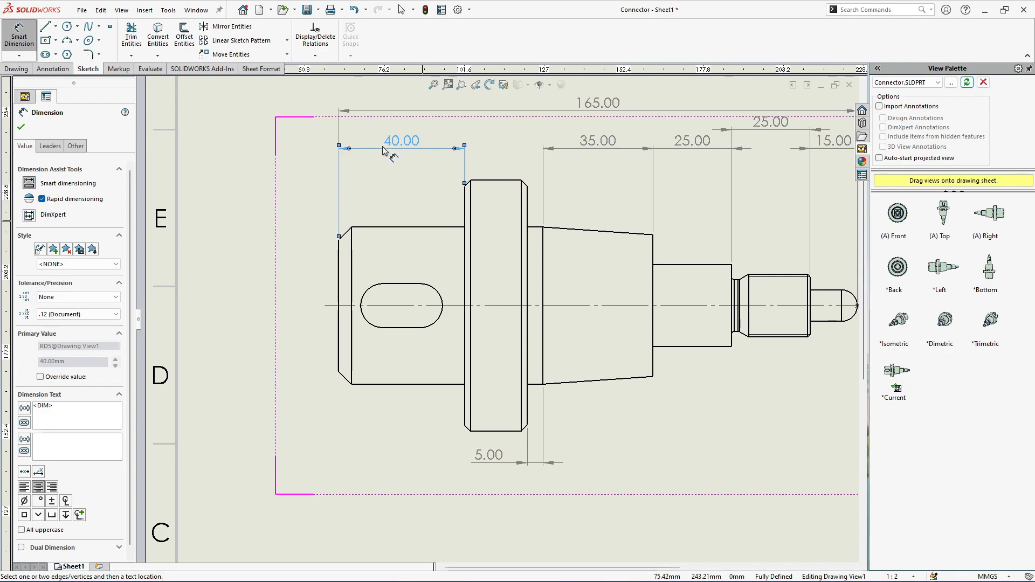
left_click(21, 127)
- Dimension the diameter of the rounded pin at the connector's tip, placing it beyond the tip
scroll(421, 226, "up", 3)
scroll(452, 278, "down", 3)
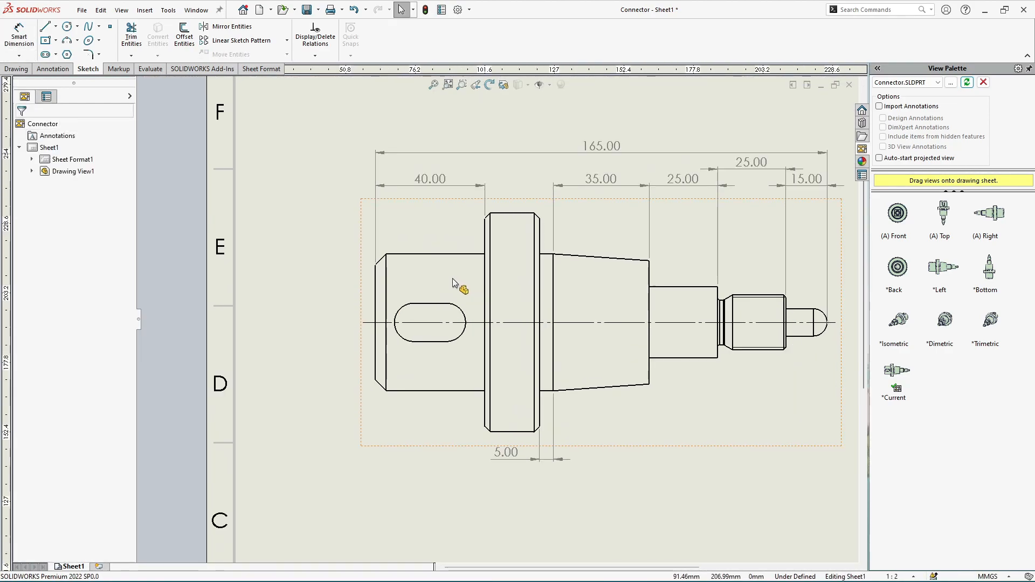
scroll(474, 301, "up", 2)
scroll(475, 301, "down", 1)
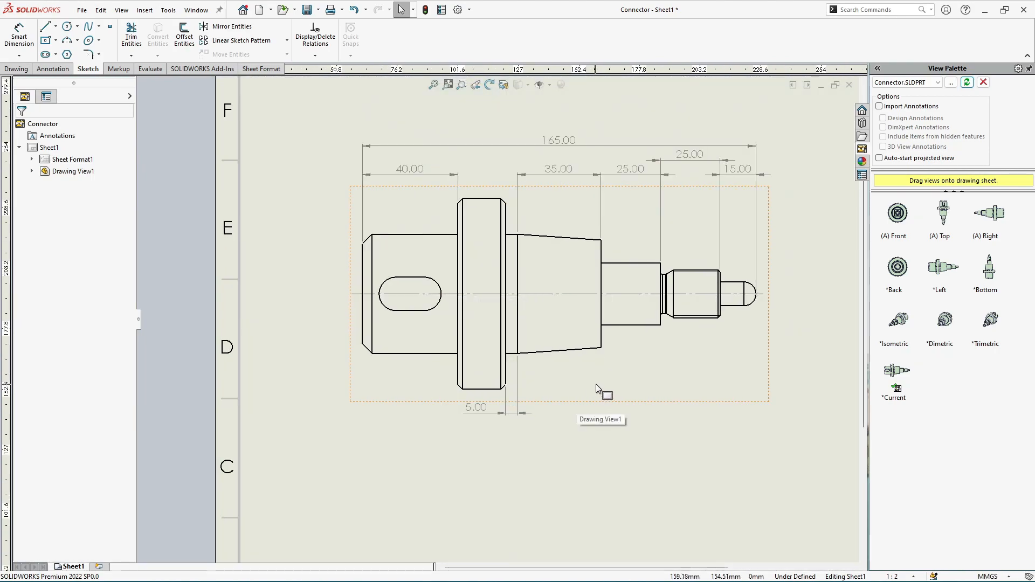
scroll(728, 365, "up", 2)
scroll(727, 363, "down", 5)
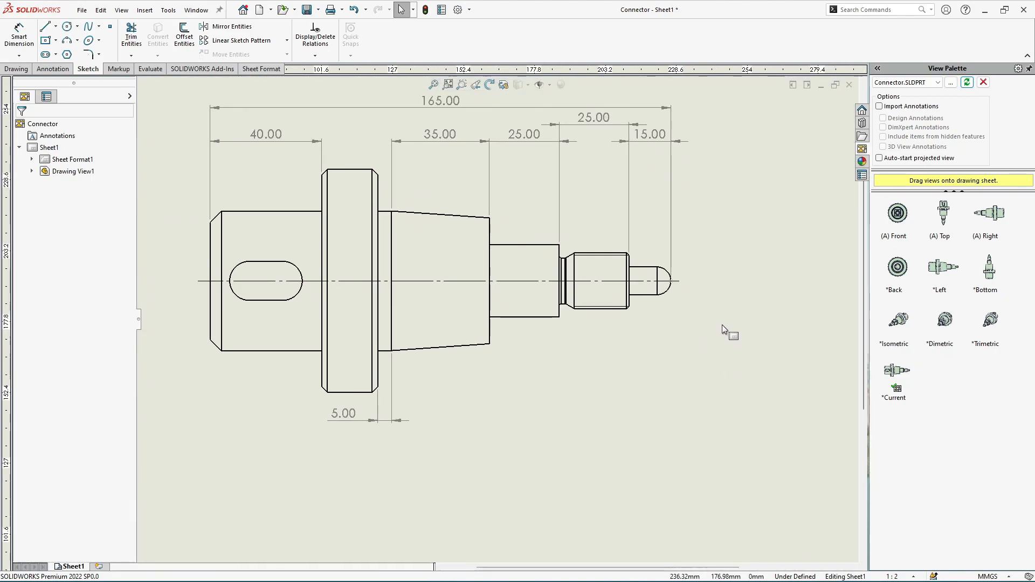
left_click(19, 35)
left_click(612, 278)
left_click(618, 323)
scroll(469, 370, "up", 3)
scroll(465, 373, "down", 2)
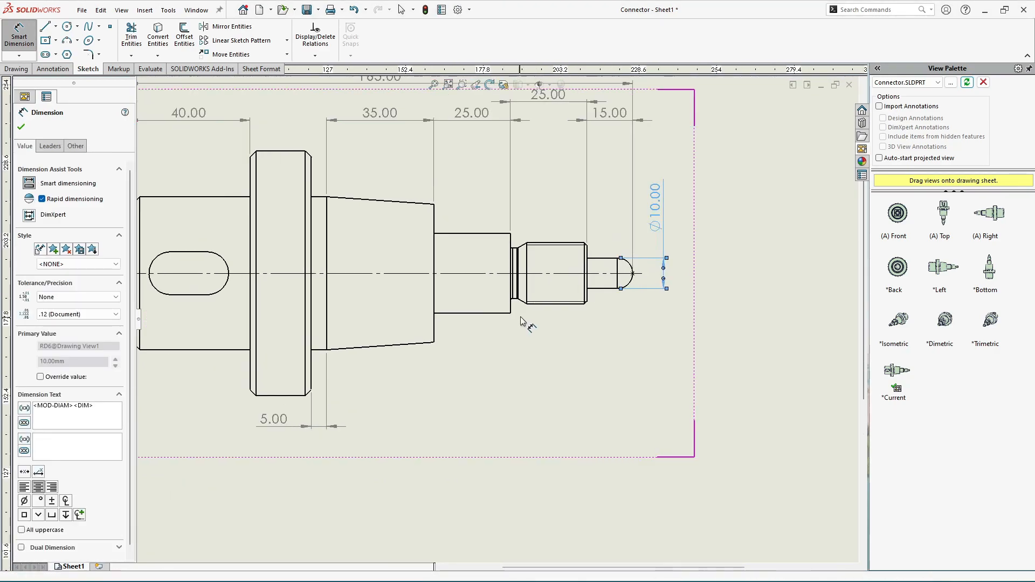
key("Escape")
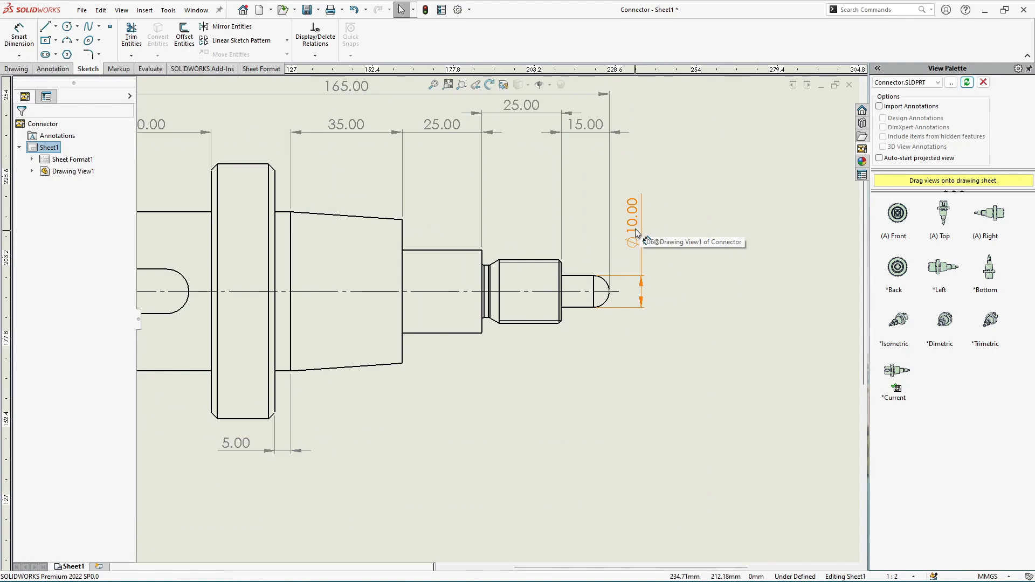
scroll(527, 268, "down", 1)
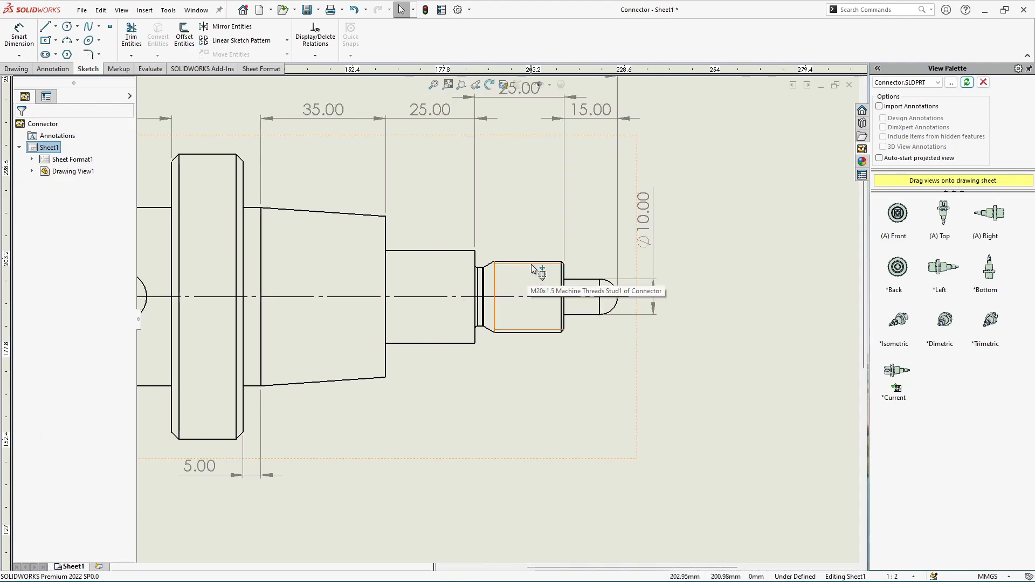
- Dimension the outer diameter of the threaded stud, placing it beyond the pin's diameter dimension
left_click(18, 34)
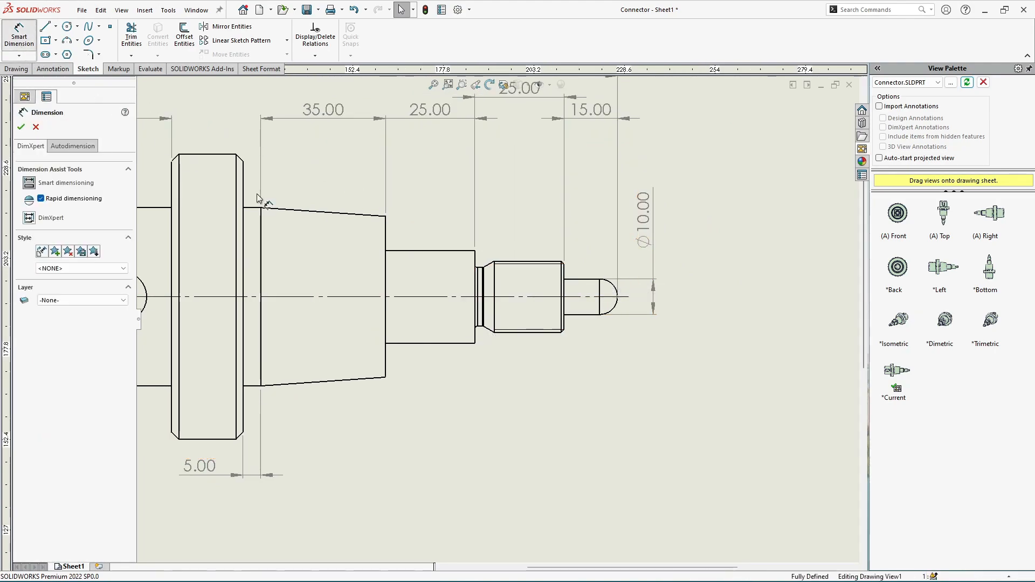
scroll(533, 250, "down", 3)
left_click(512, 281)
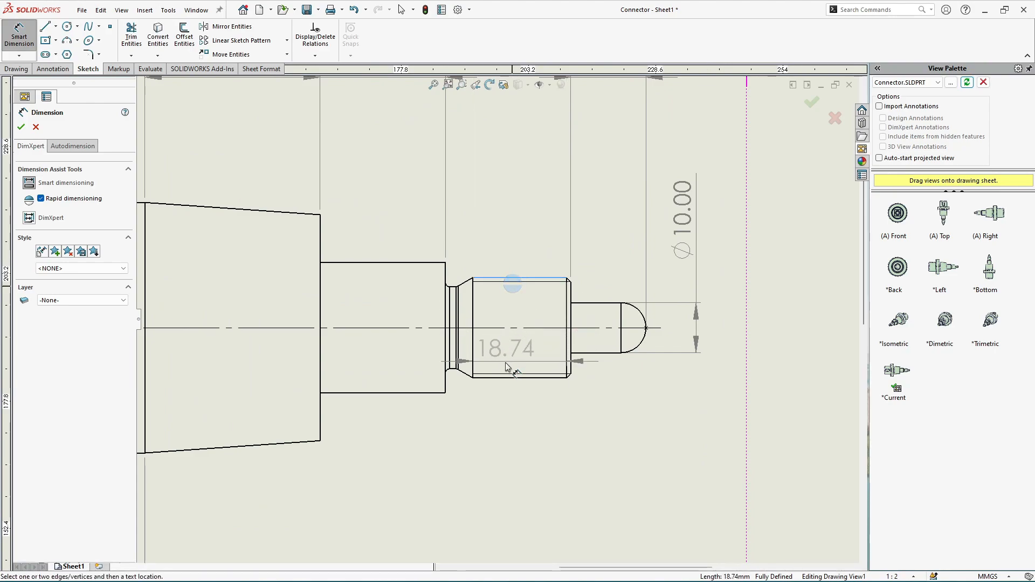
left_click(502, 381)
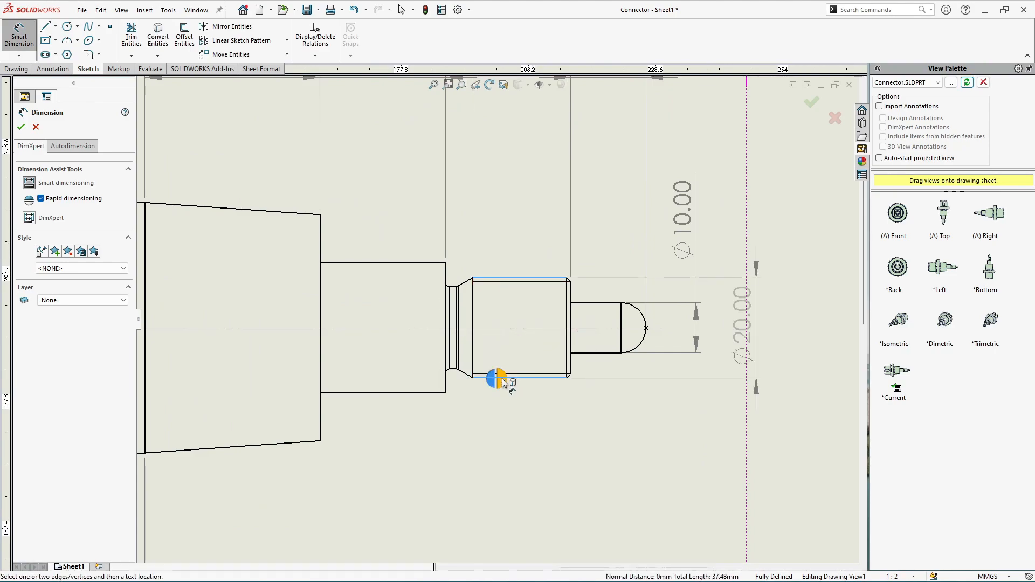
left_click(746, 324)
left_click(21, 126)
- Replace the threaded stud's diameter dimension text with the thread callout "M20 x 1.25", accepting the override of the dimension value
scroll(474, 329, "up", 2)
scroll(507, 280, "down", 2)
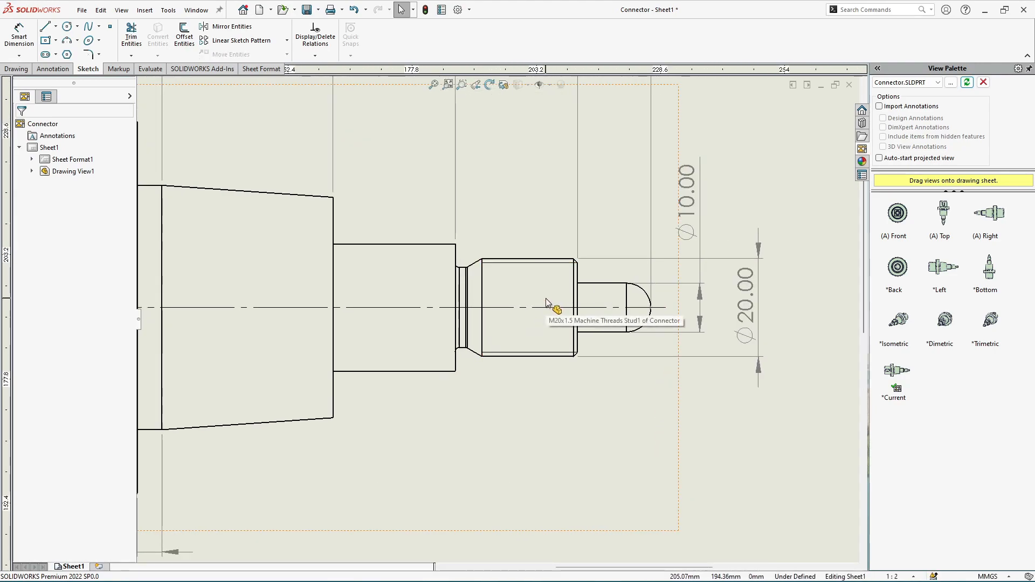
scroll(539, 308, "up", 3)
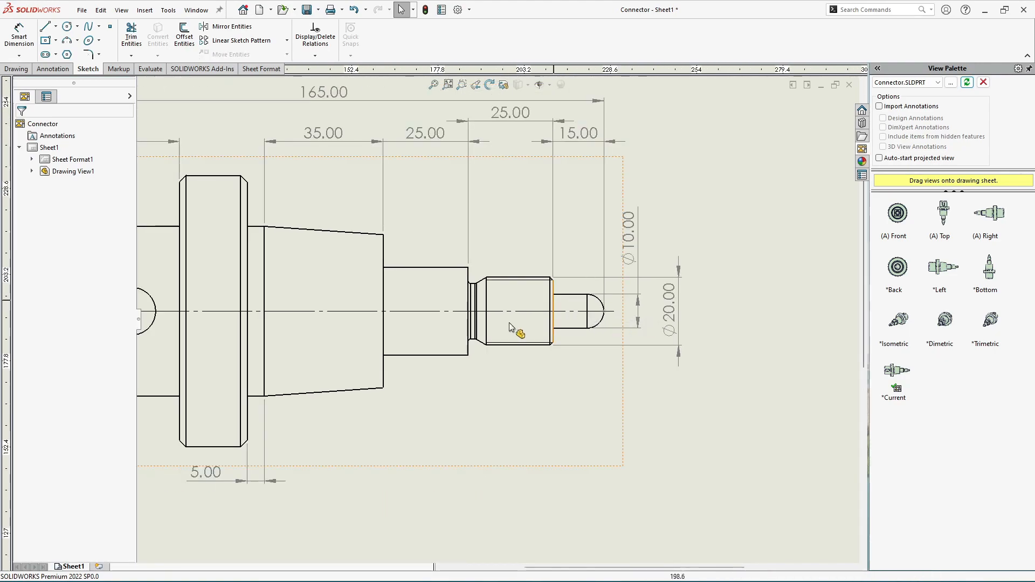
scroll(500, 328, "down", 2)
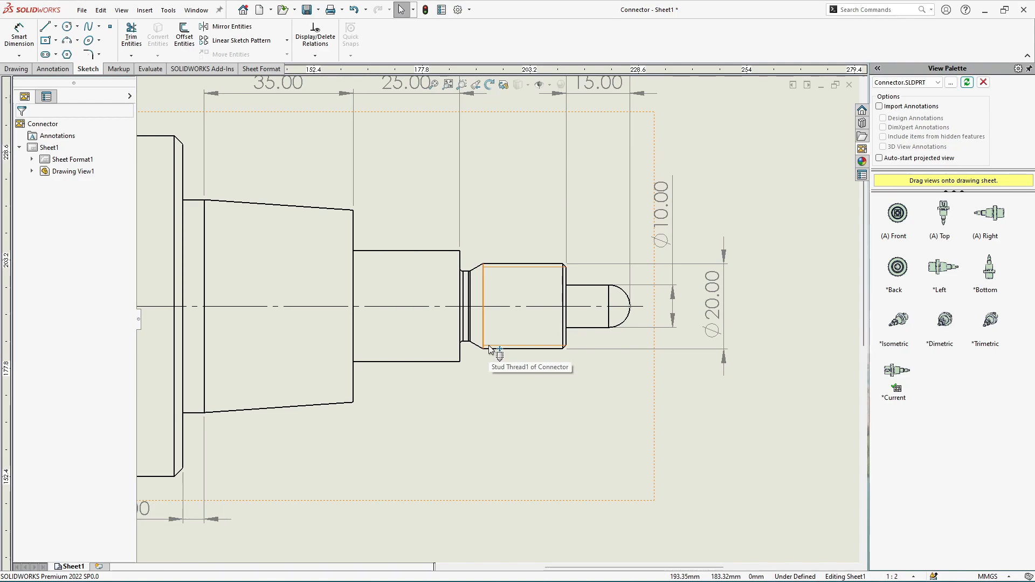
left_click(715, 306)
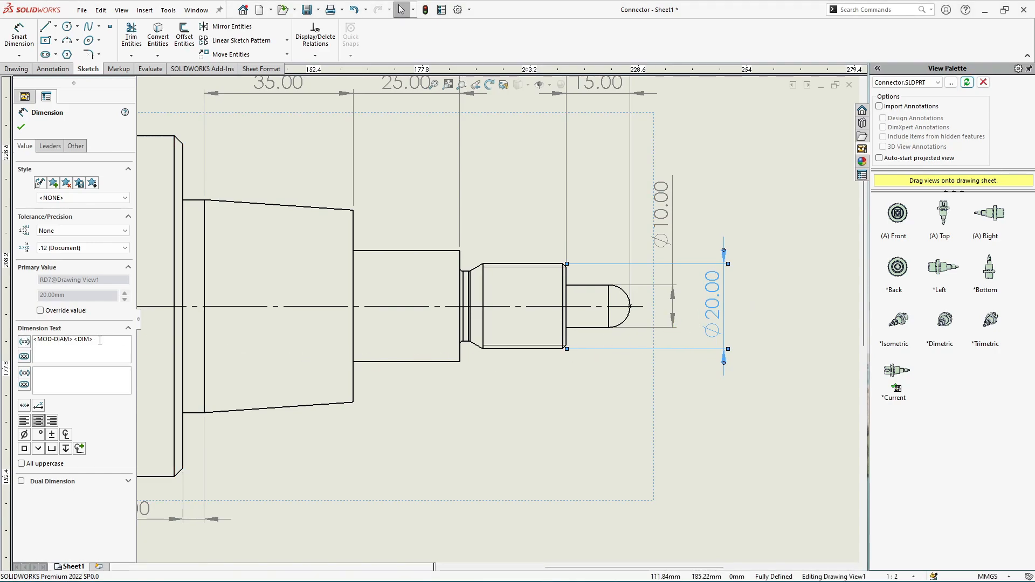
key("Delete")
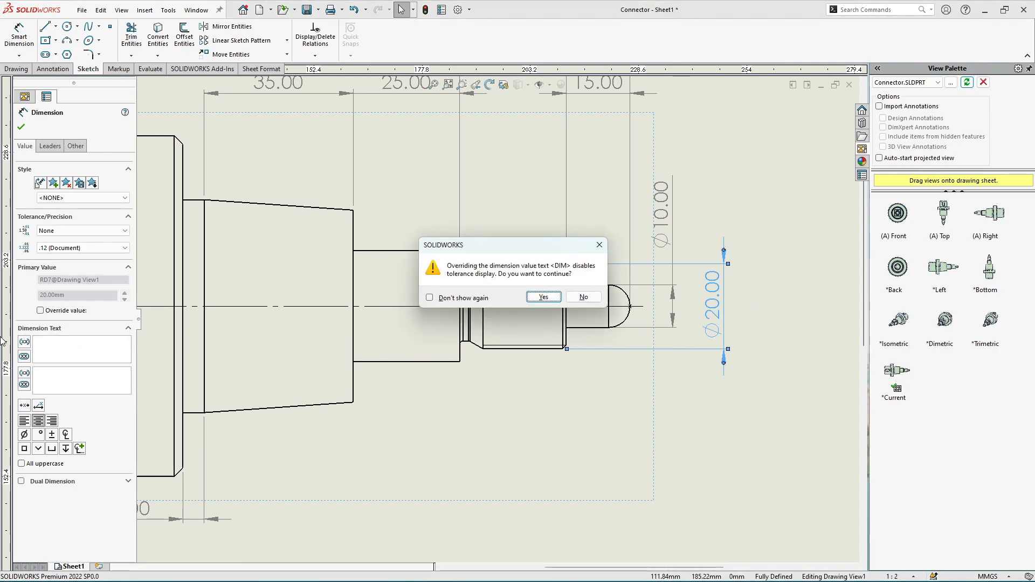
key("Return")
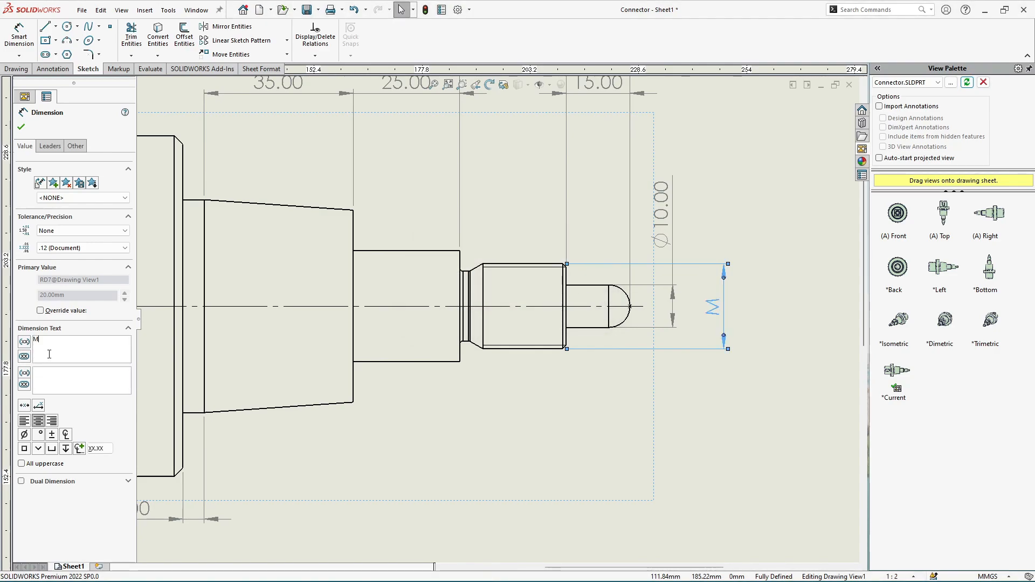
type("M20 x 1.25")
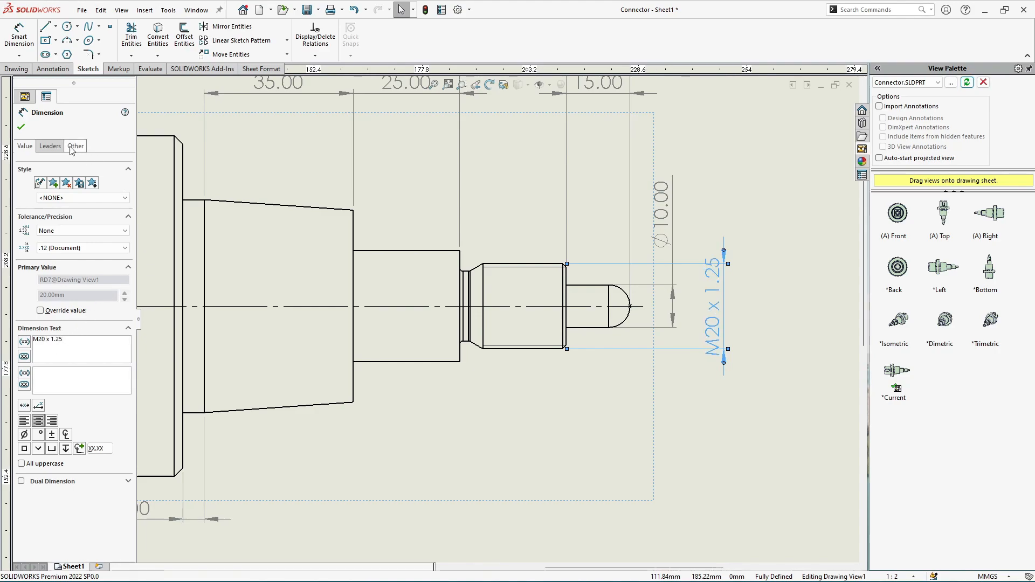
left_click(21, 127)
- Examine the section between the taper's small end and the thread relief, along with the surrounding dimensions
scroll(512, 320, "up", 3)
scroll(662, 305, "down", 3)
scroll(500, 324, "up", 3)
scroll(416, 390, "down", 2)
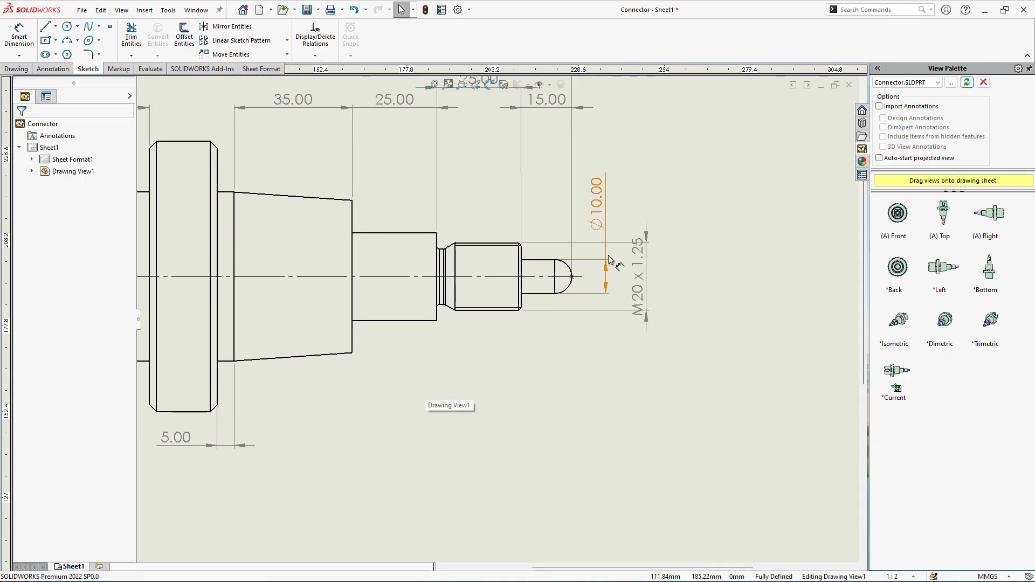
scroll(474, 377, "down", 2)
scroll(475, 378, "up", 2)
scroll(418, 278, "down", 2)
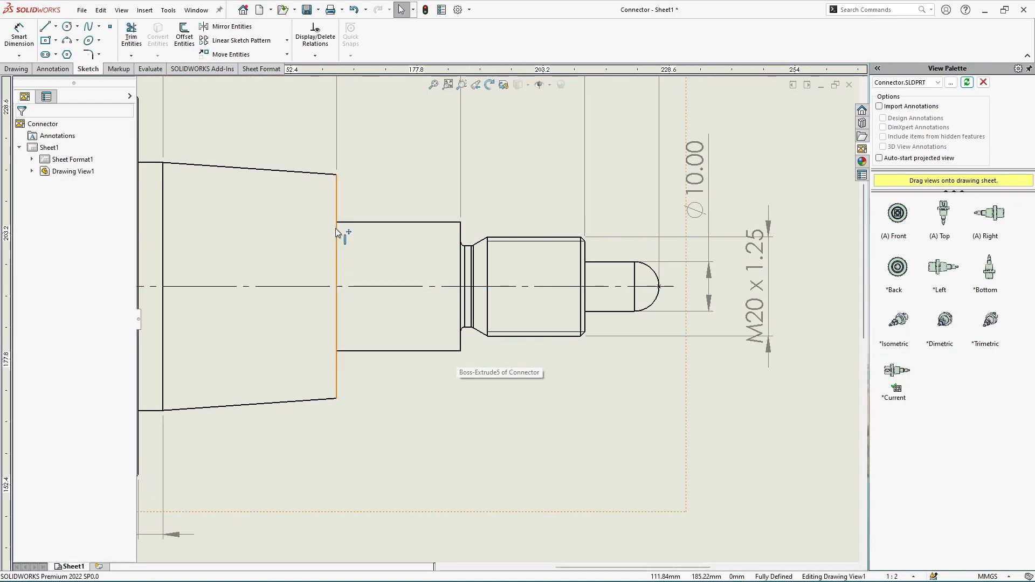
scroll(485, 328, "up", 2)
scroll(390, 371, "down", 2)
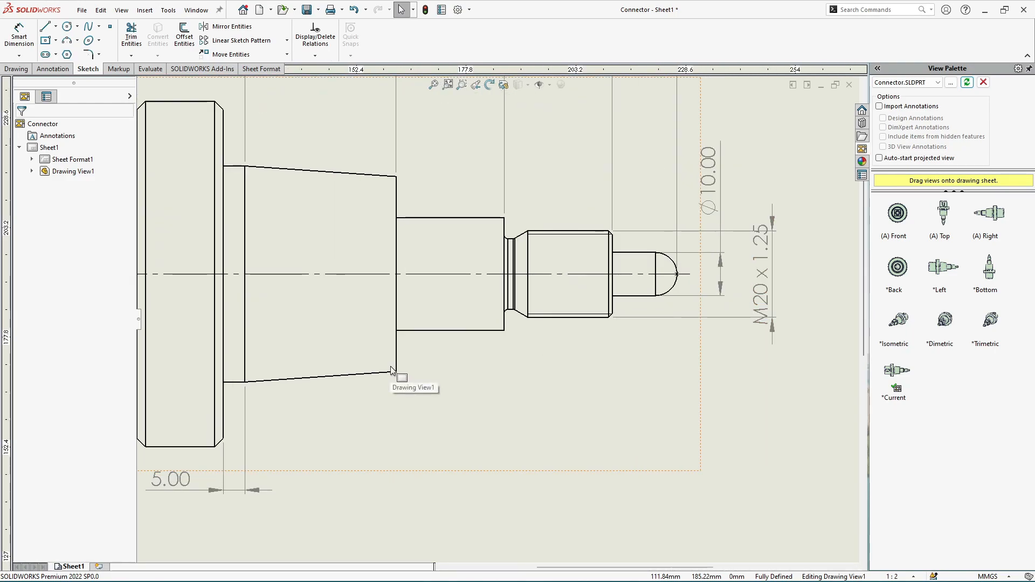
scroll(506, 370, "up", 2)
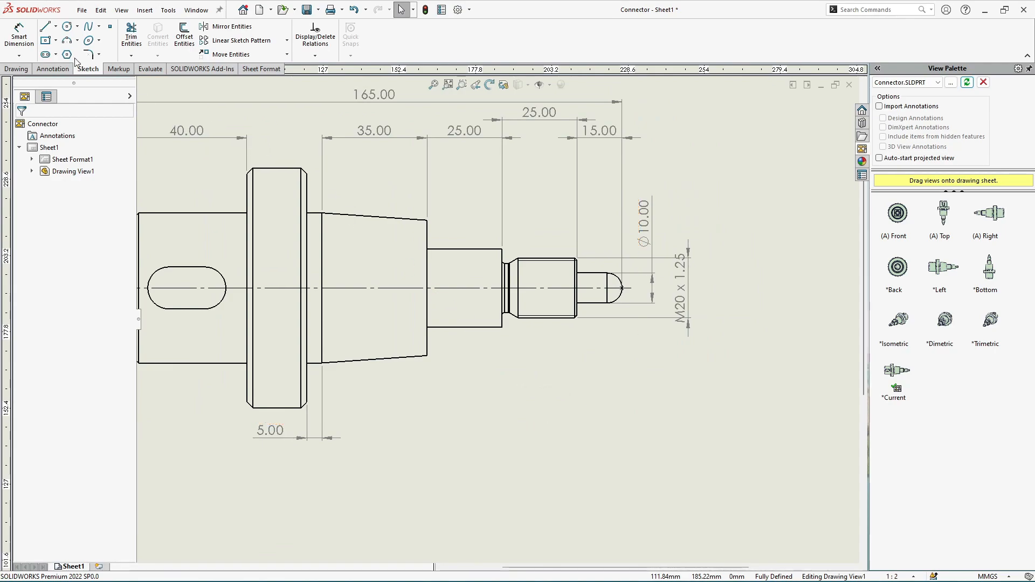
- Sketch two crossing diagonal lines between opposite corners of the section between the taper and the threaded stud, marking it as flat
left_click(45, 28)
scroll(367, 216, "down", 3)
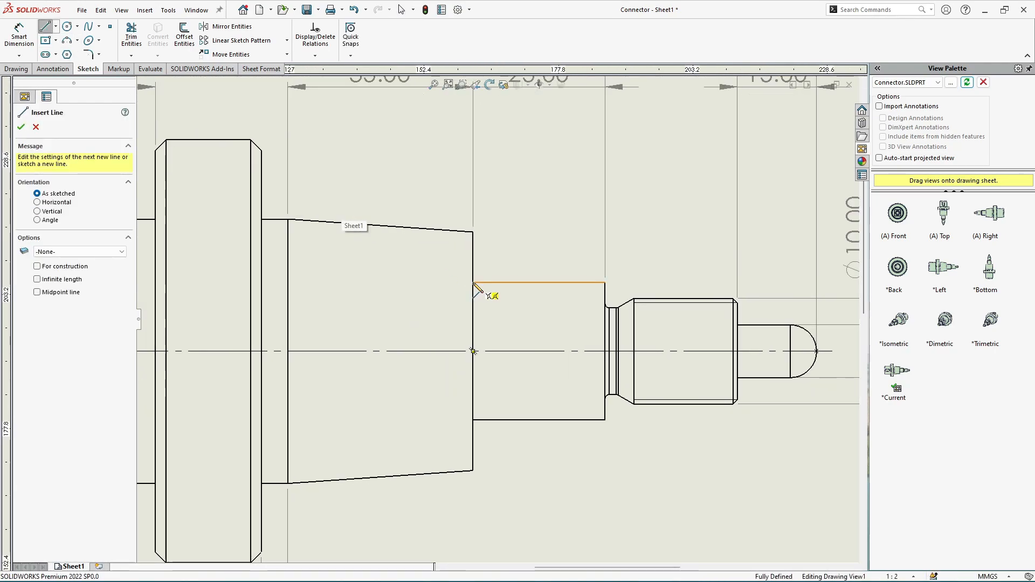
left_click(473, 282)
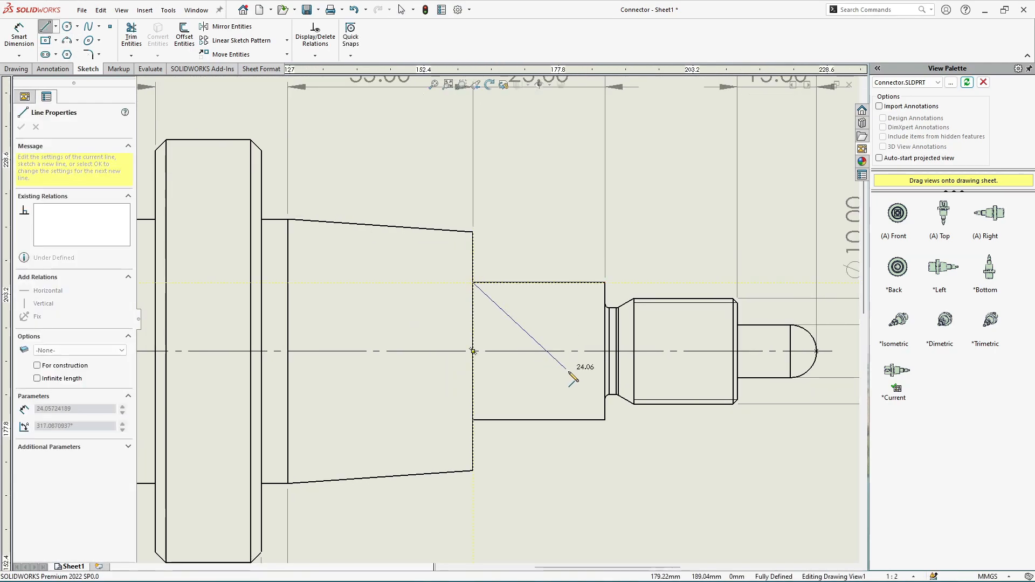
left_click(605, 420)
key("Escape")
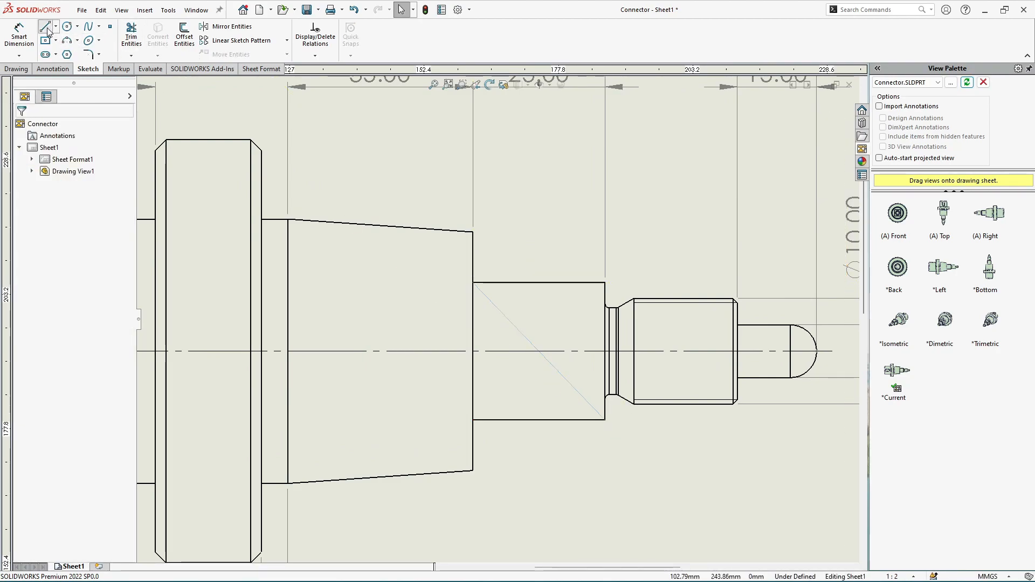
left_click(46, 28)
left_click(604, 283)
left_click(473, 420)
key("Escape")
- Dimension the diameter at the taper's large end, placing the value below the view
key("f")
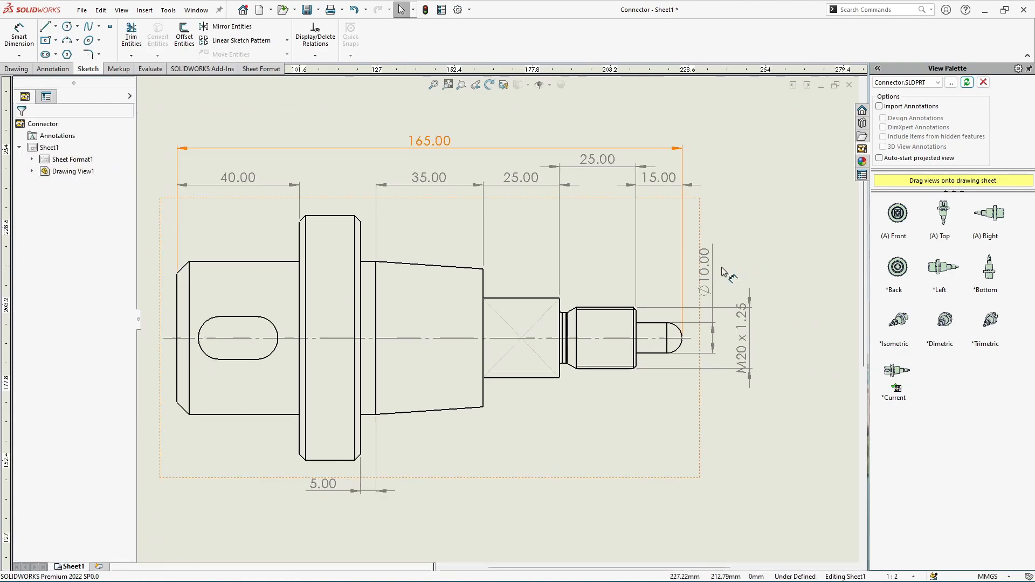
key("z")
scroll(337, 418, "down", 3)
scroll(551, 270, "down", 1)
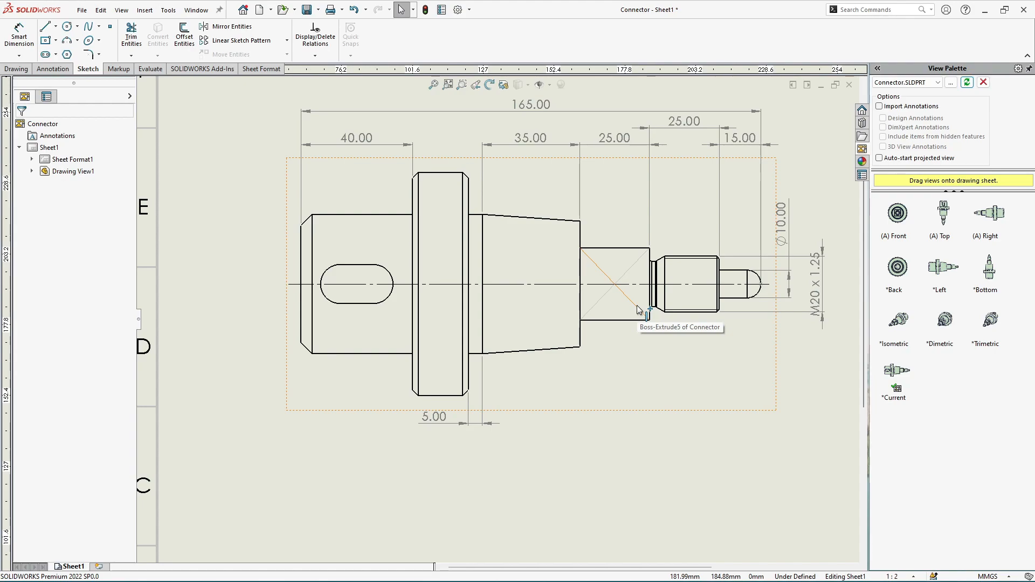
scroll(637, 310, "up", 1)
scroll(589, 291, "down", 1)
scroll(527, 276, "down", 1)
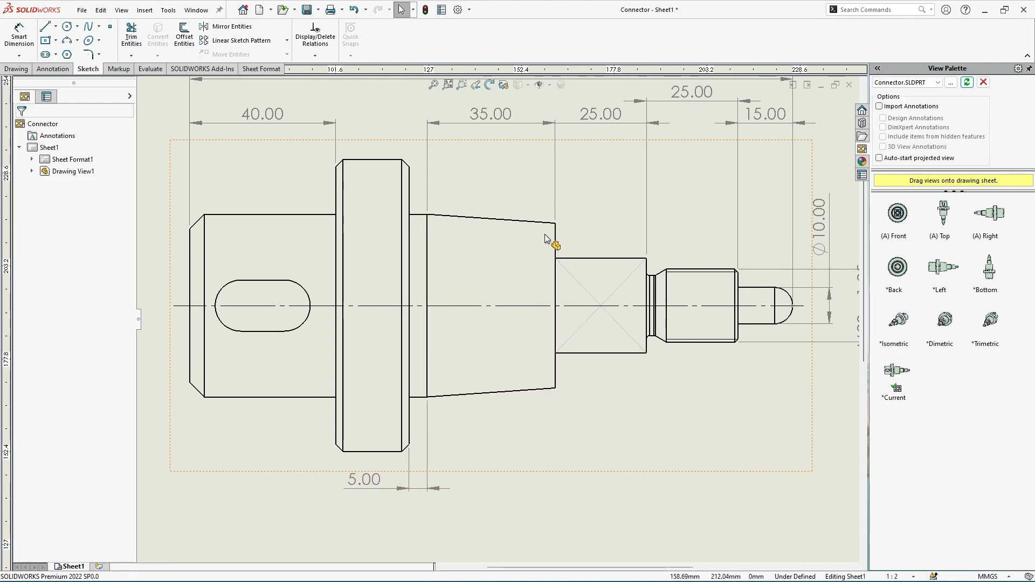
left_click(19, 36)
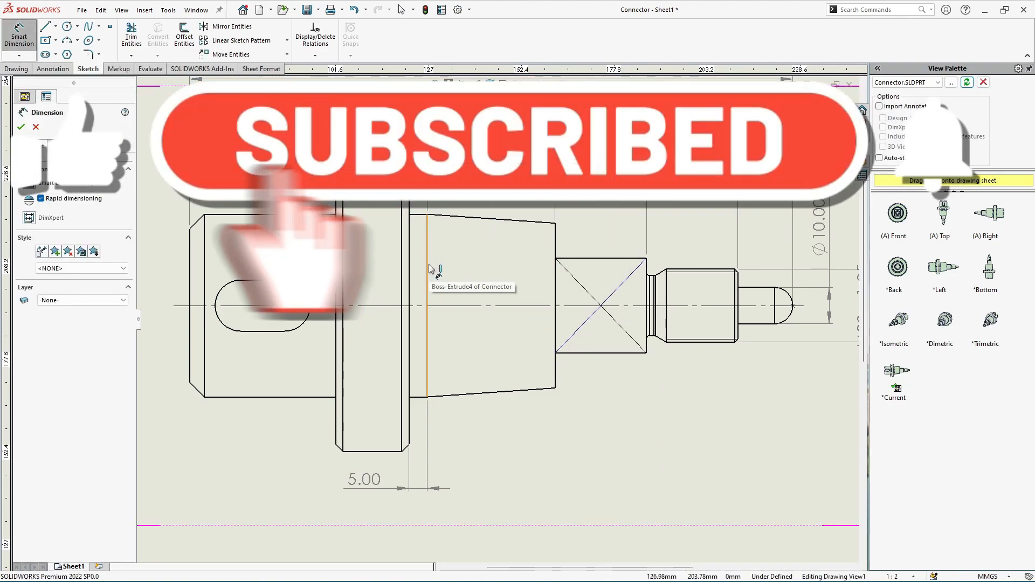
left_click(428, 268)
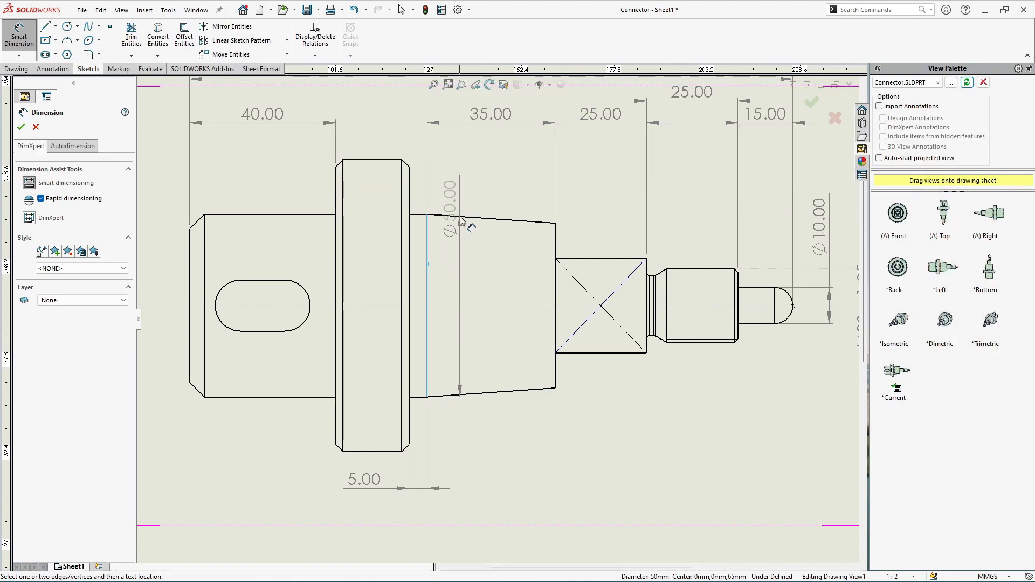
left_click(475, 462)
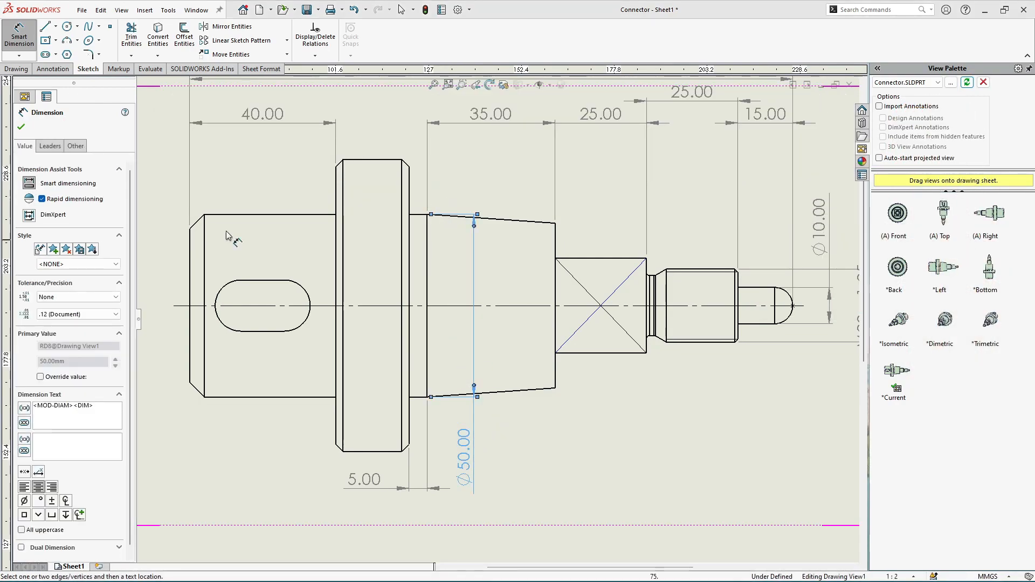
key("Escape")
- Add an angular dimension between the taper's upper and lower sloping edges, placing it inside the tapered section
scroll(435, 251, "down", 2)
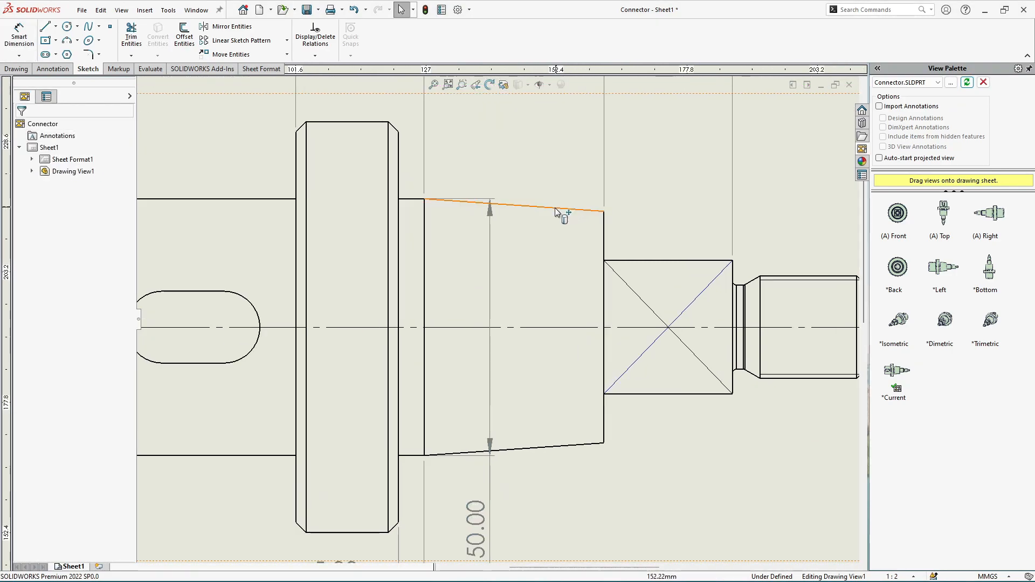
left_click(19, 35)
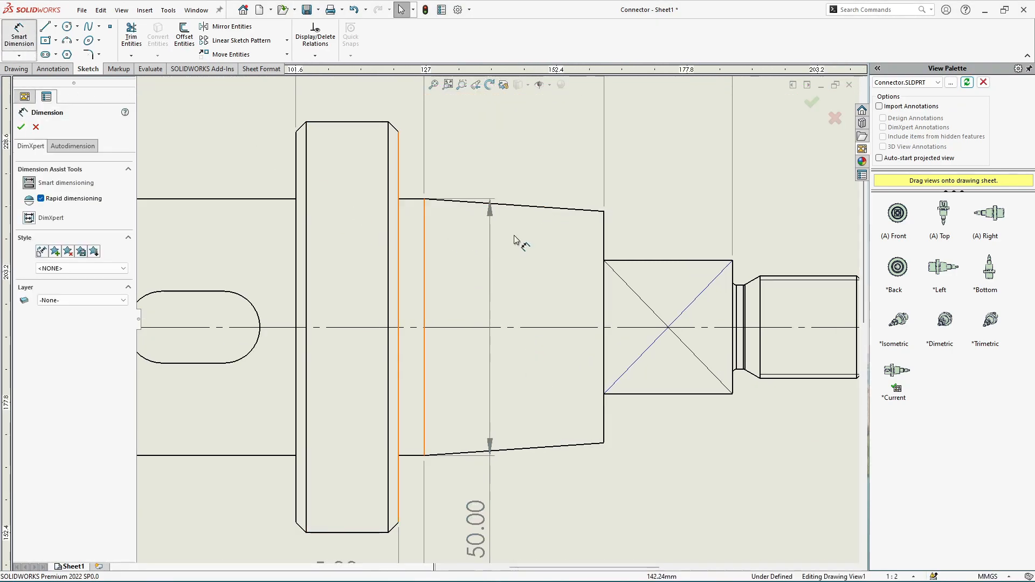
left_click(552, 209)
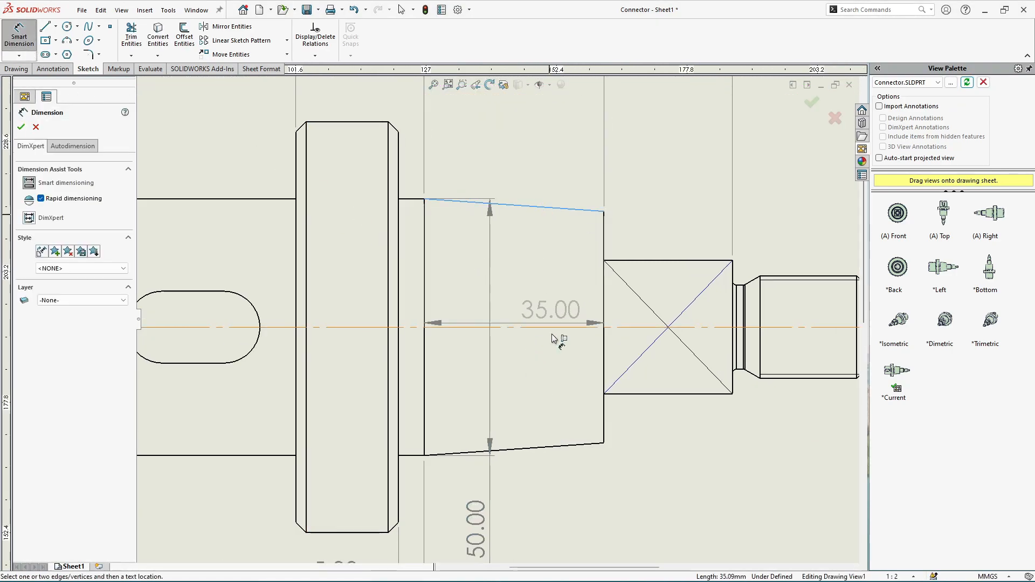
left_click(553, 448)
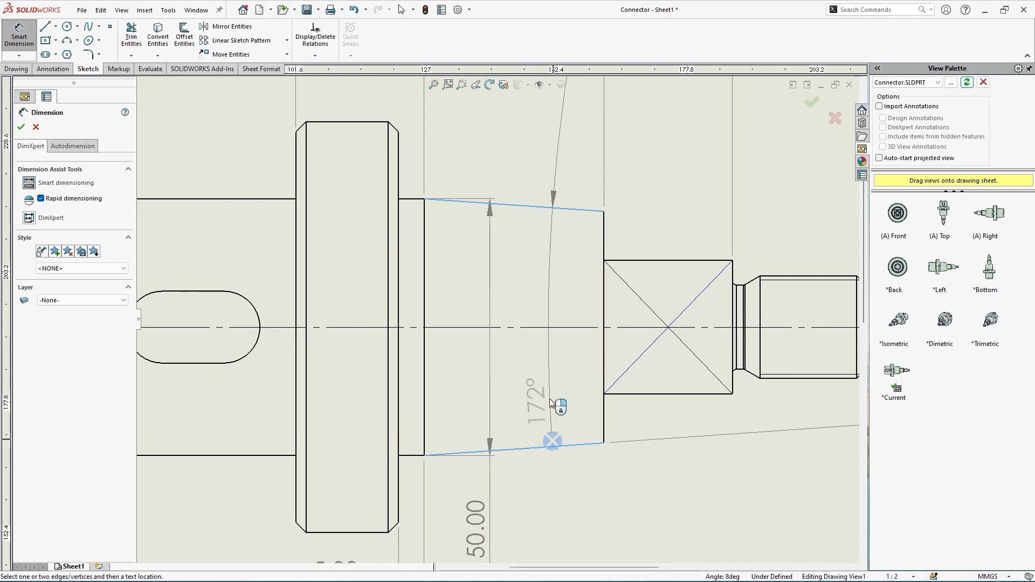
left_click(541, 352)
scroll(604, 235, "down", 1)
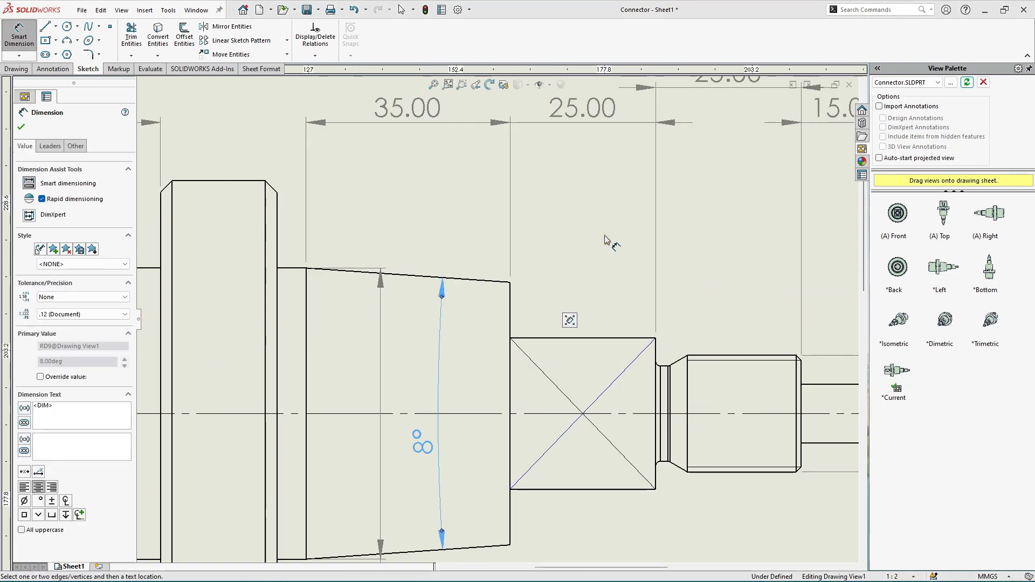
scroll(562, 416, "up", 4)
scroll(512, 447, "down", 1)
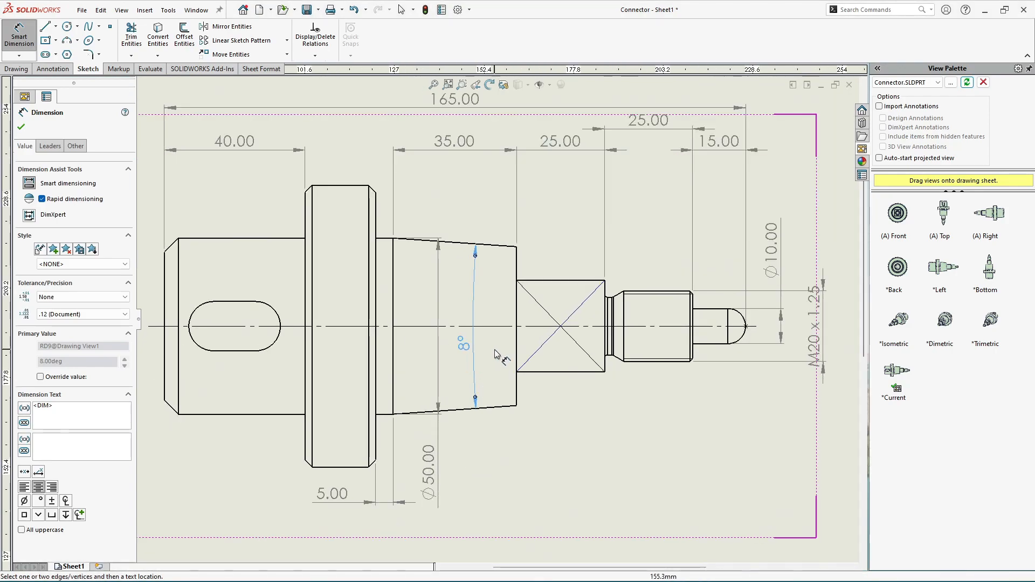
scroll(498, 318, "up", 2)
scroll(461, 418, "down", 1)
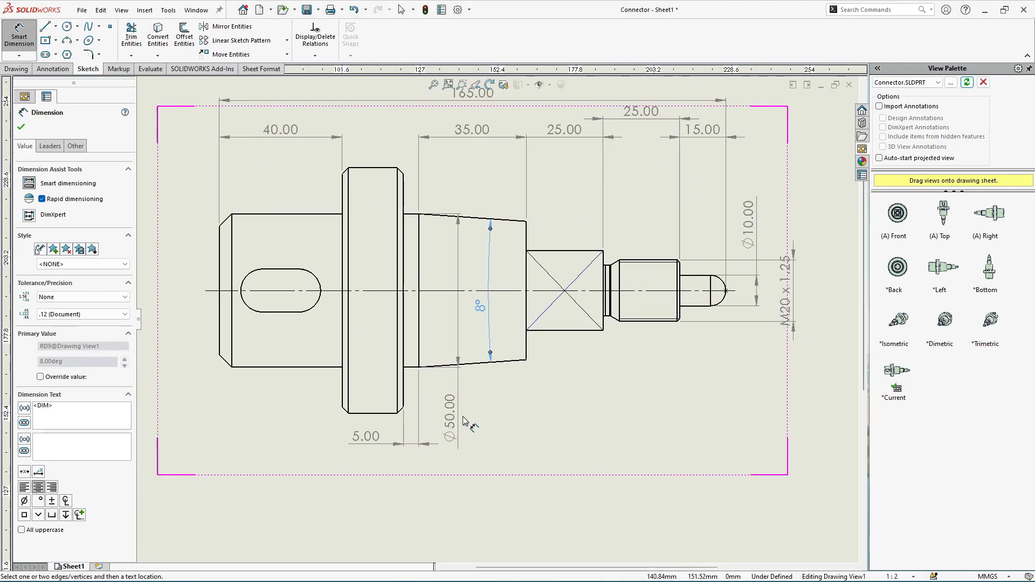
left_click(22, 127)
- Dimension the outer diameter of the large collar, placing the value below the view
scroll(529, 294, "down", 2)
scroll(557, 324, "up", 3)
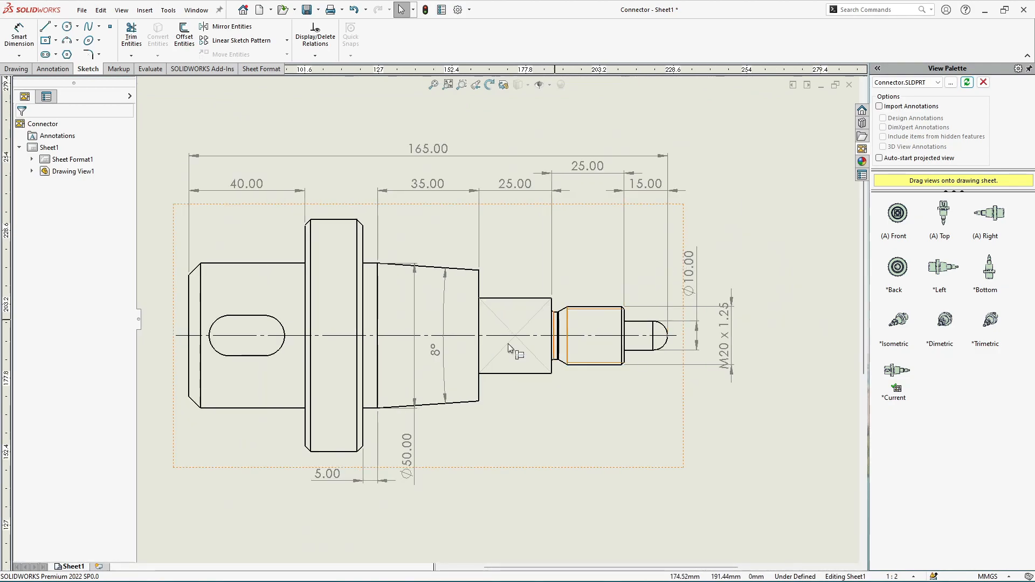
scroll(346, 411, "down", 2)
scroll(387, 322, "up", 2)
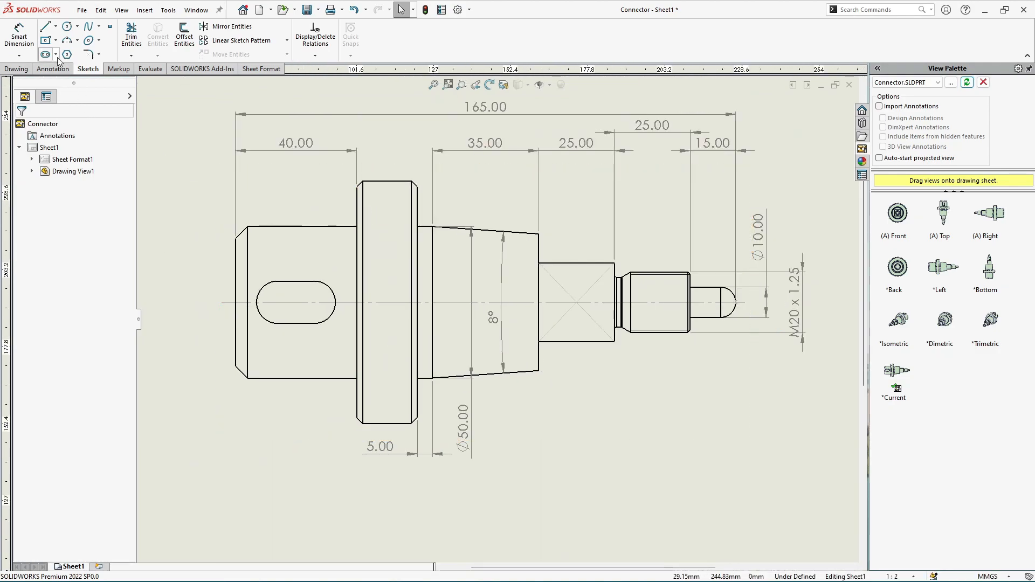
left_click(31, 35)
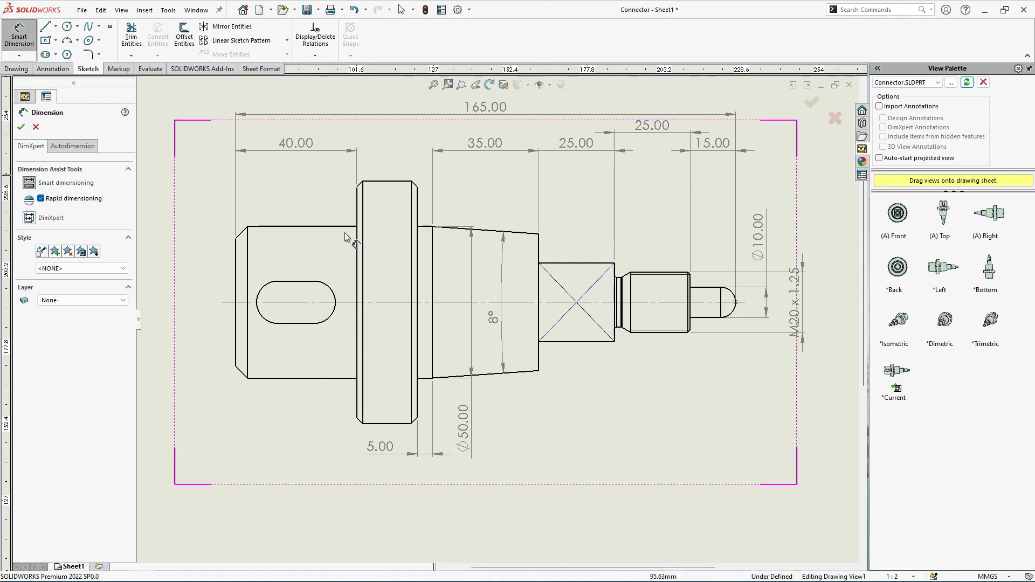
left_click(399, 181)
scroll(371, 374, "down", 1)
scroll(403, 376, "down", 1)
left_click(404, 434)
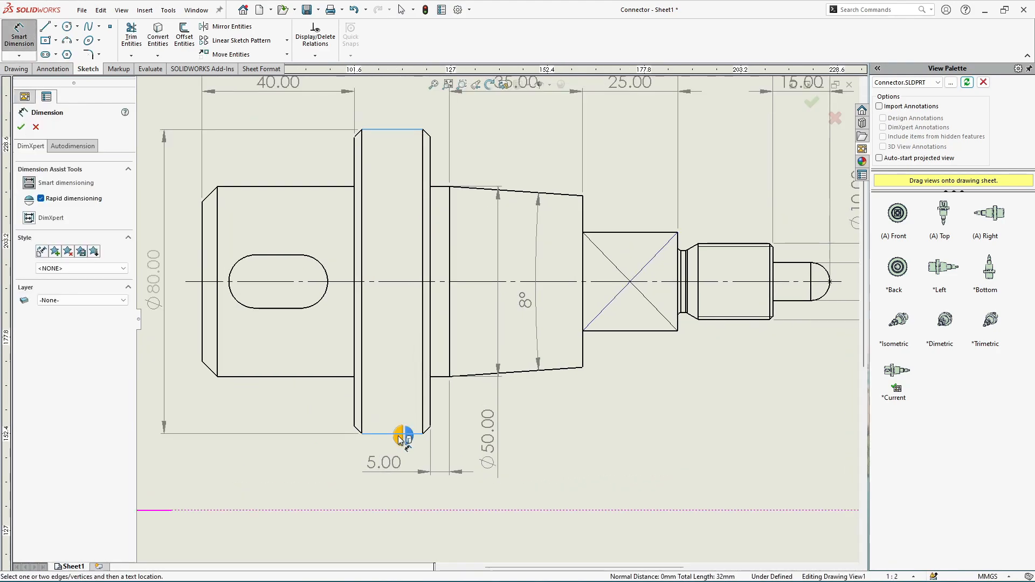
scroll(403, 408, "up", 2)
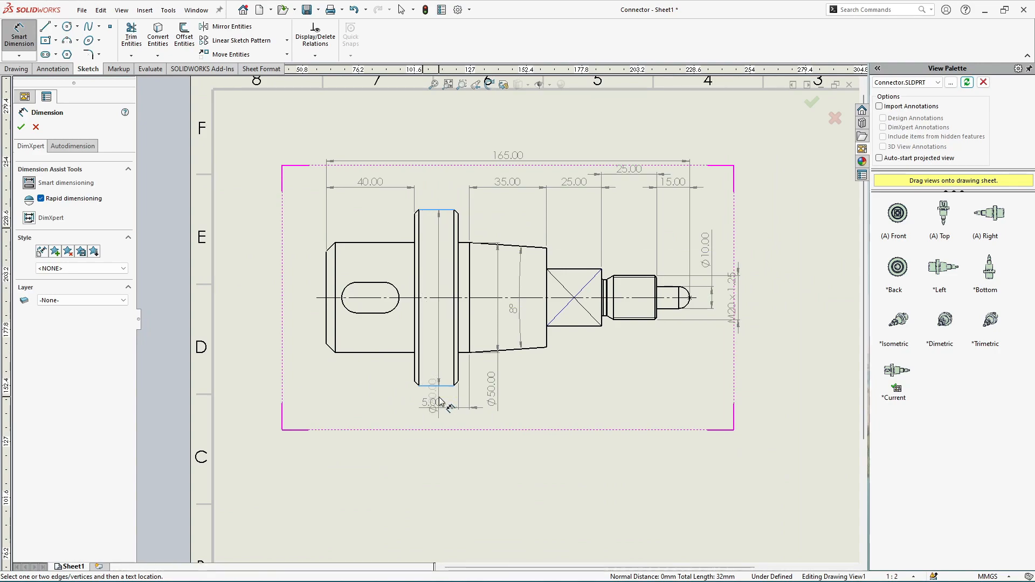
left_click(437, 434)
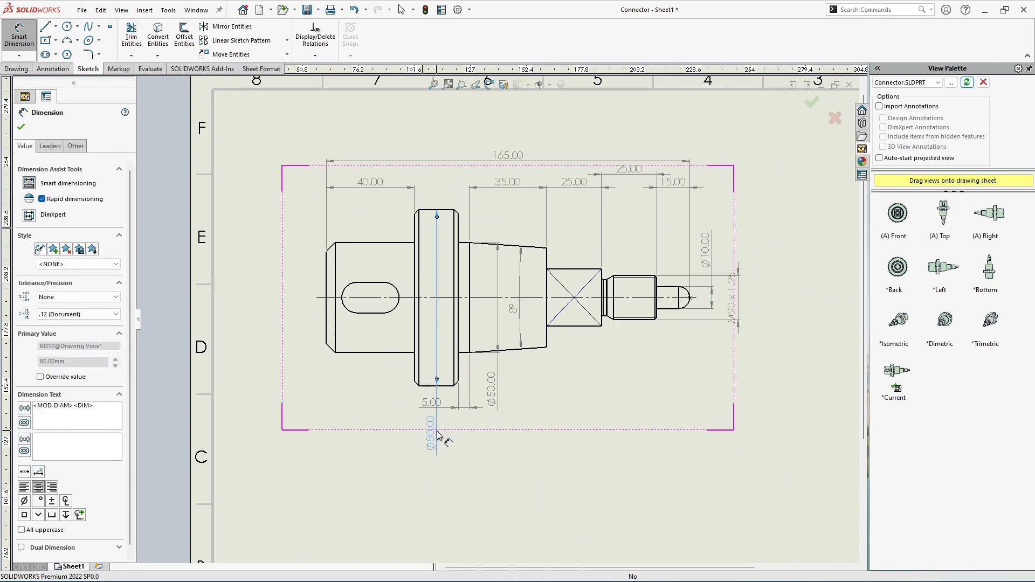
scroll(438, 431, "down", 3)
key("Escape")
scroll(446, 409, "up", 3)
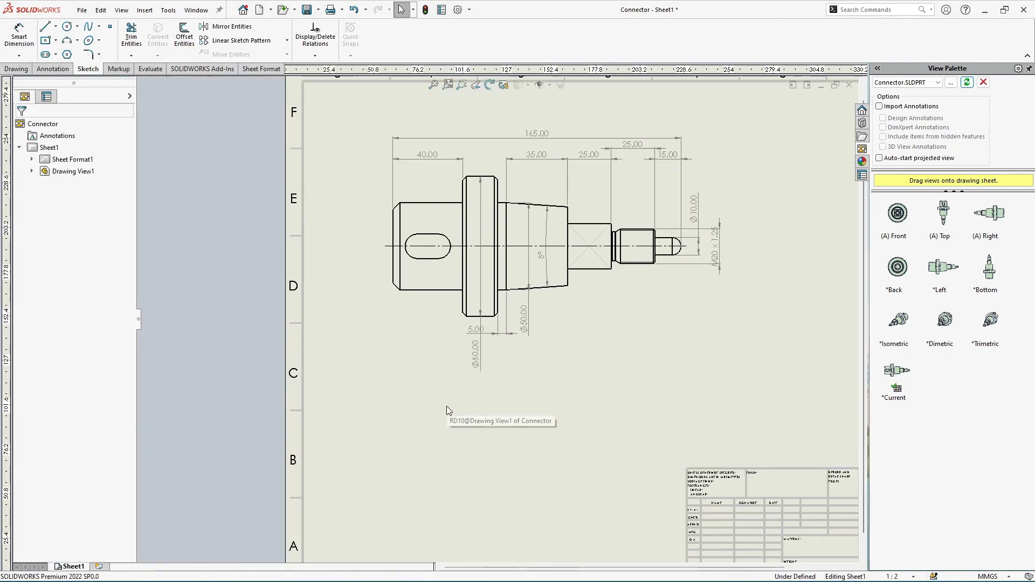
- Dimension the diameter of the cylindrical section with the slot, placing the value outside its chamfered end
scroll(390, 277, "down", 2)
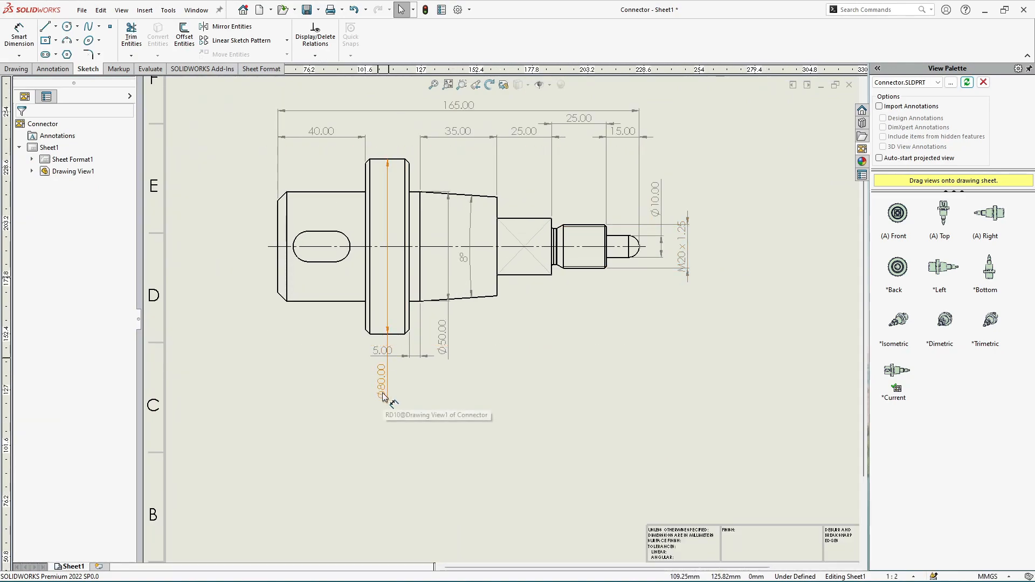
scroll(372, 374, "down", 1)
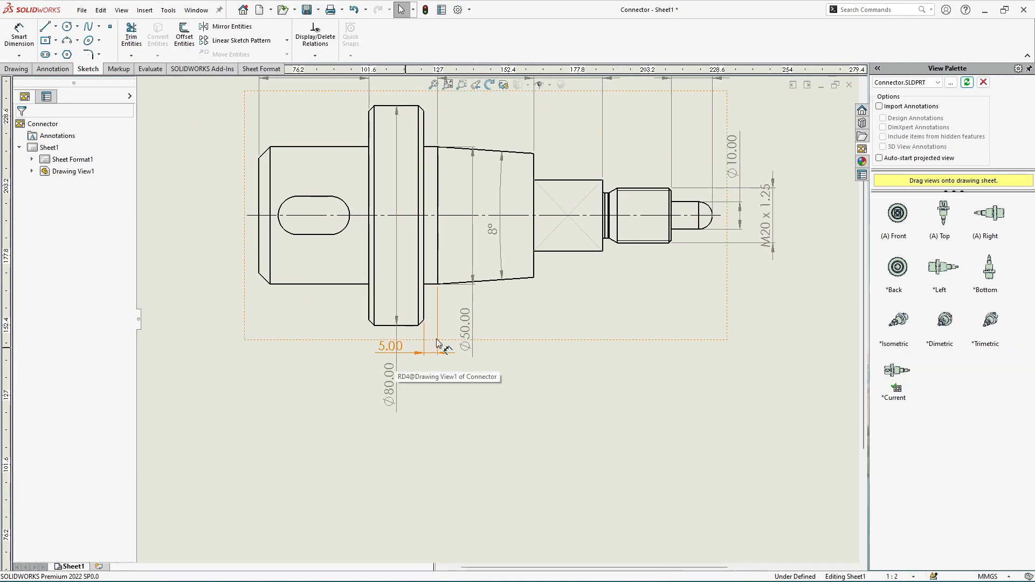
scroll(394, 354, "up", 1)
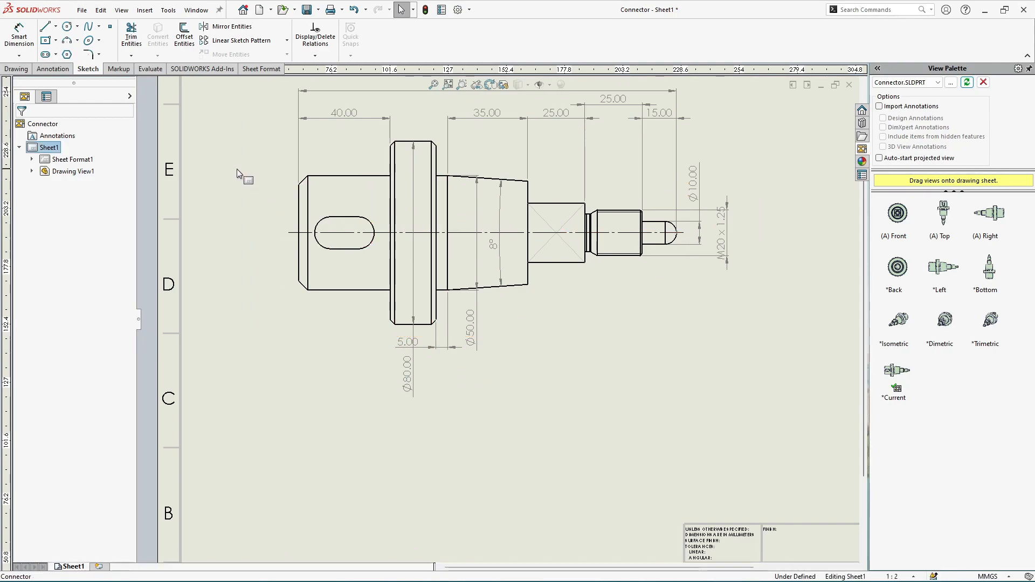
left_click(17, 44)
scroll(344, 198, "up", 1)
left_click(346, 180)
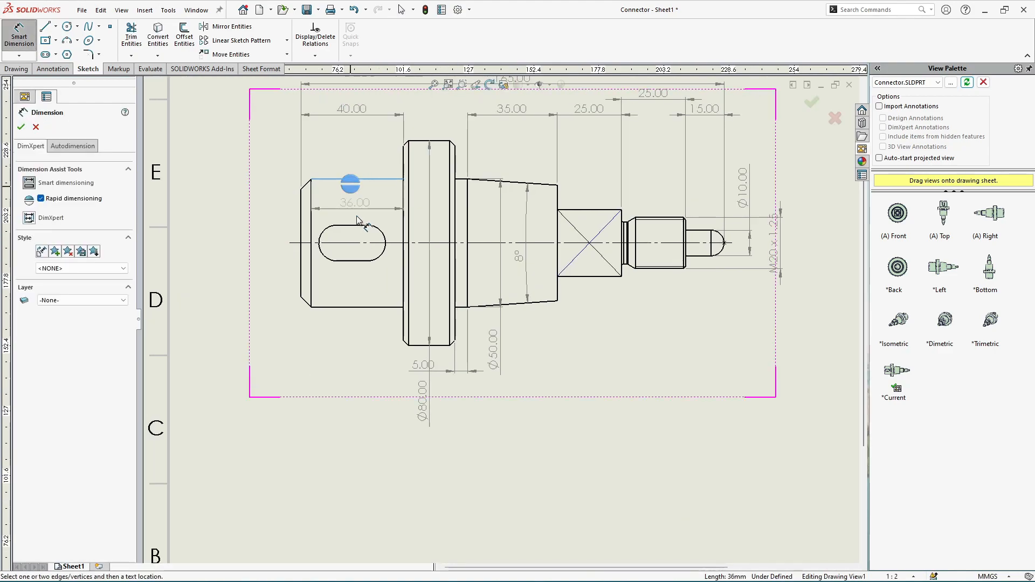
left_click(367, 311)
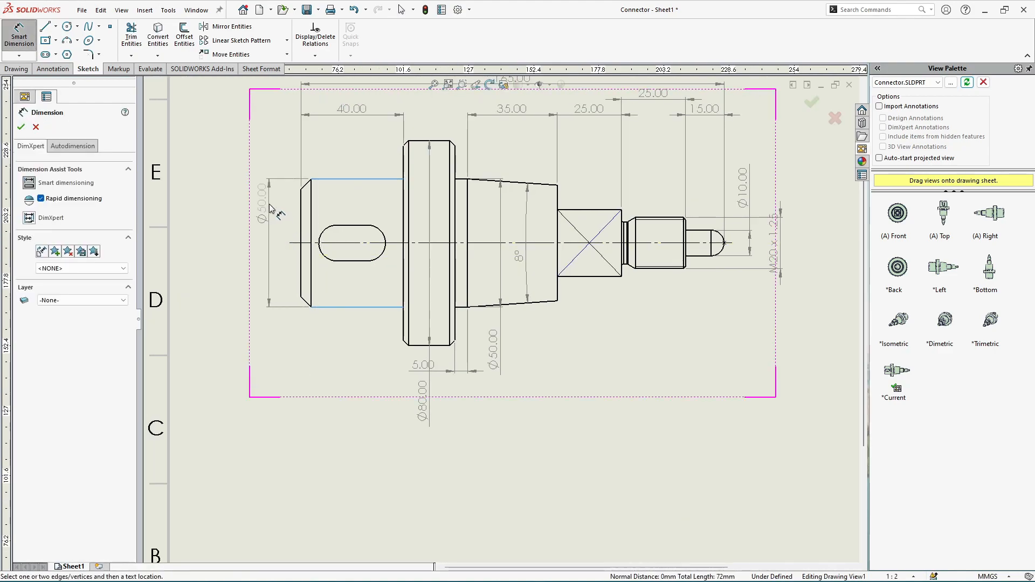
left_click(271, 249)
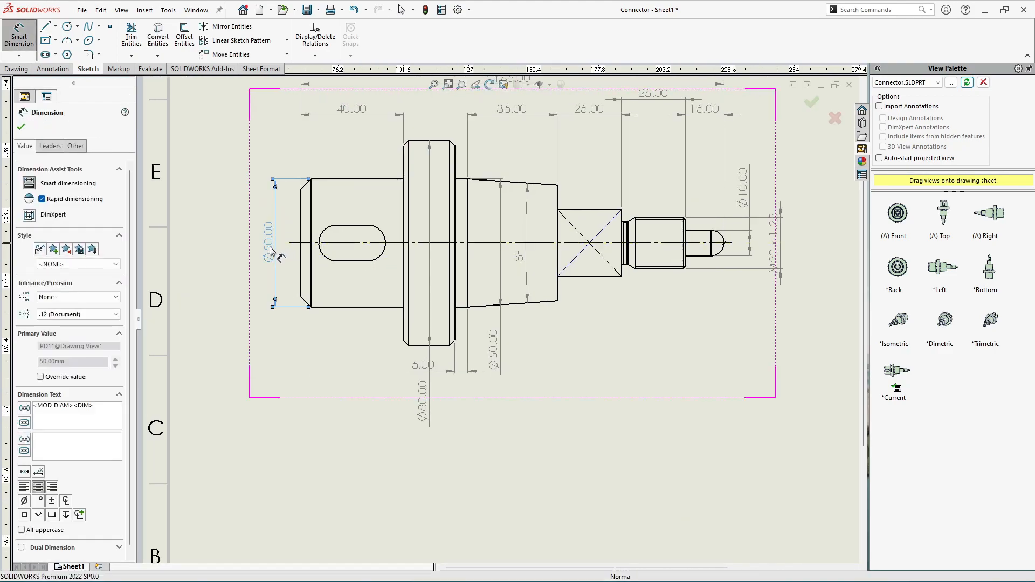
left_click(22, 127)
- Move the M20 x 1.25 thread callout and the rounded tip's diameter value below the threaded end of the part
scroll(297, 303, "down", 4)
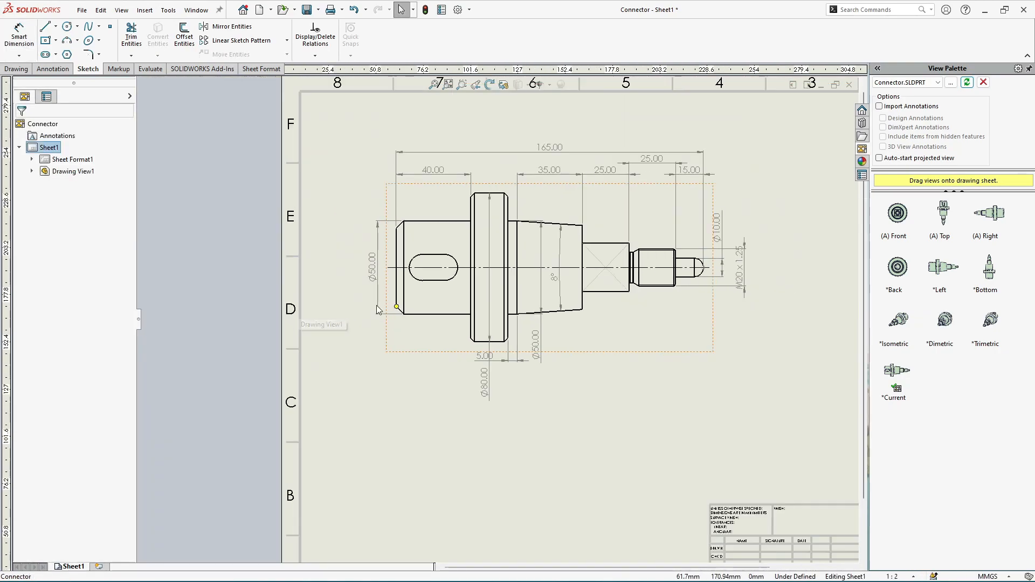
scroll(656, 333, "up", 1)
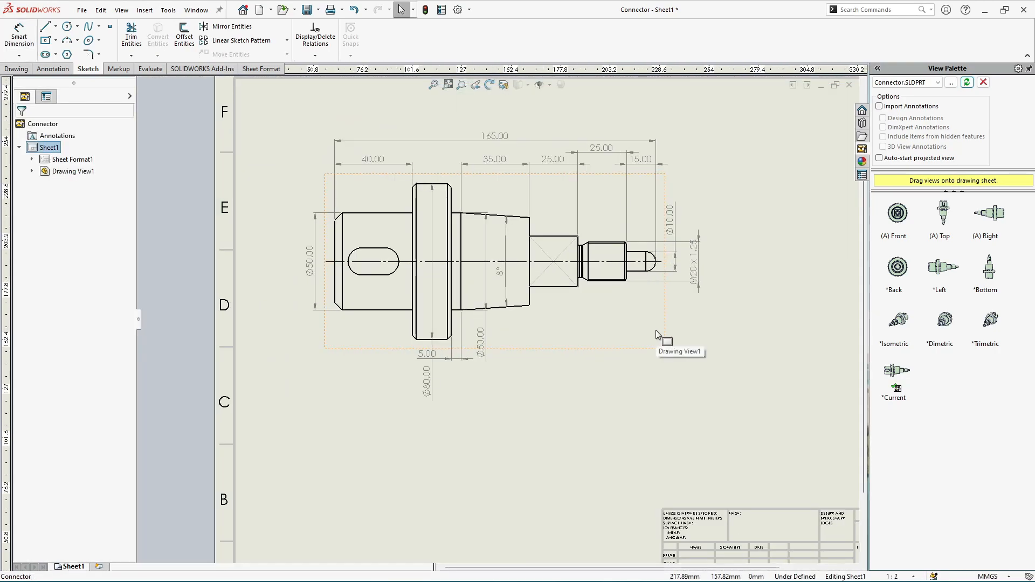
scroll(655, 334, "up", 1)
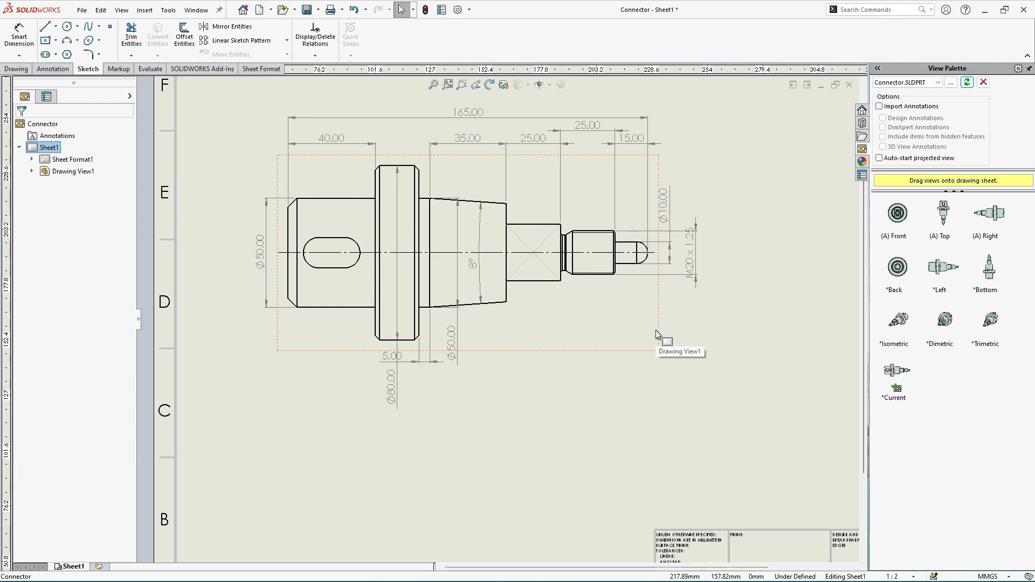
scroll(677, 315, "up", 3)
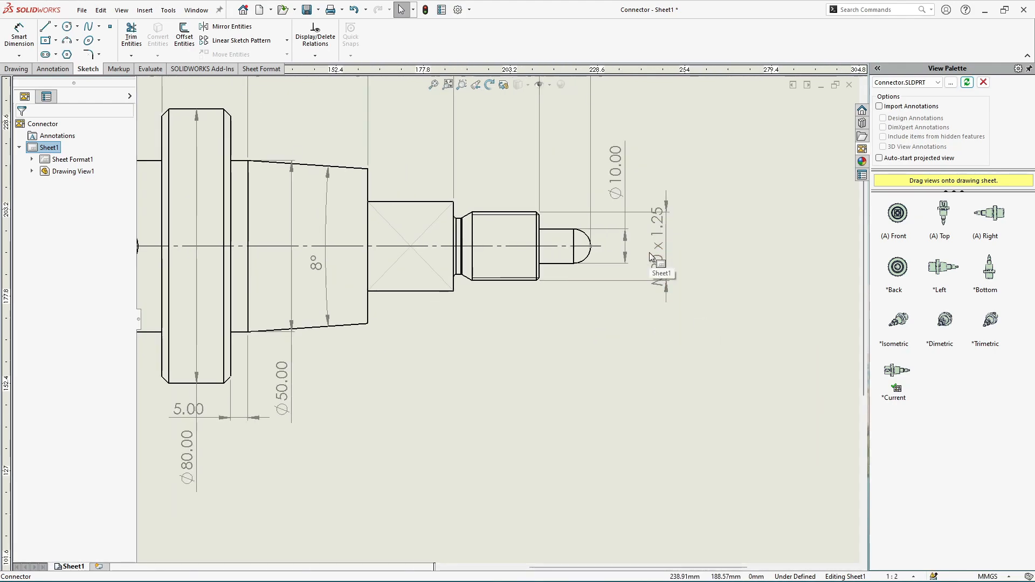
scroll(642, 251, "up", 1)
left_click_drag(657, 266, 592, 359)
left_click_drag(619, 219, 570, 308)
left_click_drag(585, 367, 614, 381)
left_click(584, 394)
left_click_drag(573, 312, 579, 358)
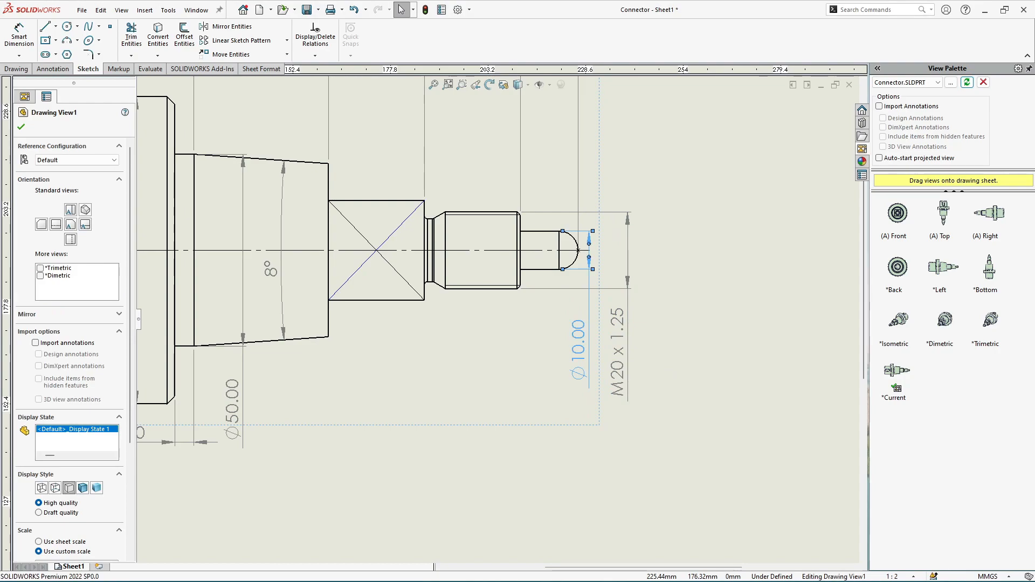
left_click(701, 315)
- Dimension the height of the section marked with crossing diagonals, placing the value beyond the M20 x 1.25 thread callout
scroll(674, 323, "down", 2)
scroll(376, 262, "up", 3)
left_click(19, 35)
left_click(459, 216)
left_click(462, 337)
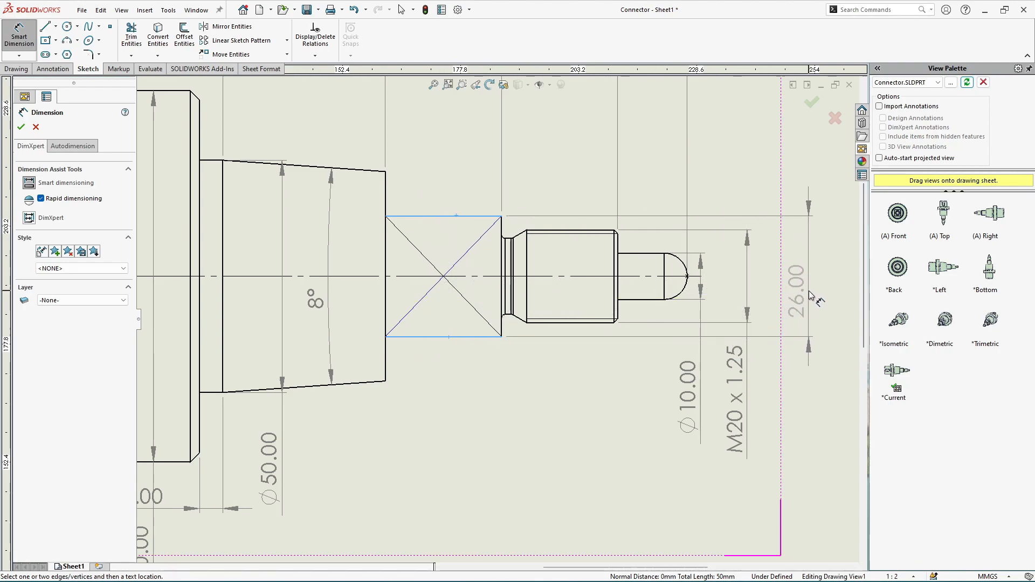
left_click(801, 285)
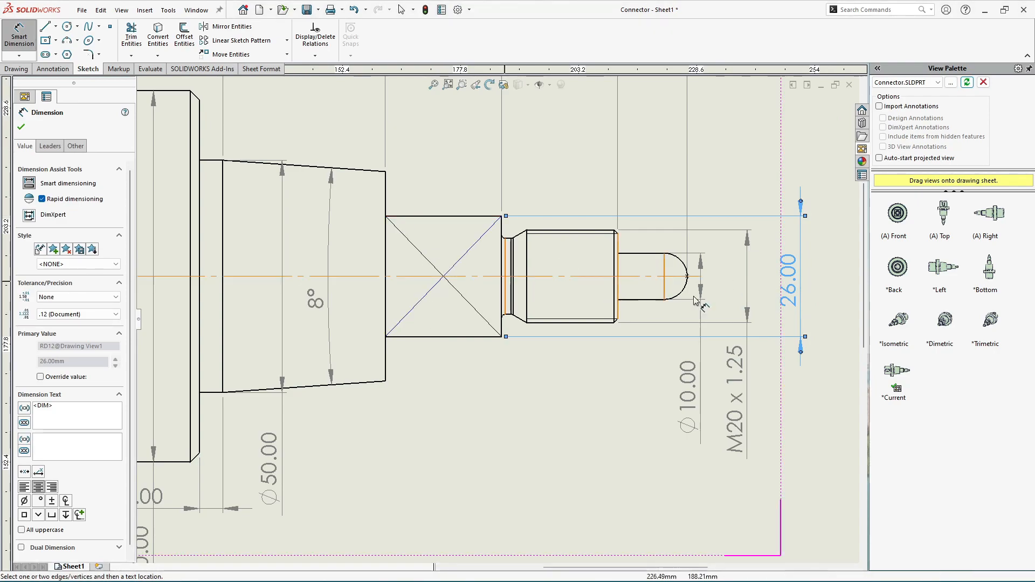
key("Escape")
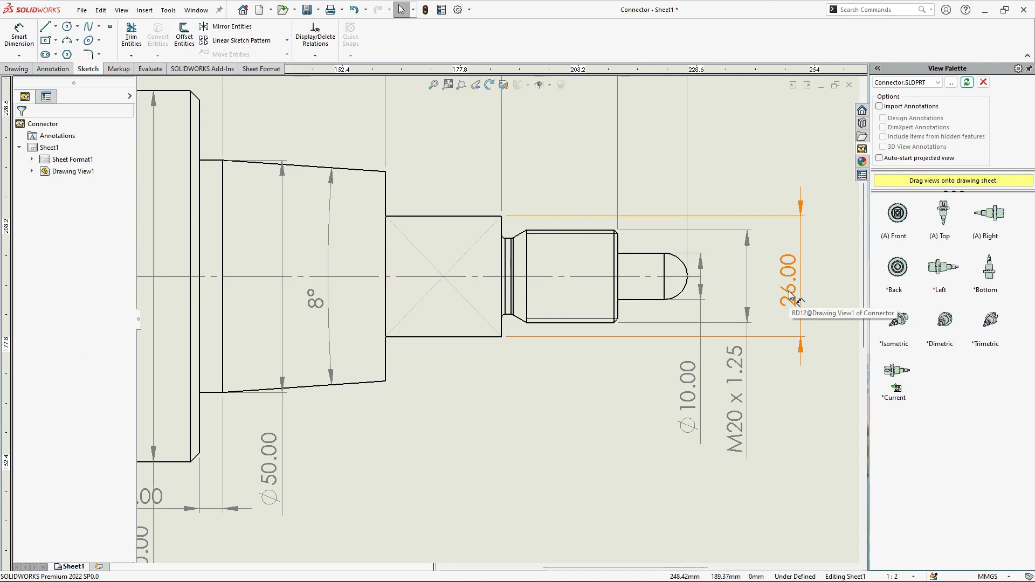
- Add the square symbol in front of the height dimension of the section marked with crossing diagonals
left_click(789, 294)
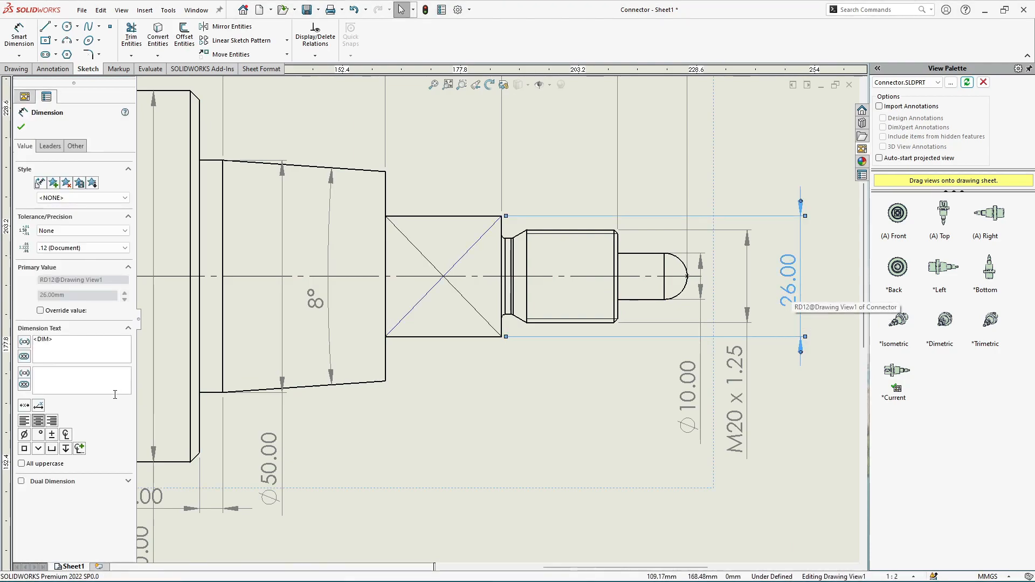
left_click(24, 449)
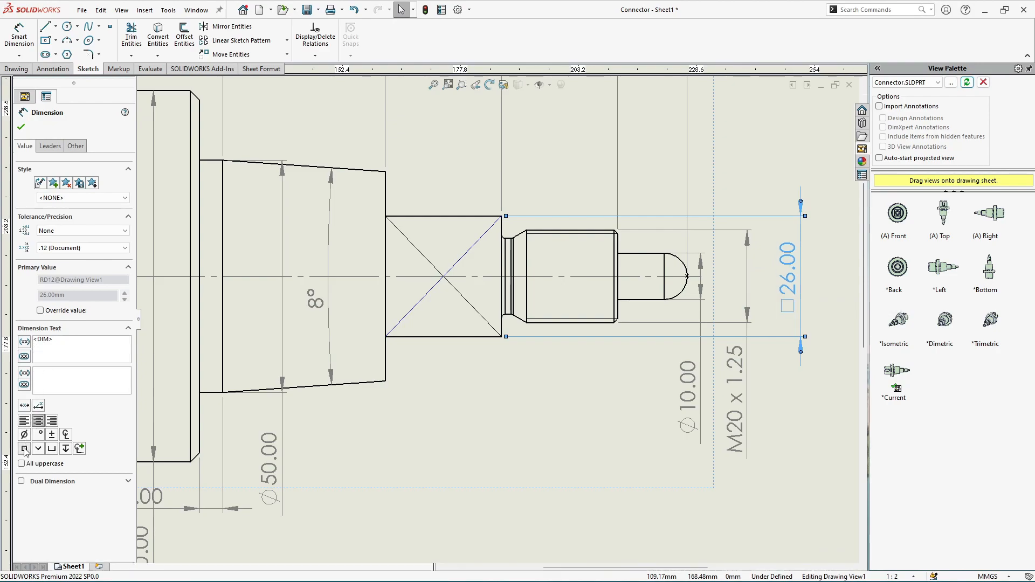
left_click(21, 128)
- Move the 5 mm dimension from below the view into the row of length dimensions above it, between 40 and 35
scroll(498, 320, "up", 3)
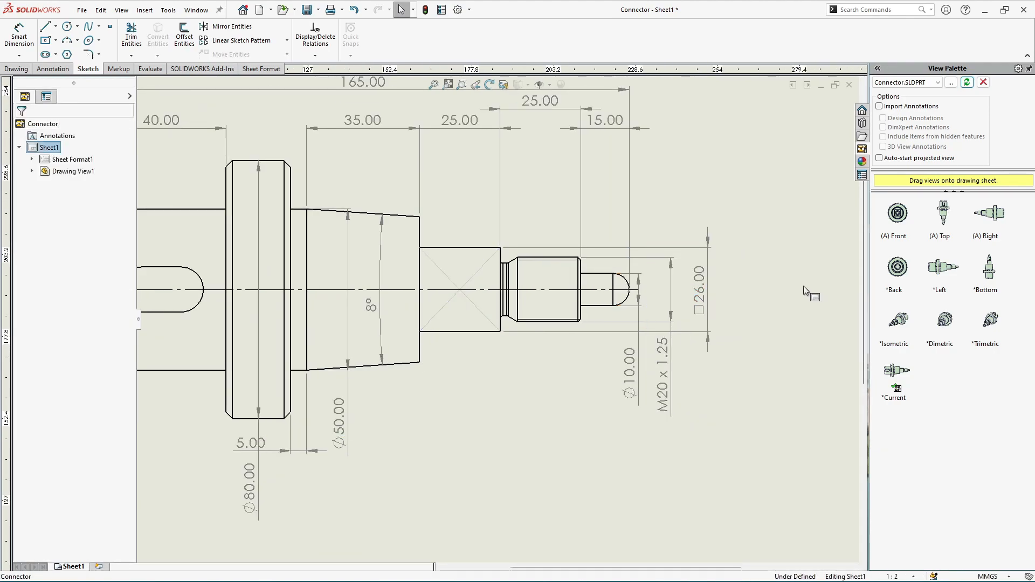
scroll(416, 221, "up", 3)
scroll(335, 310, "down", 5)
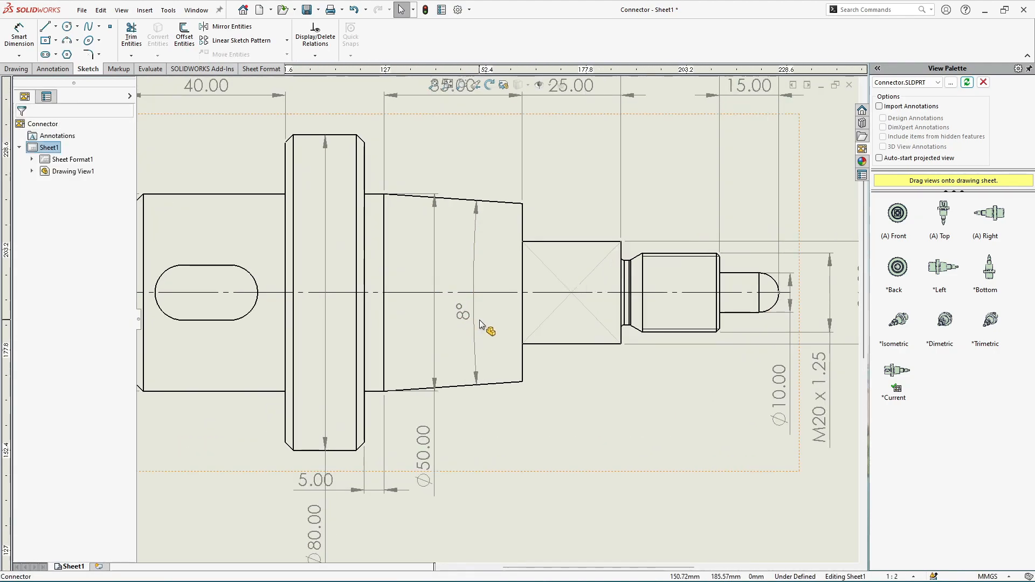
scroll(479, 324, "up", 3)
scroll(379, 274, "down", 2)
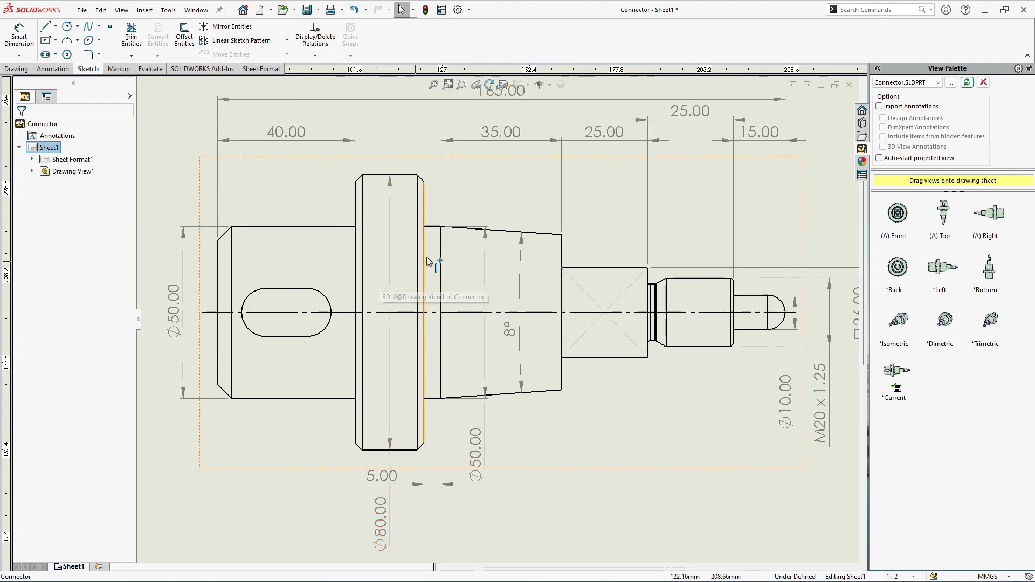
scroll(702, 374, "up", 2)
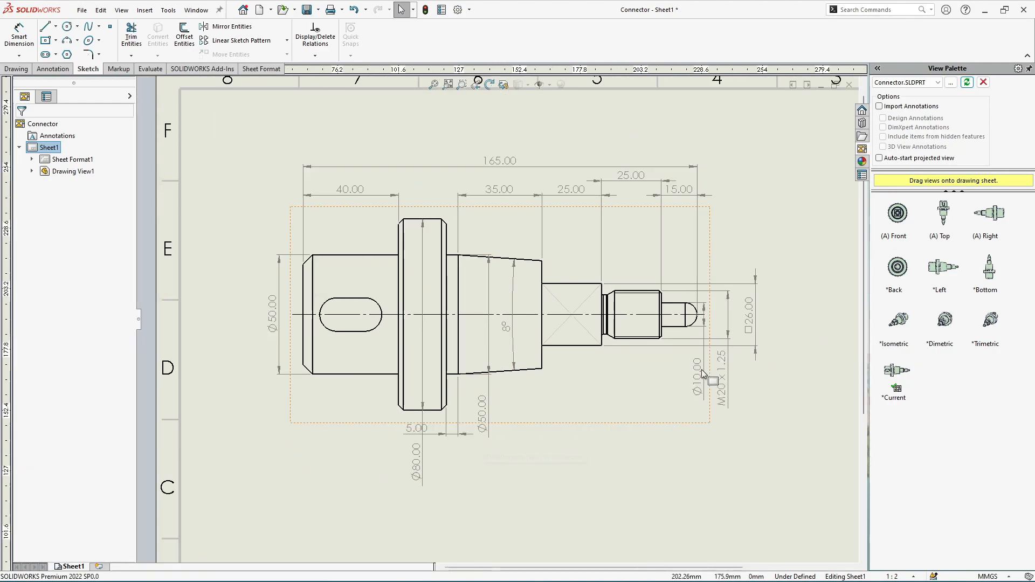
scroll(378, 467, "down", 2)
left_click_drag(477, 396, 477, 416)
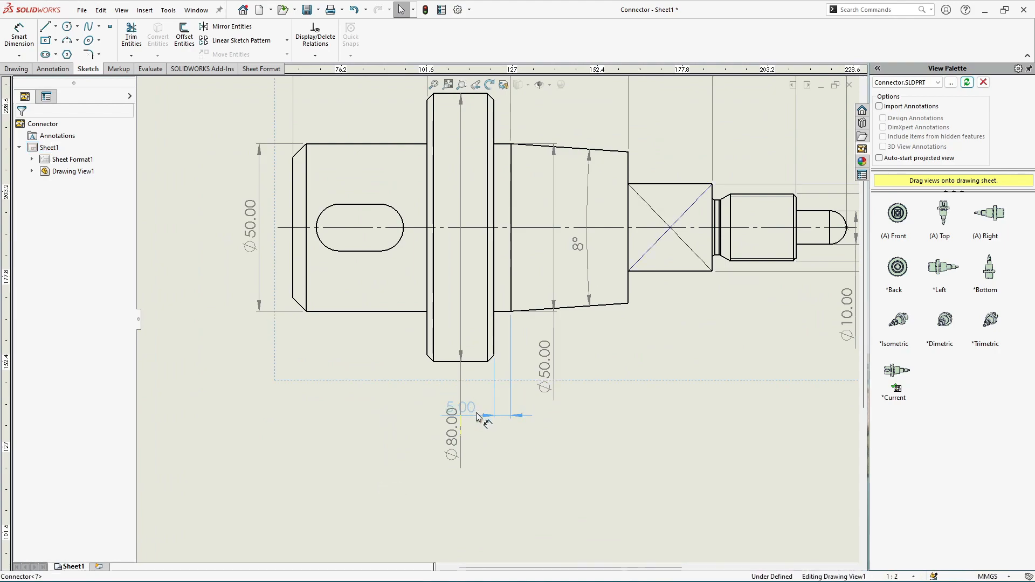
left_click(546, 110)
scroll(547, 151, "up", 3)
scroll(547, 154, "down", 3)
mouse_move(488, 257)
left_mouse_down()
mouse_move(423, 196)
mouse_move(410, 204)
mouse_move(418, 221)
left_mouse_up()
scroll(431, 231, "up", 4)
scroll(593, 270, "down", 8)
key("Escape")
- Align the threaded section's 25 mm length dimension with the row of the other section lengths
left_click_drag(568, 214, 571, 247)
scroll(571, 251, "up", 5)
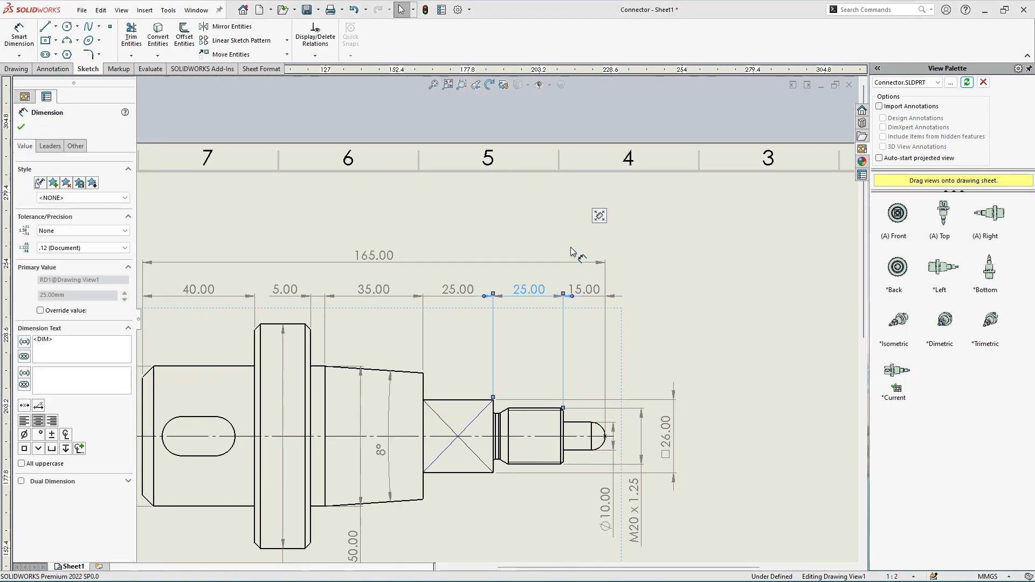
key("Escape")
- Move the collar's diameter dimension from below the view to just outside the 50 mm diameter at the slotted end
scroll(570, 246, "up", 5)
scroll(386, 496, "down", 2)
scroll(398, 415, "down", 2)
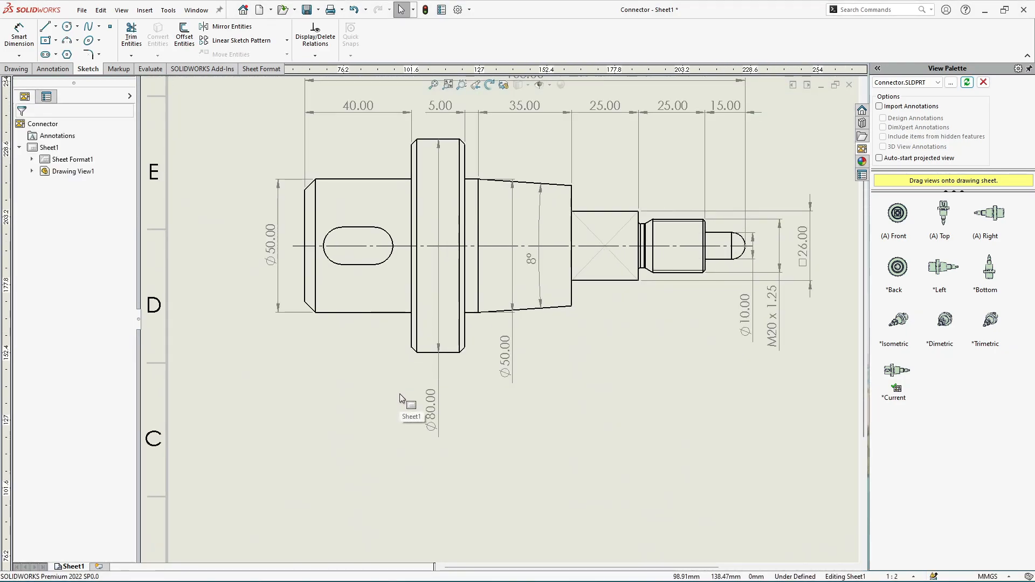
mouse_move(430, 413)
left_mouse_down()
mouse_move(399, 160)
mouse_move(517, 157)
mouse_move(503, 156)
mouse_move(443, 330)
mouse_move(440, 413)
mouse_move(443, 400)
mouse_move(269, 348)
mouse_move(241, 231)
mouse_move(247, 250)
left_mouse_up()
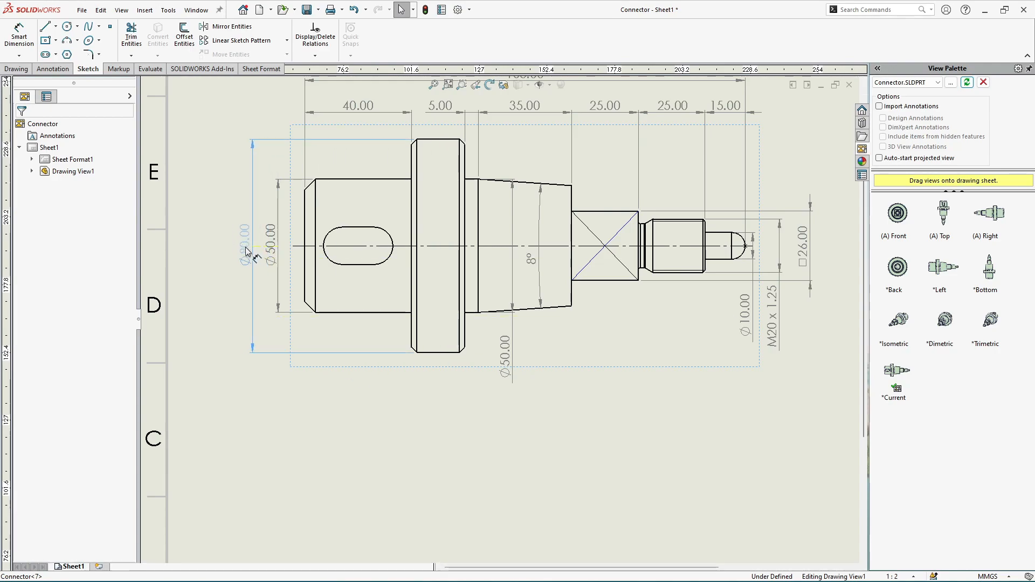
left_click(318, 425)
- Examine the rearranged dimensions around the view for sizes that are still missing
scroll(494, 317, "up", 2)
scroll(341, 302, "down", 1)
scroll(363, 228, "down", 1)
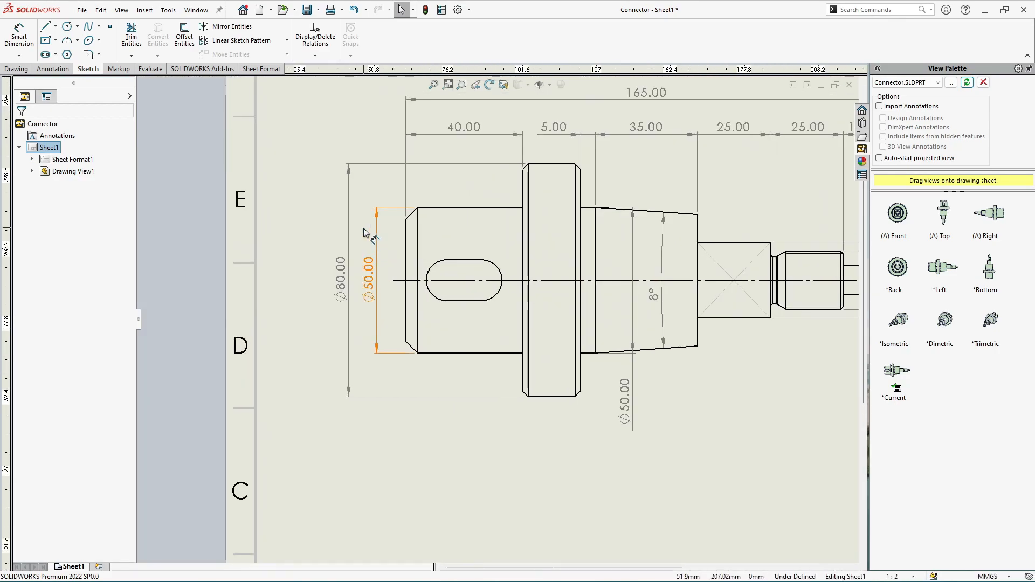
scroll(363, 228, "up", 5)
scroll(698, 352, "down", 2)
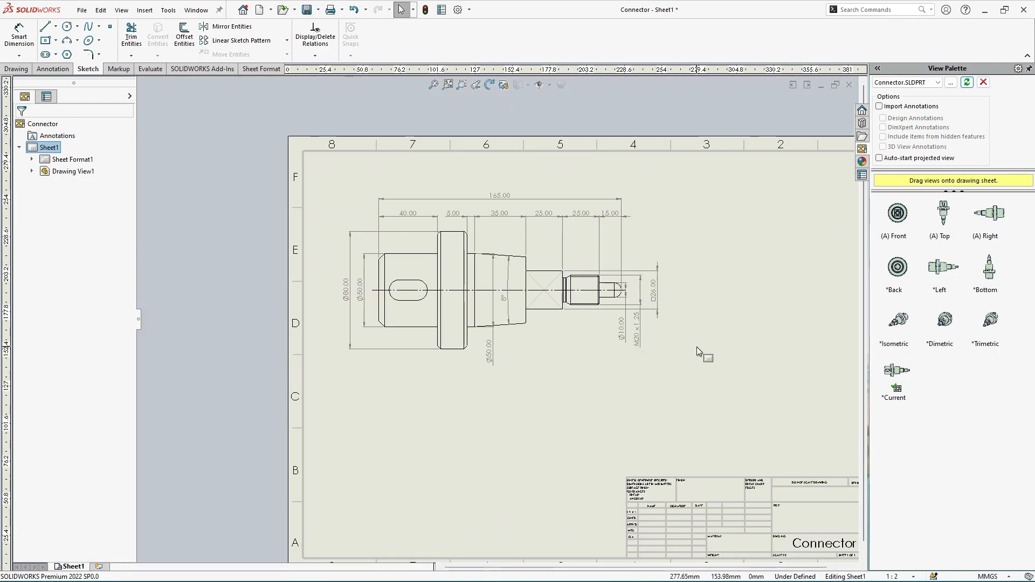
scroll(682, 359, "down", 2)
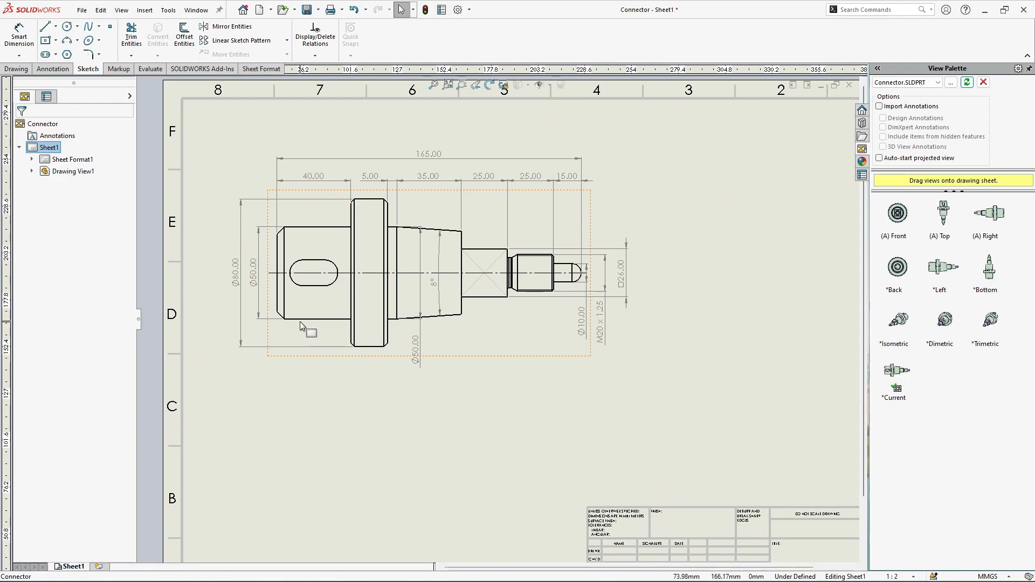
scroll(308, 196, "down", 1)
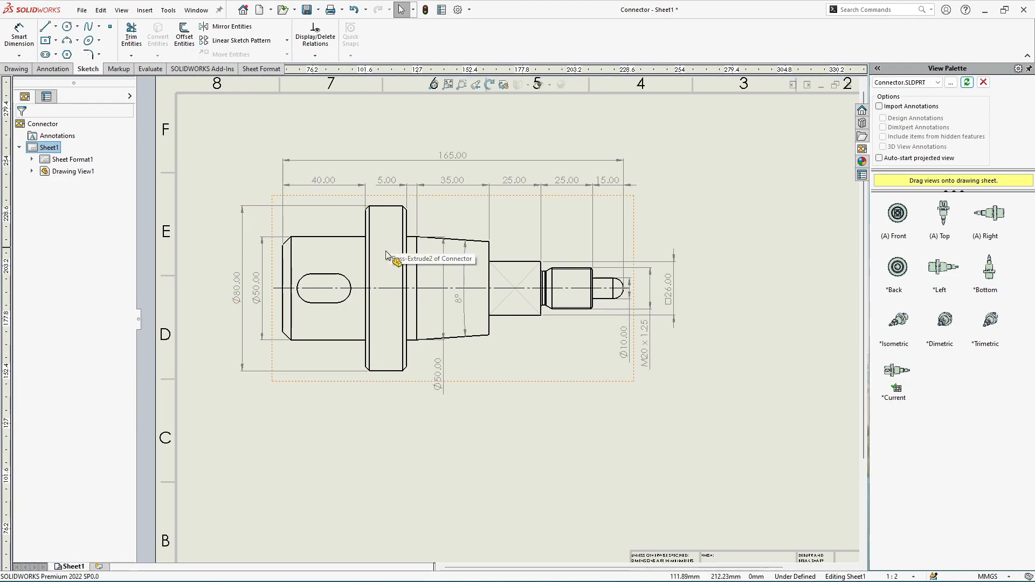
scroll(328, 321, "down", 1)
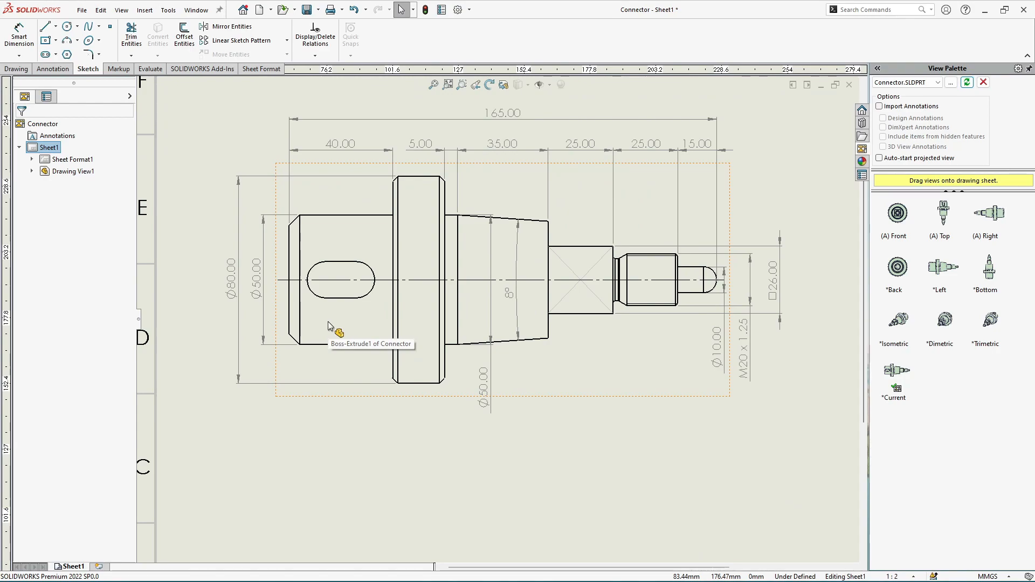
scroll(523, 317, "up", 1)
scroll(309, 315, "down", 1)
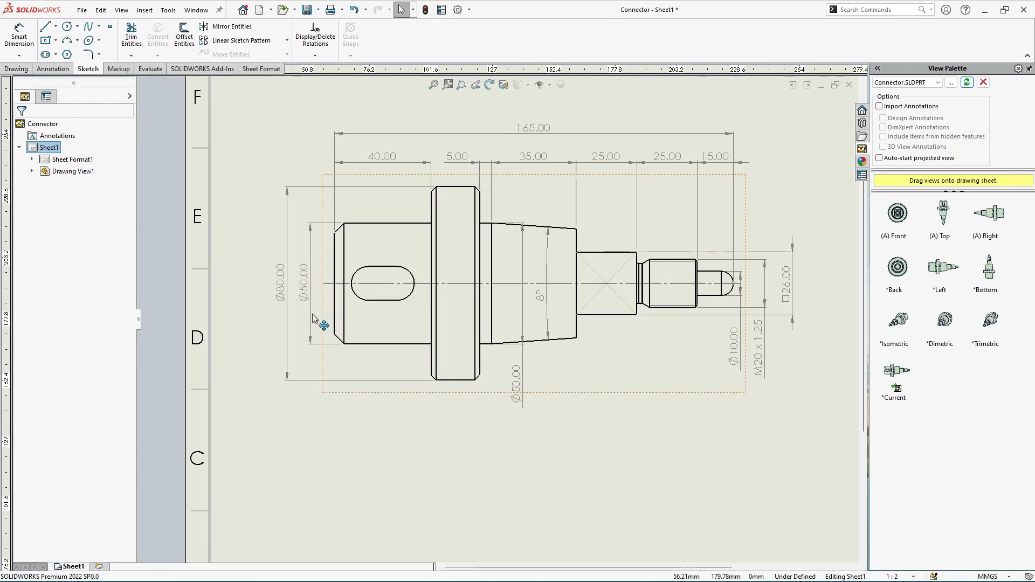
left_click(17, 68)
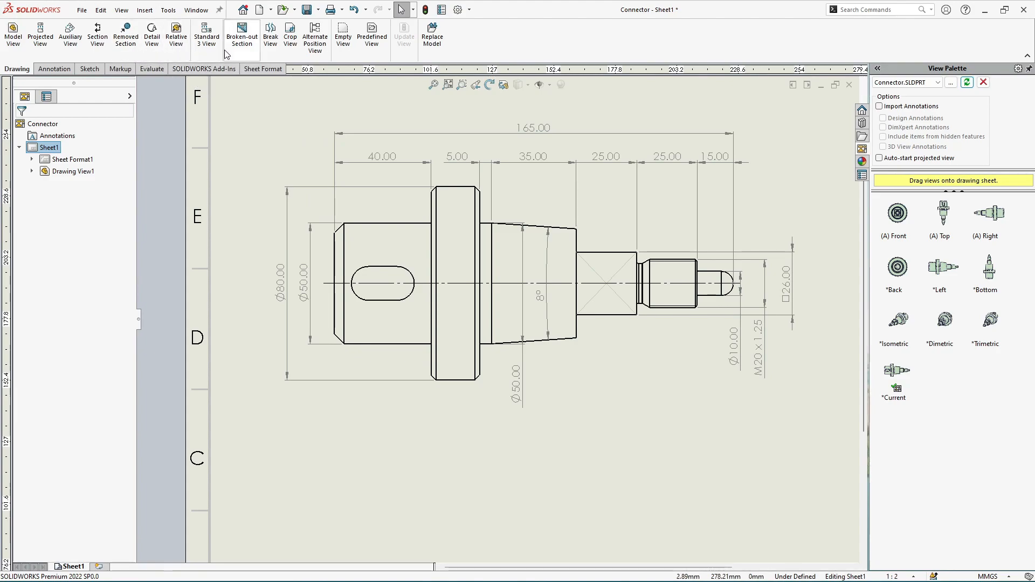
left_click(242, 53)
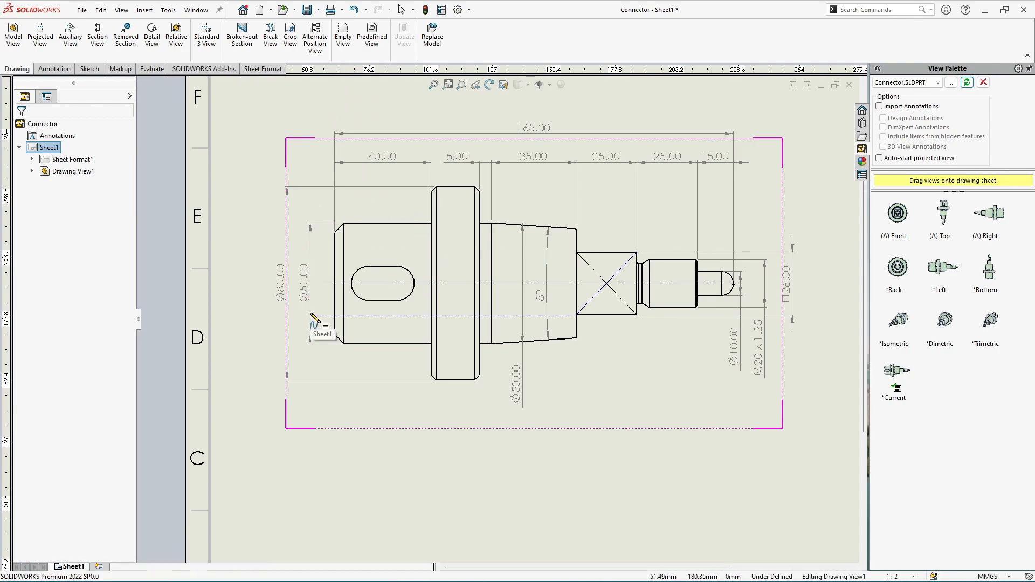
key("Escape")
left_click(259, 127)
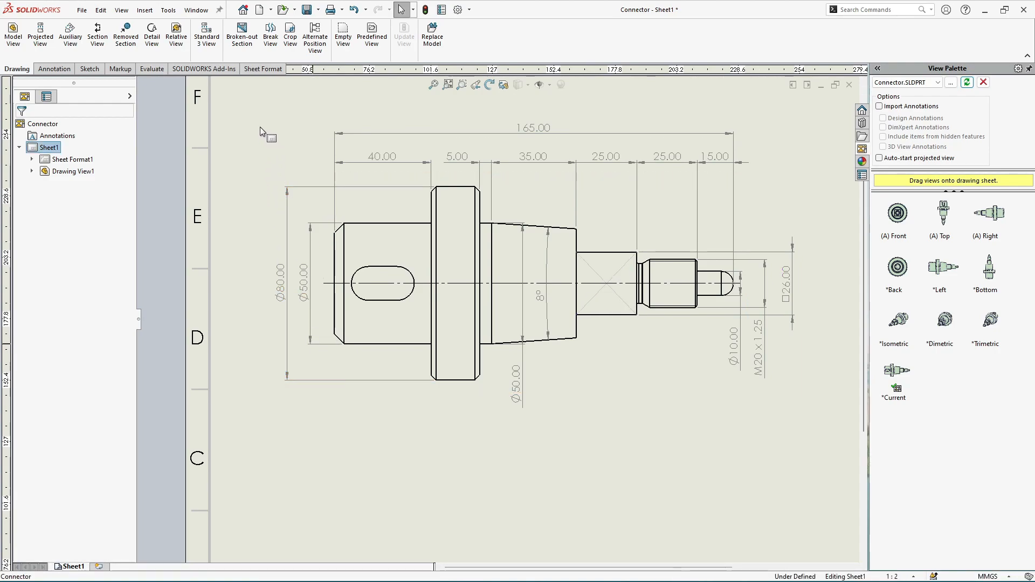
- Examine the dimensioned view and the space around it for features that still lack a dimension
scroll(260, 127, "up", 1)
scroll(614, 385, "down", 1)
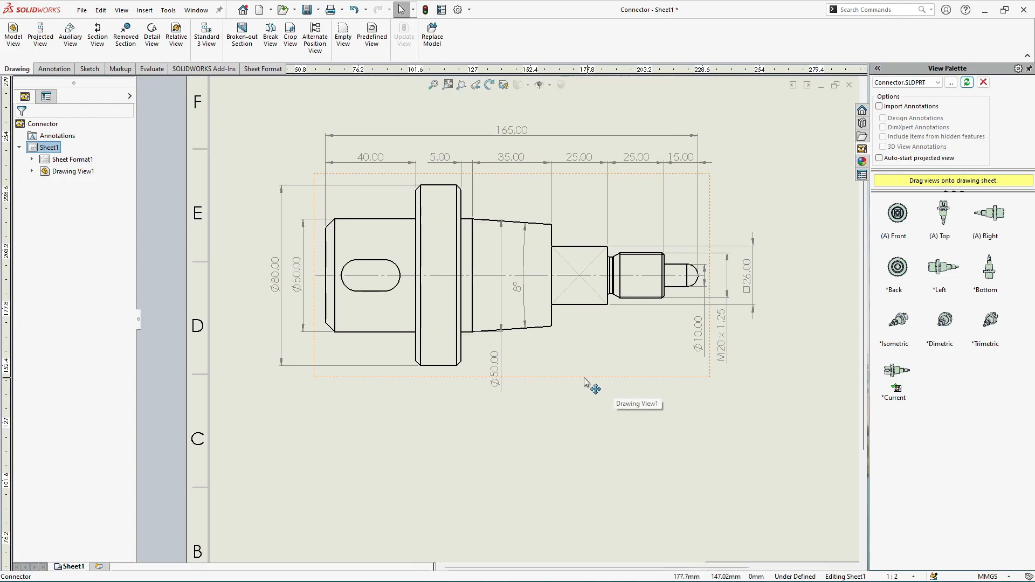
scroll(331, 345, "down", 1)
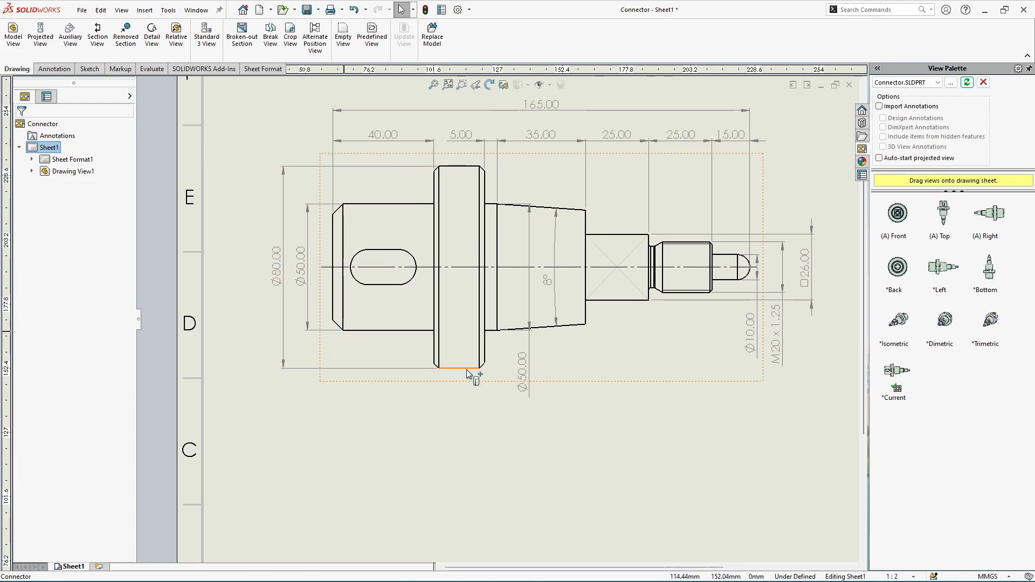
scroll(487, 370, "down", 1)
scroll(402, 430, "up", 2)
scroll(383, 375, "up", 1)
scroll(553, 361, "down", 3)
scroll(551, 359, "up", 2)
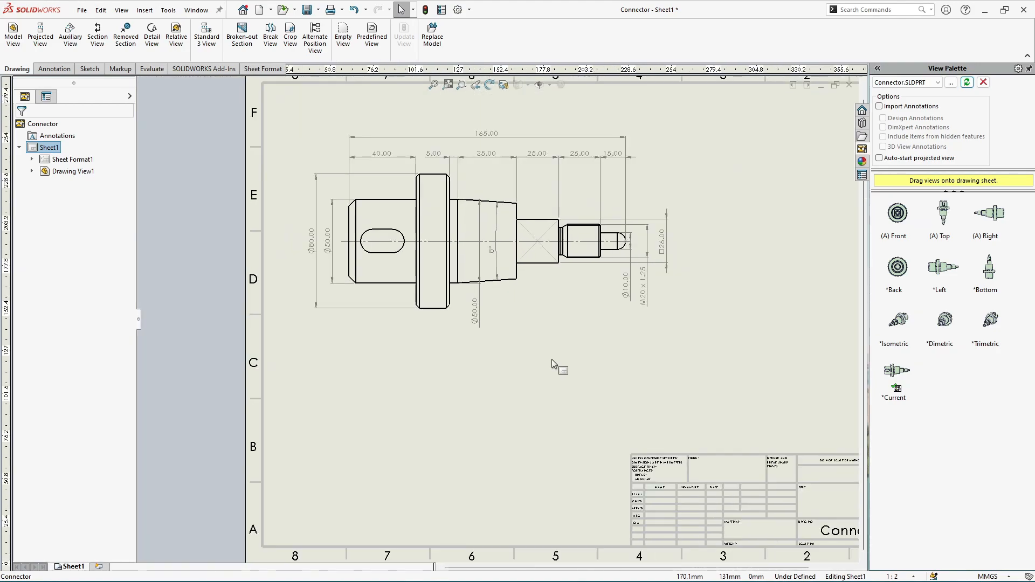
scroll(665, 208, "up", 1)
scroll(527, 259, "down", 2)
left_click(261, 258)
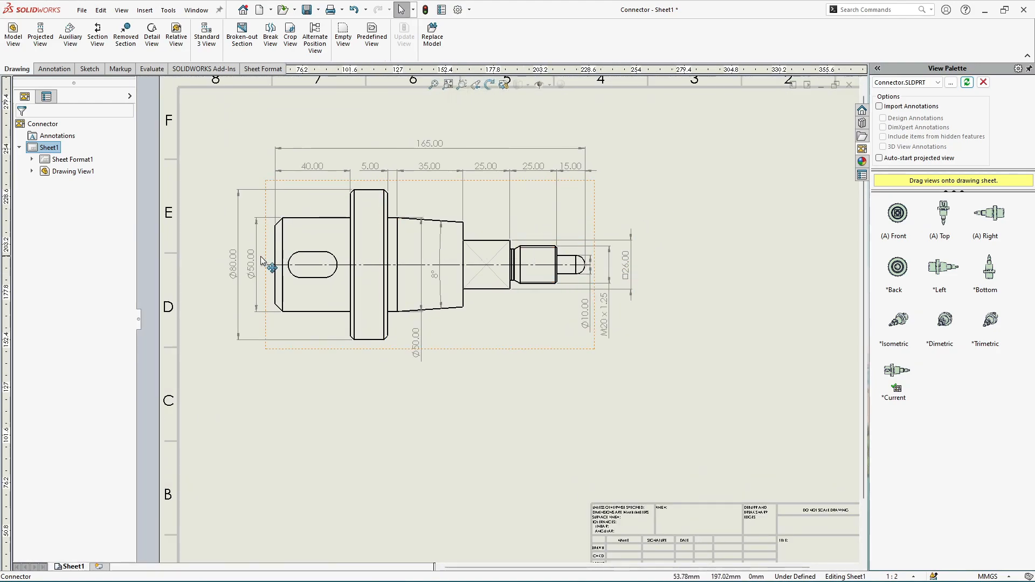
scroll(304, 324, "down", 2)
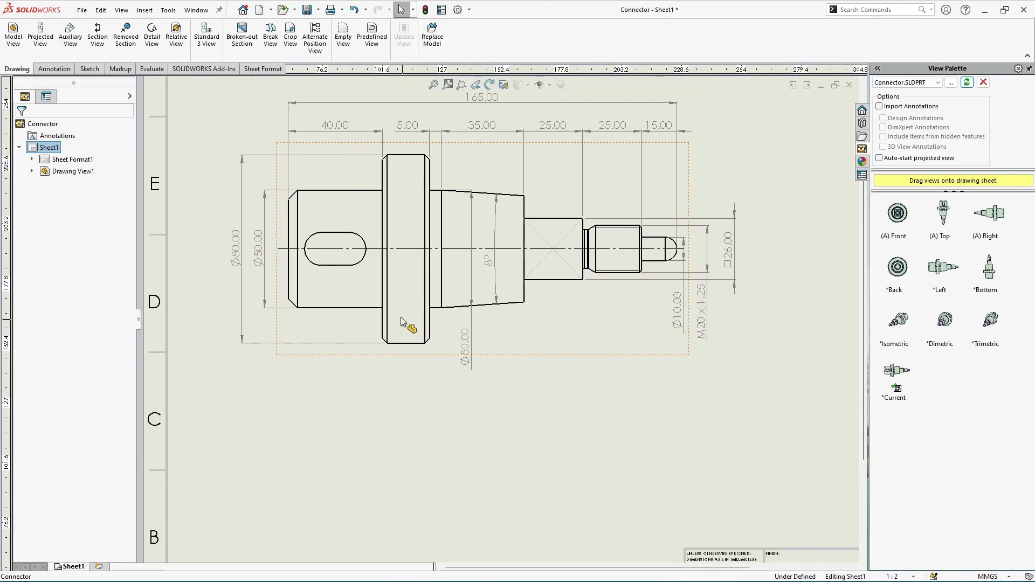
- Dimension the horizontal length of the chamfer at the slotted end, placing the text below the view
left_click(53, 69)
left_click(19, 32)
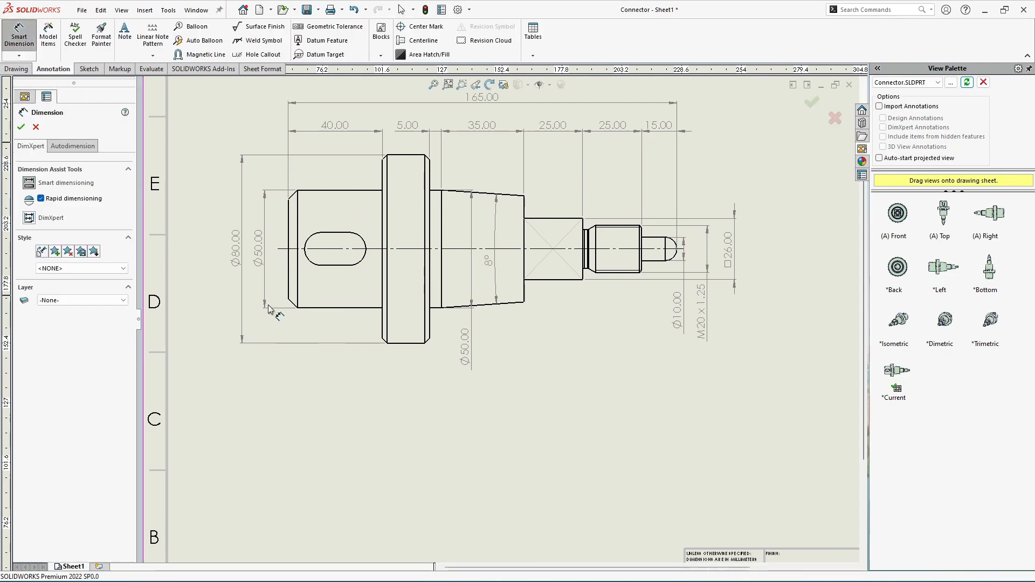
scroll(205, 306, "down", 2)
left_click(322, 284)
left_click(334, 291)
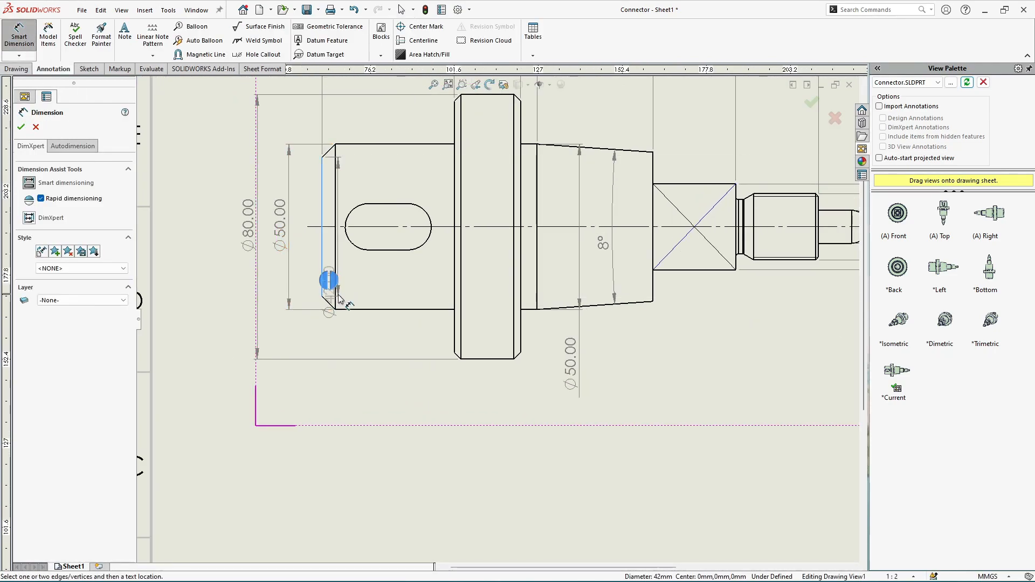
left_click(281, 386)
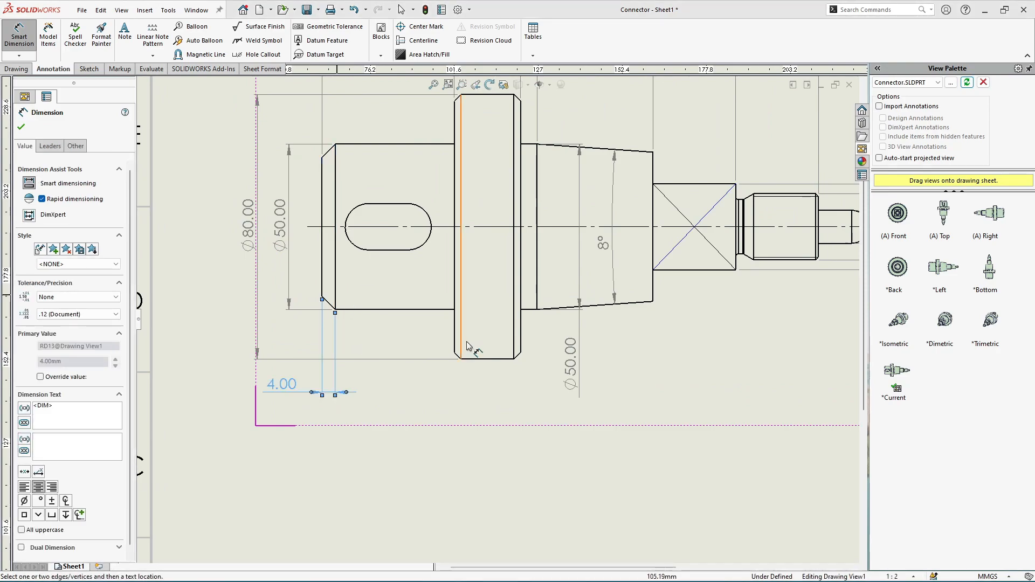
- Dimension the horizontal length of the collar's chamfer on the slotted side, placed below the view in line with the end chamfer's dimension
scroll(460, 343, "down", 2)
left_click(454, 338)
left_click(462, 349)
left_click(464, 352)
scroll(463, 362, "up", 5)
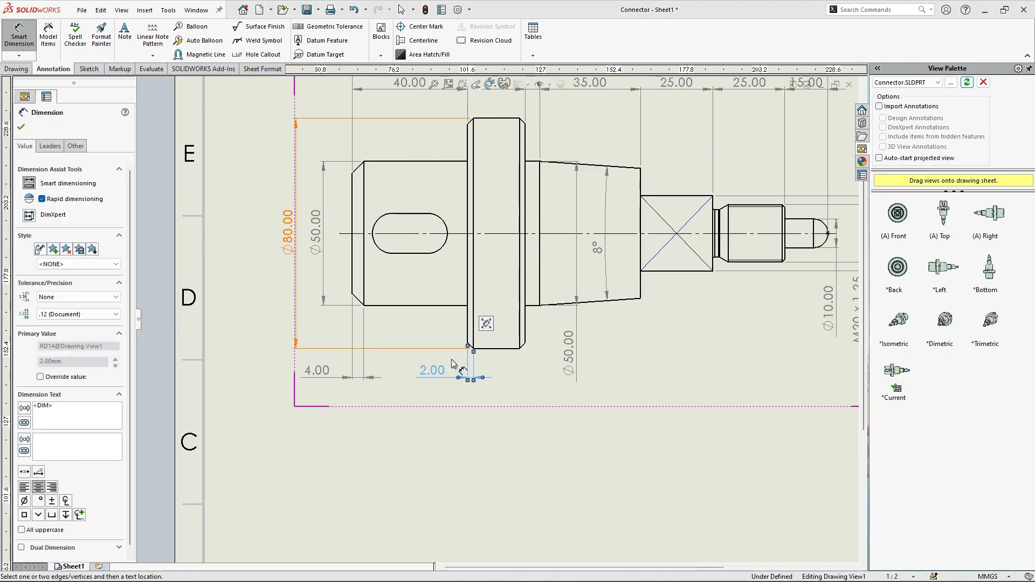
- Dimension the chamfer length at the free end of the M20 thread, placing the text below the view
scroll(692, 345, "down", 2)
scroll(677, 263, "down", 6)
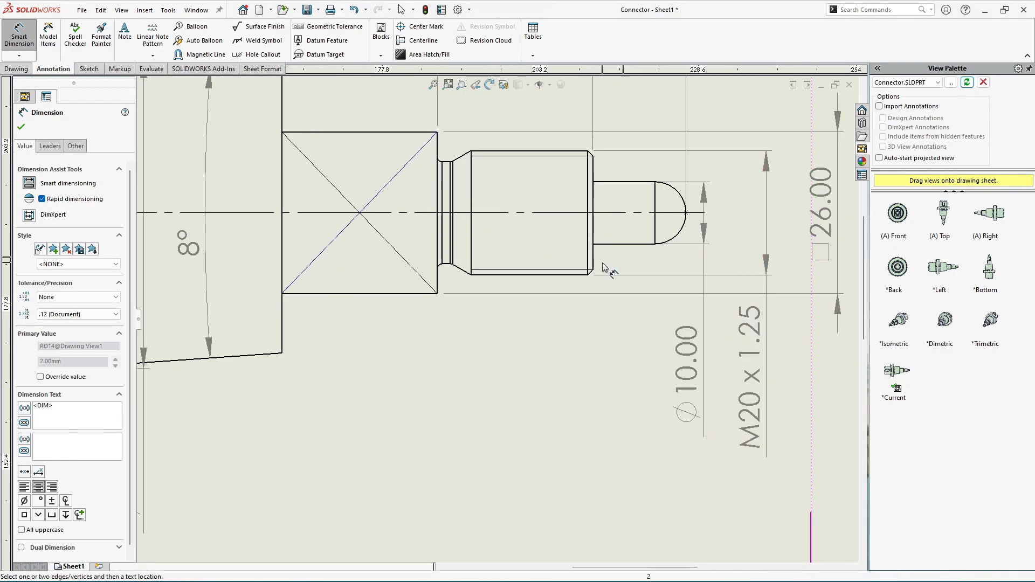
left_click(567, 268)
left_click(573, 266)
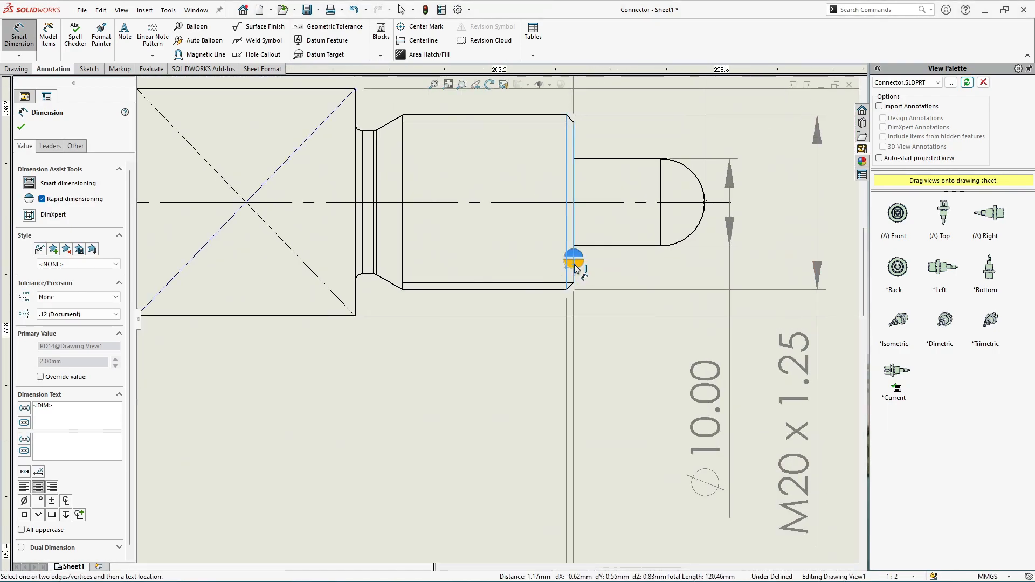
left_click(576, 265)
scroll(501, 323, "up", 8)
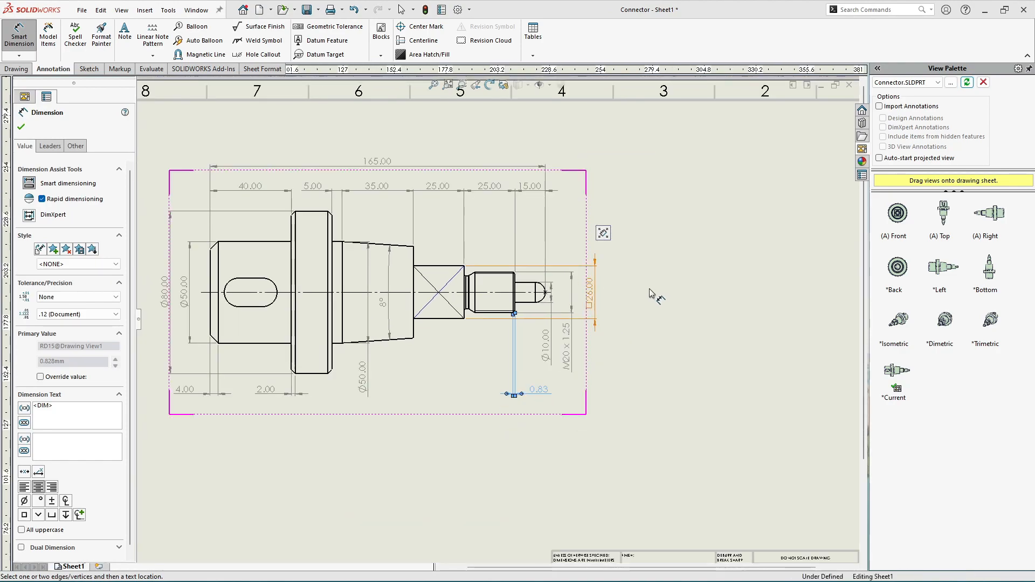
key("Escape")
- Append "x 45°" to the slotted end's chamfer dimension, using the degree symbol
scroll(379, 323, "down", 4)
scroll(380, 322, "down", 3)
scroll(428, 287, "up", 4)
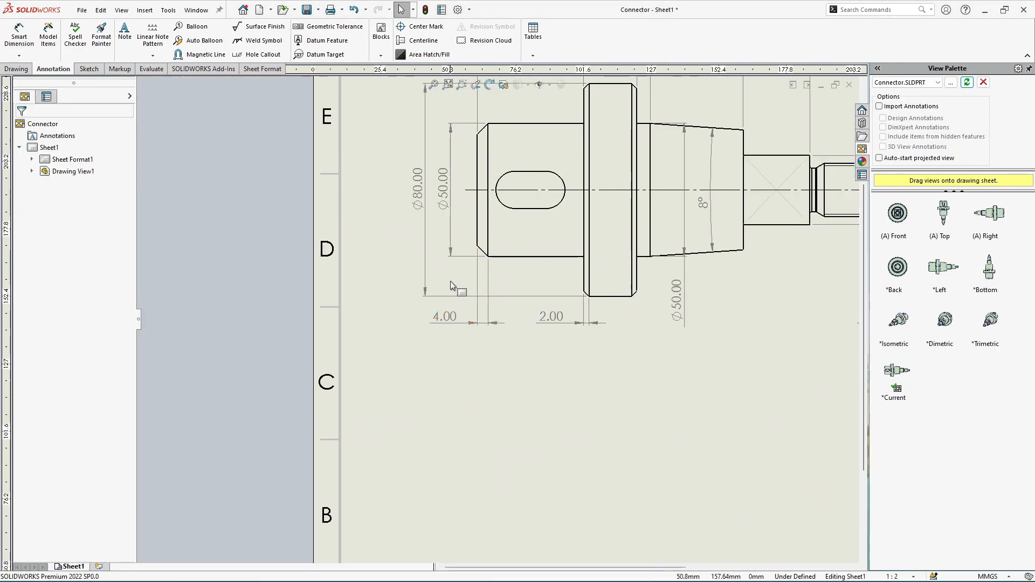
scroll(474, 280, "down", 4)
left_click(426, 380)
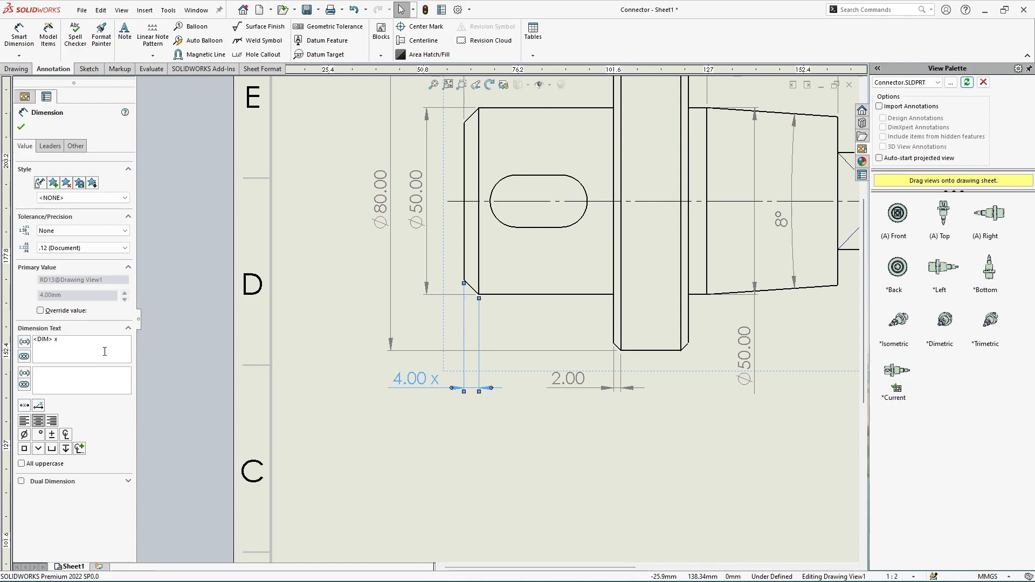
left_click(40, 434)
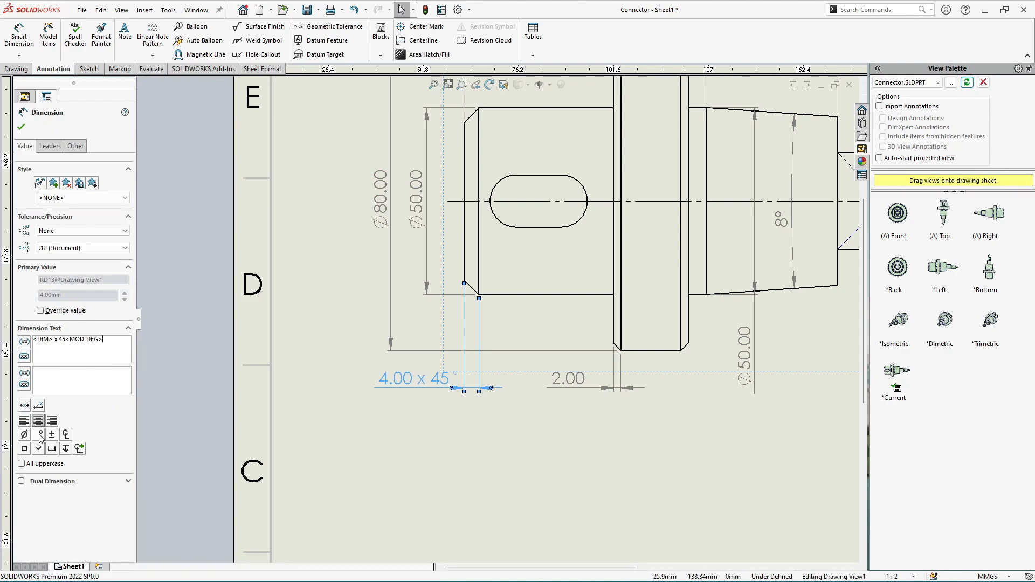
left_click(21, 127)
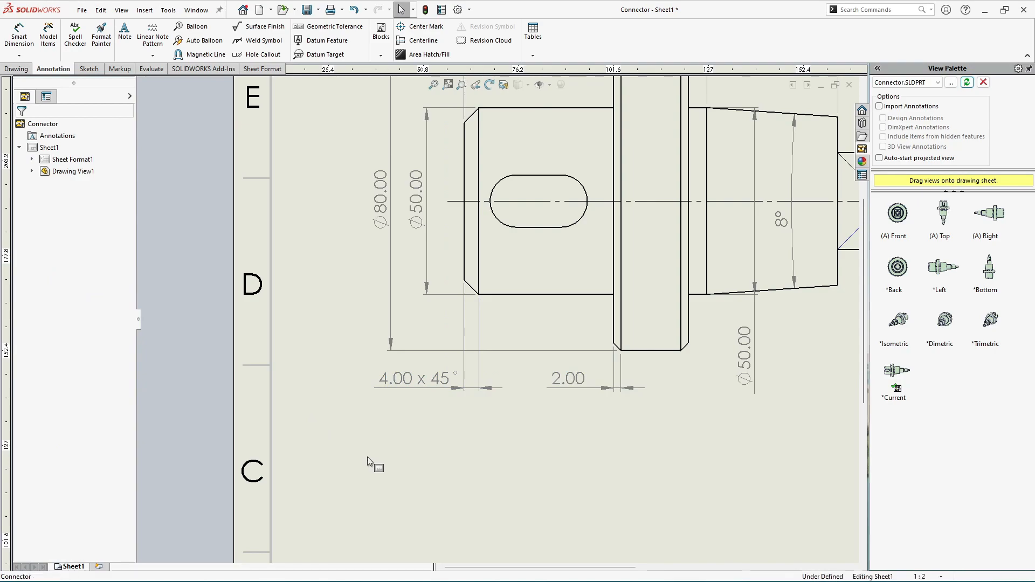
- Append "x 45°" to the collar's chamfer dimension, using the degree symbol
scroll(556, 377, "down", 2)
left_click(563, 387)
left_click_drag(563, 388, 561, 388)
left_click(90, 350)
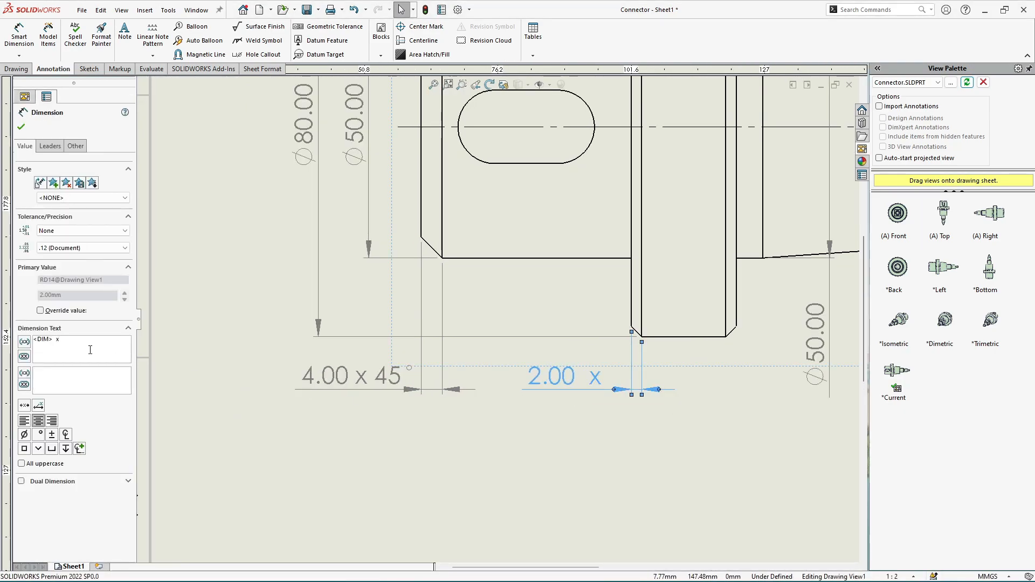
type("x 45")
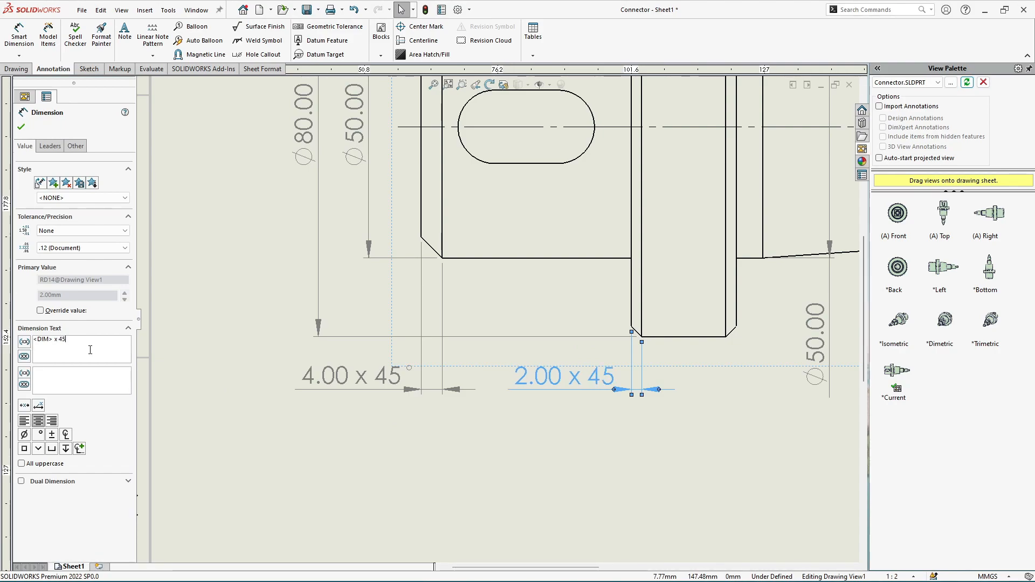
left_click(40, 435)
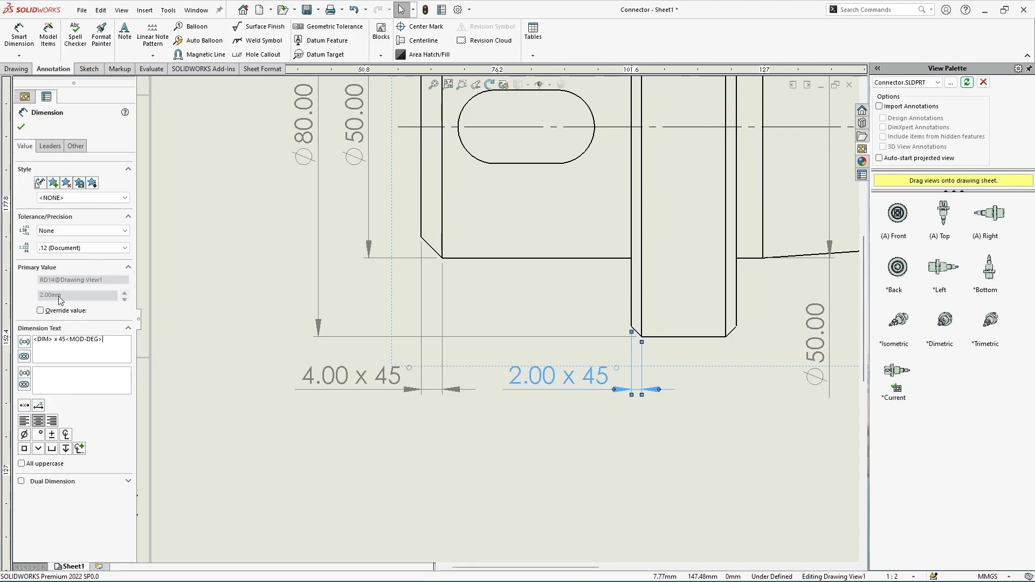
key("Escape")
left_click(314, 457)
scroll(313, 457, "up", 5)
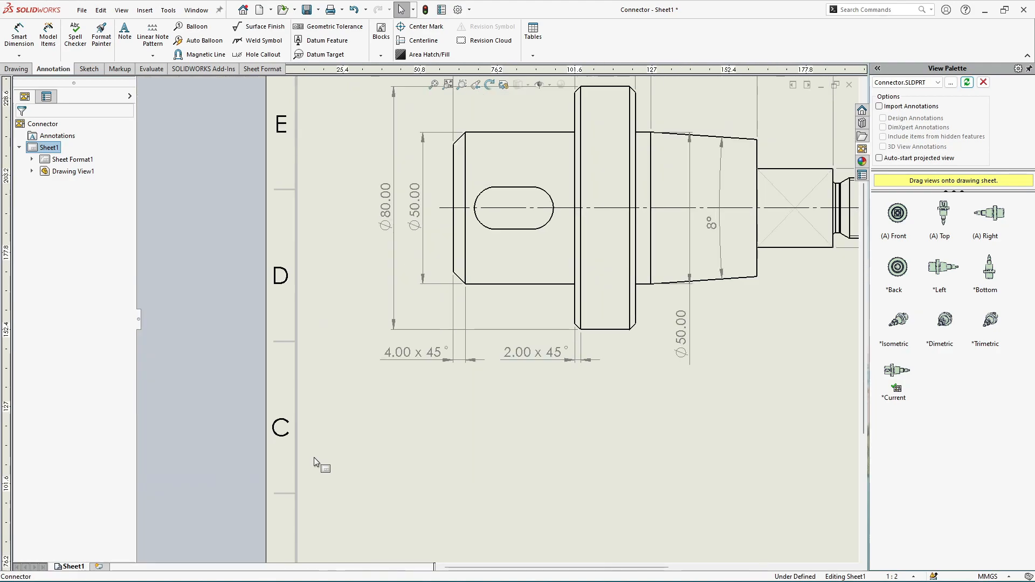
- Append "x 45°" to the thread end's chamfer dimension, using the degree symbol
scroll(562, 349, "down", 4)
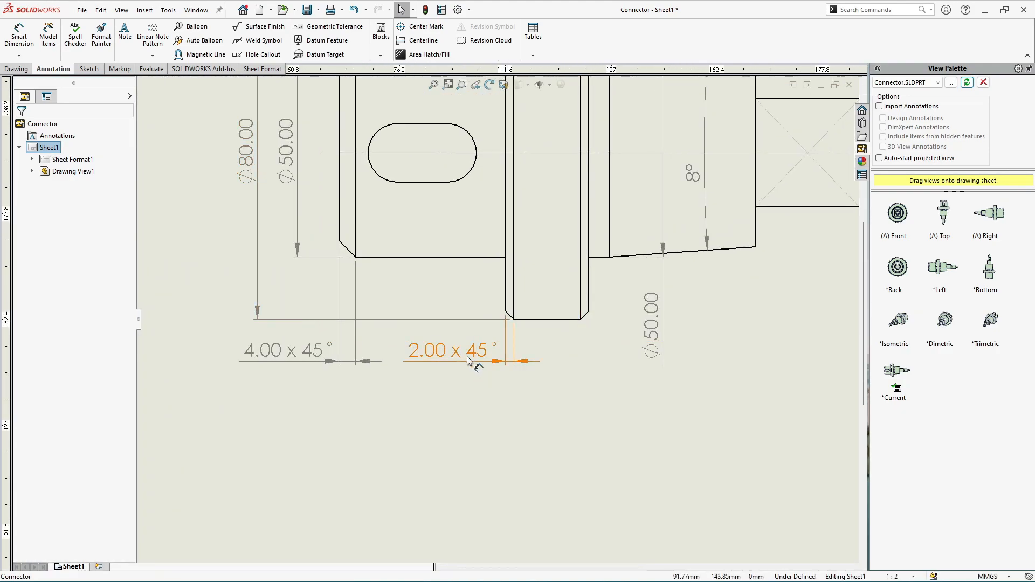
scroll(465, 361, "up", 3)
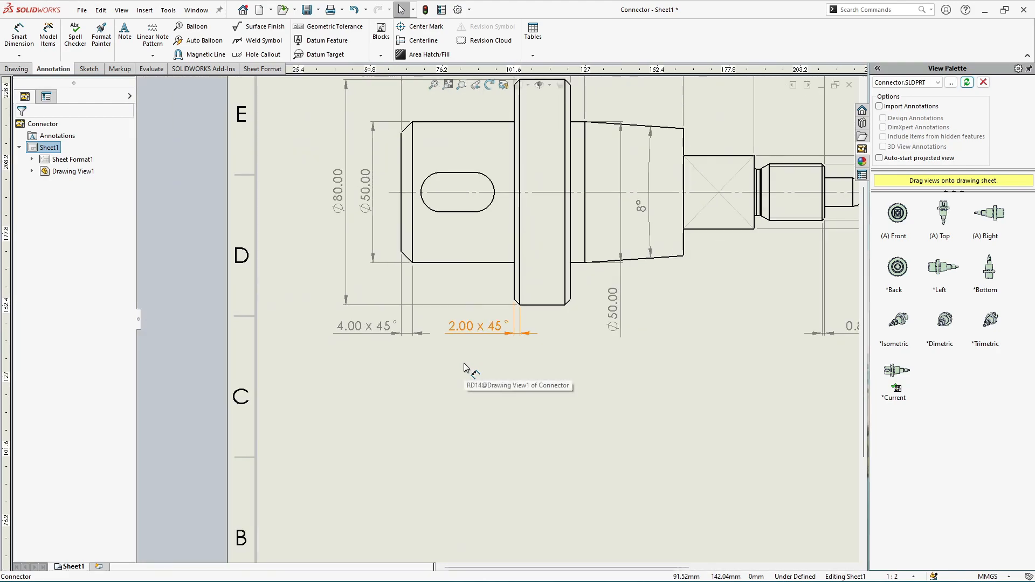
scroll(502, 322, "up", 2)
scroll(835, 247, "down", 2)
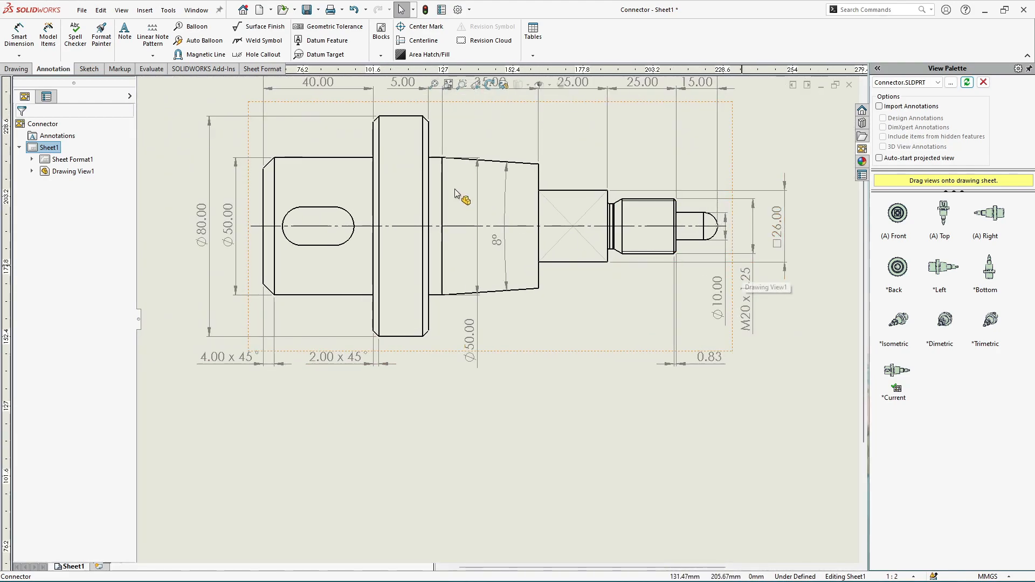
scroll(674, 362, "down", 2)
scroll(702, 361, "down", 2)
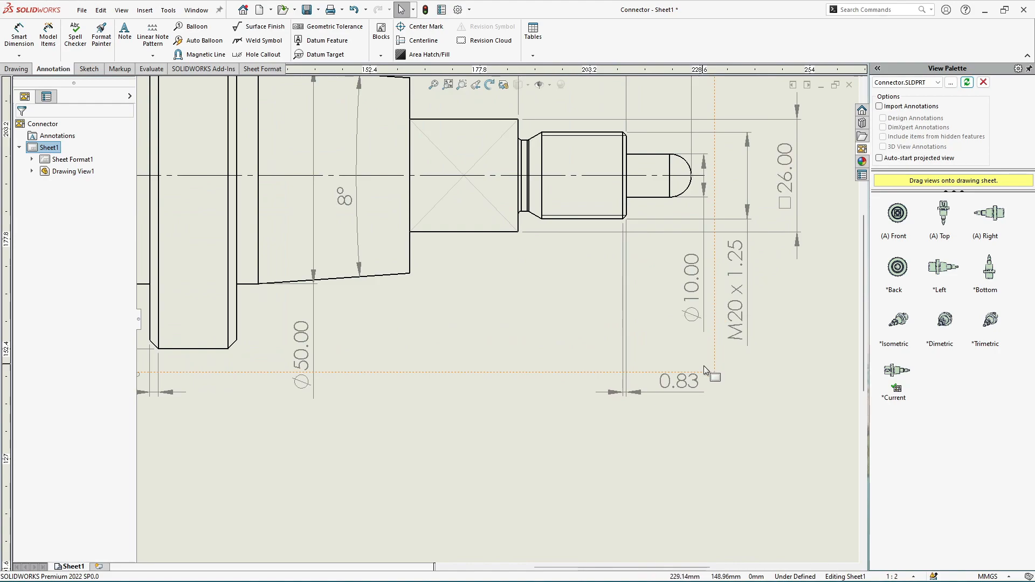
left_click(696, 390)
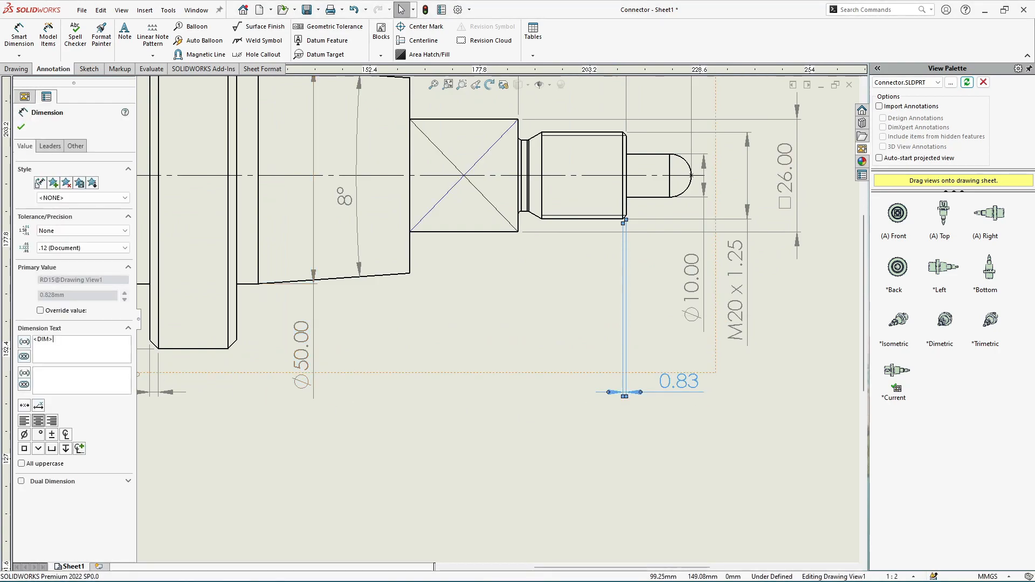
type("x 45")
left_click(42, 434)
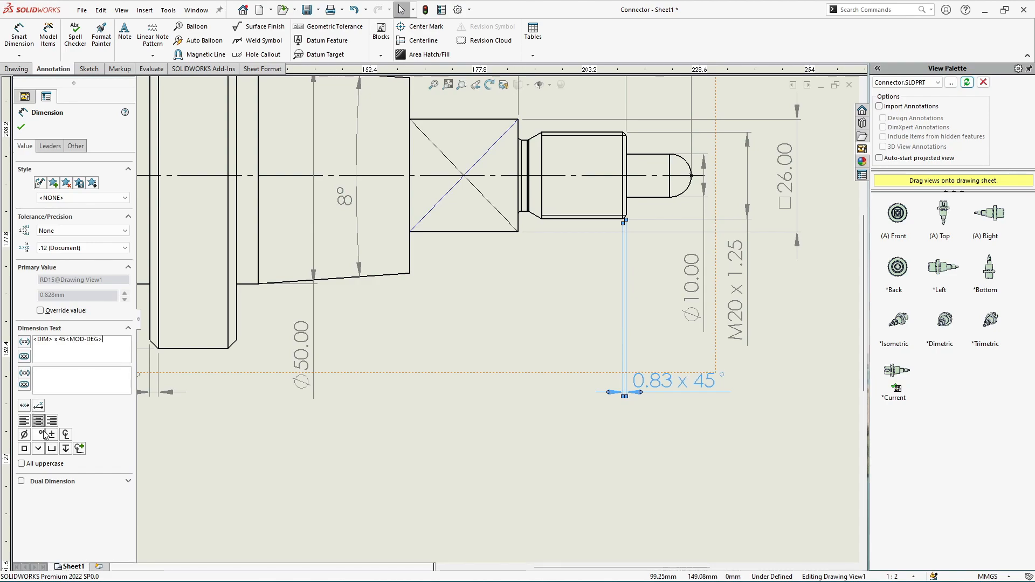
left_click(20, 127)
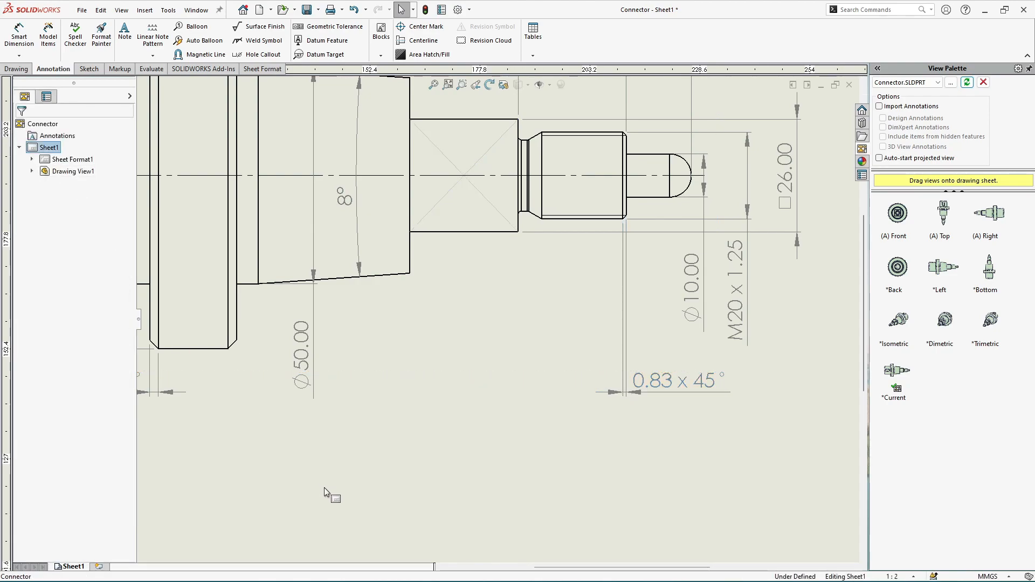
- Shift the thread chamfer's callout text slightly farther away from its extension lines
scroll(431, 458, "down", 1)
scroll(485, 437, "down", 1)
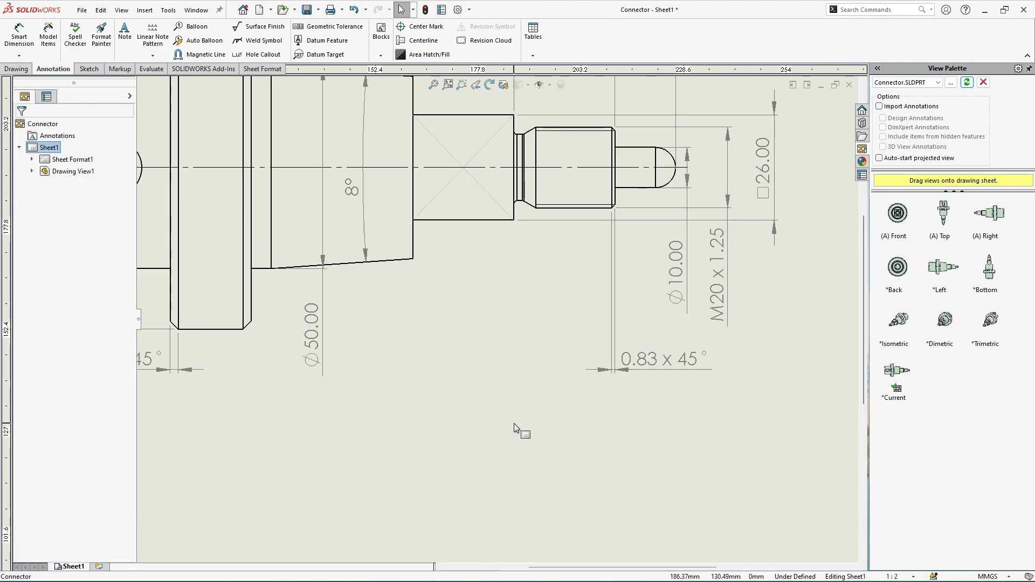
left_click(677, 365)
left_click(656, 410)
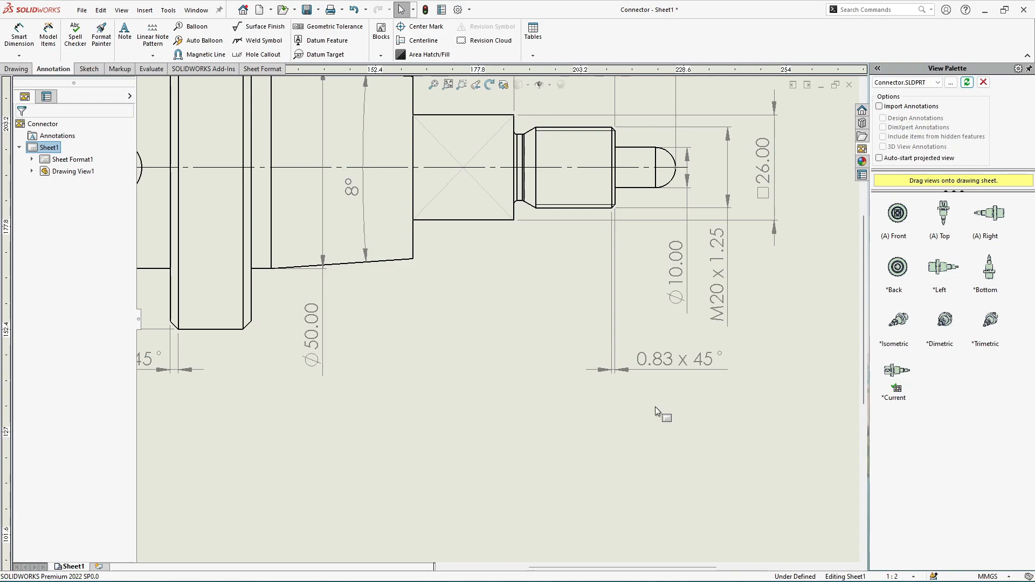
key("z")
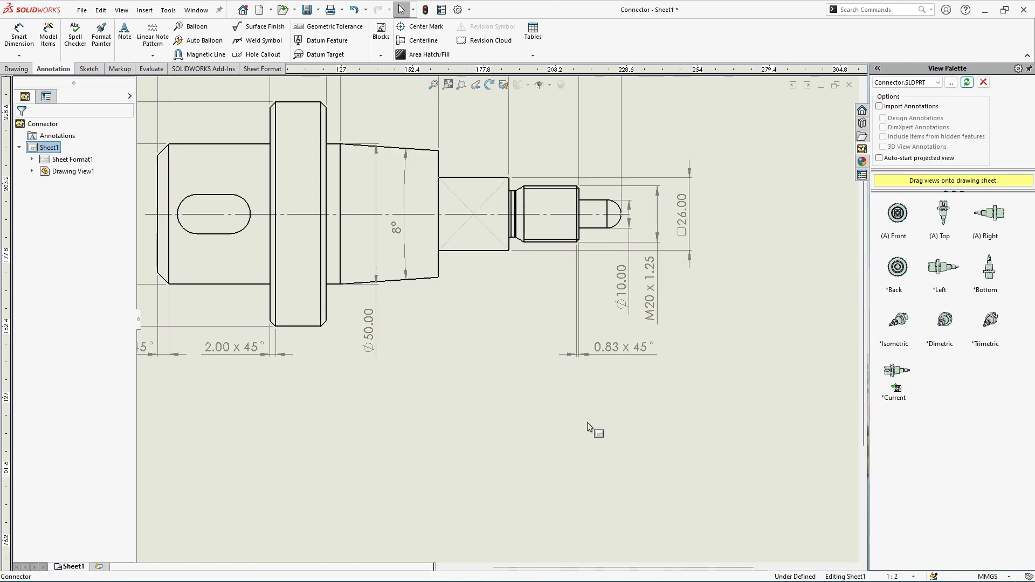
- Dimension the radius of the shaft's rounded tip, placing the radius text above and beyond the arc
key("z")
scroll(626, 431, "up", 3)
scroll(400, 376, "down", 2)
scroll(587, 258, "down", 1)
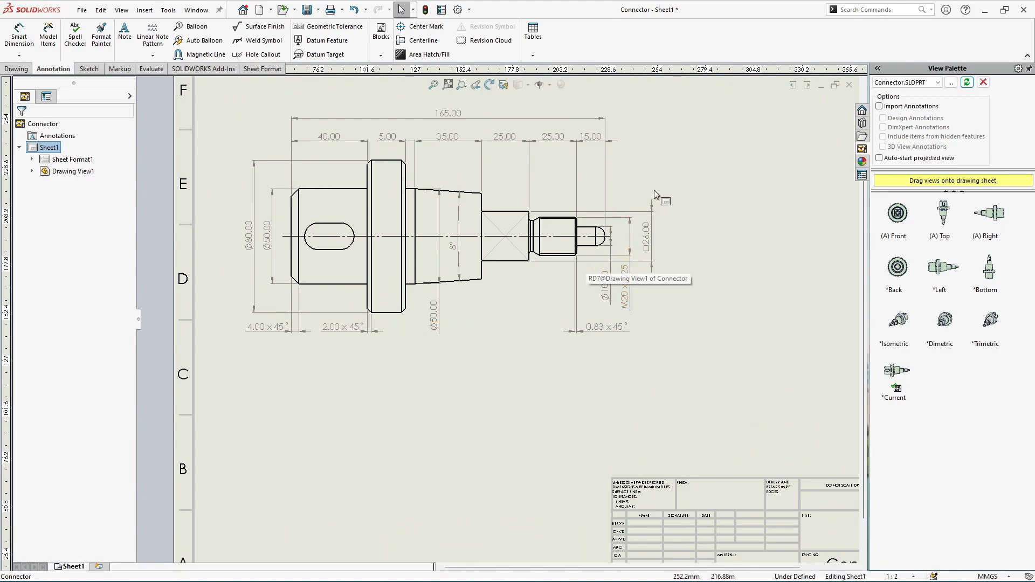
scroll(639, 205, "down", 1)
scroll(614, 227, "down", 2)
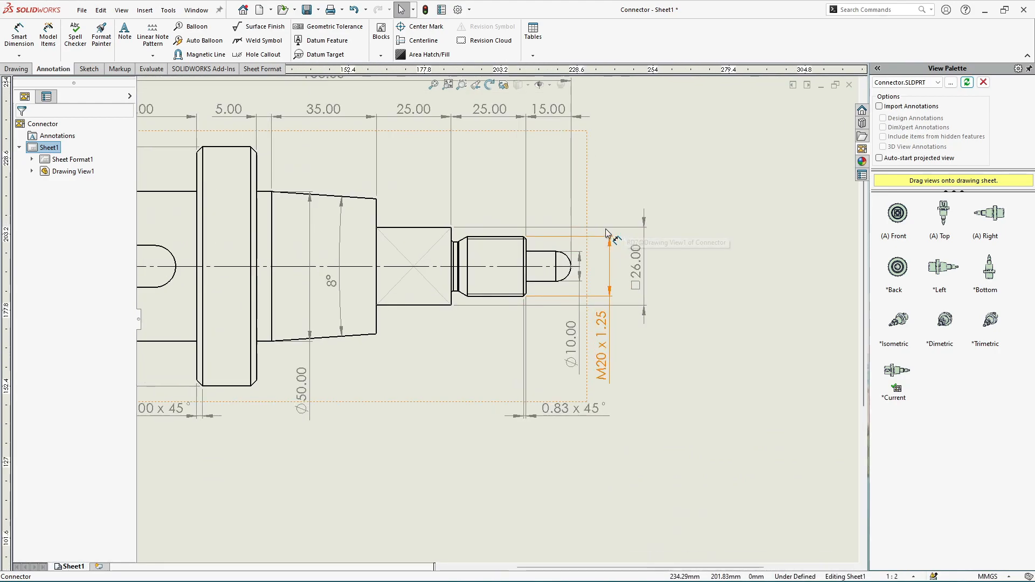
scroll(582, 240, "down", 1)
scroll(556, 269, "down", 1)
scroll(550, 283, "down", 1)
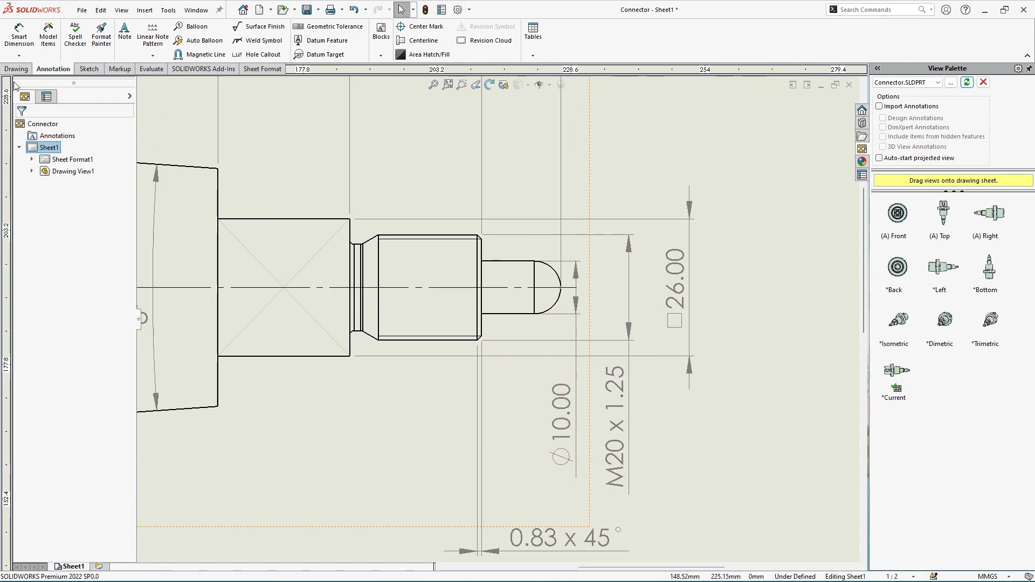
left_click(24, 44)
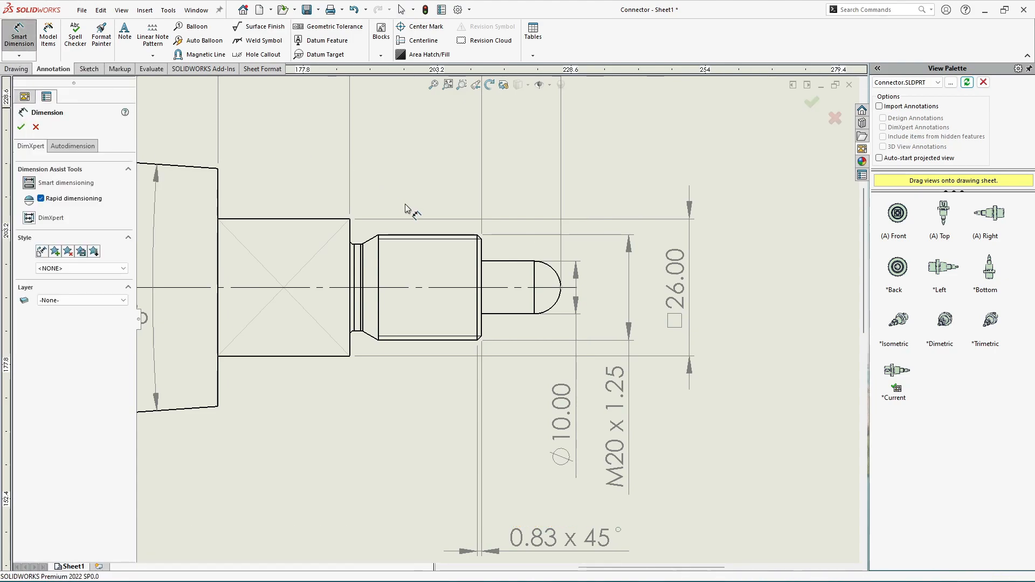
scroll(556, 282, "down", 2)
left_click(561, 281)
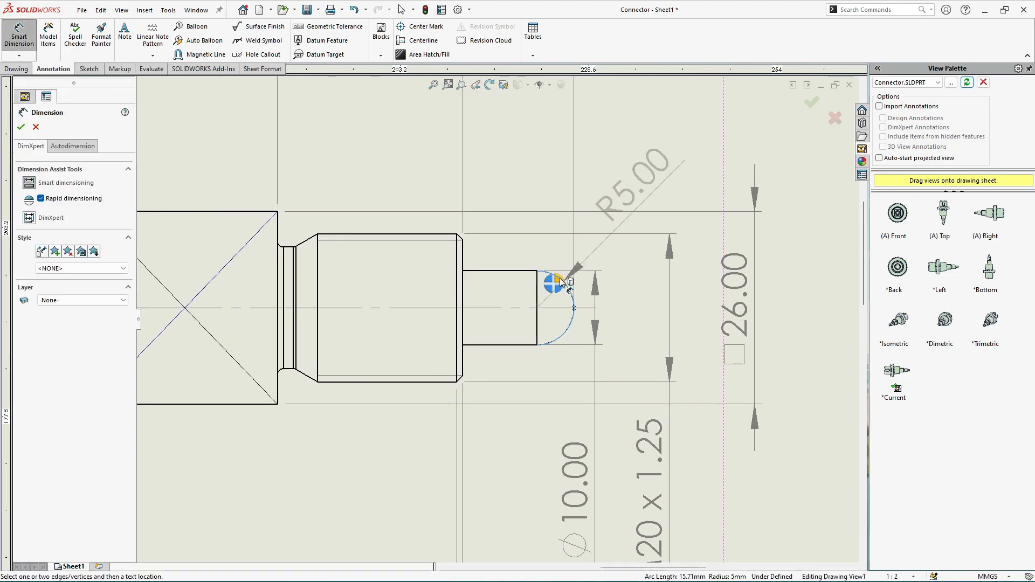
left_click(667, 143)
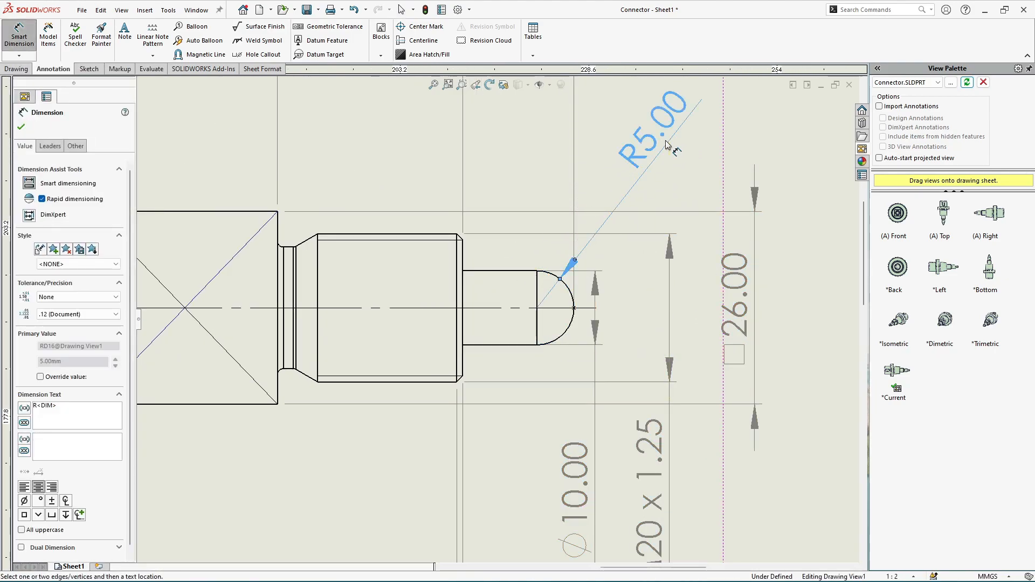
key("Escape")
- Give the tip's radius dimension a broken leader with horizontal text and place the text just above and beyond the tip
left_click(664, 132)
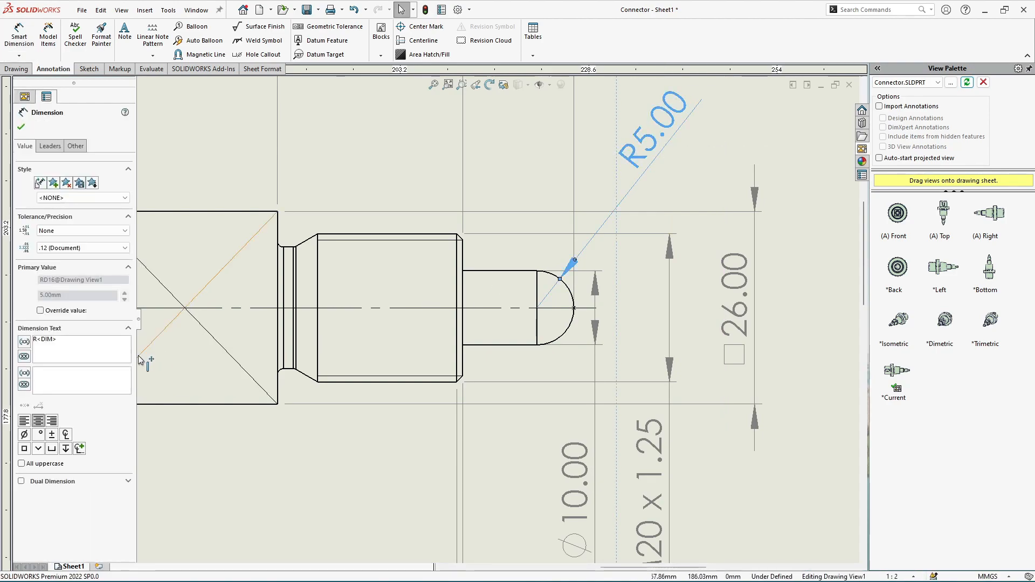
left_click(50, 146)
left_click(54, 389)
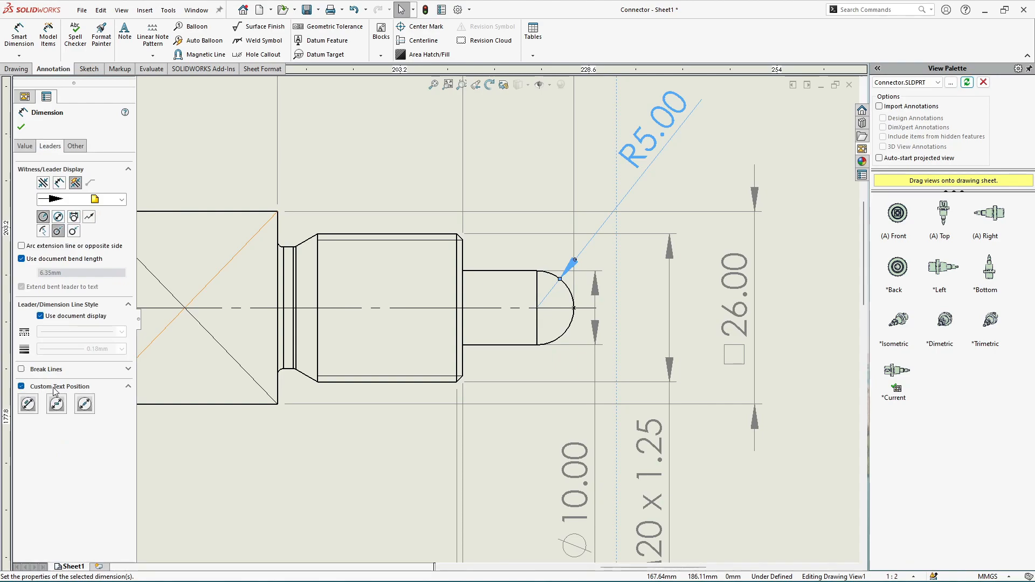
left_click(57, 404)
left_click(21, 127)
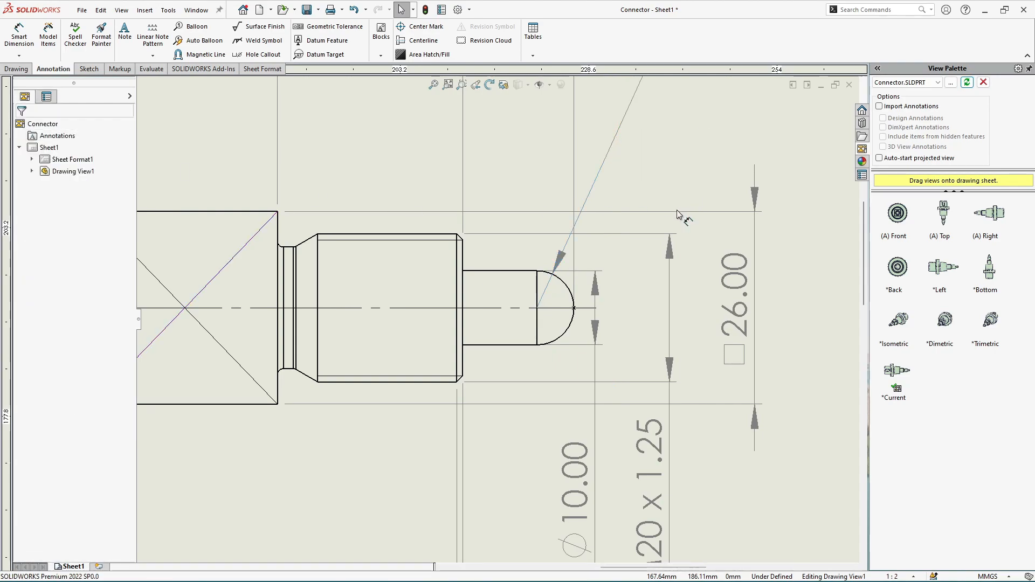
key("z")
left_click_drag(630, 166, 616, 221)
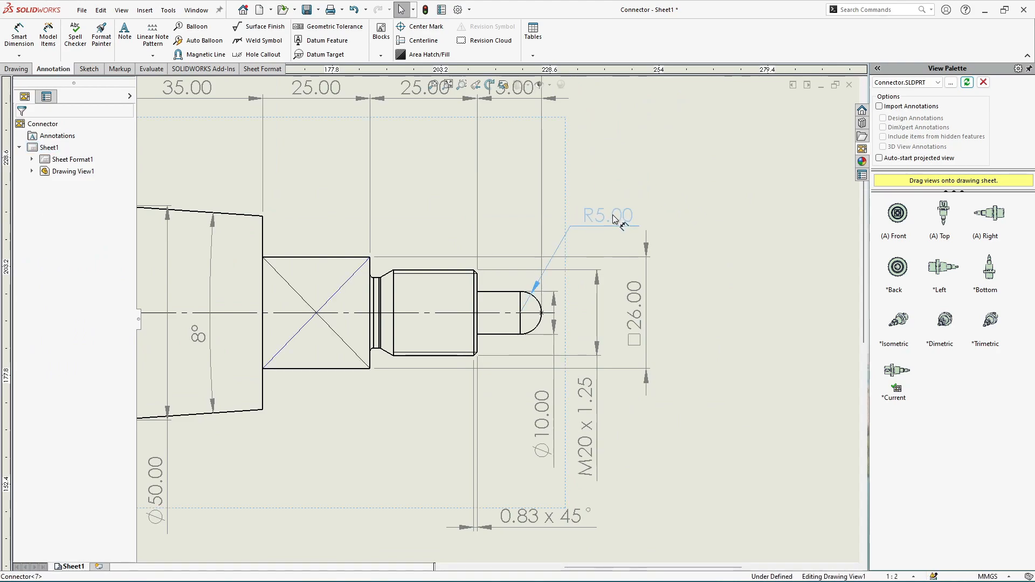
left_click(721, 318)
- Add a center mark to the arc of the shaft's rounded tip
scroll(721, 318, "up", 3)
scroll(474, 355, "down", 2)
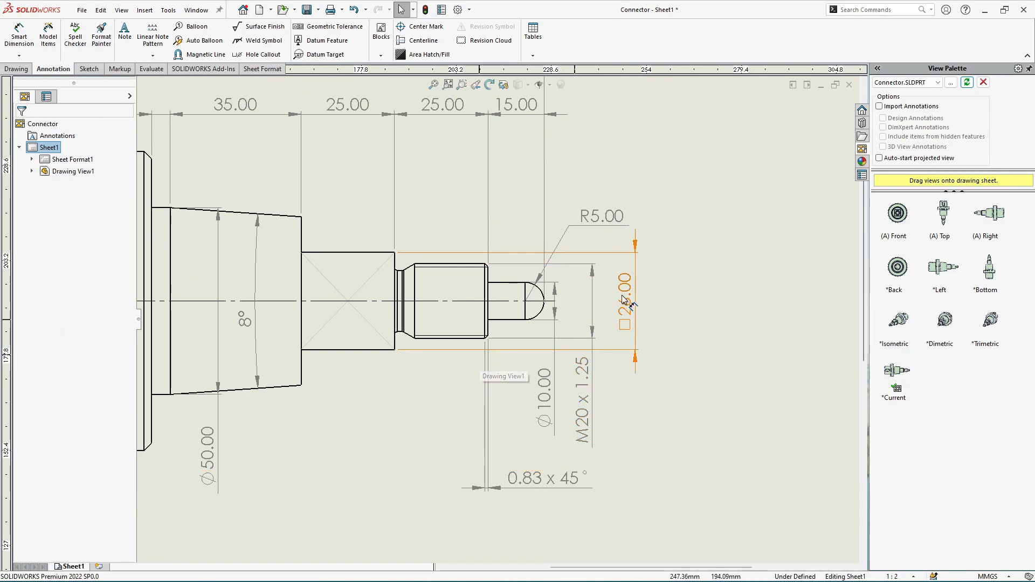
scroll(580, 283, "down", 1)
scroll(556, 298, "down", 2)
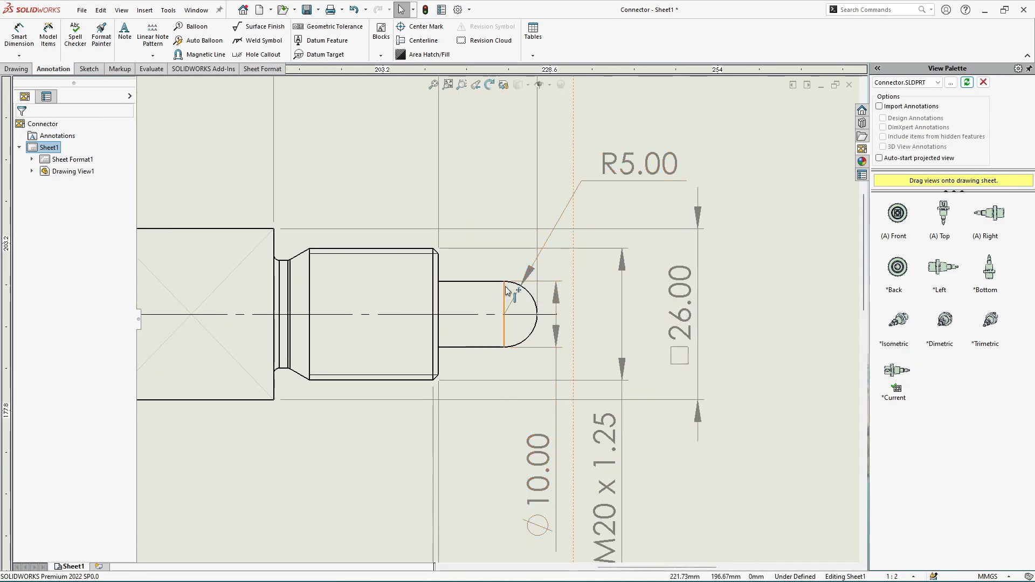
left_click(423, 28)
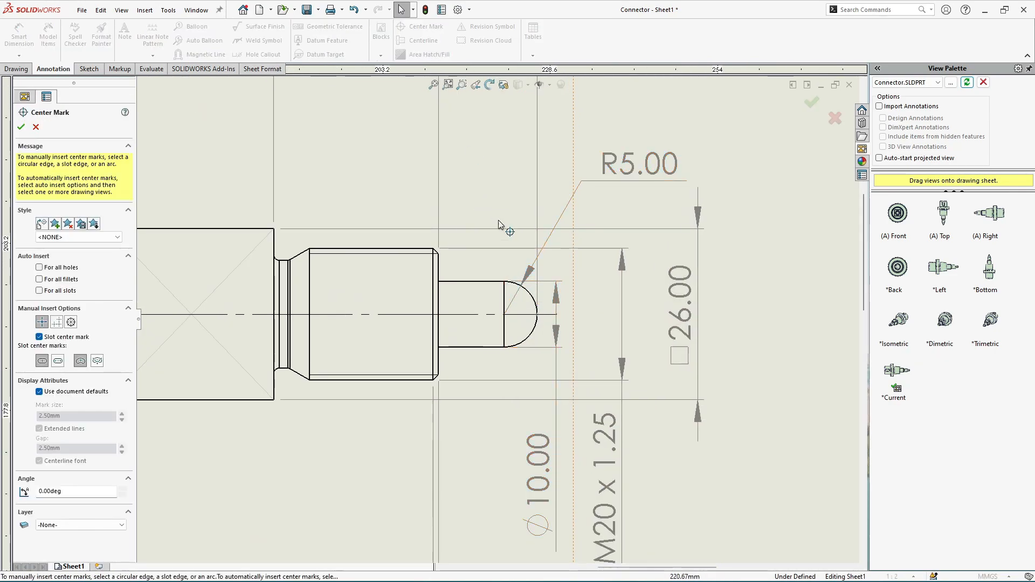
scroll(525, 214, "down", 1)
left_click(533, 323)
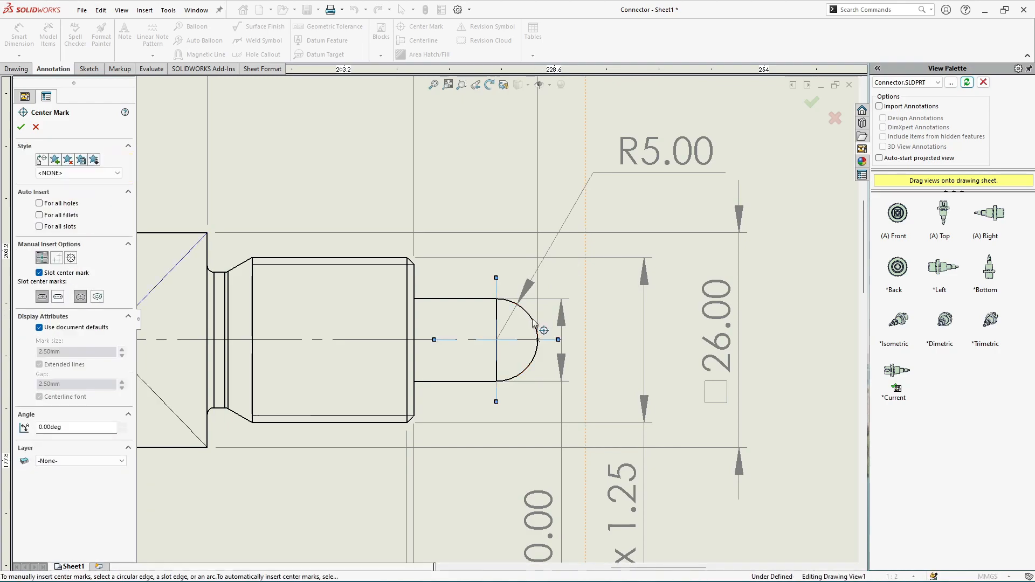
left_click(21, 127)
- Add center marks to the slot, located at the centers of its two end arcs instead of the slot's middle
scroll(610, 217, "up", 6)
scroll(287, 309, "down", 3)
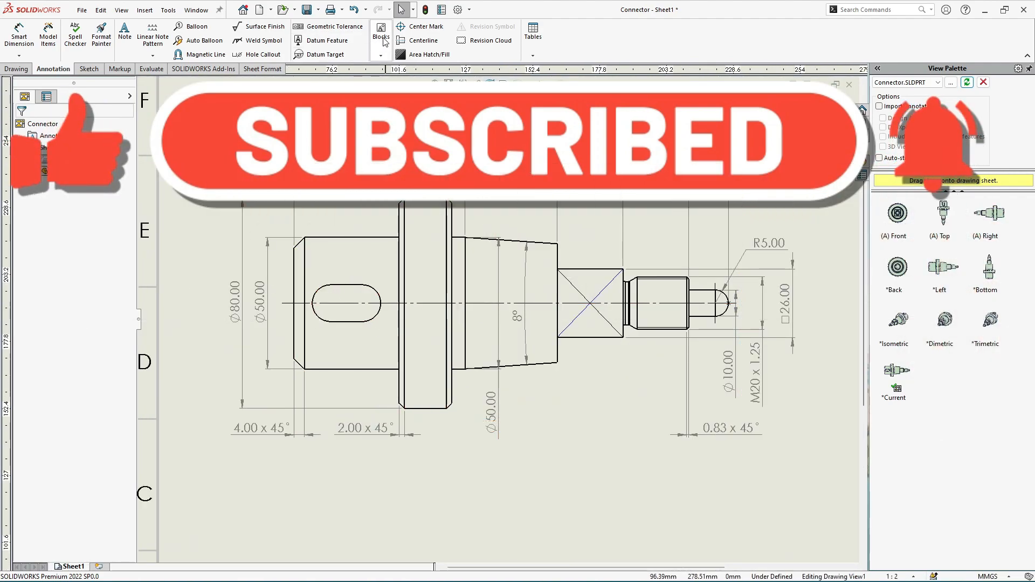
left_click(401, 28)
scroll(341, 335, "down", 2)
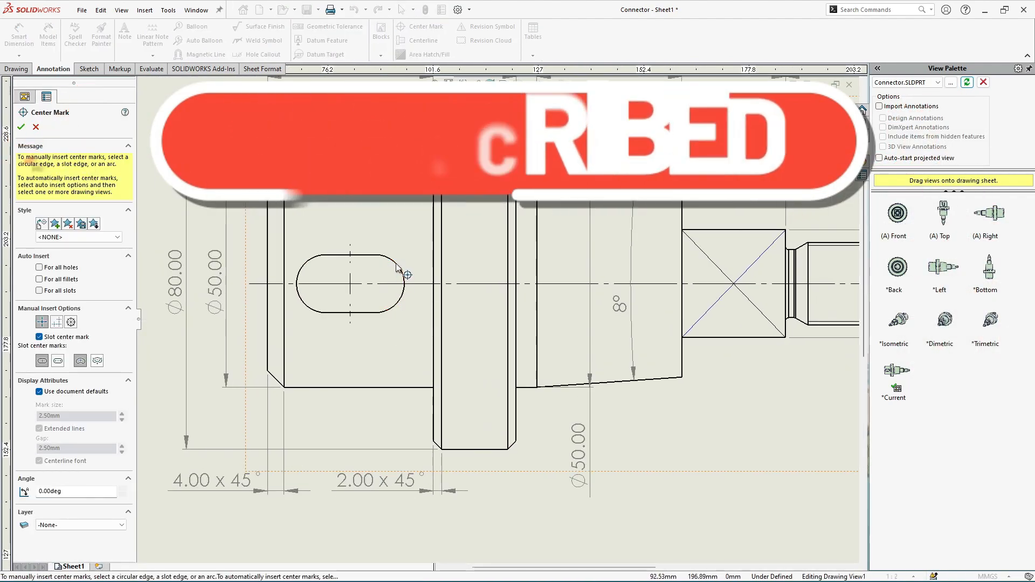
left_click(59, 297)
left_click(21, 127)
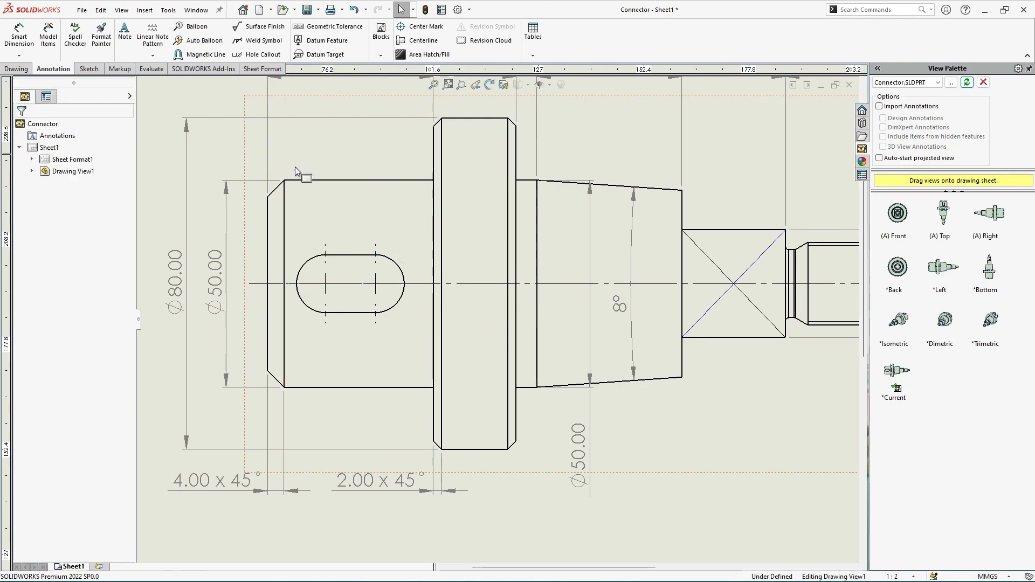
- Dimension the horizontal length from the thread's end face to the rounded tip's center mark, placing it above the thread
scroll(296, 173, "up", 5)
scroll(761, 412, "down", 2)
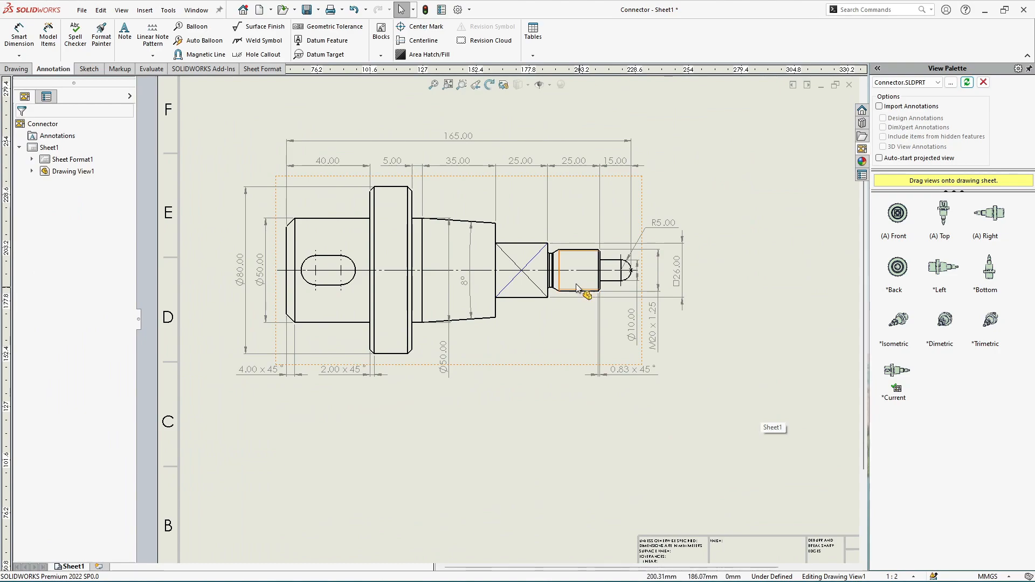
scroll(572, 291, "down", 2)
scroll(571, 291, "down", 1)
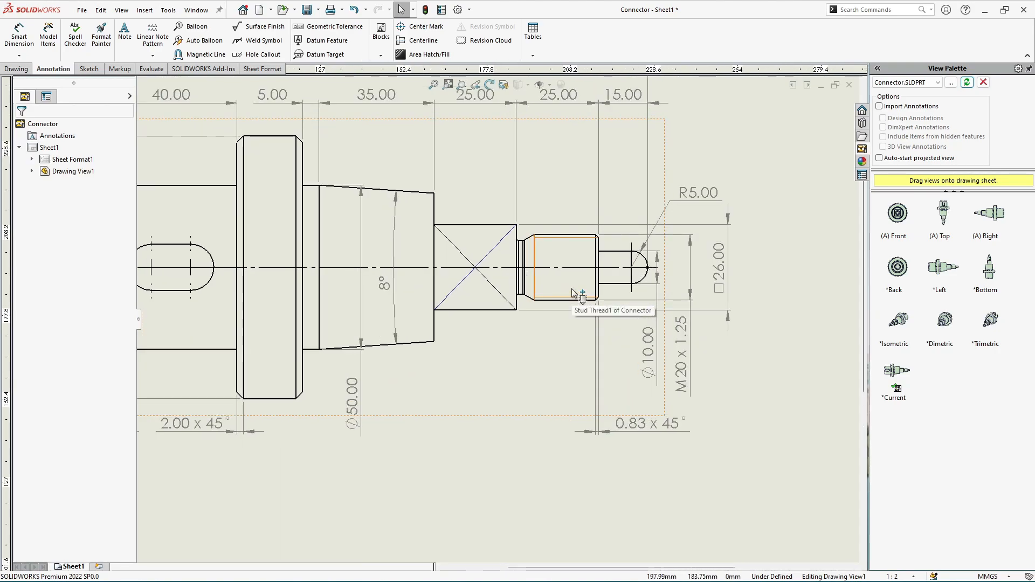
scroll(572, 291, "down", 4)
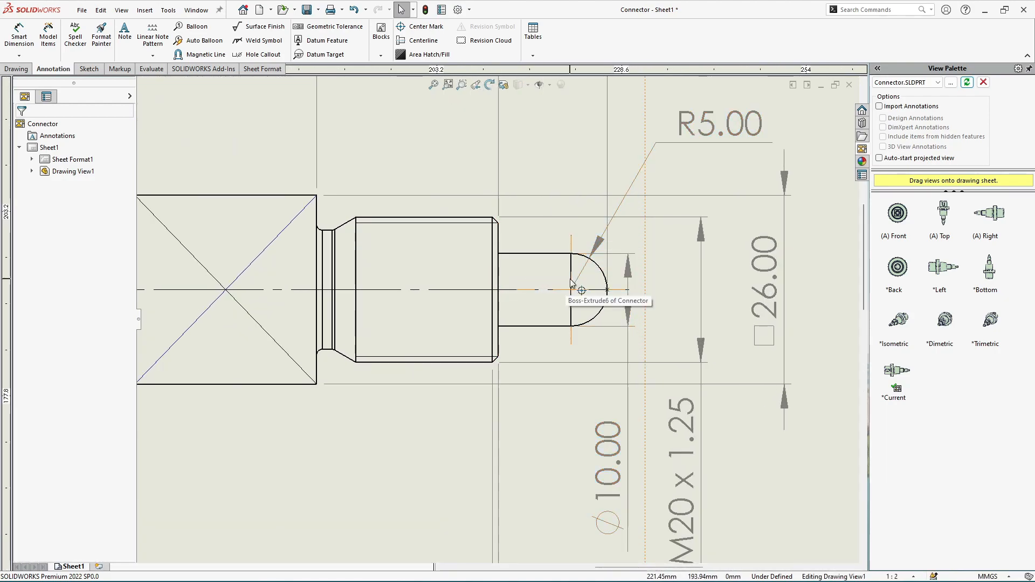
scroll(518, 286, "up", 2)
scroll(519, 291, "up", 2)
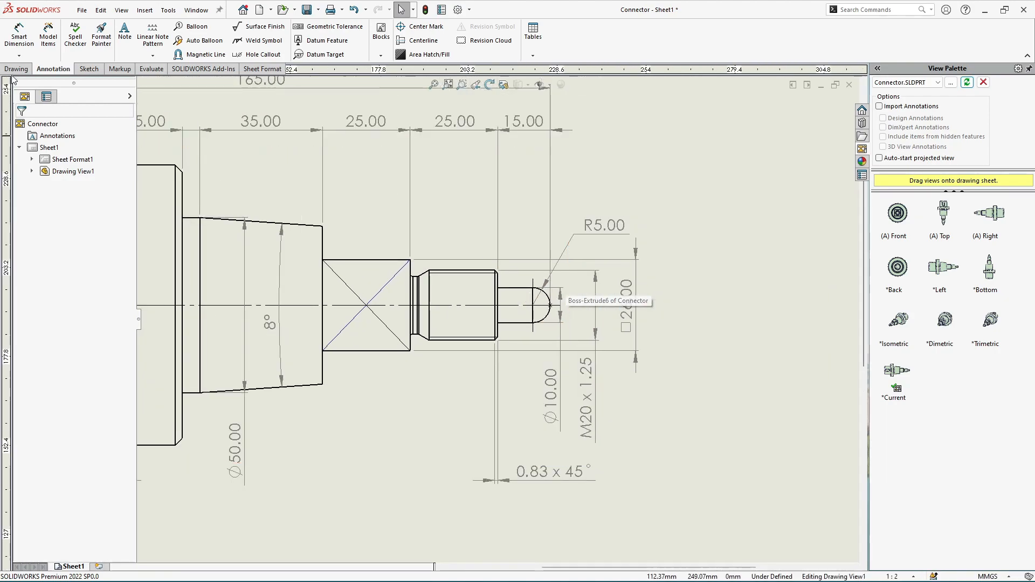
left_click(19, 33)
scroll(491, 344, "down", 2)
scroll(538, 345, "down", 1)
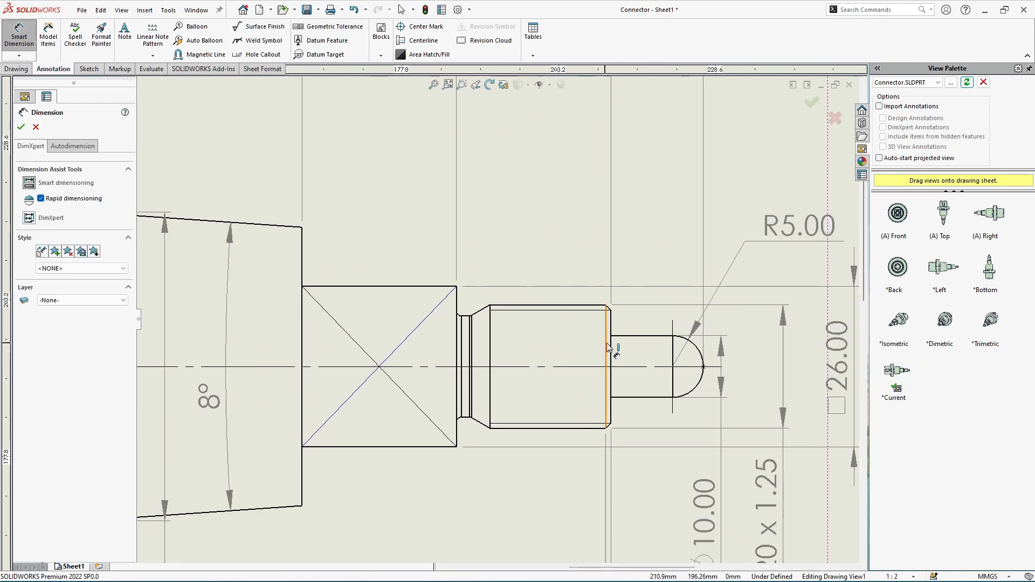
left_click(612, 349)
scroll(719, 377, "down", 1)
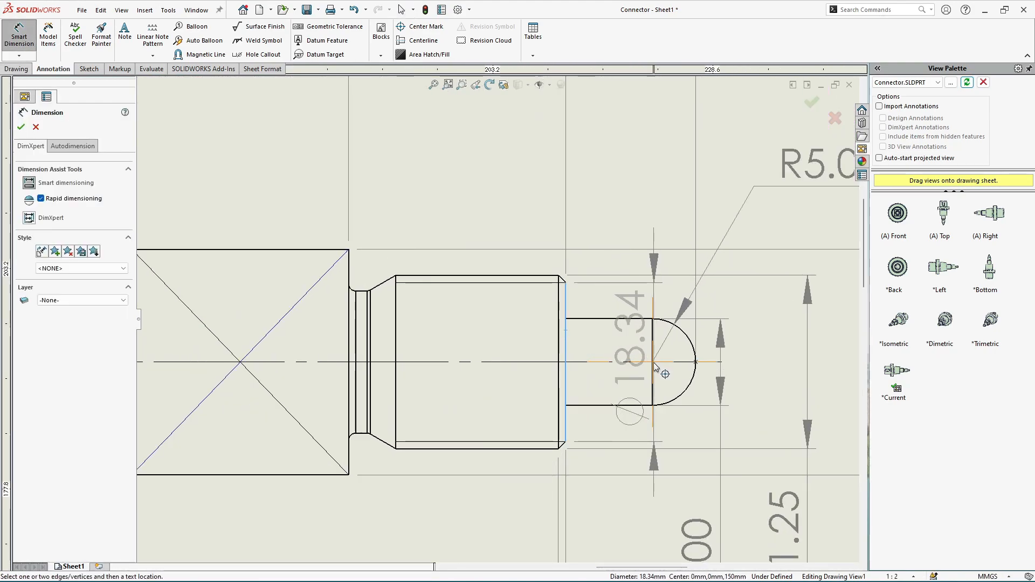
left_click(654, 357)
scroll(582, 351, "up", 2)
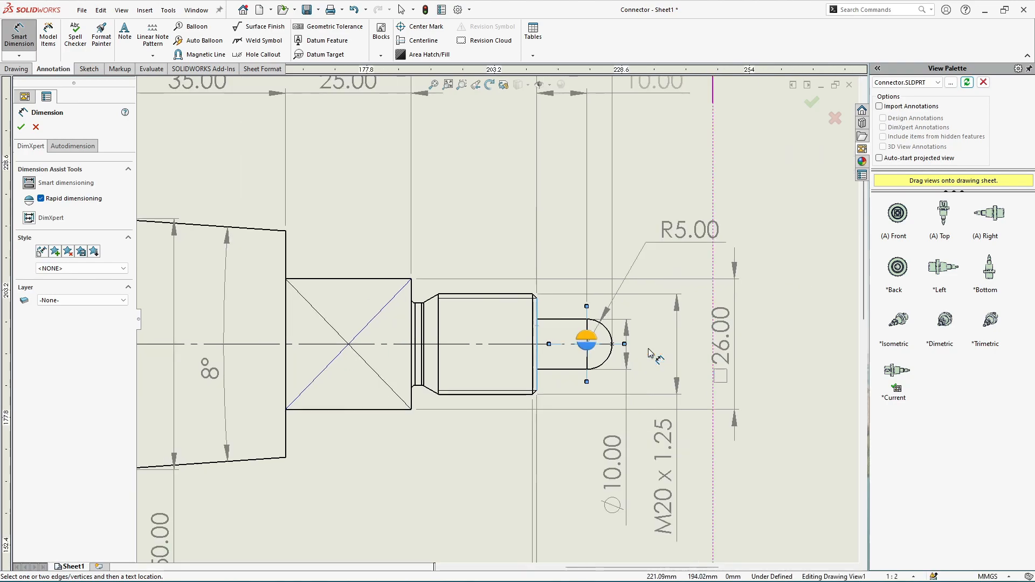
left_click(493, 219)
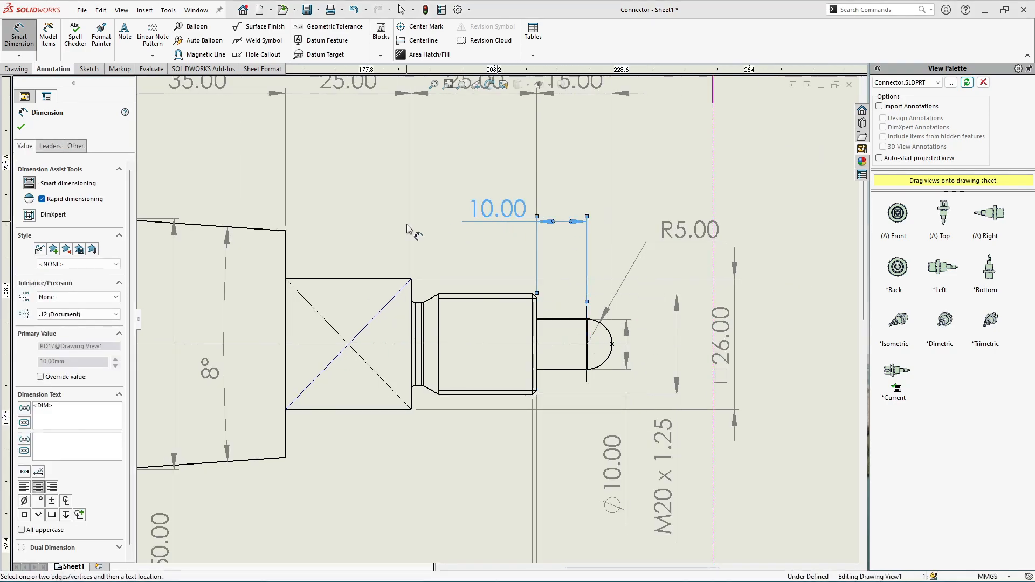
left_click(22, 127)
- Start a detail view by sketching a circle of about 6.7 mm radius around the lower edge of the undercut beside the thread
scroll(823, 321, "up", 4)
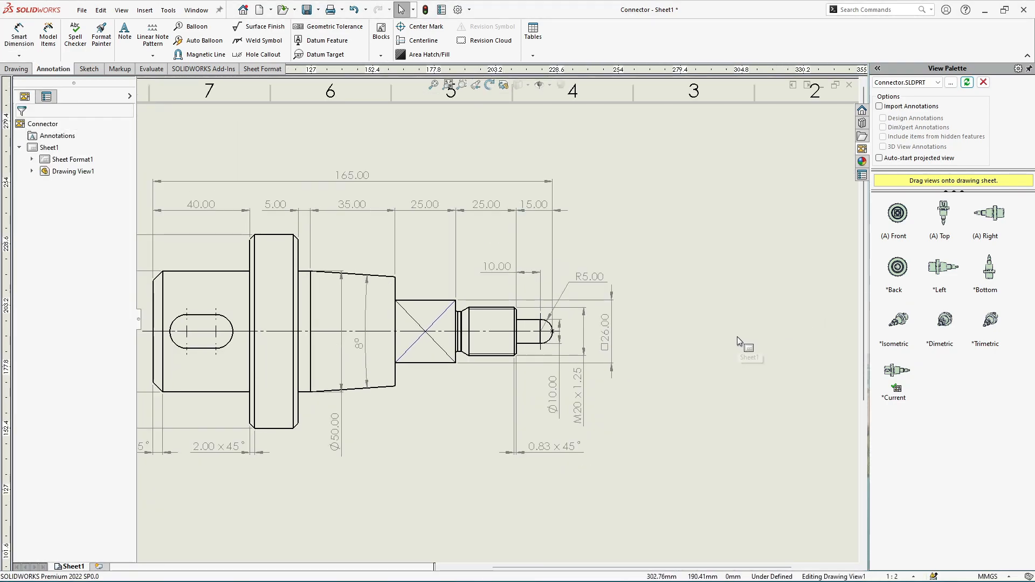
scroll(329, 450, "down", 2)
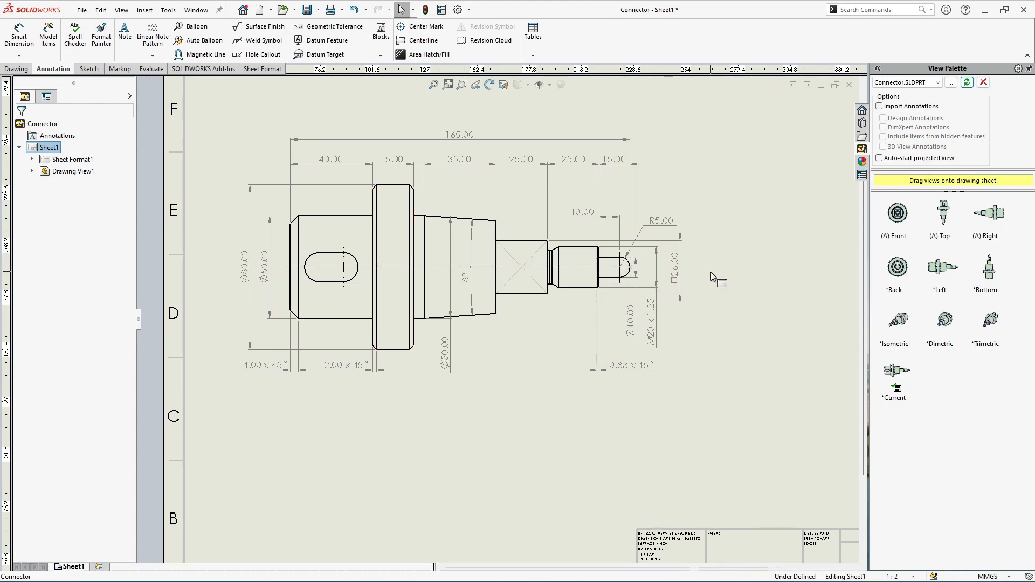
scroll(618, 281, "down", 1)
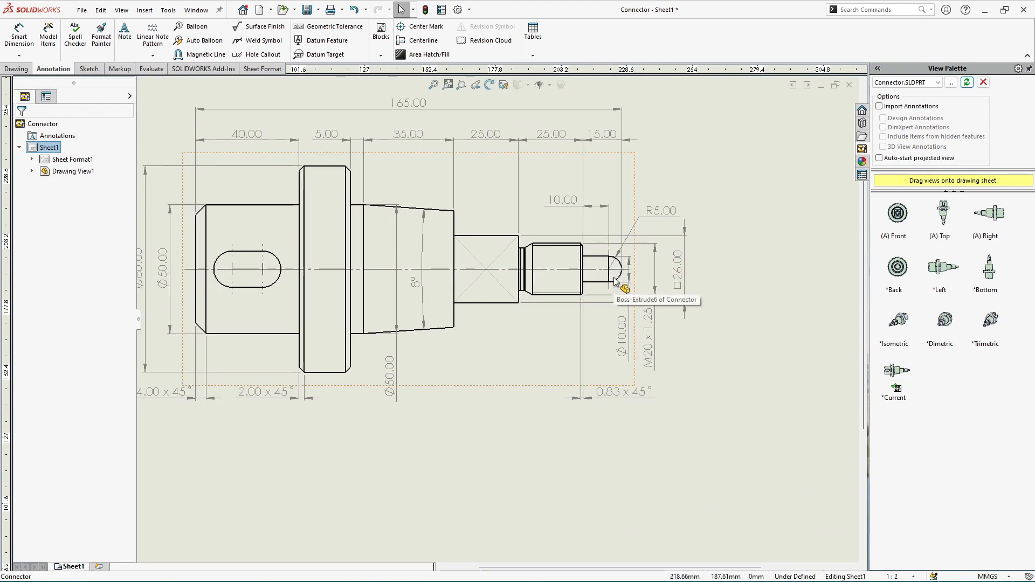
scroll(518, 280, "down", 3)
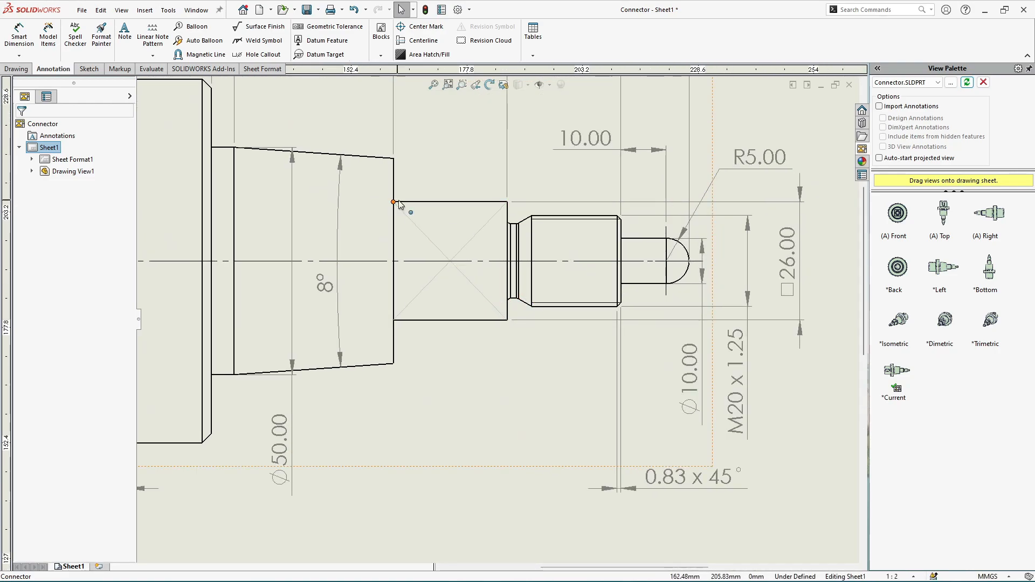
scroll(525, 218, "down", 2)
scroll(569, 244, "down", 2)
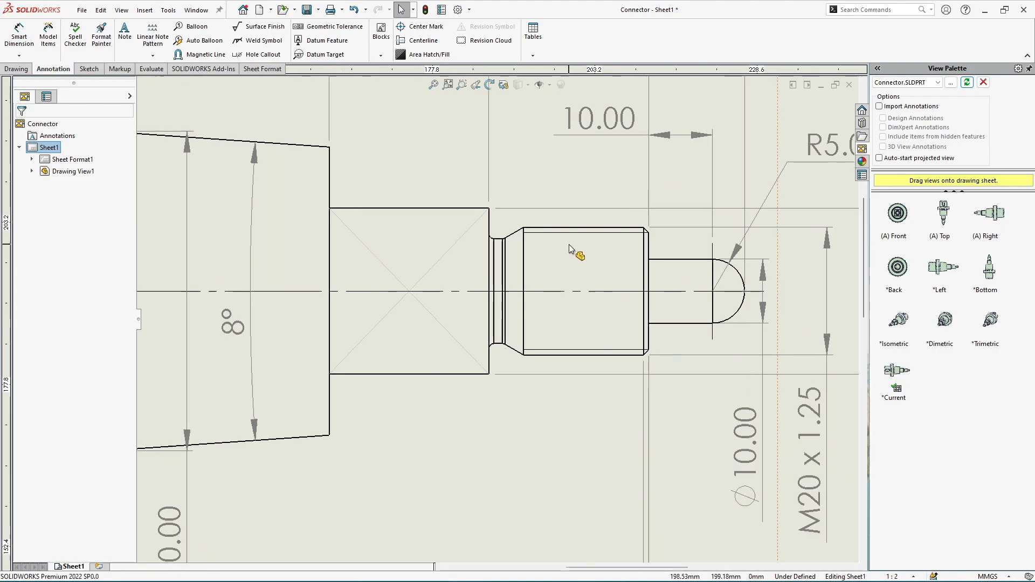
scroll(569, 244, "up", 3)
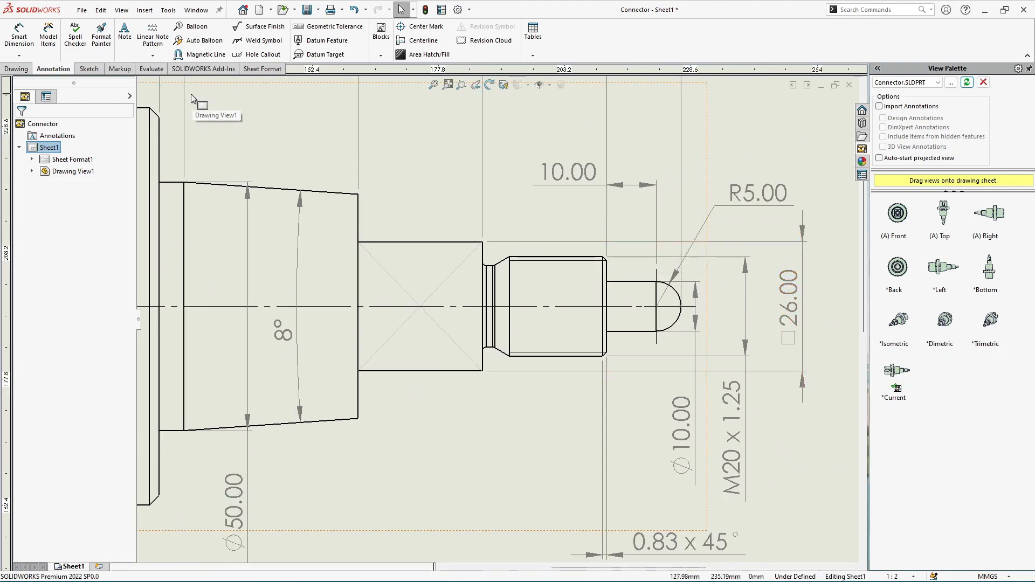
left_click(21, 69)
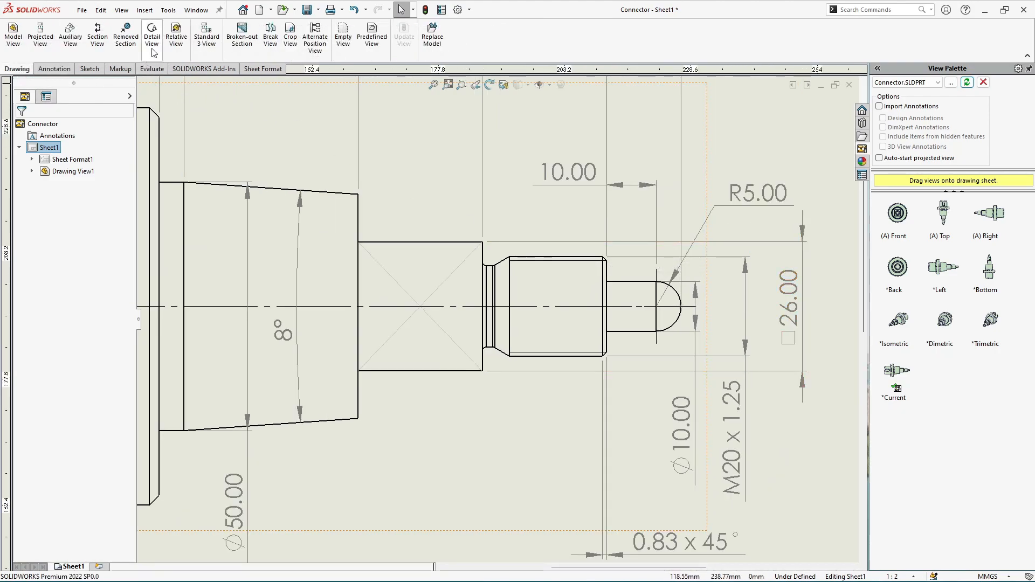
left_click(152, 49)
scroll(516, 349, "down", 2)
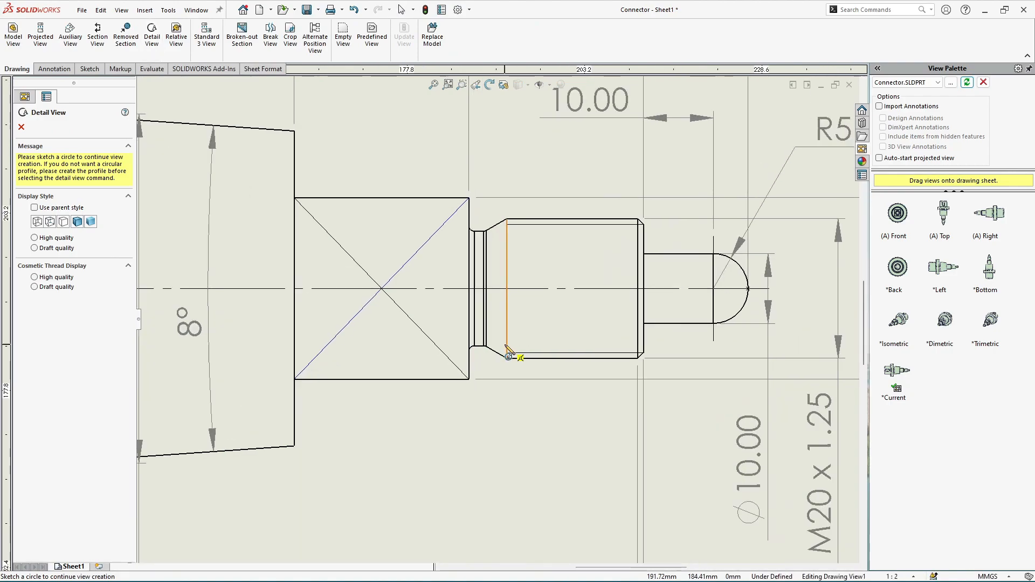
left_click(477, 344)
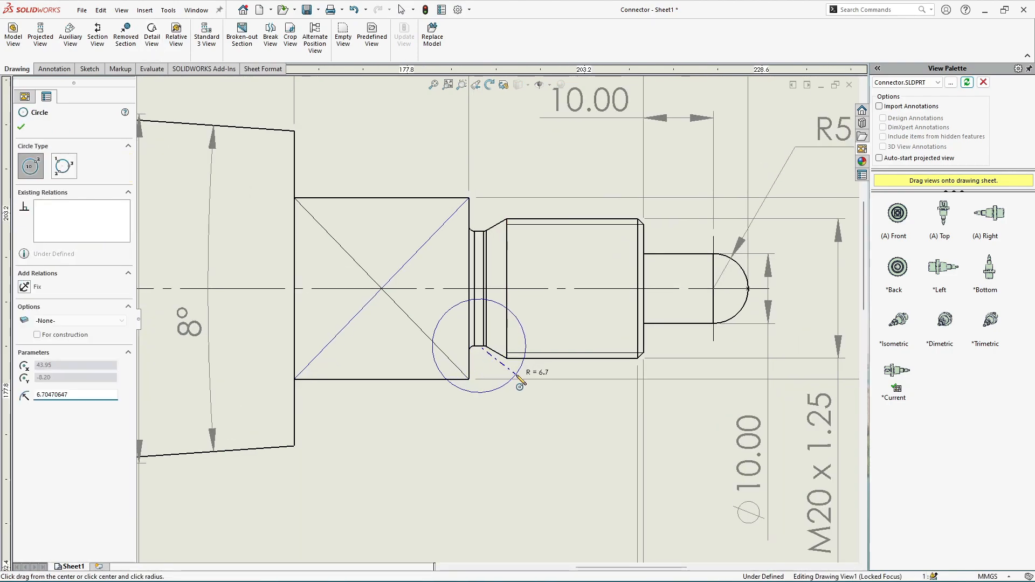
left_click(519, 380)
- Set the detail view's custom scale to 5:1 and place it in the empty area below the main view
scroll(480, 403, "up", 3)
scroll(480, 403, "up", 3)
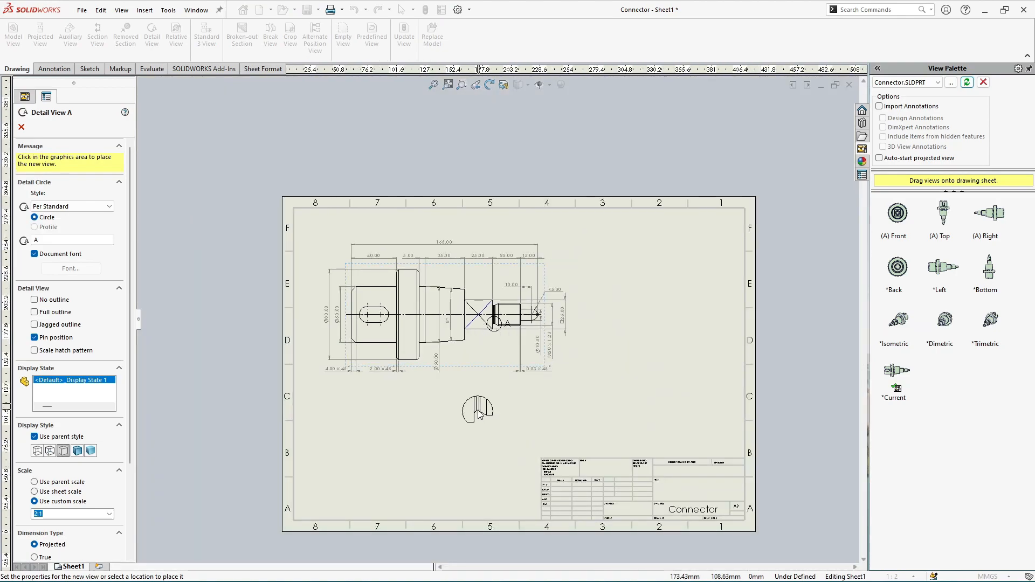
scroll(494, 361, "down", 2)
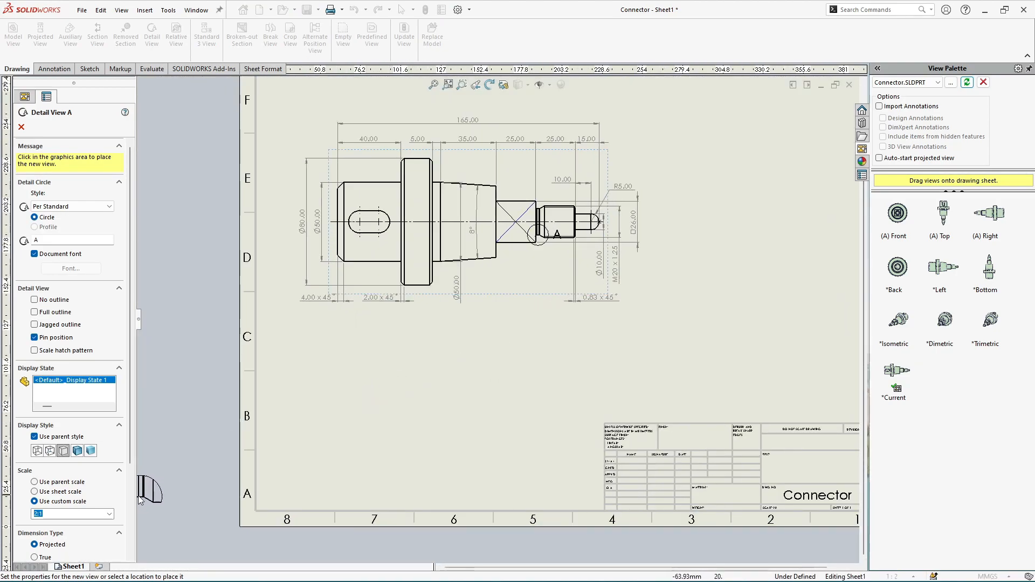
left_click(109, 513)
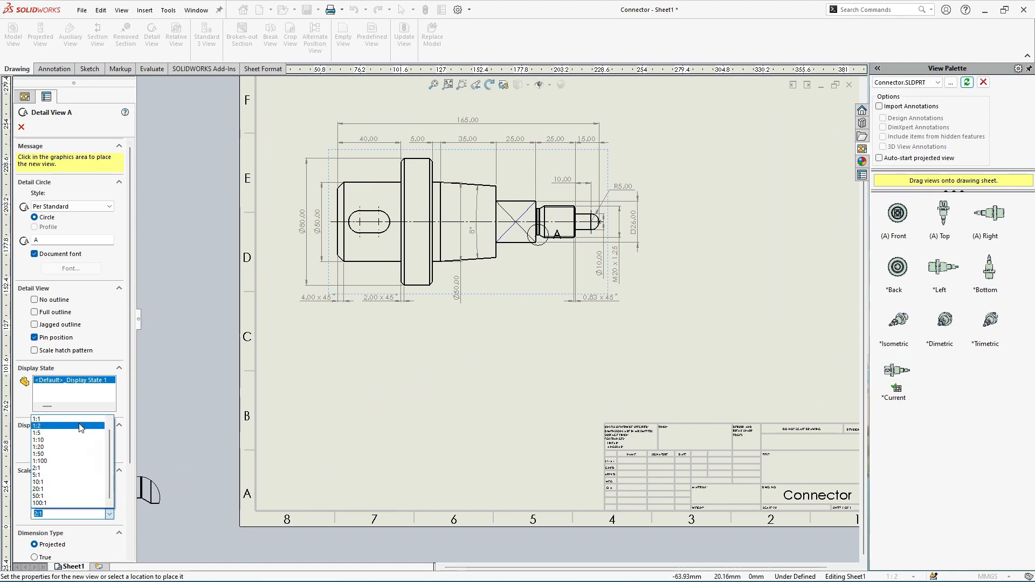
left_click(76, 475)
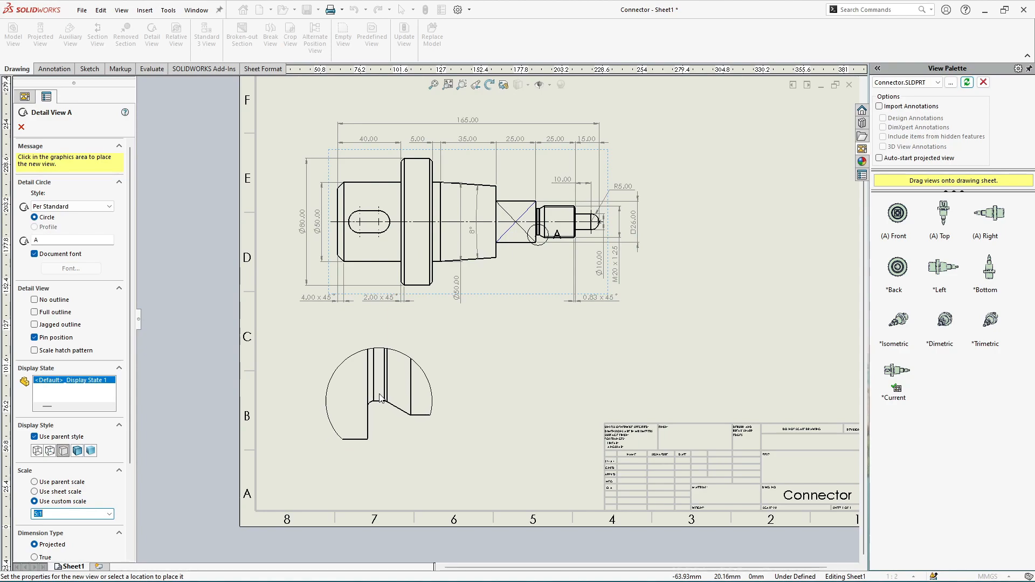
left_click(382, 397)
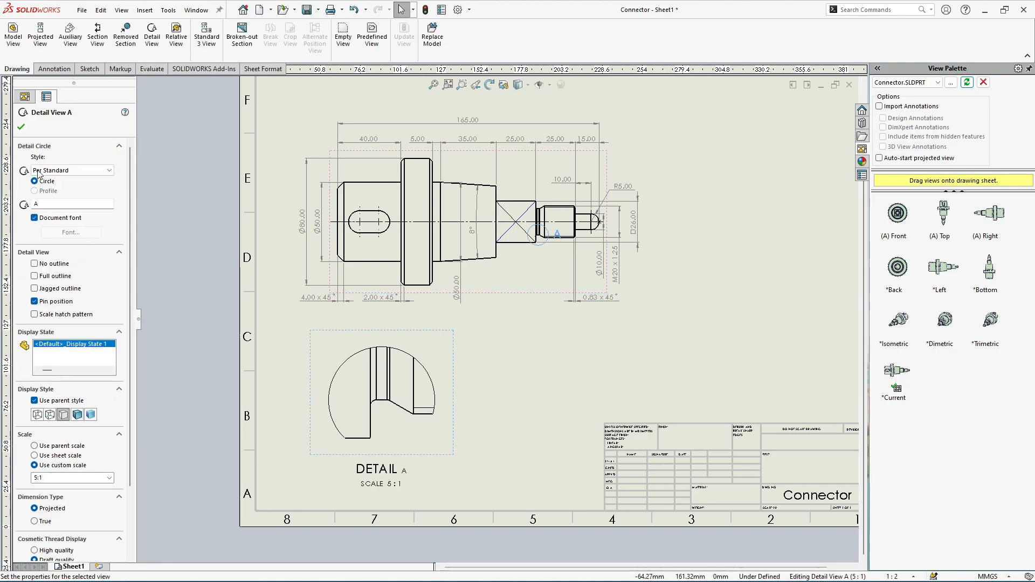
left_click(490, 409)
- Move the detail circle's label A below the thread and change the circle style to With Leader
scroll(483, 397, "down", 1)
scroll(559, 298, "down", 2)
scroll(542, 205, "down", 4)
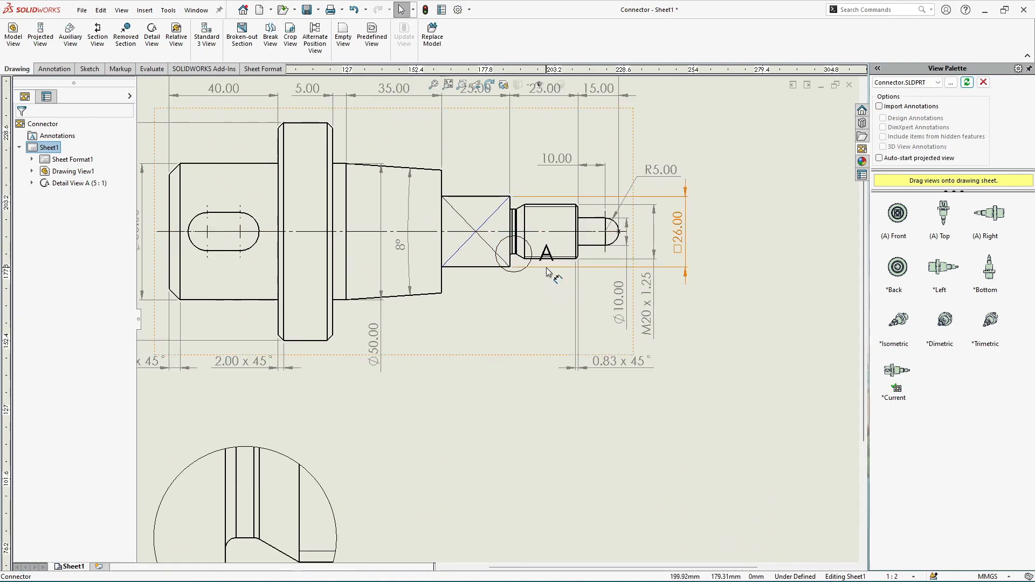
left_click_drag(532, 284, 534, 316)
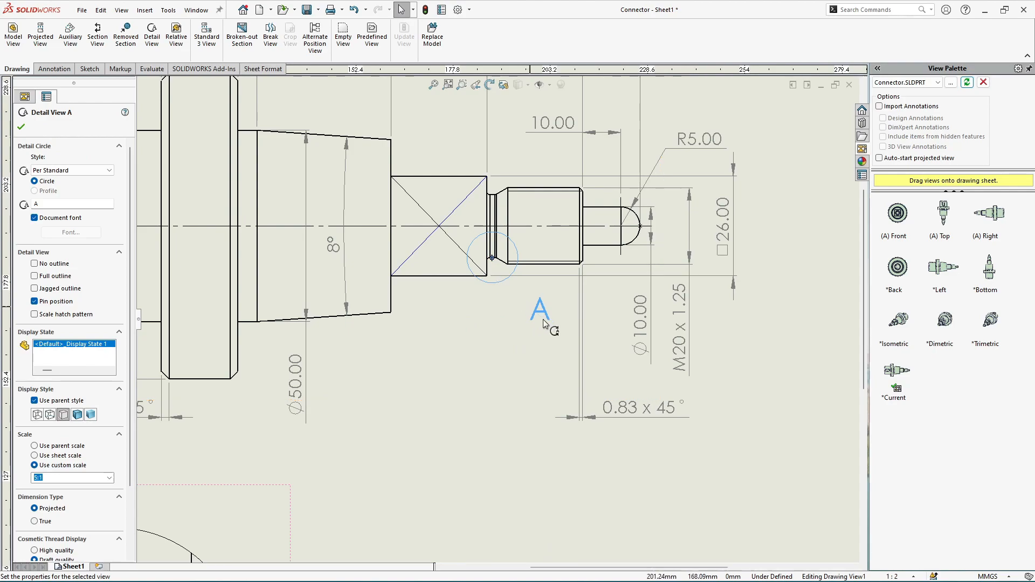
left_click(93, 172)
left_click(87, 195)
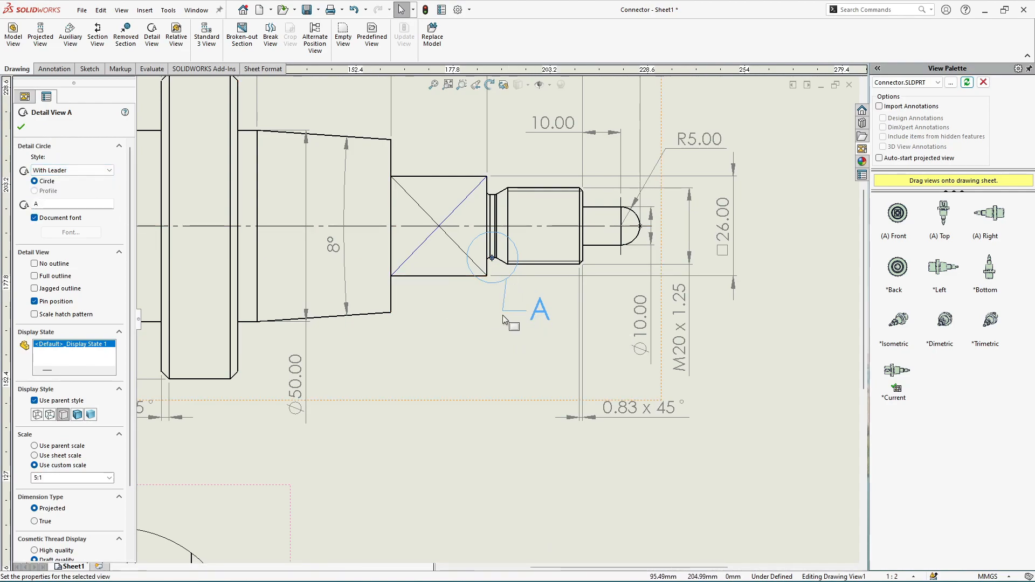
left_click(21, 126)
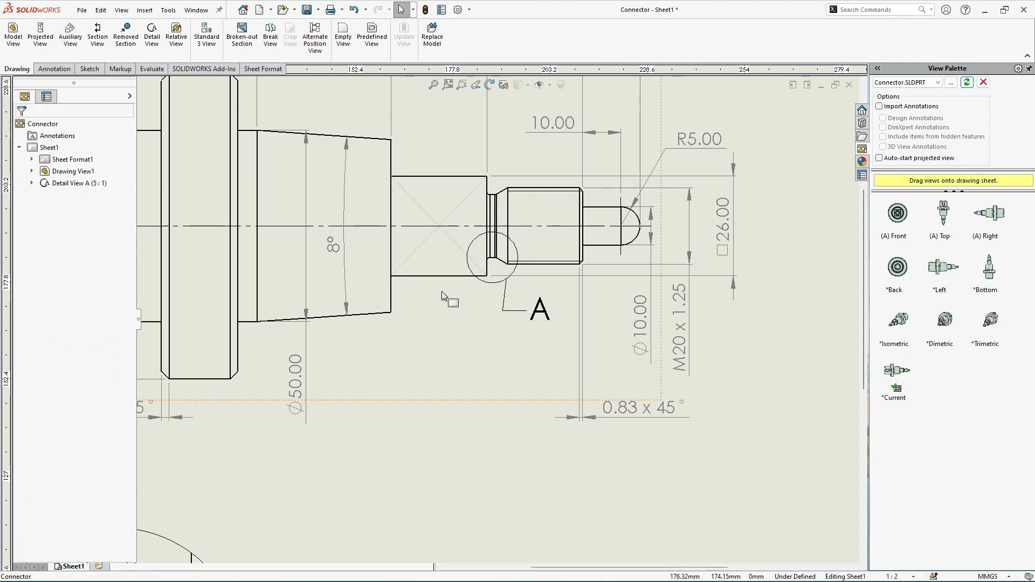
- Shift the detail circle's label A slightly farther from the circle so its leader slants out beneath the thread
scroll(506, 299, "down", 4)
left_click(566, 326)
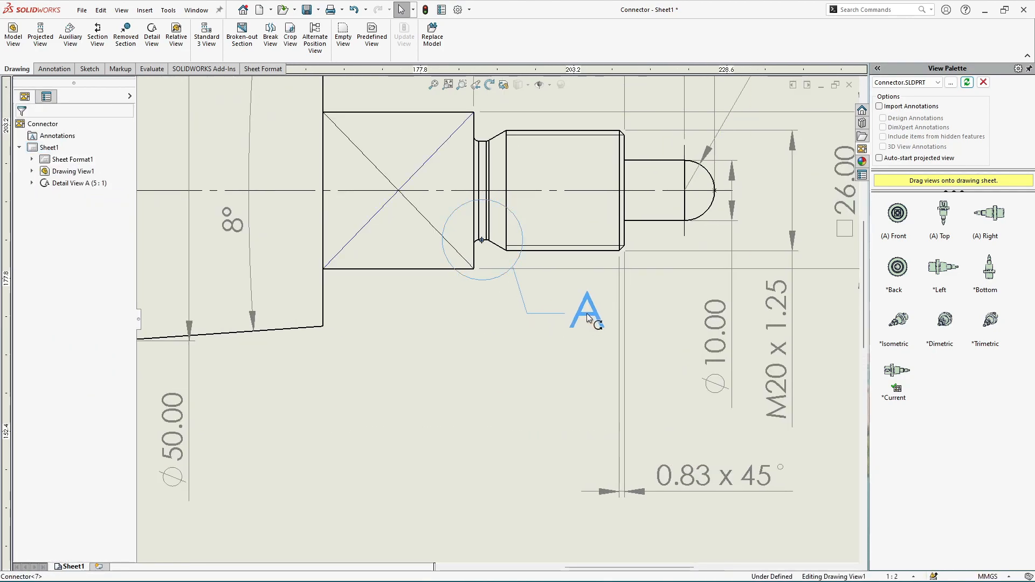
left_click(535, 358)
scroll(549, 338, "up", 3)
scroll(609, 260, "up", 4)
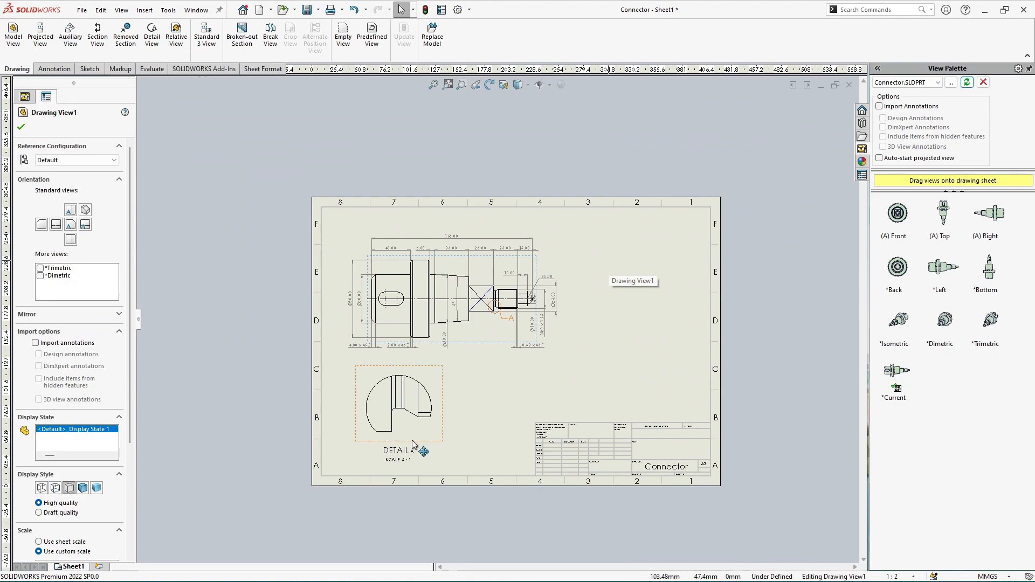
- Dimension the vertical step between the groove floor and the adjoining horizontal edge in Detail A
scroll(428, 380, "down", 5)
scroll(458, 361, "down", 3)
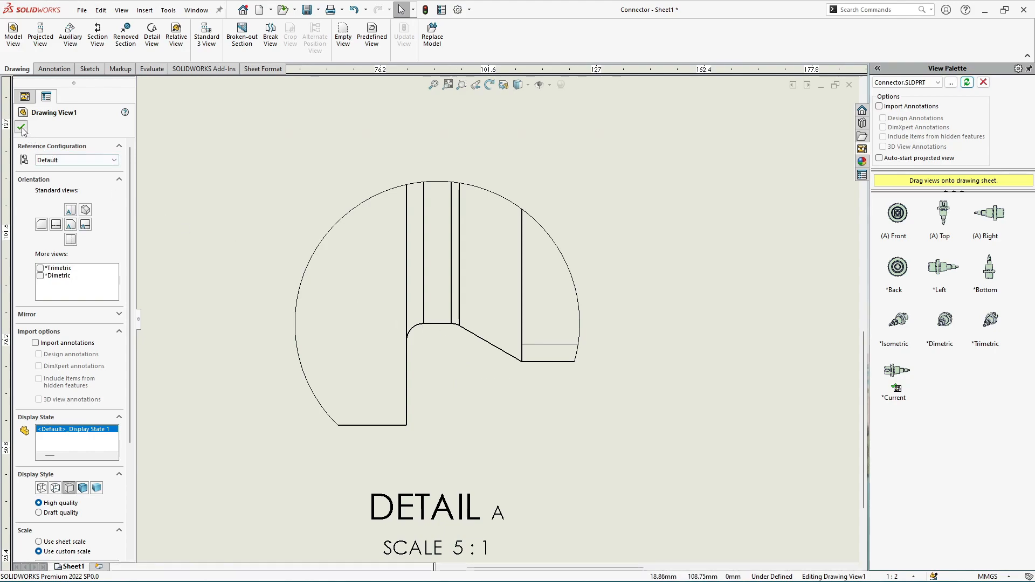
left_click(46, 97)
left_click(51, 70)
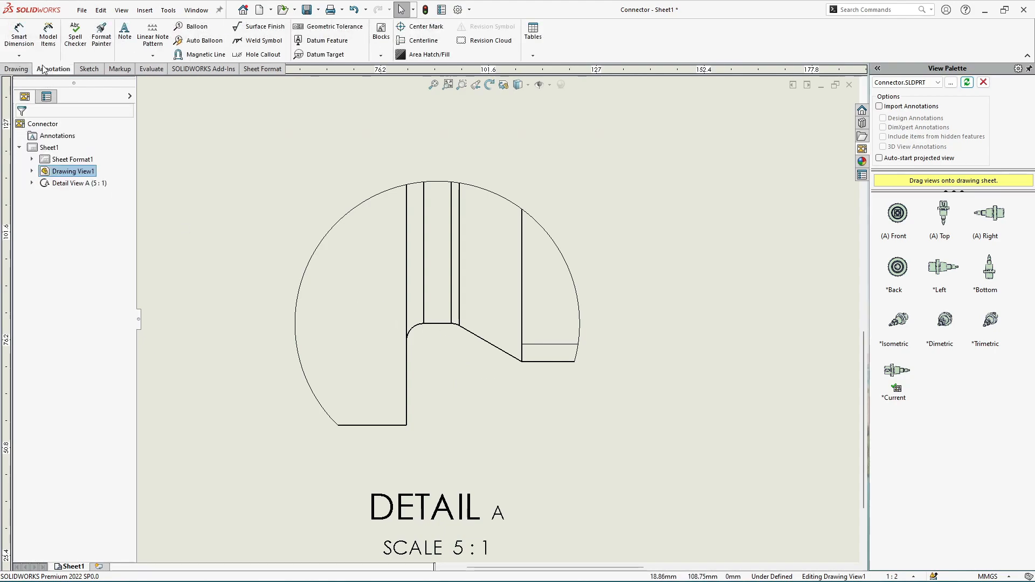
left_click(23, 40)
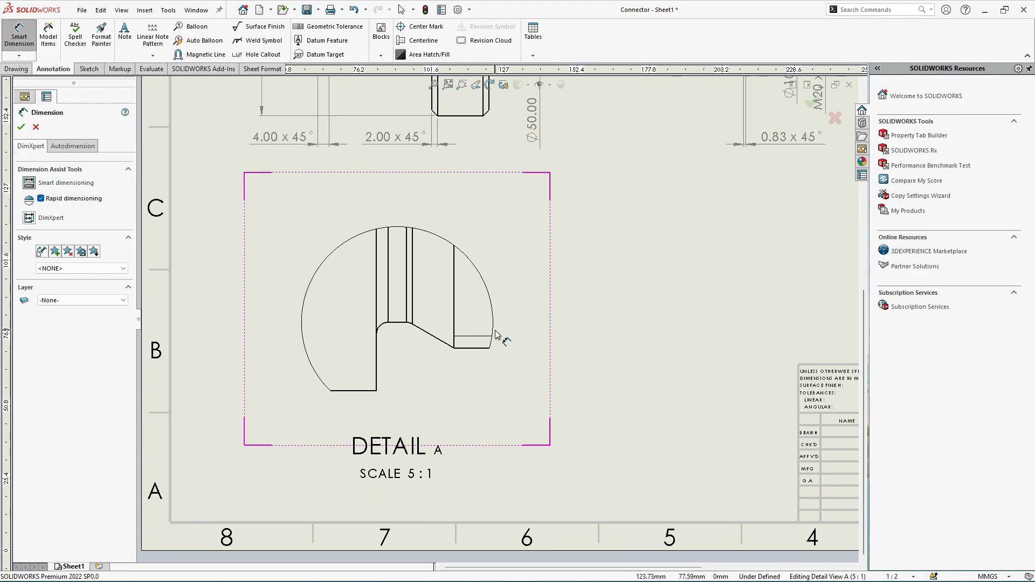
scroll(446, 329, "down", 1)
left_click(397, 320)
left_click(474, 353)
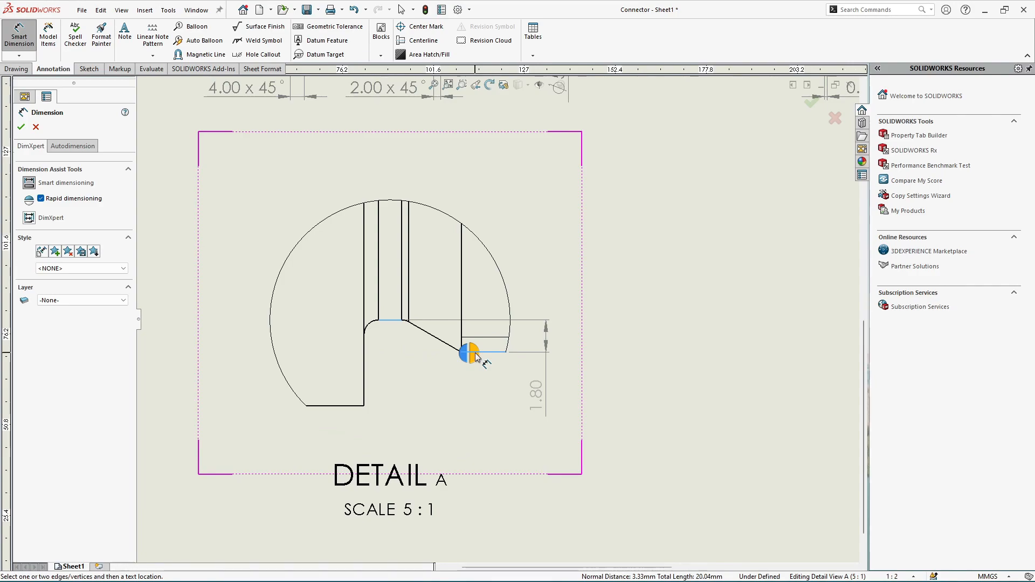
left_click(475, 356)
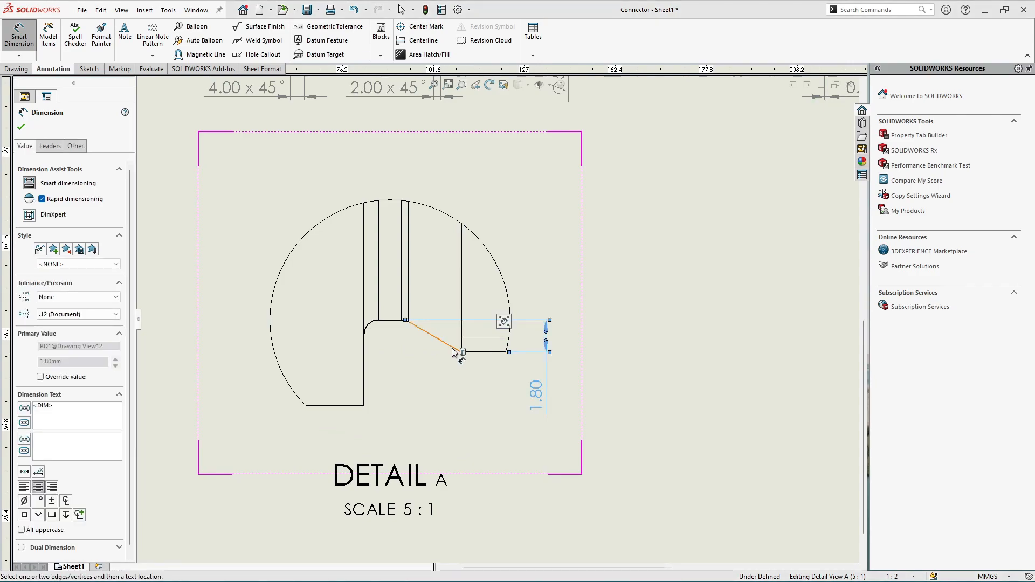
- Dimension the groove's diameter and the full height of the larger adjacent section in Detail A
left_click(379, 282)
left_click(394, 283)
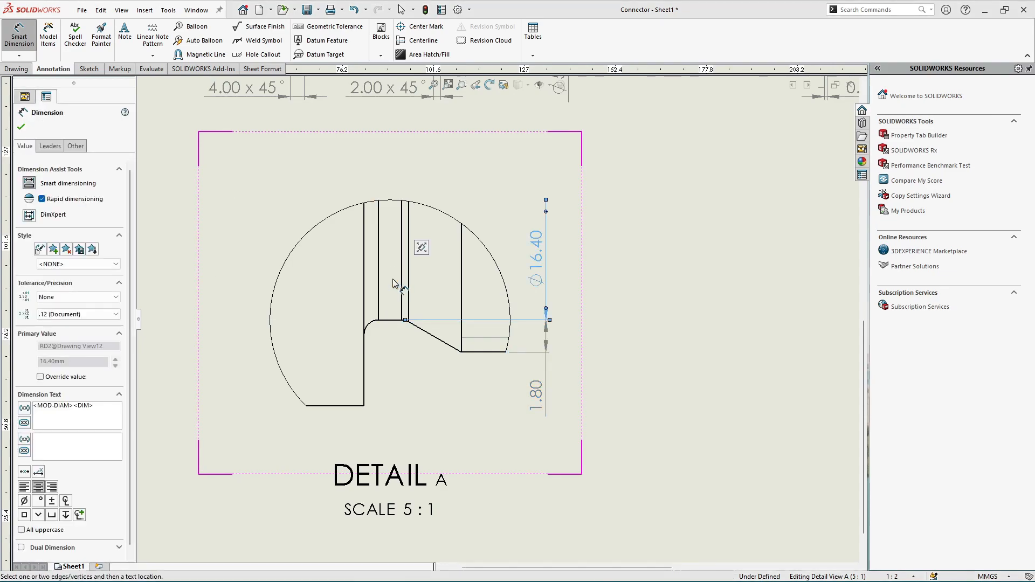
left_click(364, 300)
left_click(587, 302)
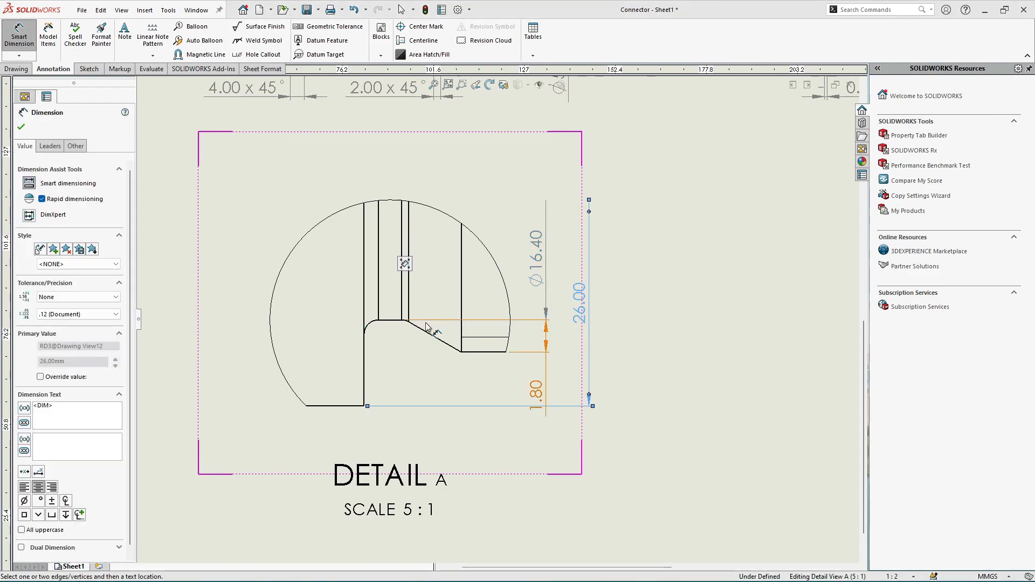
key("Escape")
scroll(542, 398, "down", 3)
left_click(522, 353)
left_click(662, 453)
scroll(720, 319, "up", 3)
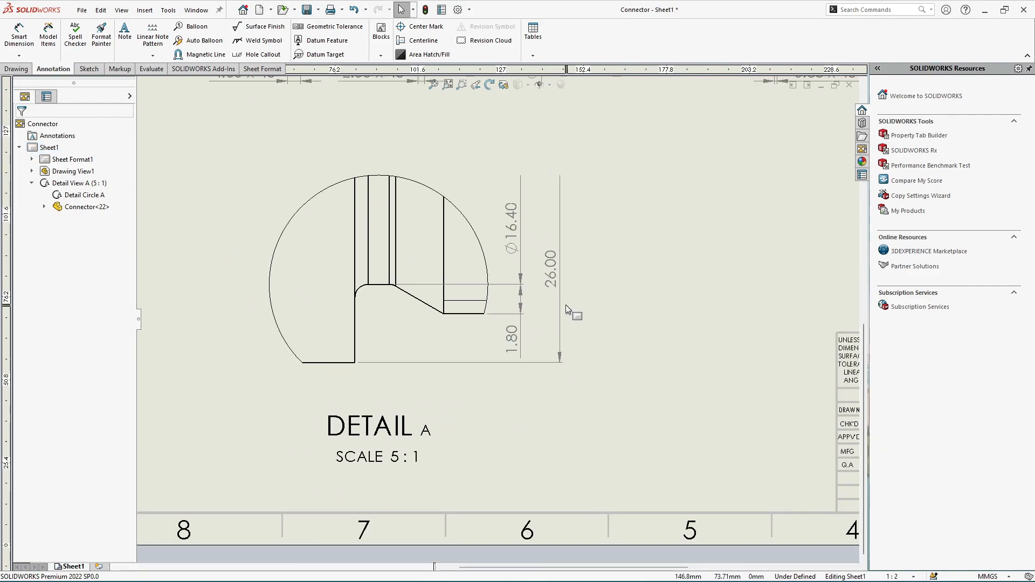
- Add a diameter symbol to the 26.00 dimension in Detail A
scroll(566, 306, "down", 2)
left_click(538, 268)
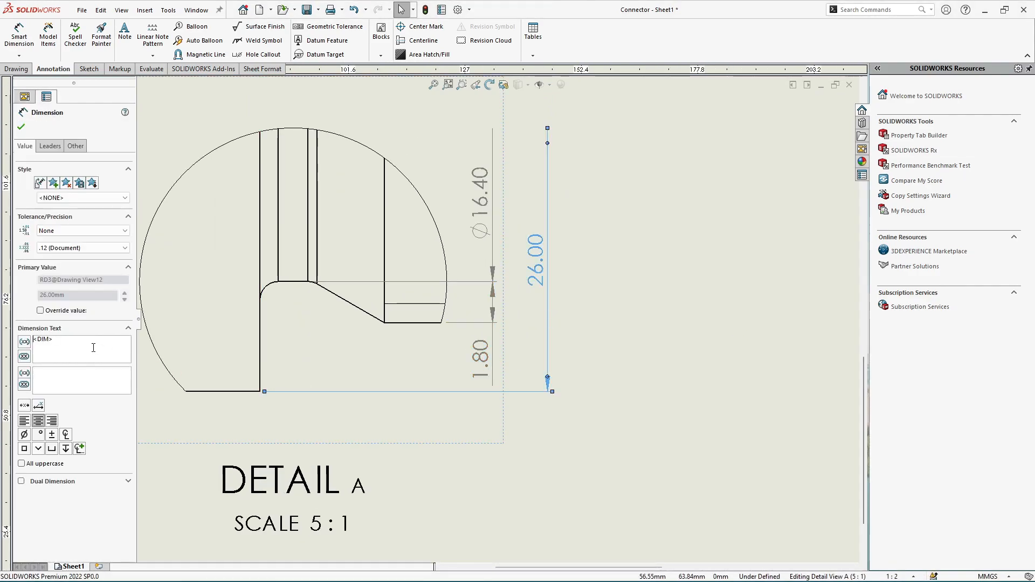
left_click(24, 434)
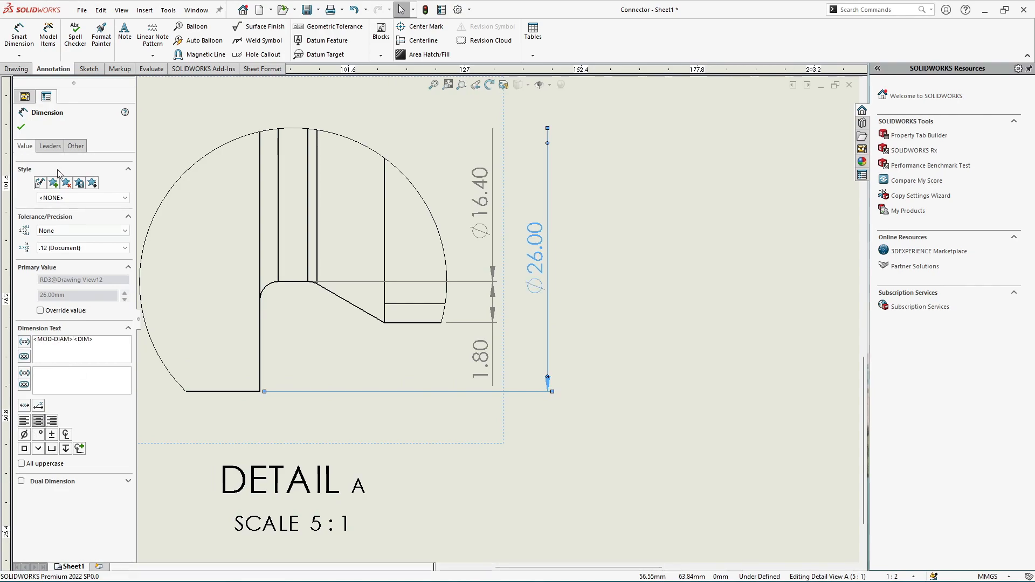
left_click(21, 127)
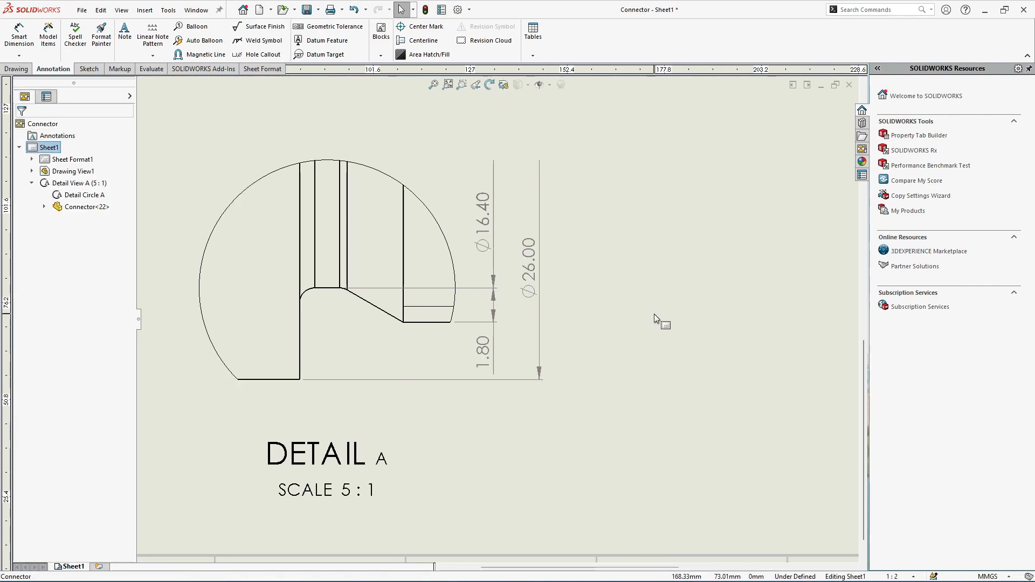
- Dimension the horizontal groove width in Detail A, from the shoulder face to the end of the slope, placing it below the profile
scroll(494, 241, "down", 1)
scroll(516, 231, "up", 3)
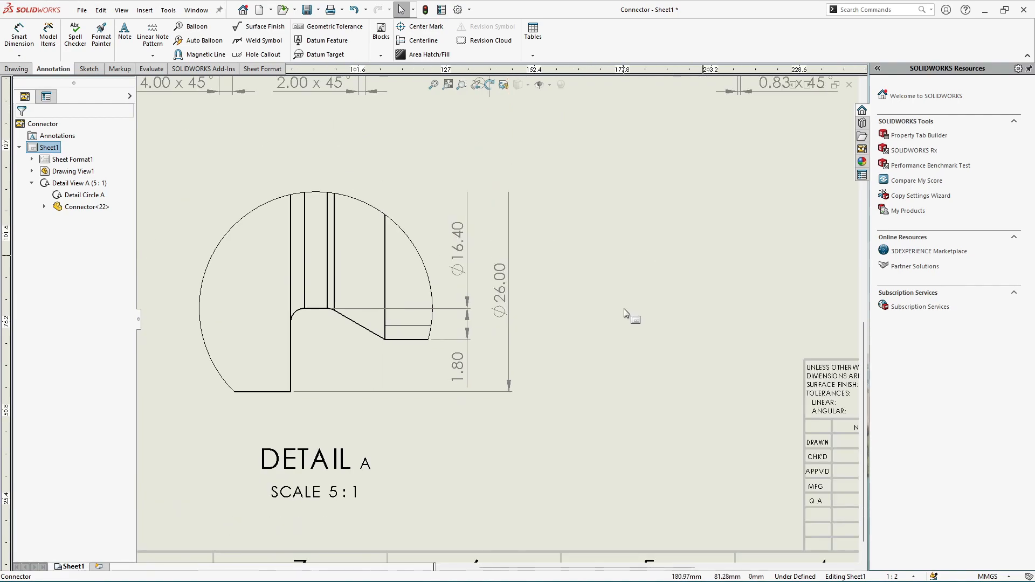
scroll(270, 312, "down", 2)
scroll(752, 306, "up", 2)
scroll(341, 345, "down", 2)
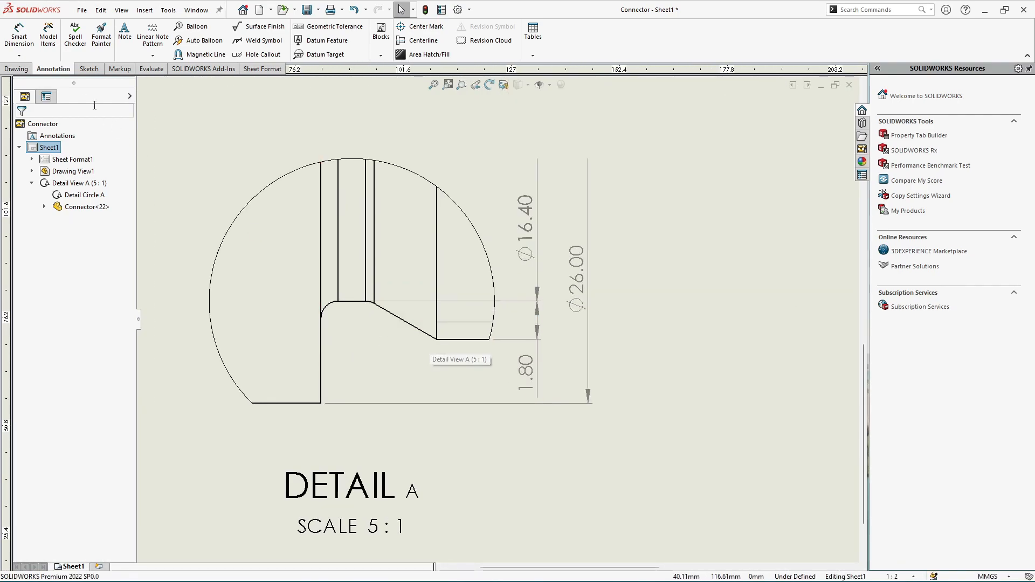
left_click(23, 43)
left_click(322, 341)
left_click(437, 333)
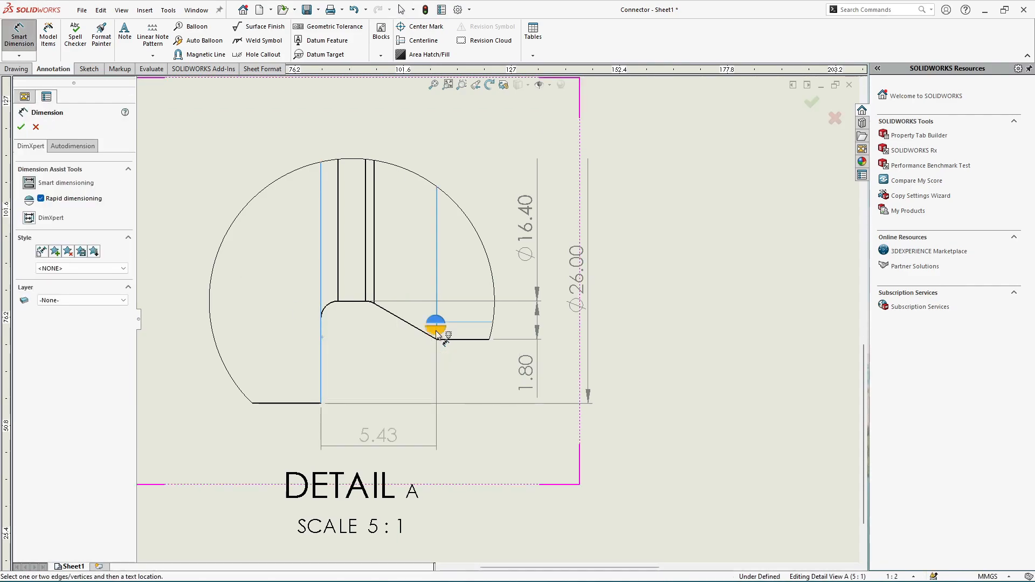
left_click(436, 330)
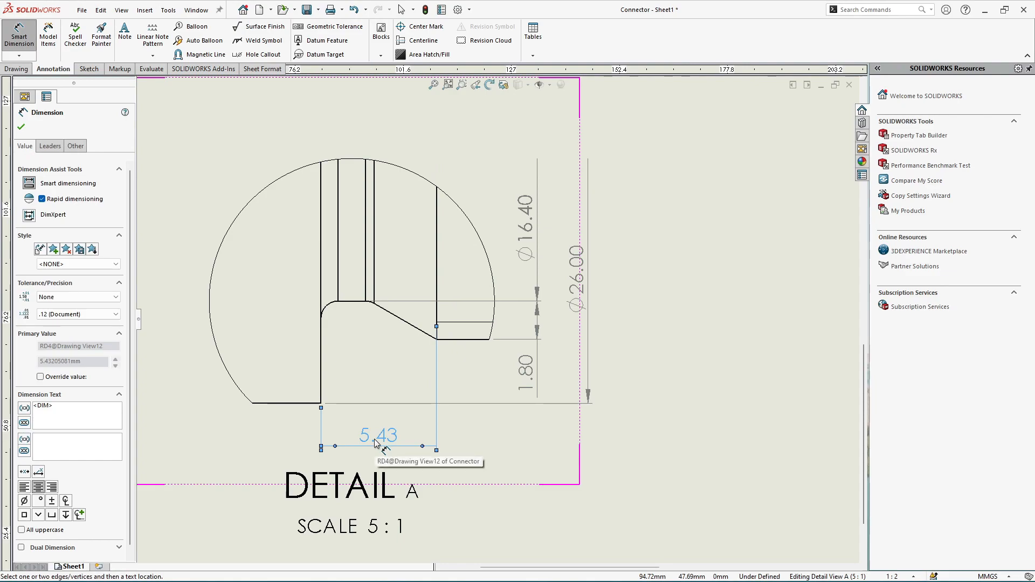
- Replace the groove width dimension's text with "5.5 Max"
left_click(103, 422)
key("BackSpace")
key("Return")
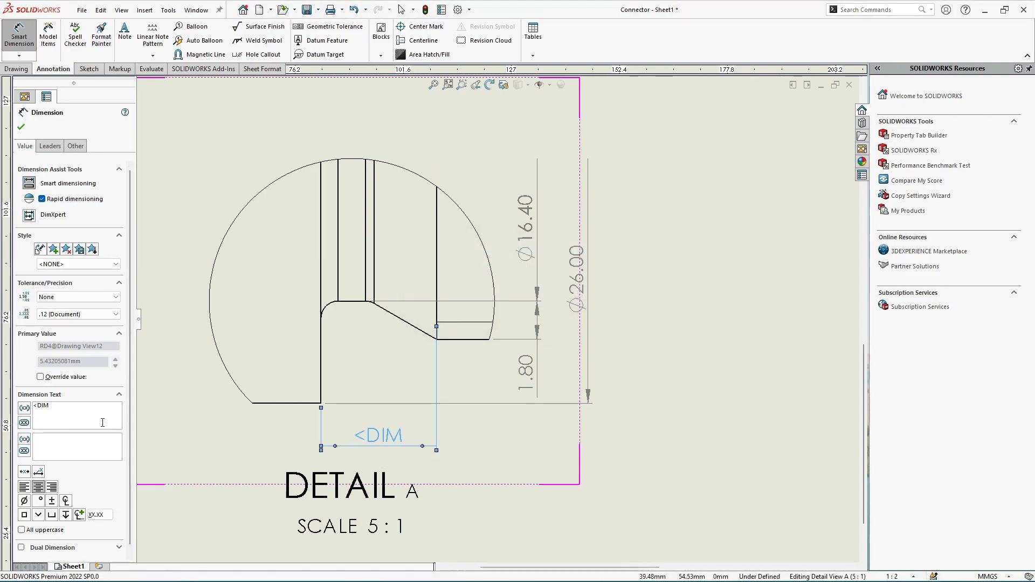
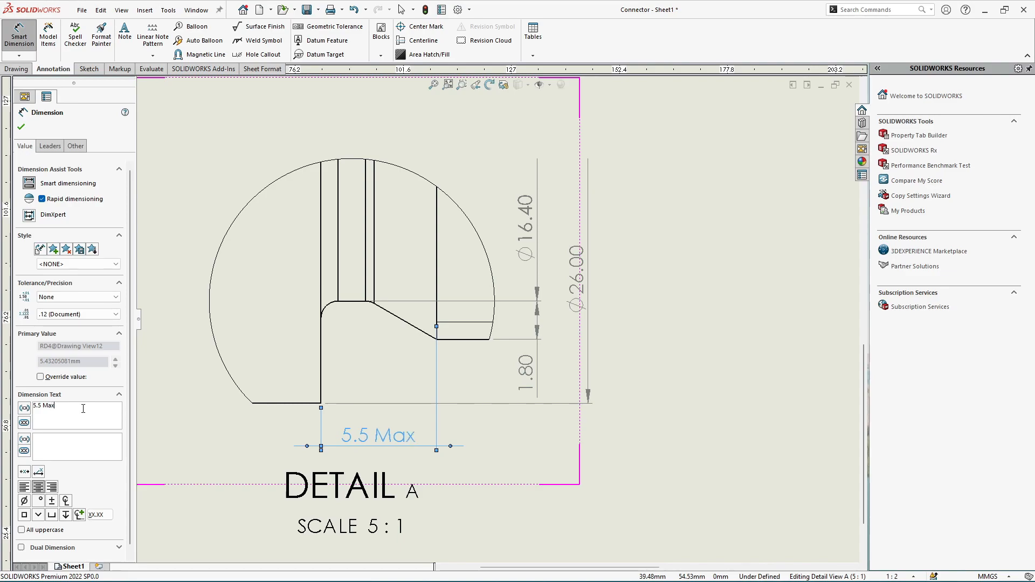
left_click(21, 127)
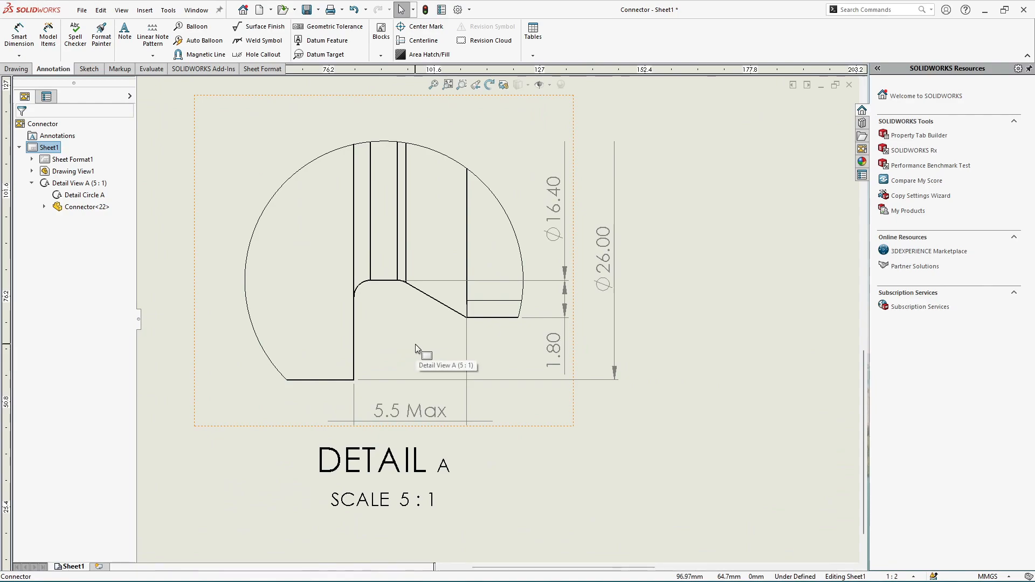
- Dimension the radius of the fillet between the shoulder face and groove floor in Detail A, placing it inside the groove
scroll(418, 344, "down", 2)
left_click(19, 35)
scroll(328, 269, "down", 1)
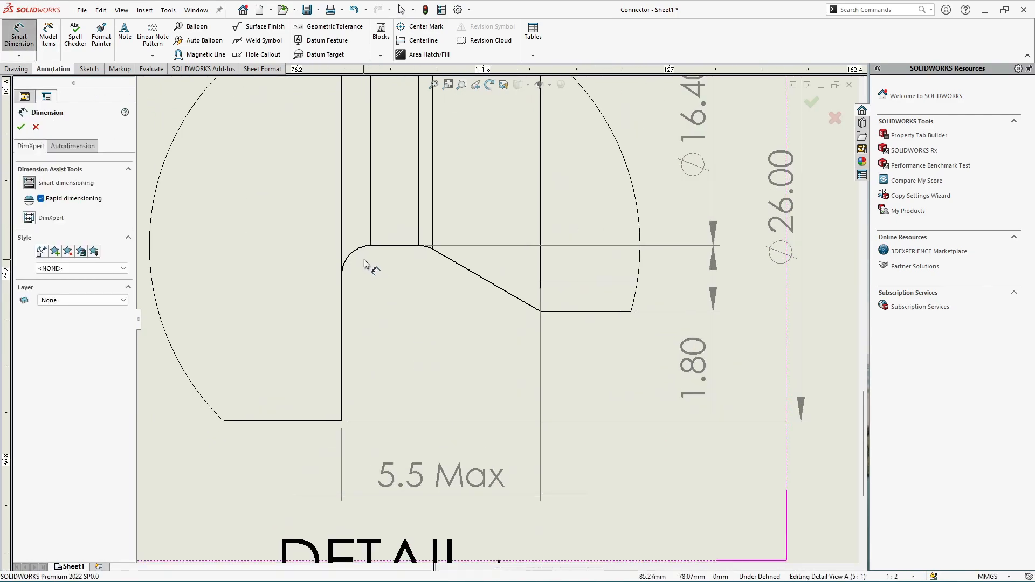
left_click(355, 256)
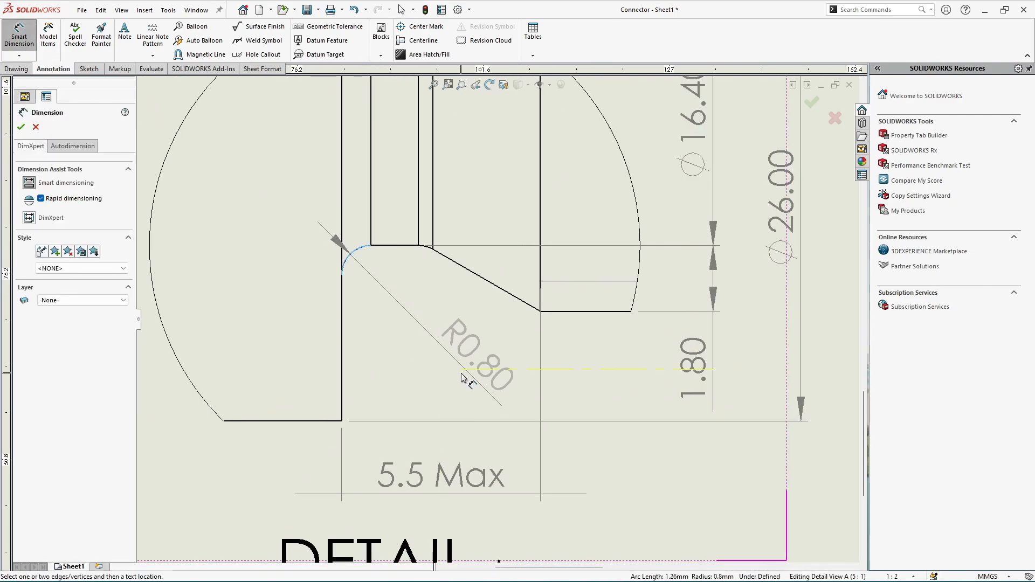
left_click(474, 372)
- Give the fillet radius dimension horizontal text on a bent leader and attach a second leader to the opposite groove fillet
left_click(50, 145)
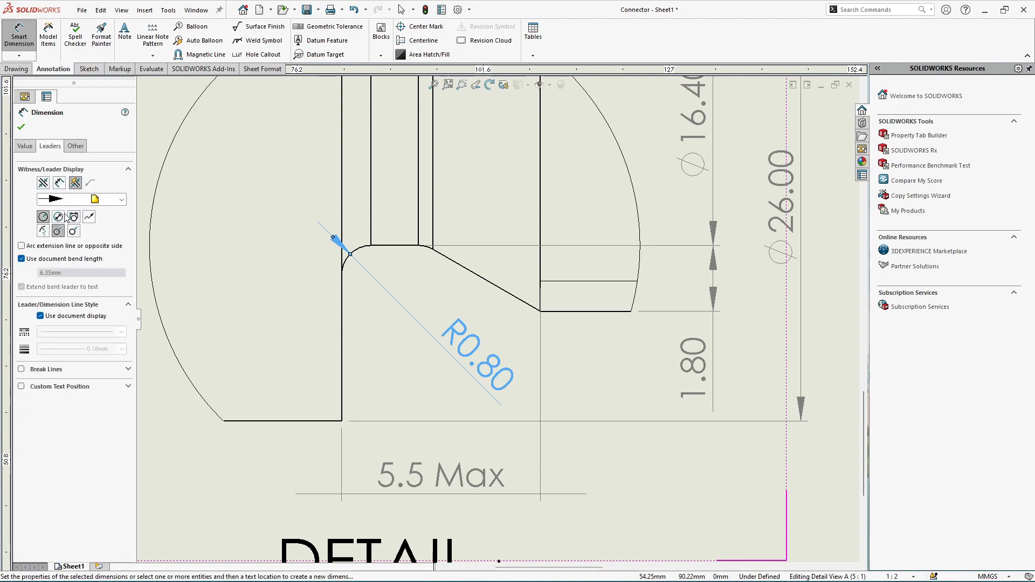
left_click(60, 386)
left_click(56, 404)
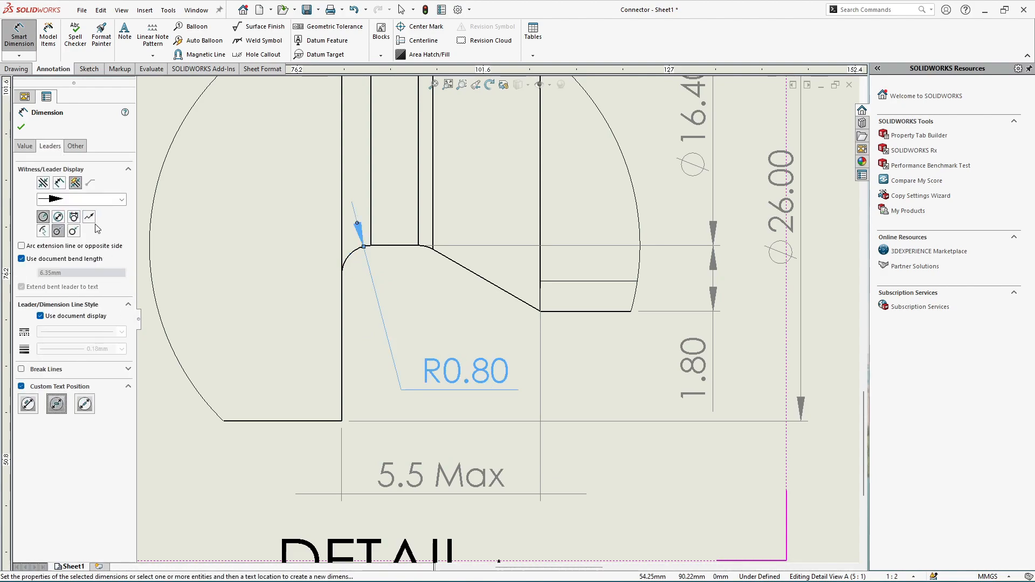
left_click_drag(396, 379, 437, 364)
mouse_move(360, 250)
left_mouse_down("ctrl")
mouse_move(370, 258)
mouse_move(427, 252)
left_mouse_up("ctrl")
left_click(461, 312)
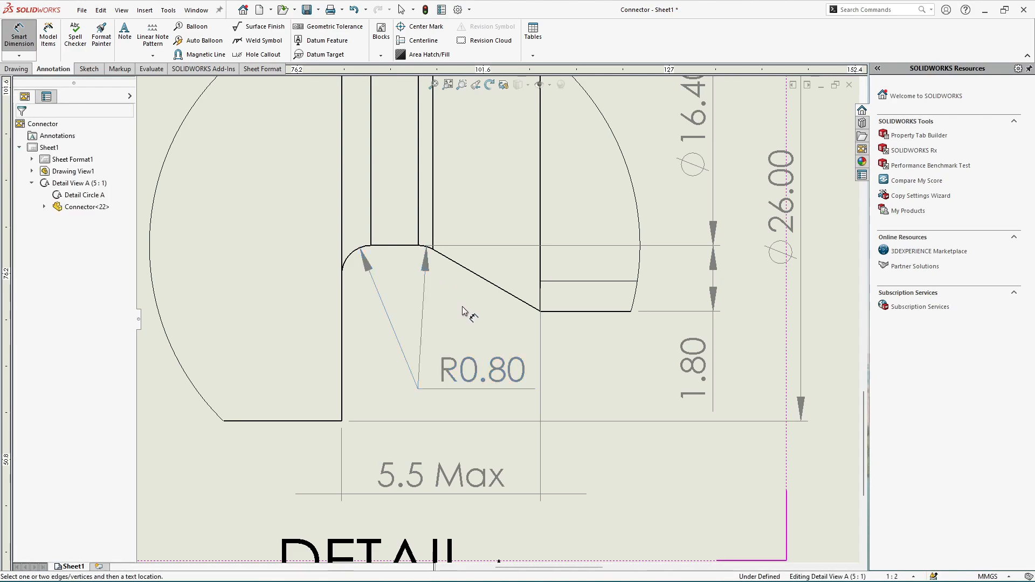
- Examine the dimensions of Detail A and the main shaft view, and end dimensioning
scroll(462, 311, "up", 3)
scroll(462, 312, "up", 3)
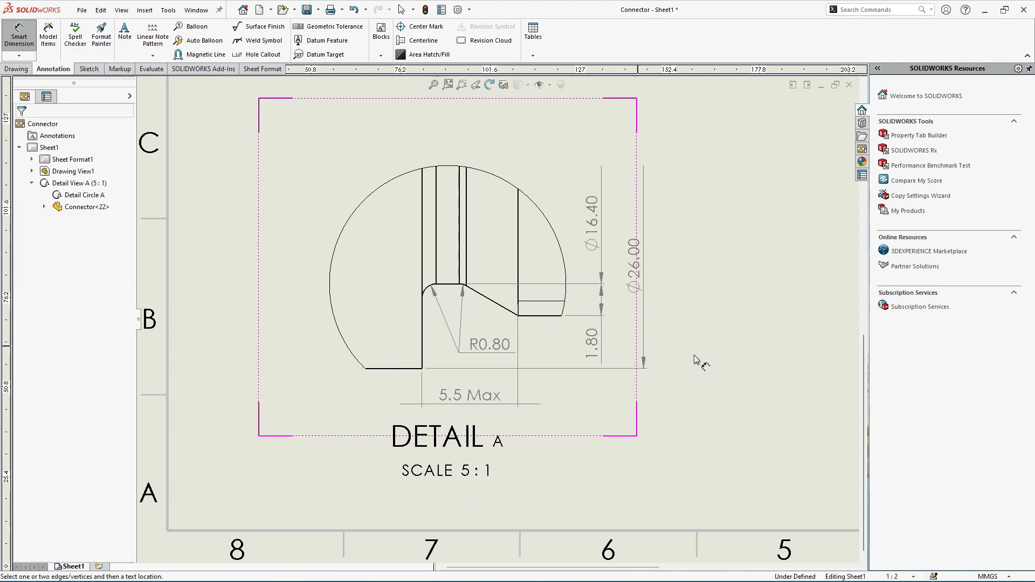
scroll(749, 372, "down", 1)
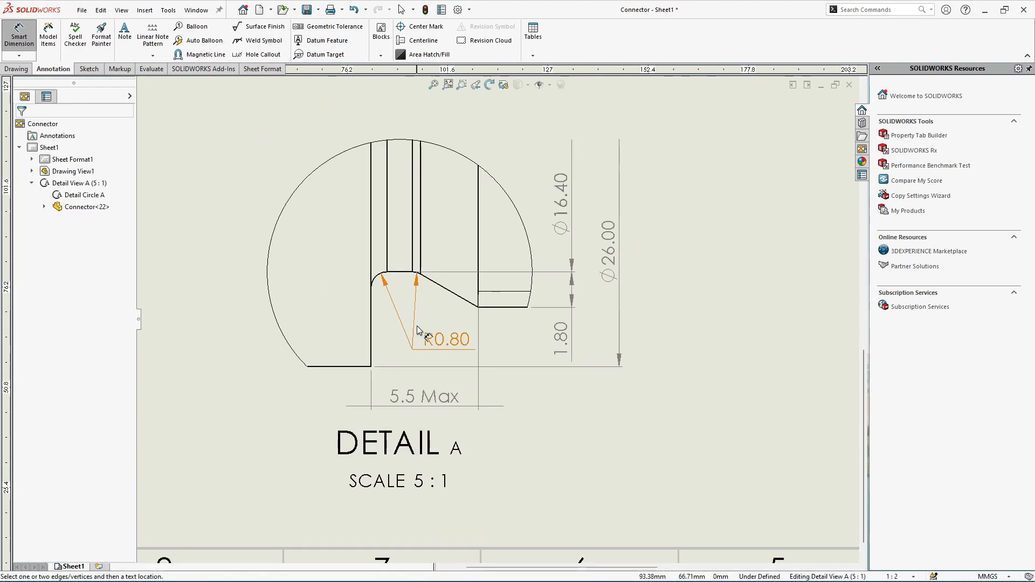
scroll(400, 274, "down", 1)
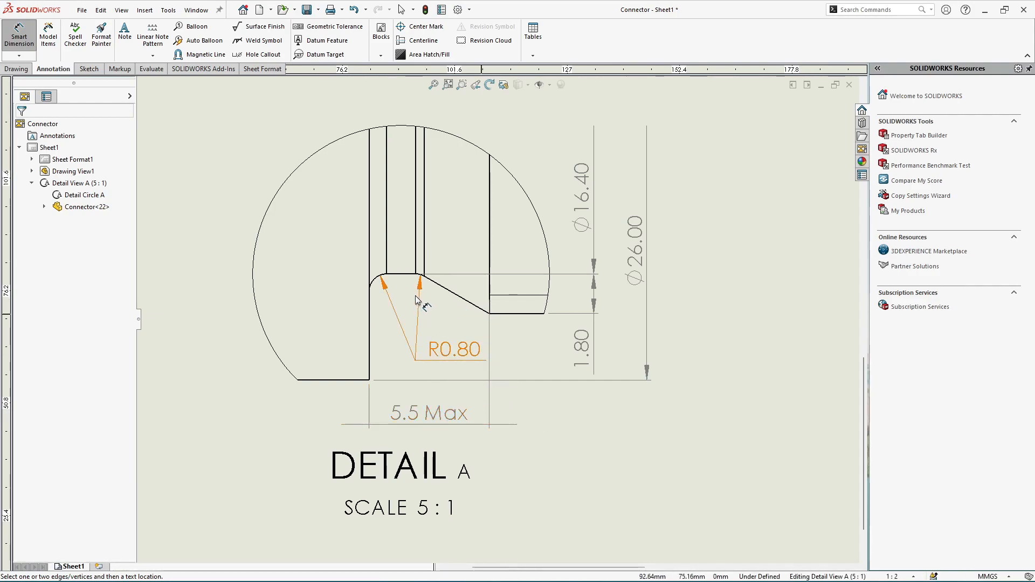
scroll(463, 307, "up", 1)
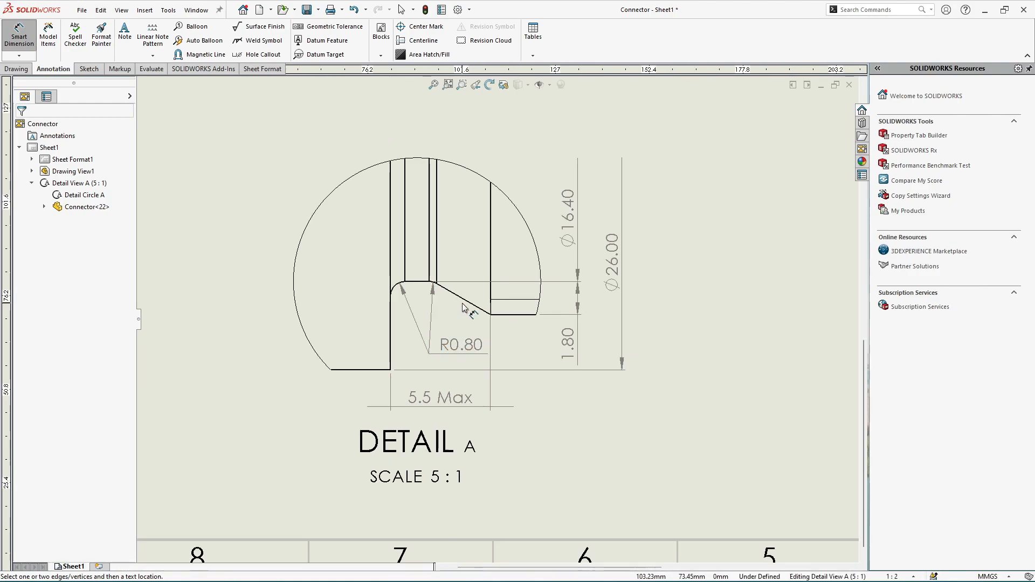
scroll(701, 317, "up", 4)
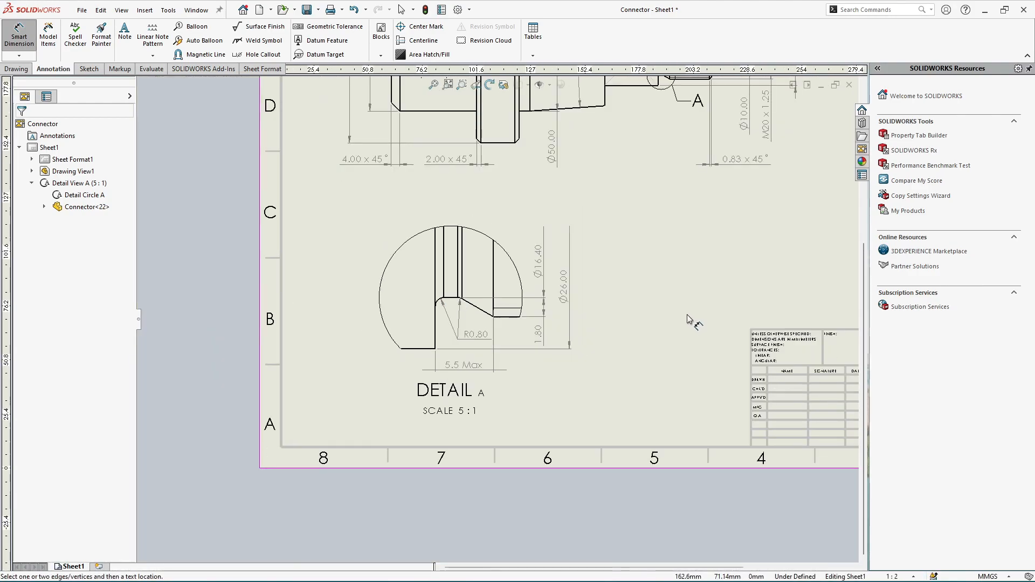
scroll(687, 316, "up", 2)
scroll(605, 170, "down", 2)
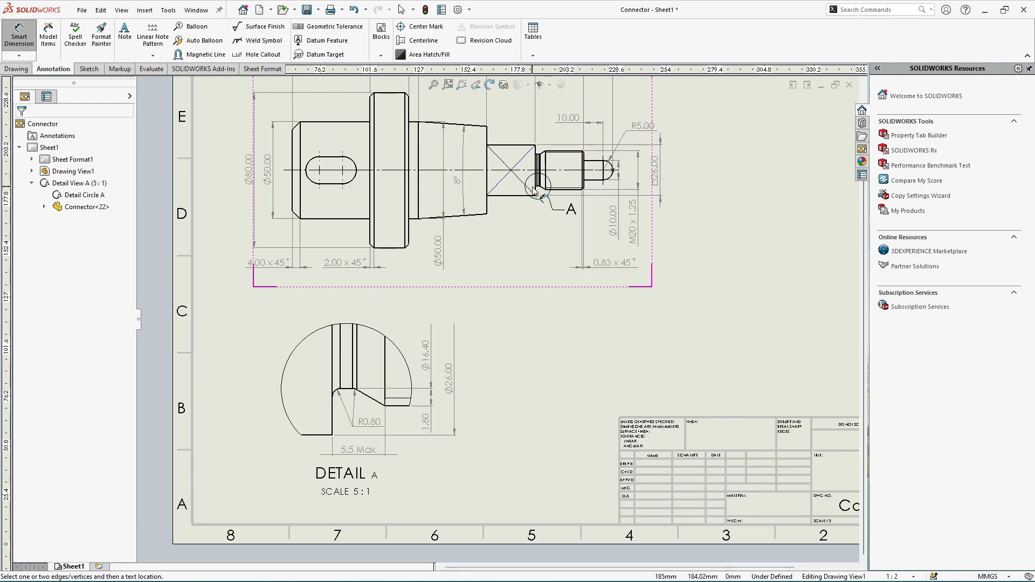
scroll(535, 190, "down", 1)
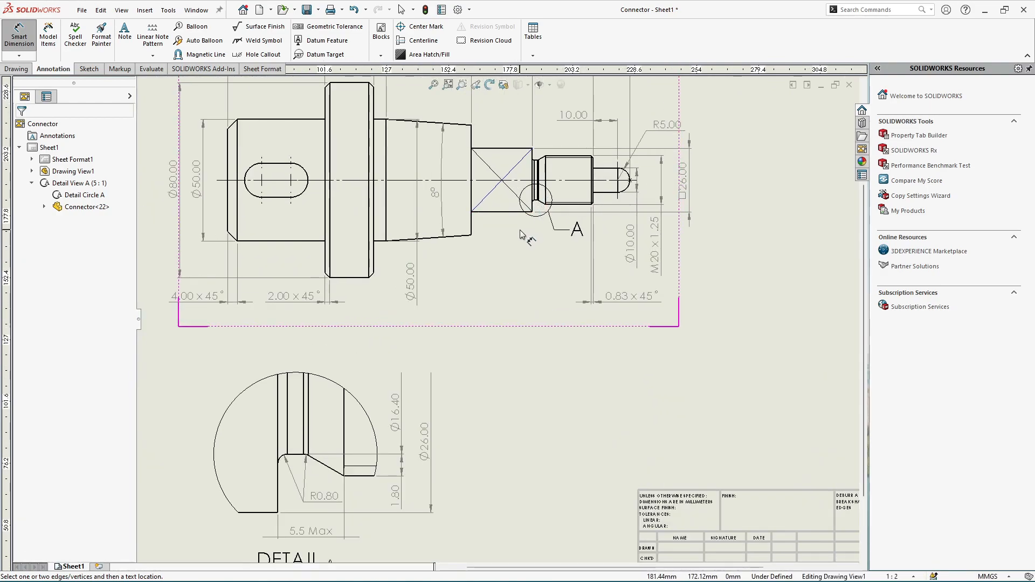
key("Escape")
- Sketch a corner rectangle with diagonal construction lines, about 16 mm by 30 mm, from the flange's upper edge in the main view
scroll(566, 251, "down", 2)
scroll(577, 291, "down", 1)
scroll(440, 273, "down", 1)
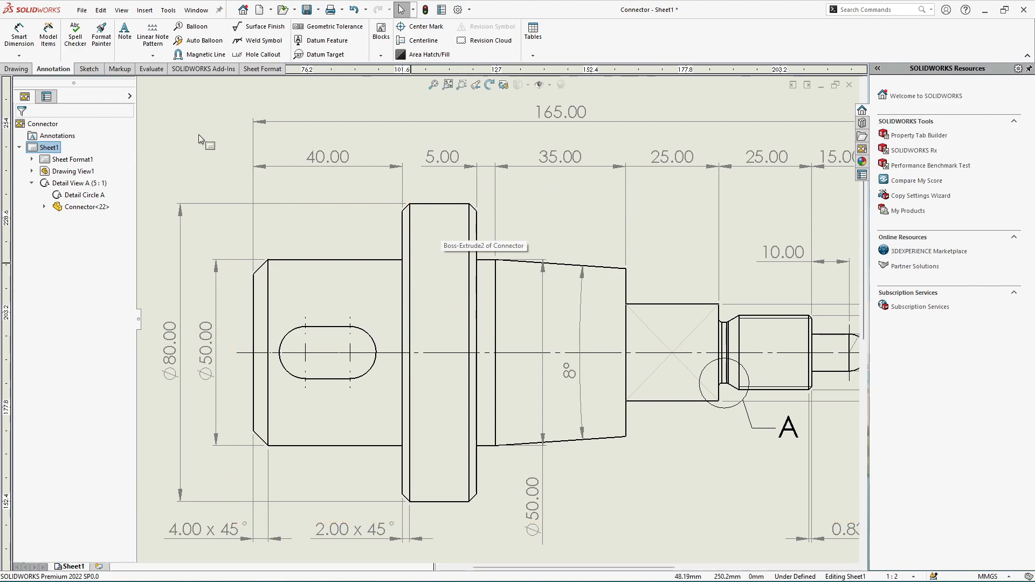
left_click(89, 68)
left_click(56, 41)
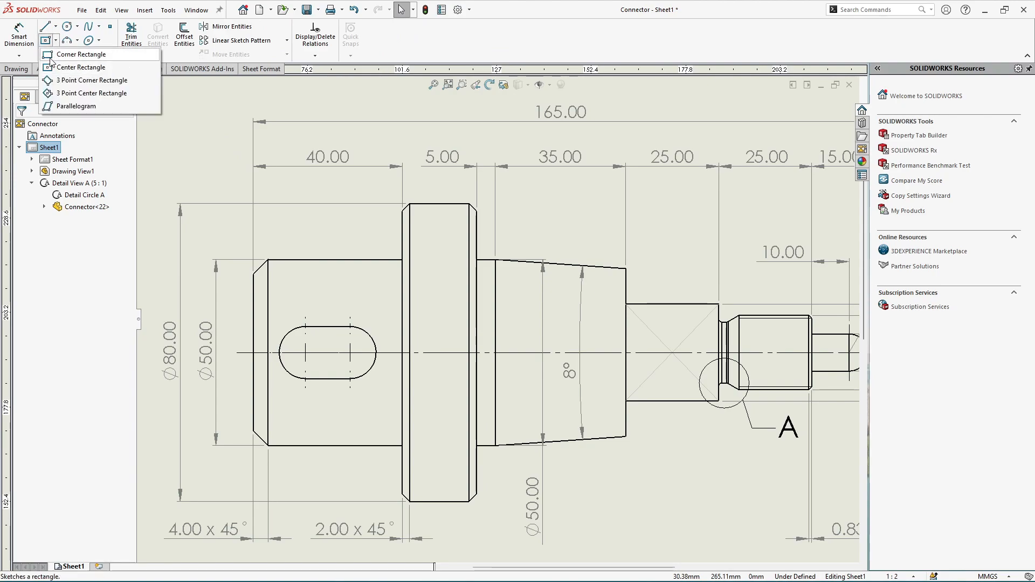
left_click(52, 55)
left_click(410, 204)
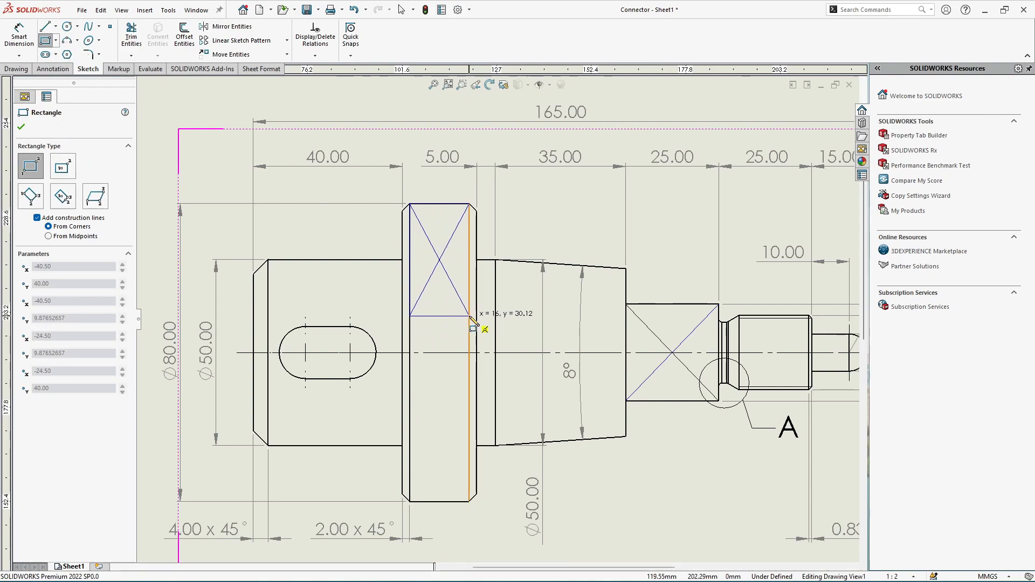
left_click(469, 316)
key("Escape")
- Delete both diagonal construction lines and the centre point of the flange rectangle, and return to editing the sheet
scroll(439, 389, "down", 2)
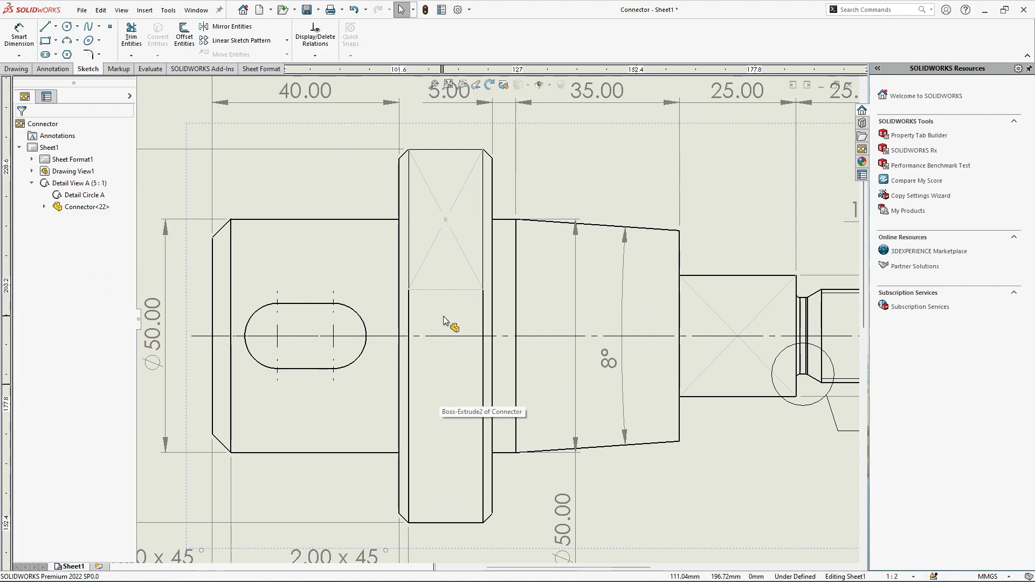
left_click(428, 257)
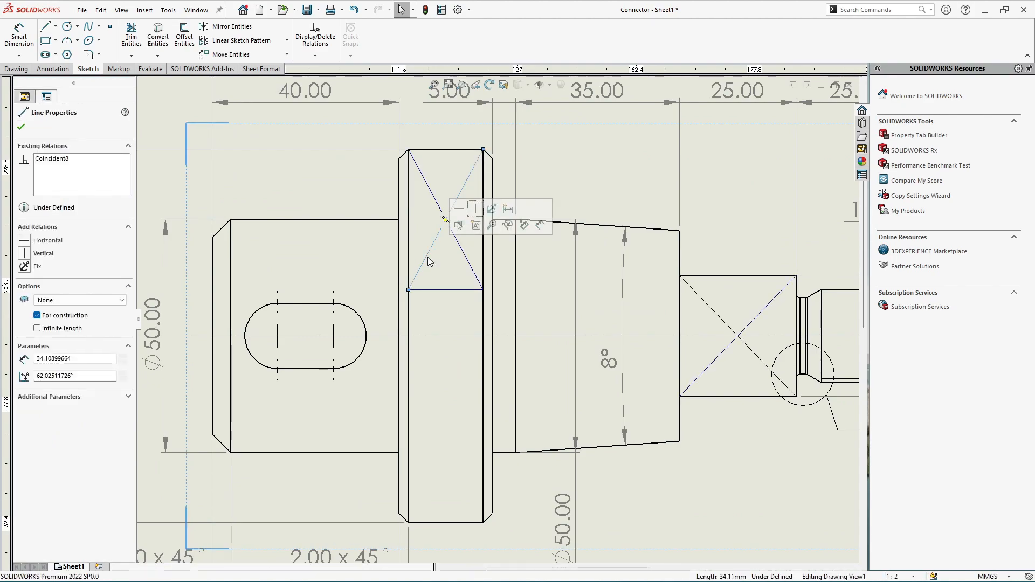
key("Delete")
left_click(460, 247)
key("Delete")
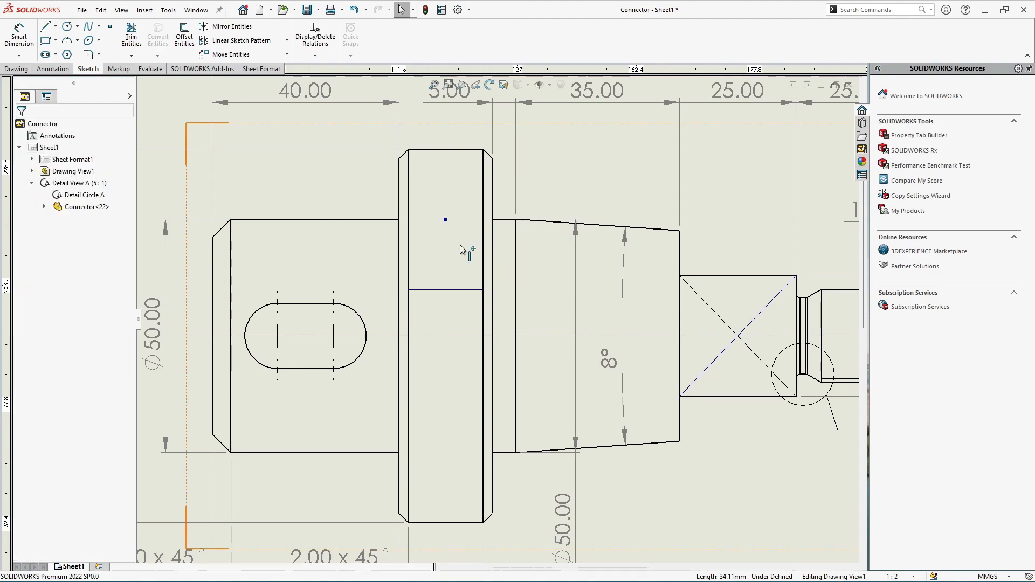
scroll(460, 245, "up", 1)
left_click(454, 238)
key("Delete")
scroll(453, 239, "down", 1)
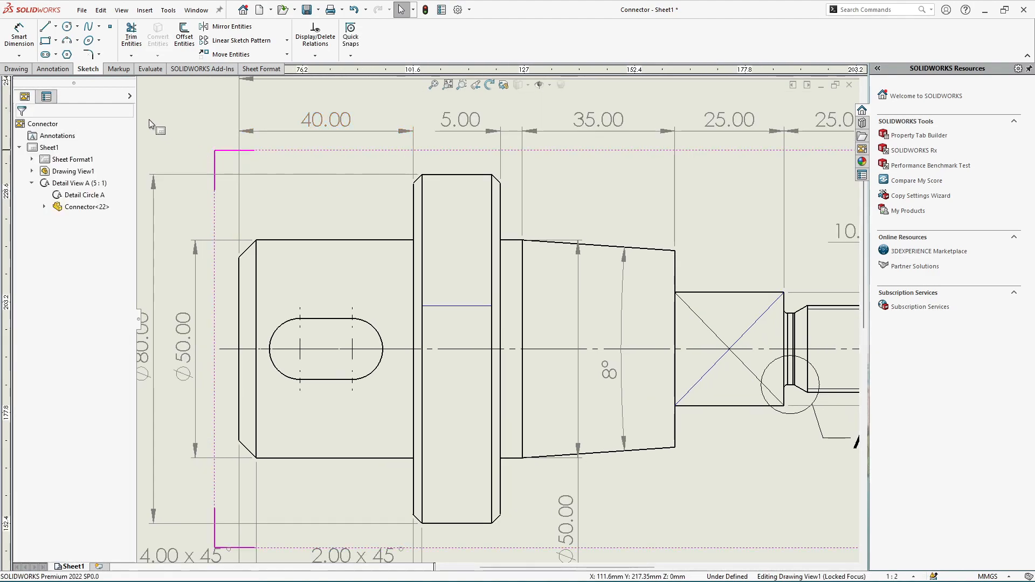
double_click(203, 118)
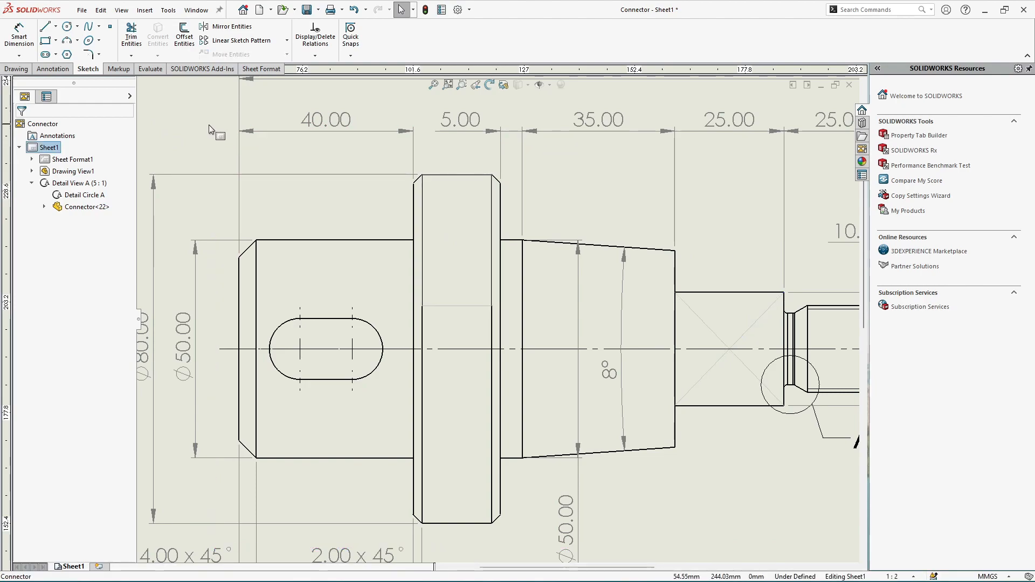
- Start an Area Hatch/Fill by region and choose the Parallel Lines pattern
left_click(63, 70)
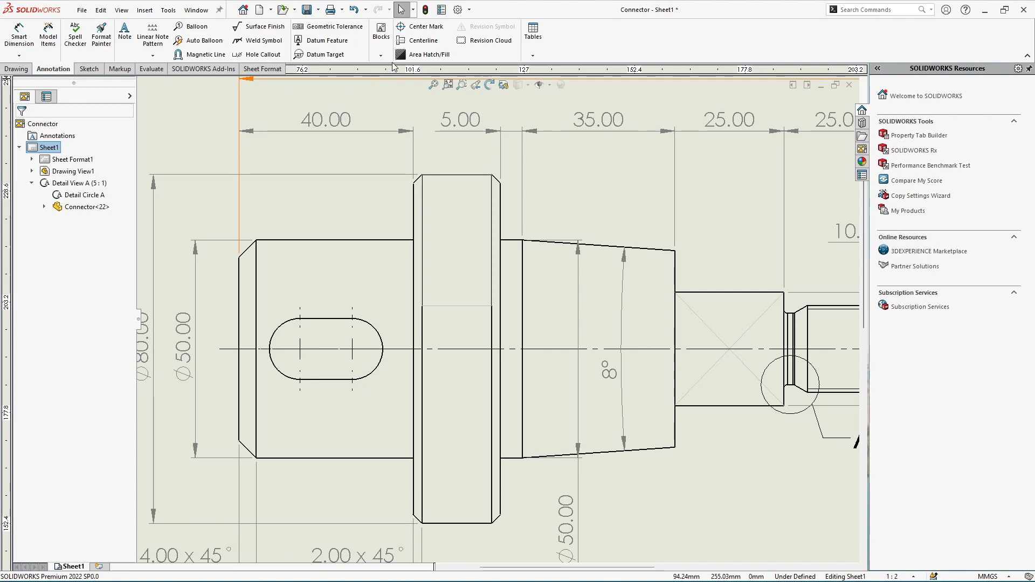
left_click(425, 54)
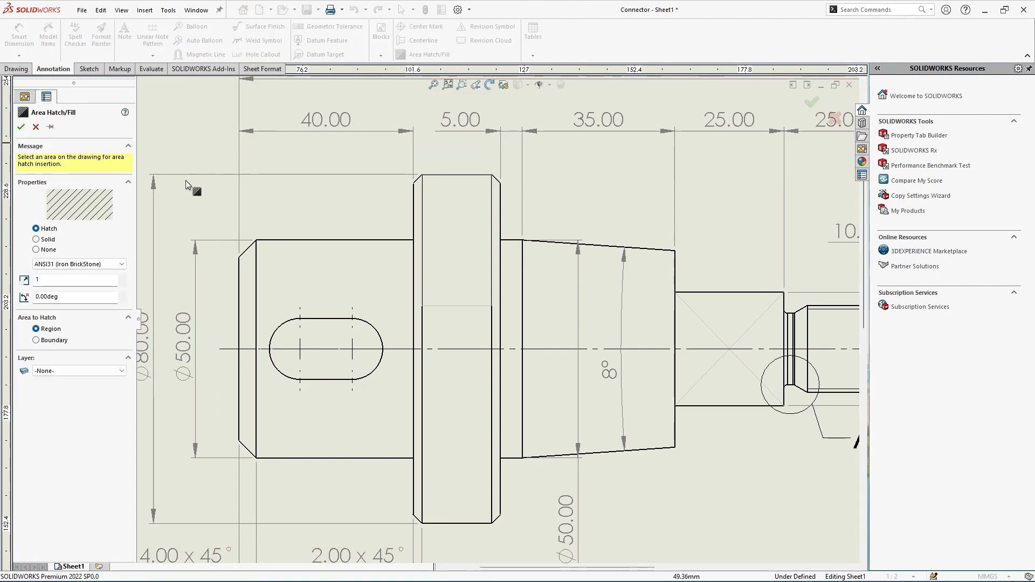
left_click(111, 263)
scroll(94, 345, "down", 3)
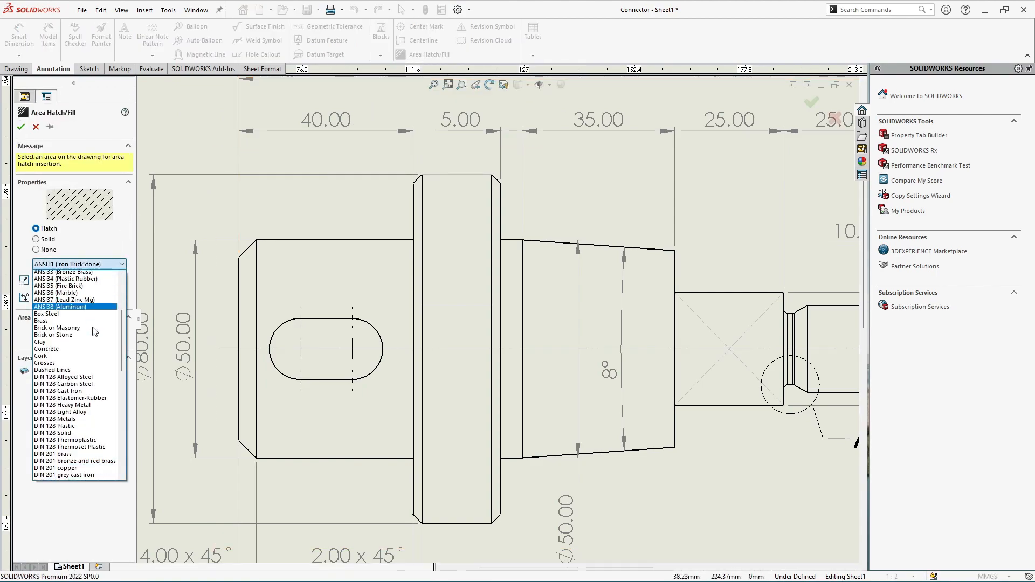
scroll(94, 345, "down", 4)
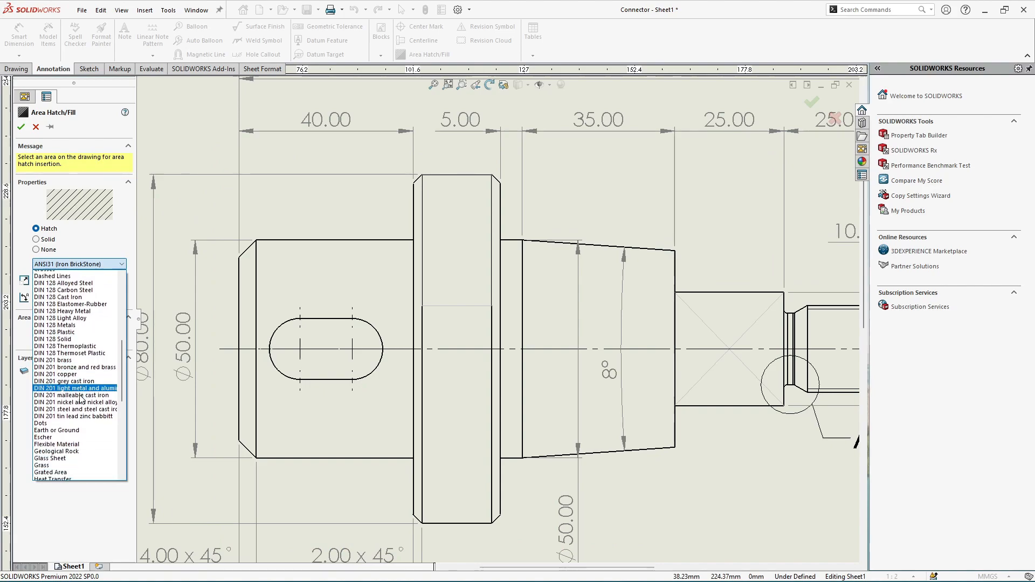
scroll(80, 399, "down", 7)
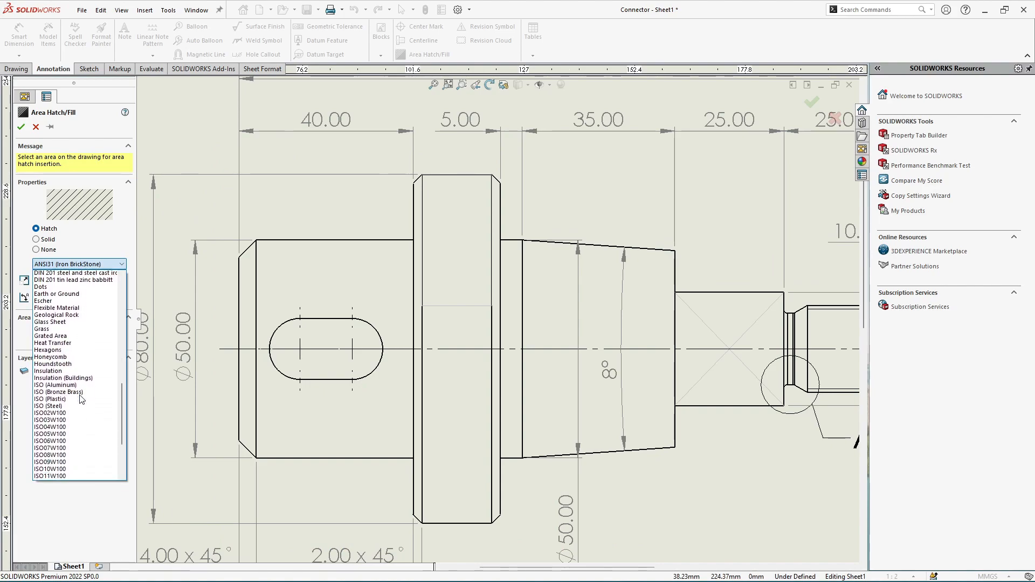
scroll(80, 395, "down", 1)
key("p")
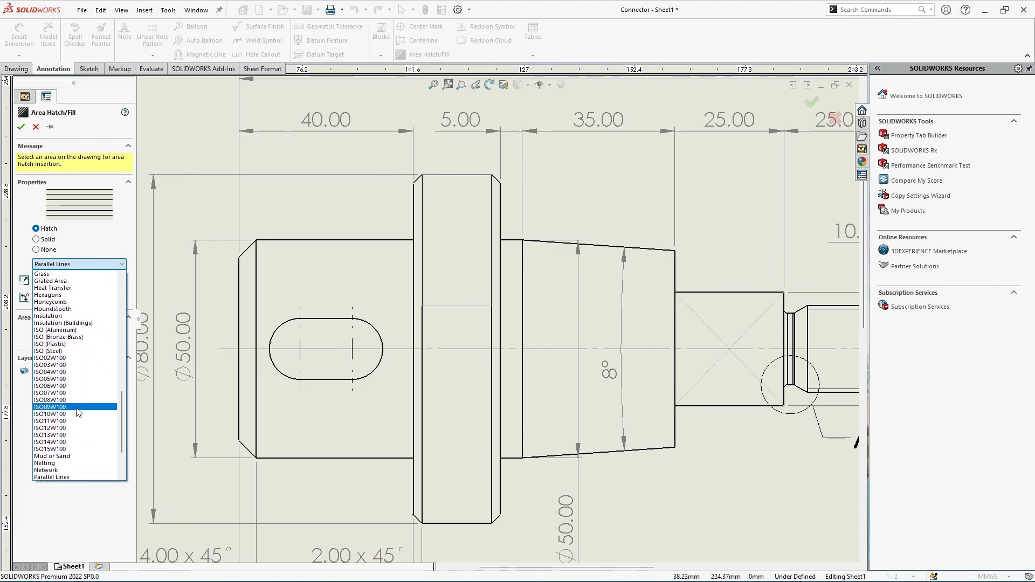
left_click(70, 477)
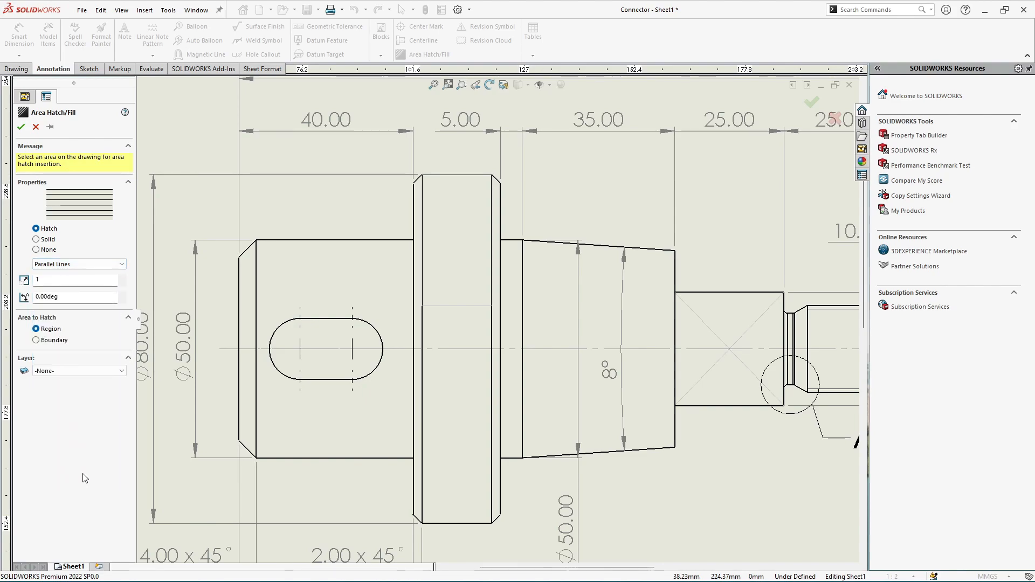
- Apply the parallel-line hatch to the rectangular region on the flange and finish the hatch
left_click(441, 245)
scroll(441, 245, "up", 3)
scroll(463, 289, "down", 4)
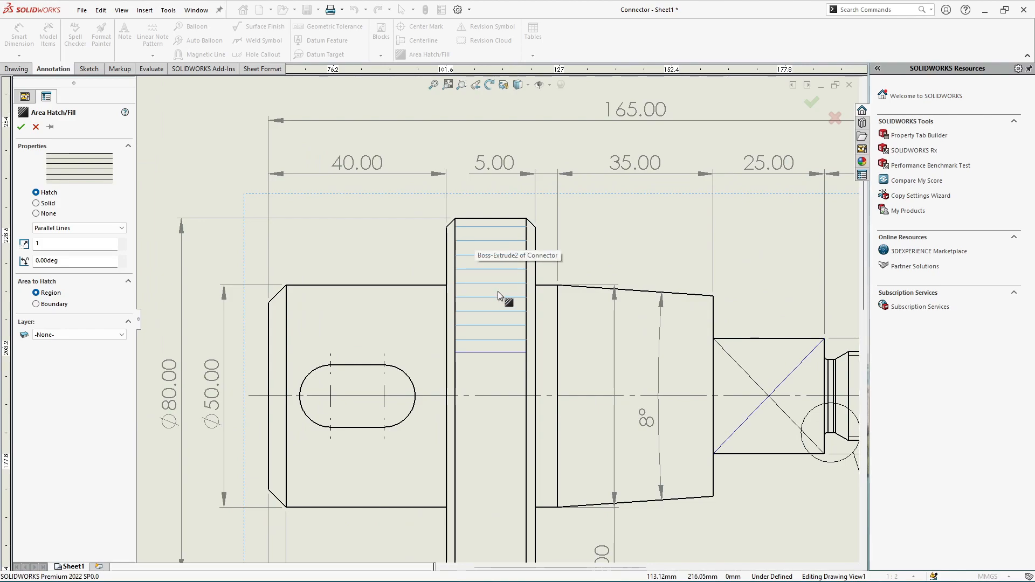
left_click(21, 127)
double_click(186, 138)
scroll(186, 138, "up", 2)
scroll(519, 362, "down", 1)
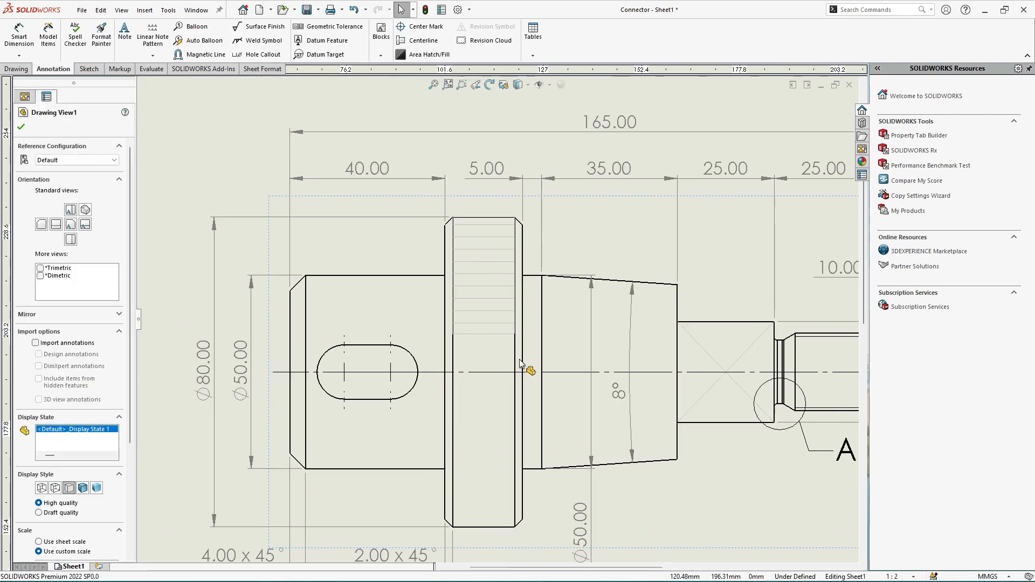
key("Escape")
- Place a note above the tapered section with its leader attached inside the hatched flange region
scroll(525, 367, "down", 1)
scroll(618, 327, "up", 1)
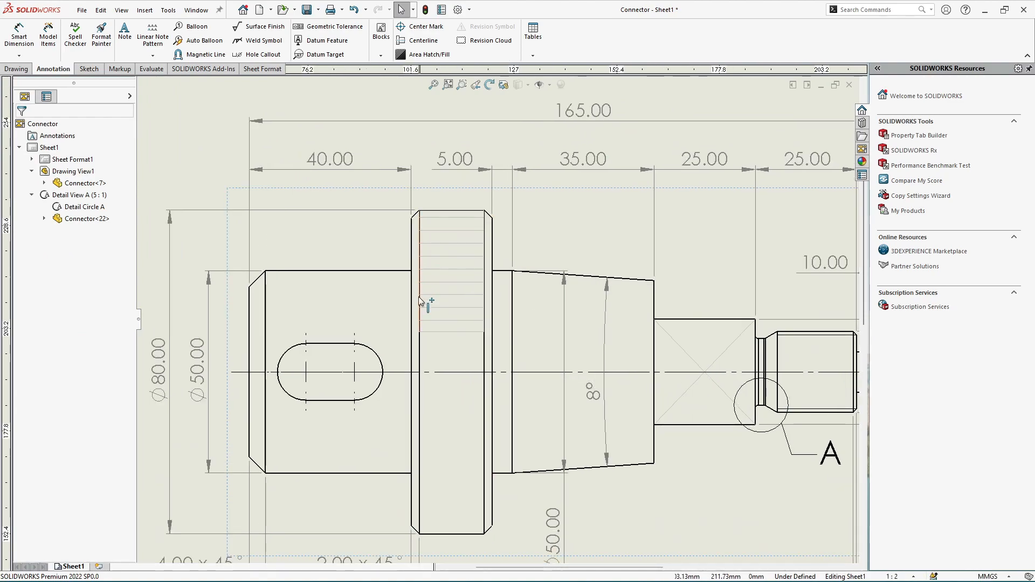
scroll(479, 339, "down", 1)
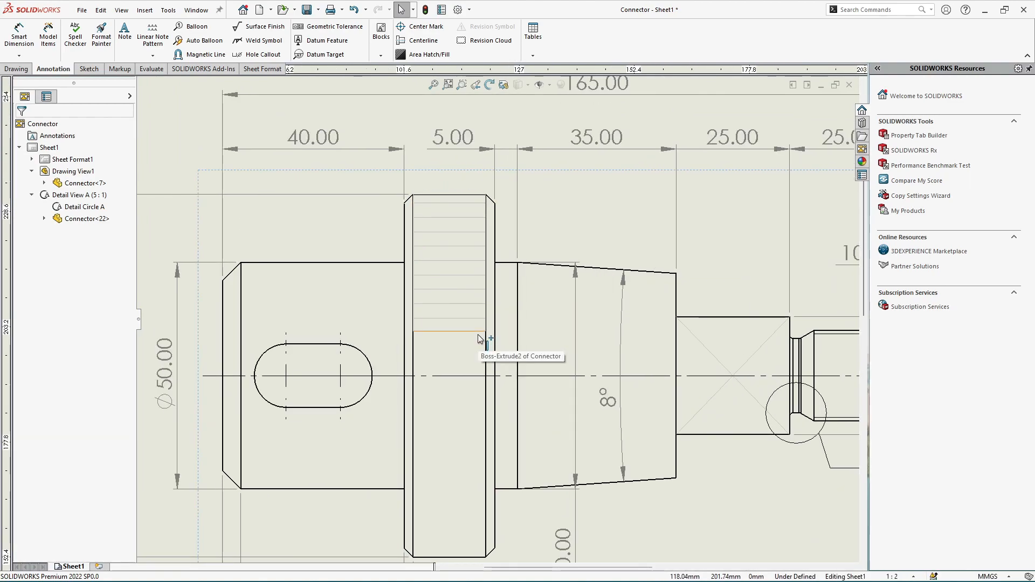
scroll(479, 339, "up", 4)
scroll(458, 281, "down", 4)
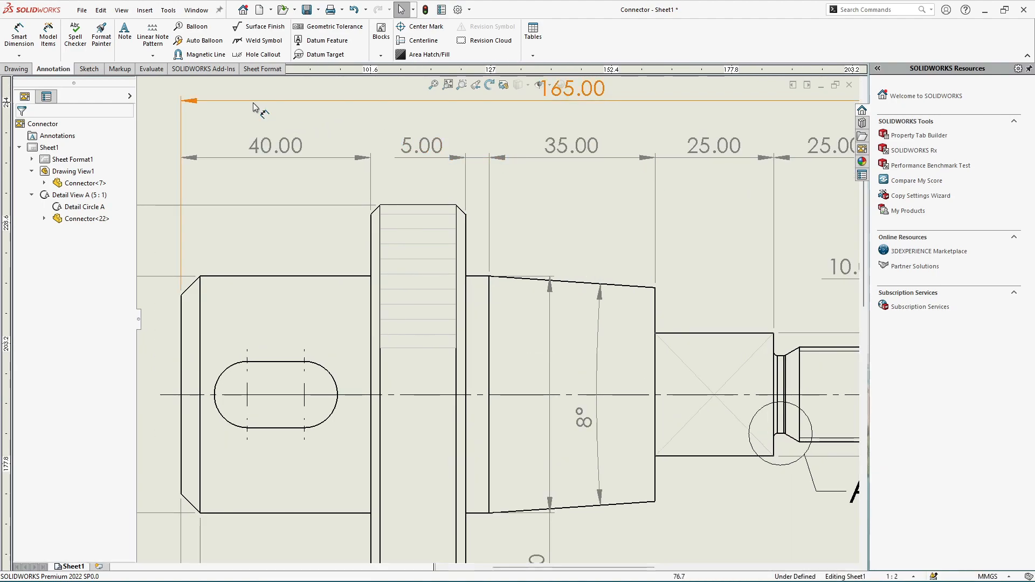
left_click(124, 32)
left_click(441, 276)
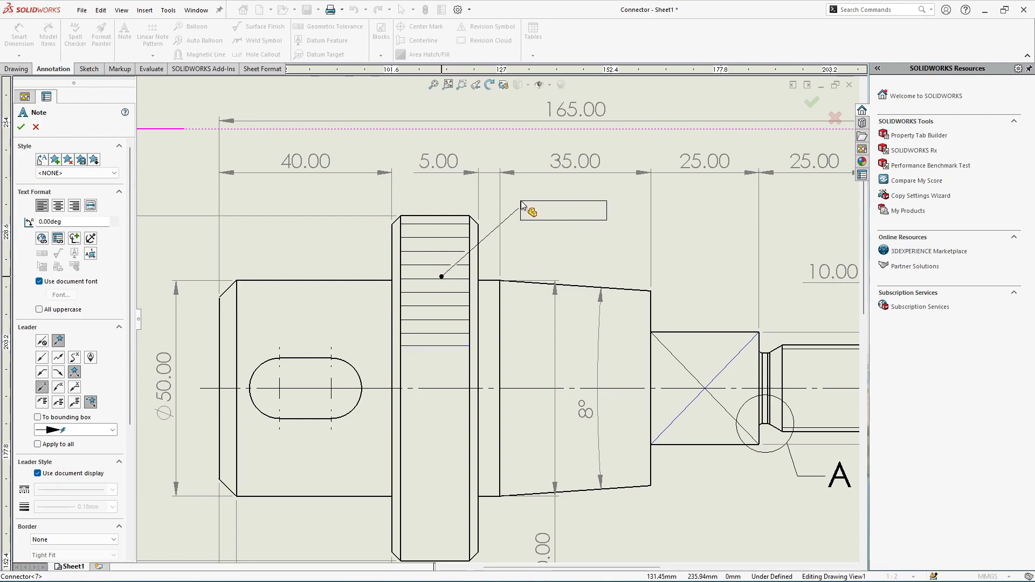
left_click(523, 205)
- Enter the note text "KNURL RGE 1.2" with "ISO: 3403" on a second line, and end the Note command
type("K")
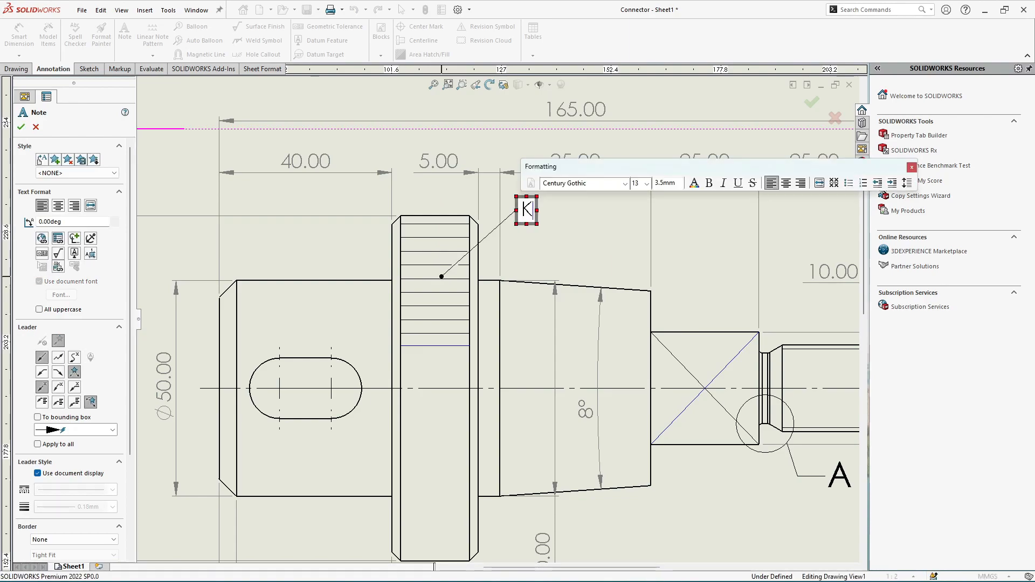
type("NU")
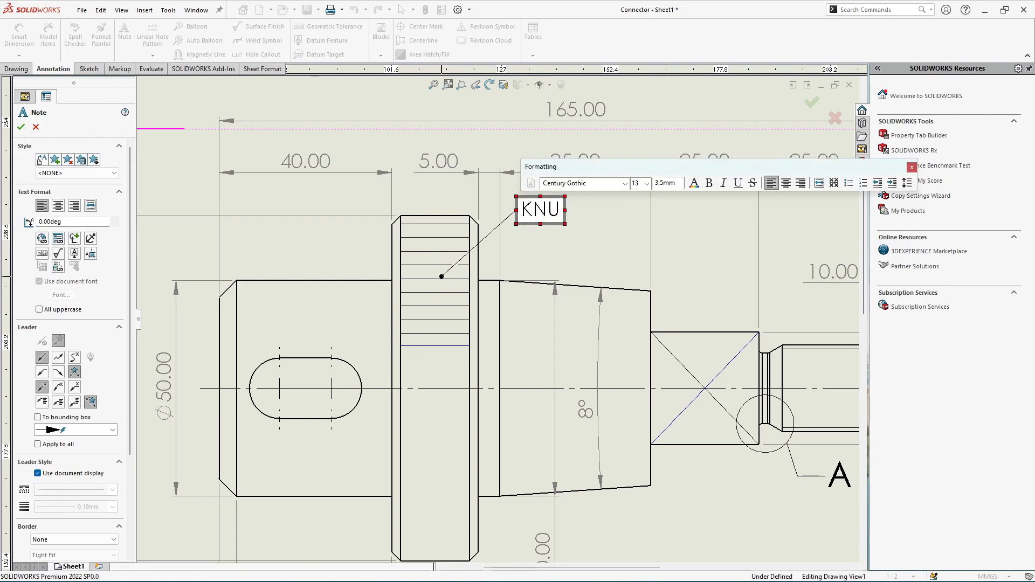
type("RL RGE")
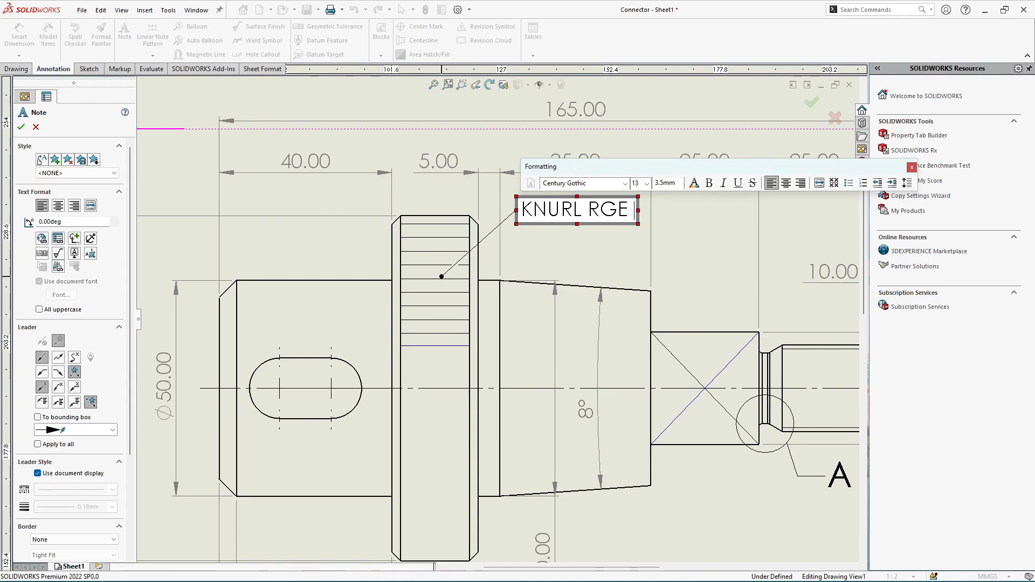
type("1.2")
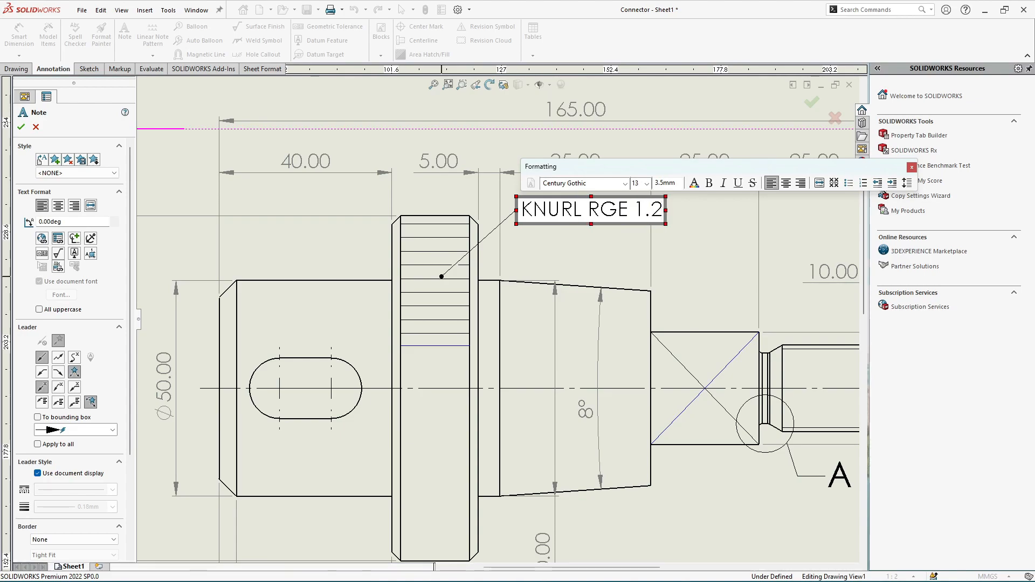
key("Return")
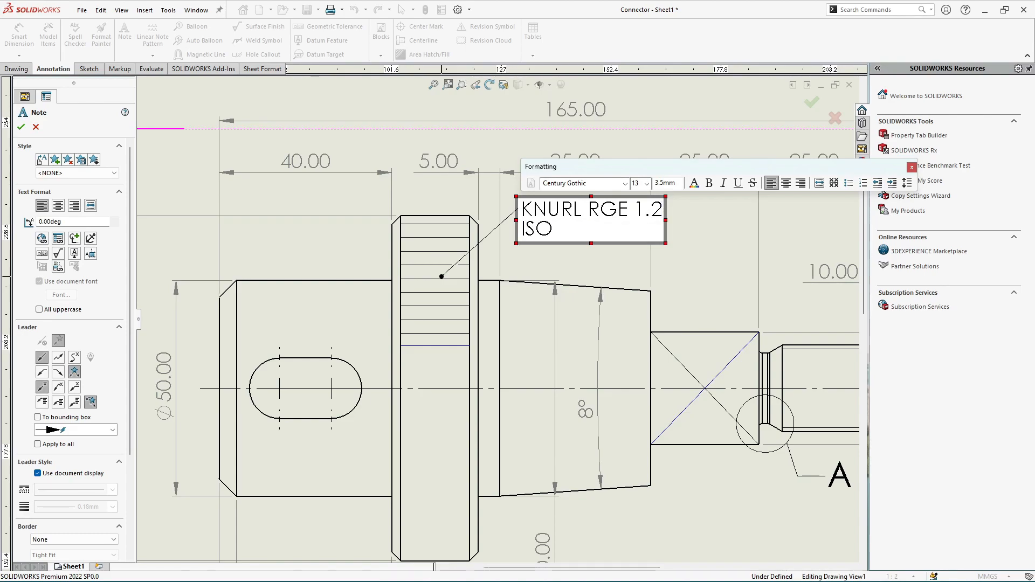
type("ISO:")
left_click(720, 247)
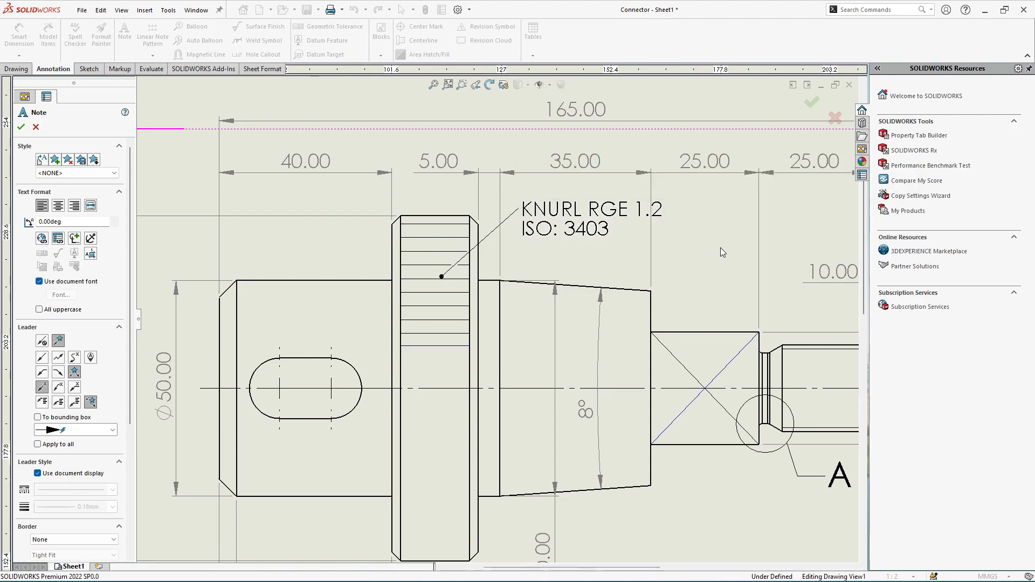
scroll(720, 247, "up", 1)
scroll(565, 280, "down", 1)
key("Escape")
- Give the knurl note an underlined leader and move the note slightly closer to the flange
left_click(561, 240)
scroll(506, 219, "down", 1)
scroll(510, 242, "up", 1)
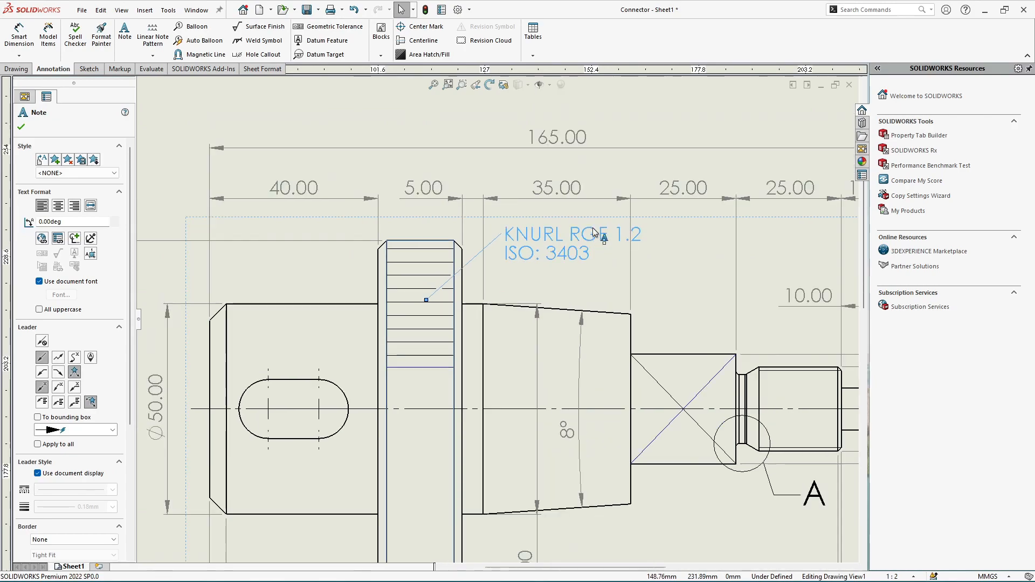
scroll(448, 280, "down", 1)
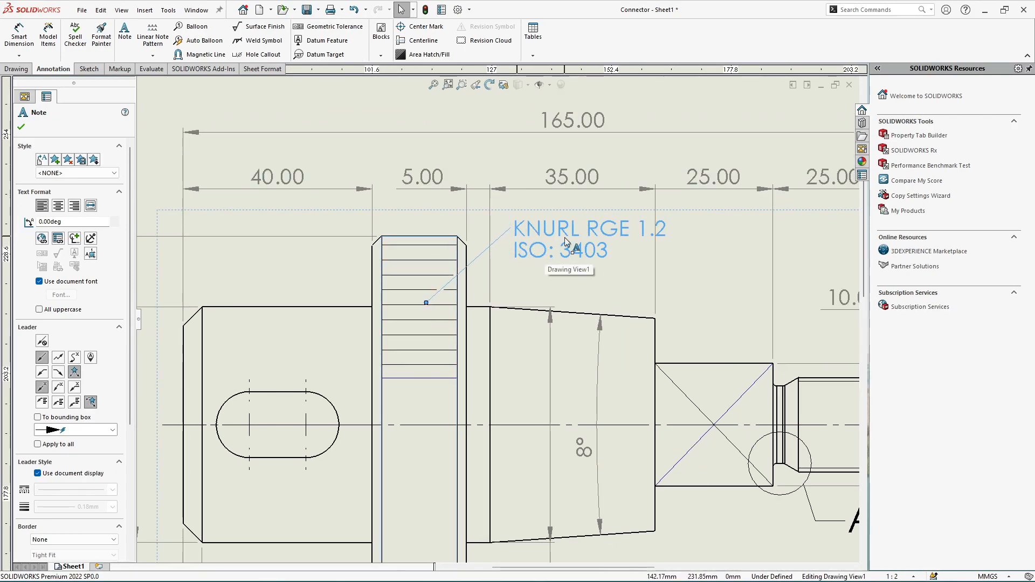
left_click(76, 390)
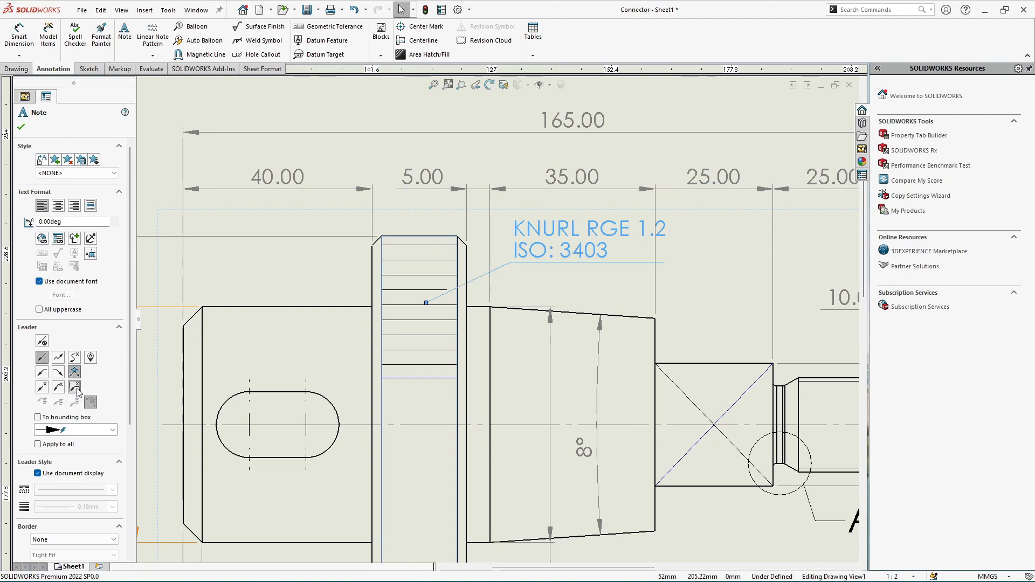
left_click(21, 128)
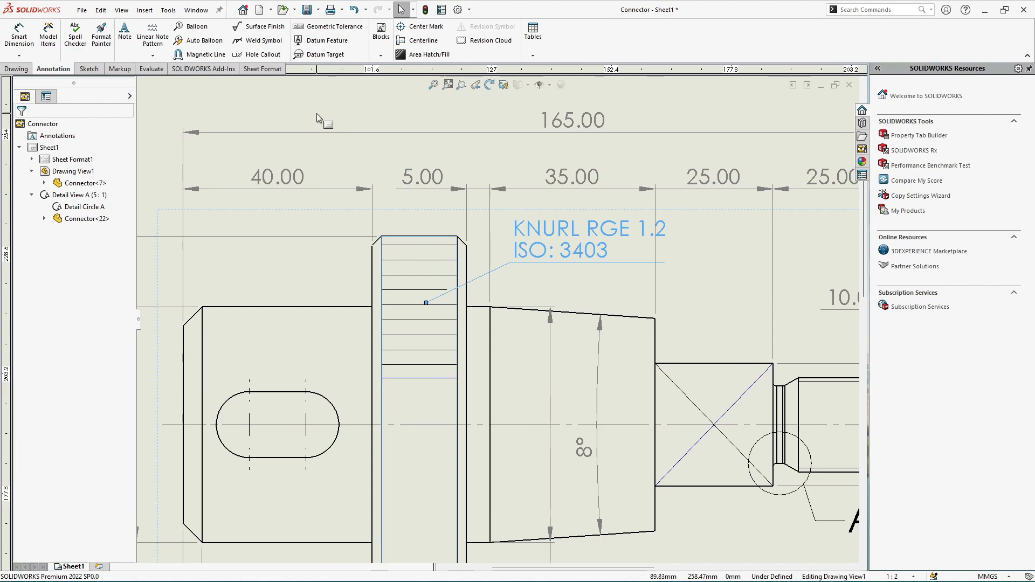
scroll(618, 244, "down", 2)
left_click_drag(618, 244, 579, 251)
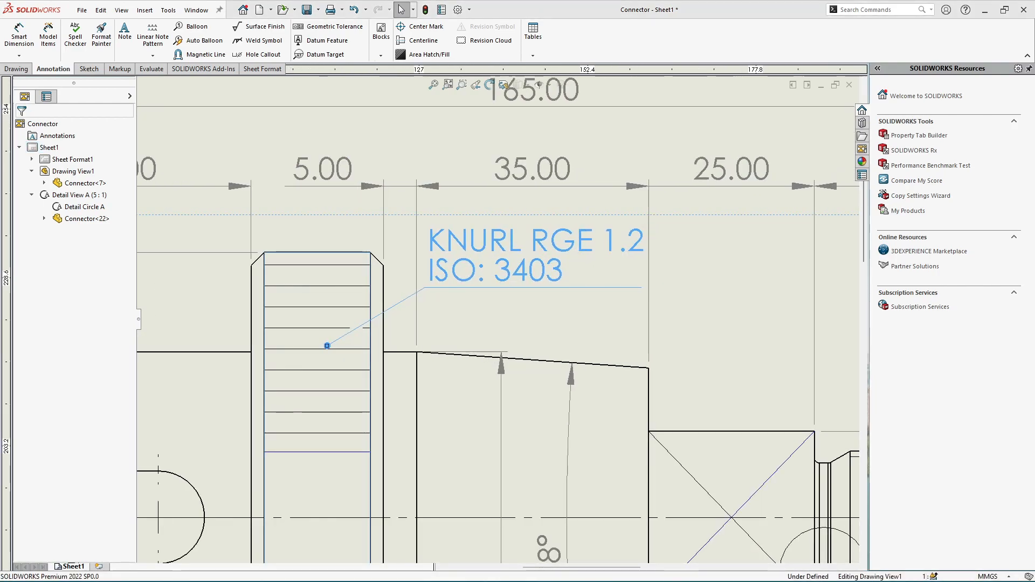
left_click(730, 293)
- Examine the main view with its knurl callout and dimensions, then the keyway slot on the shaft
scroll(676, 323, "up", 3)
scroll(619, 190, "up", 2)
scroll(566, 490, "down", 1)
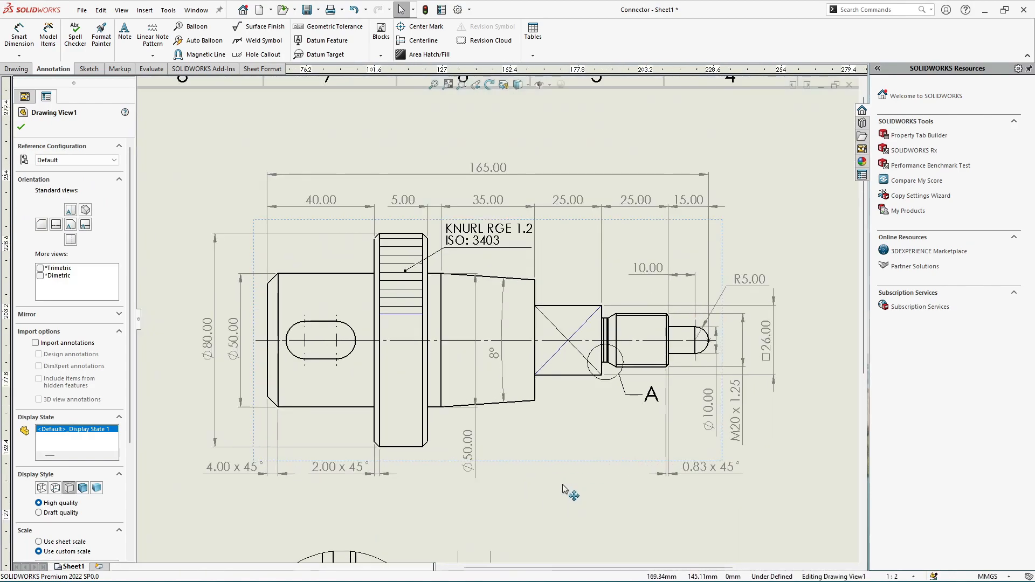
scroll(734, 305, "up", 1)
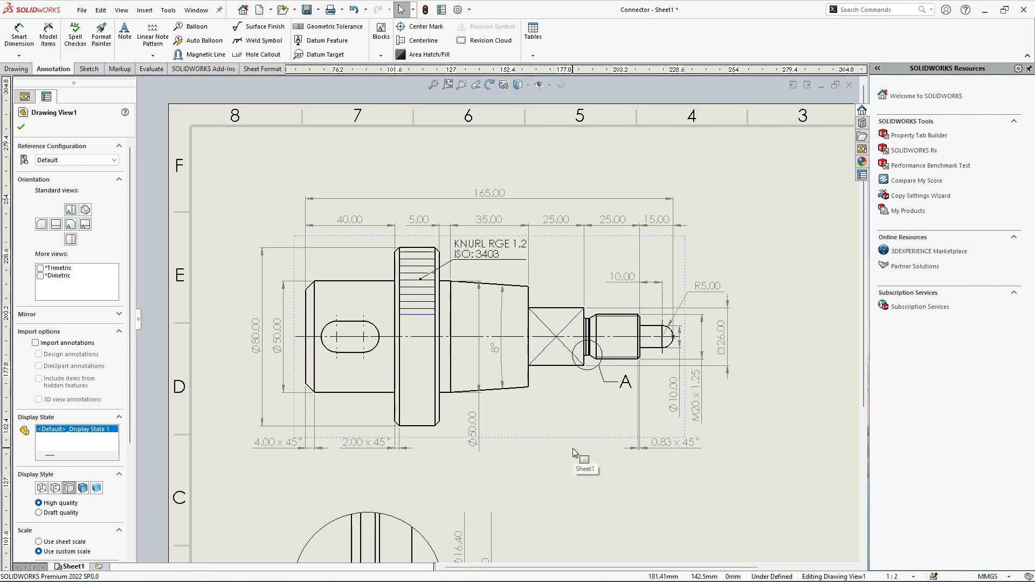
scroll(313, 334, "down", 2)
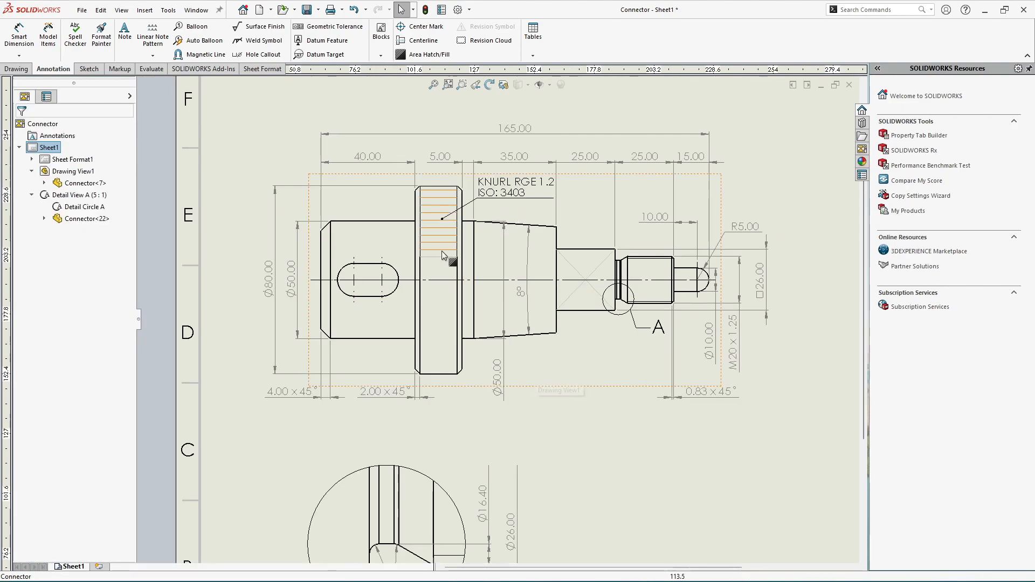
scroll(442, 255, "down", 3)
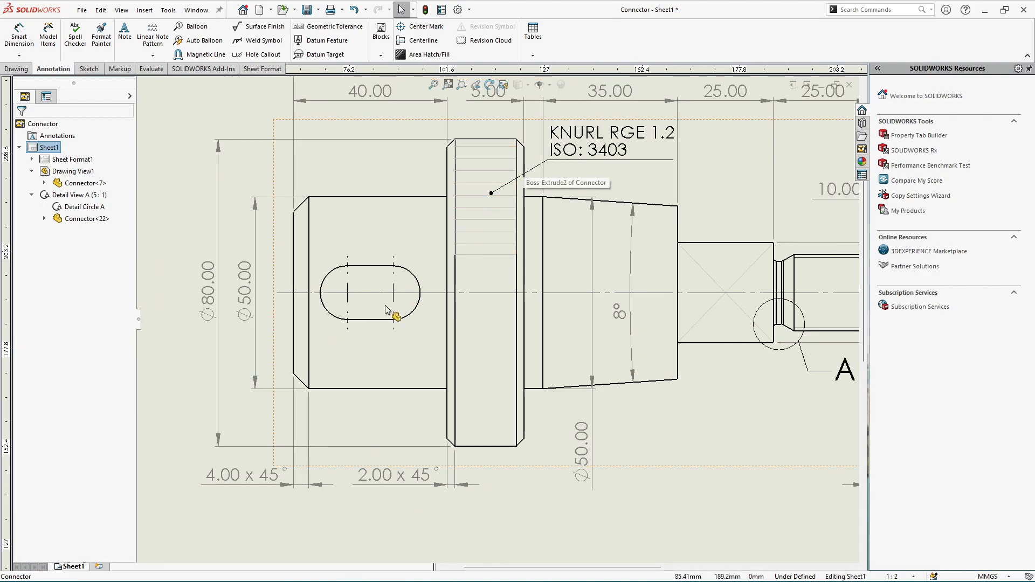
scroll(337, 298, "down", 2)
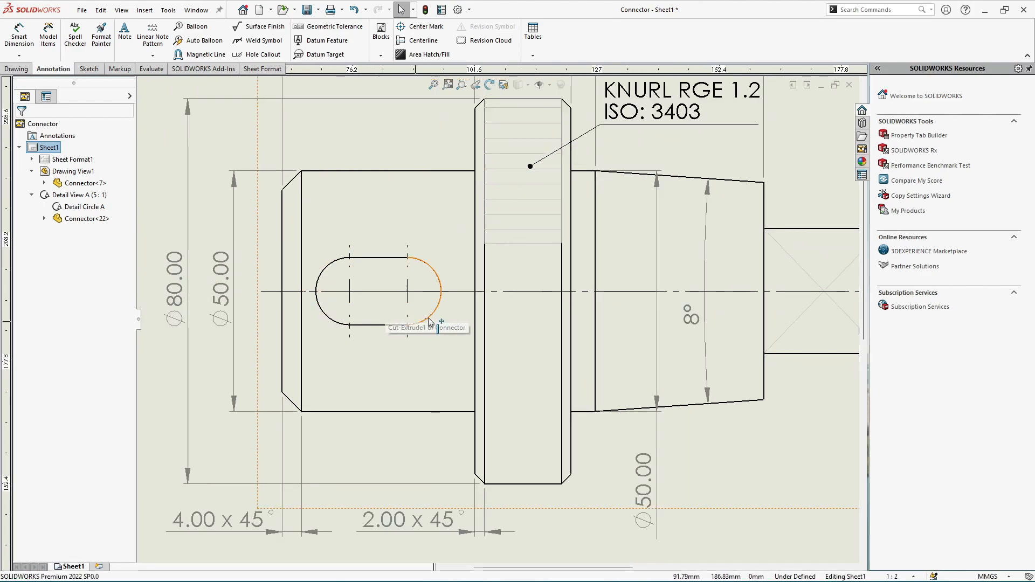
scroll(345, 313, "up", 2)
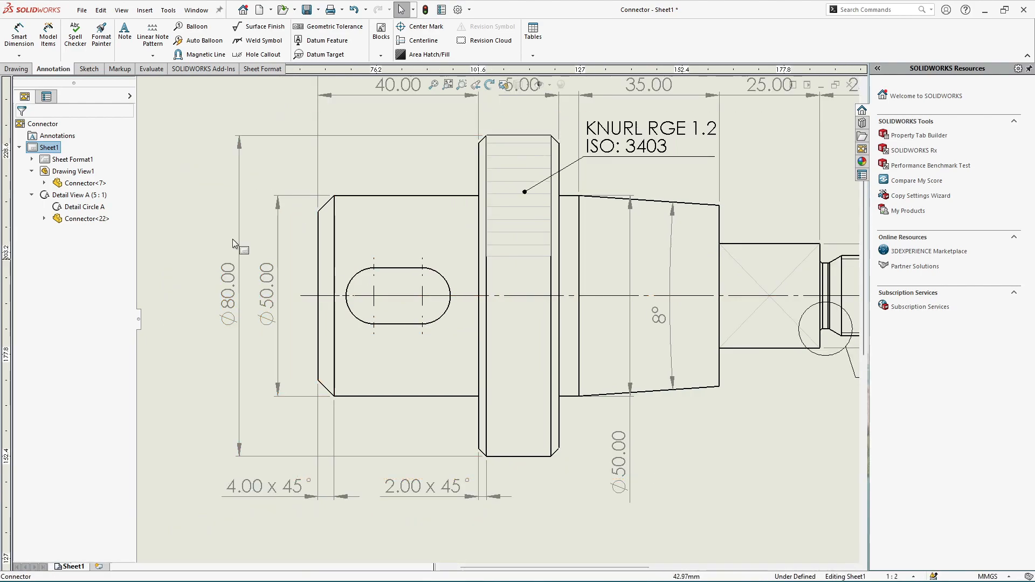
- Dimension the distance between the two end-arc centres of the keyway slot, placing it above the main view
left_click(19, 35)
scroll(323, 302, "down", 2)
left_click(384, 273)
left_click(481, 269)
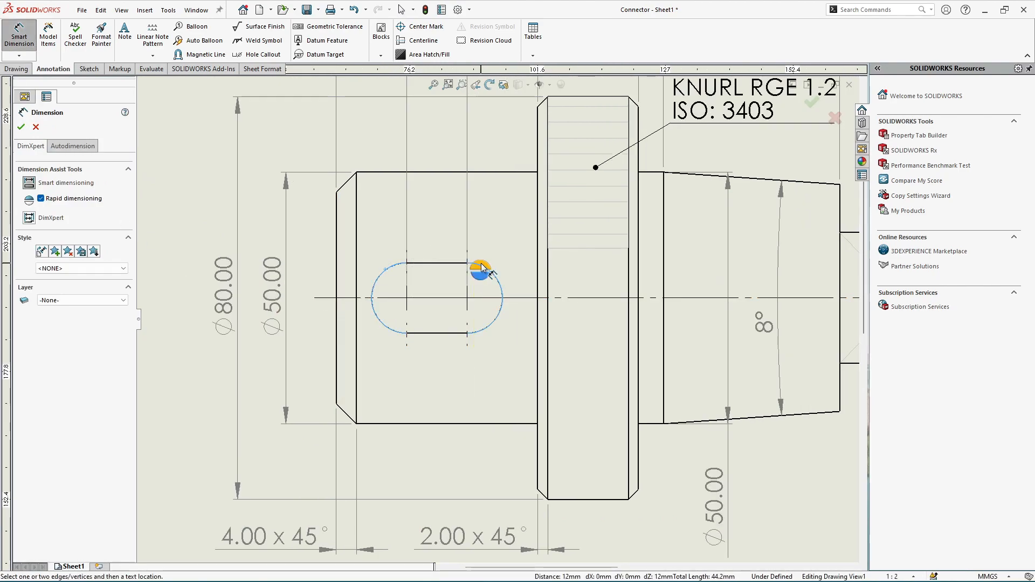
left_click(478, 266)
scroll(481, 269, "up", 3)
scroll(476, 220, "down", 4)
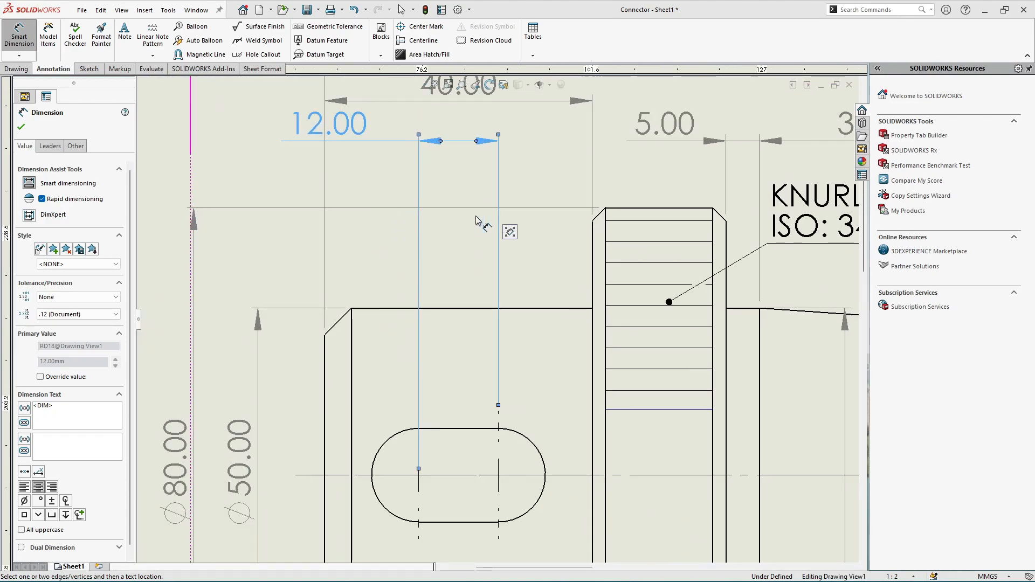
- Move the slot's centre-distance dimension down to just above the shaft and centre its text between the extension lines
key("Escape")
left_click_drag(348, 129, 472, 259)
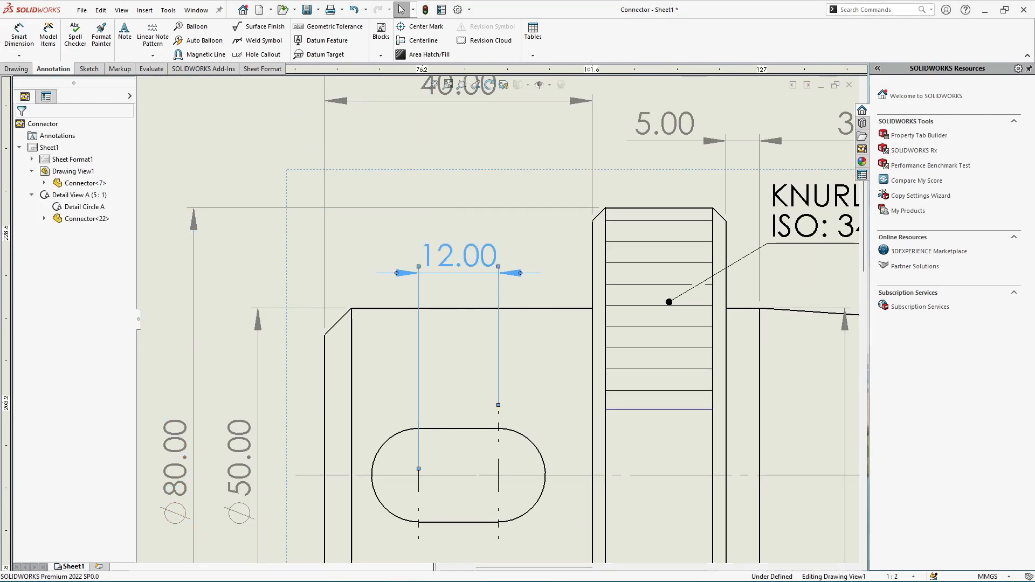
scroll(472, 259, "up", 4)
scroll(480, 450, "down", 4)
key("Escape")
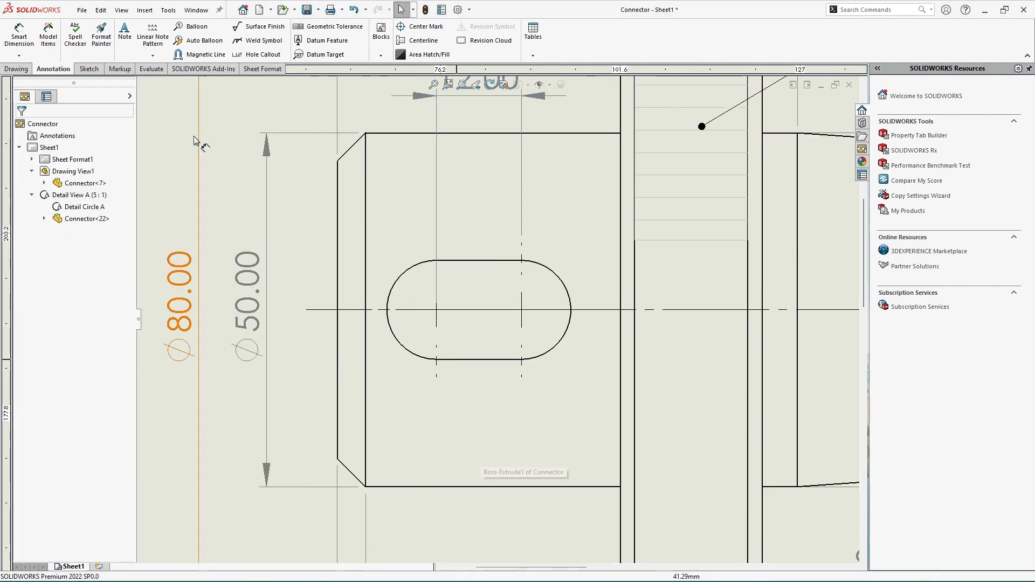
- Dimension the radius of the keyway slot's left end arc, placing the text below the shaft
left_click(19, 34)
left_click(406, 351)
scroll(406, 345, "up", 3)
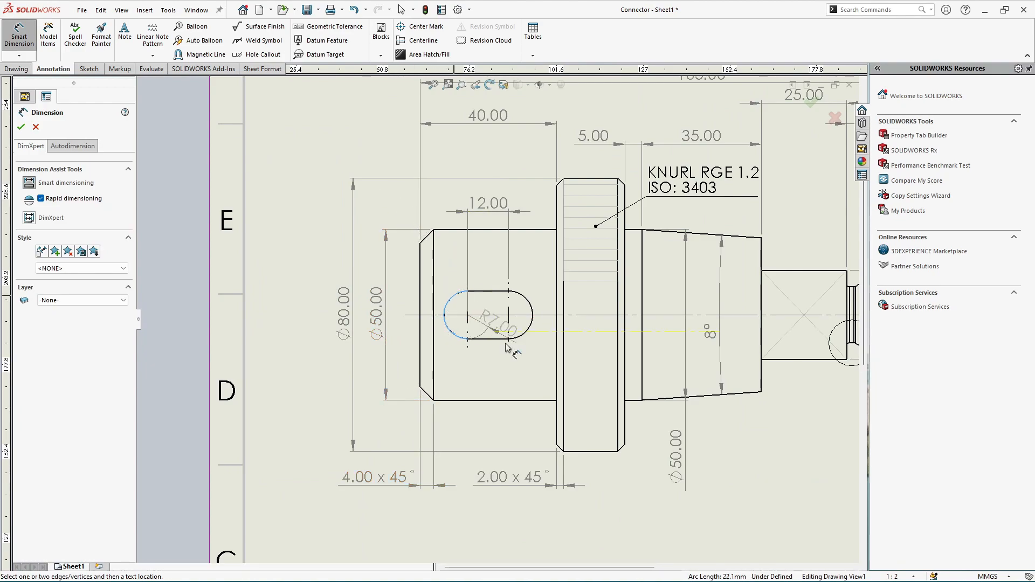
left_click(521, 436)
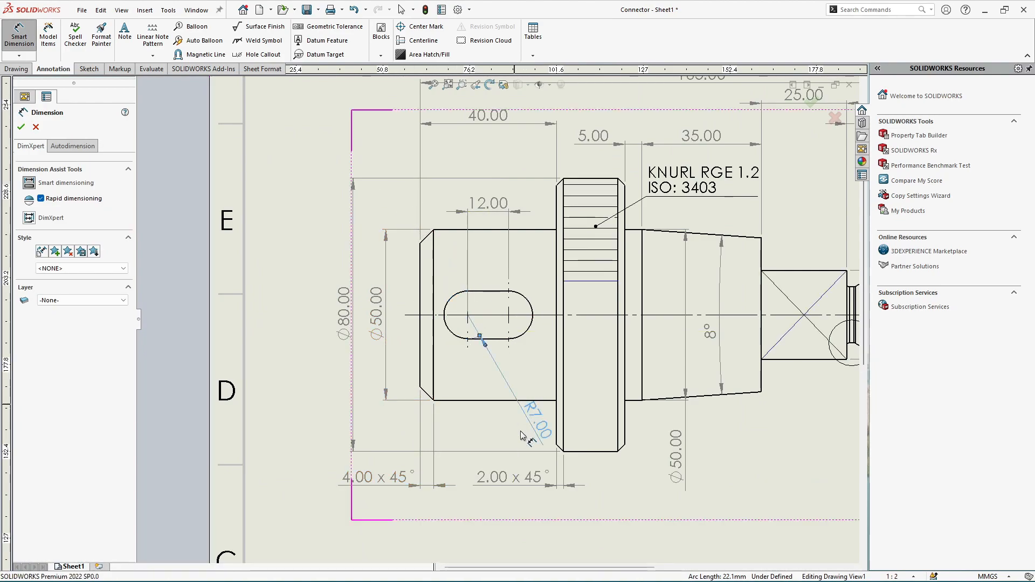
key("Escape")
- Move the slot radius dimension to the lower left of the shaft and set its custom text position to horizontal text on a bent leader
scroll(533, 431, "down", 2)
left_click_drag(541, 429, 361, 431)
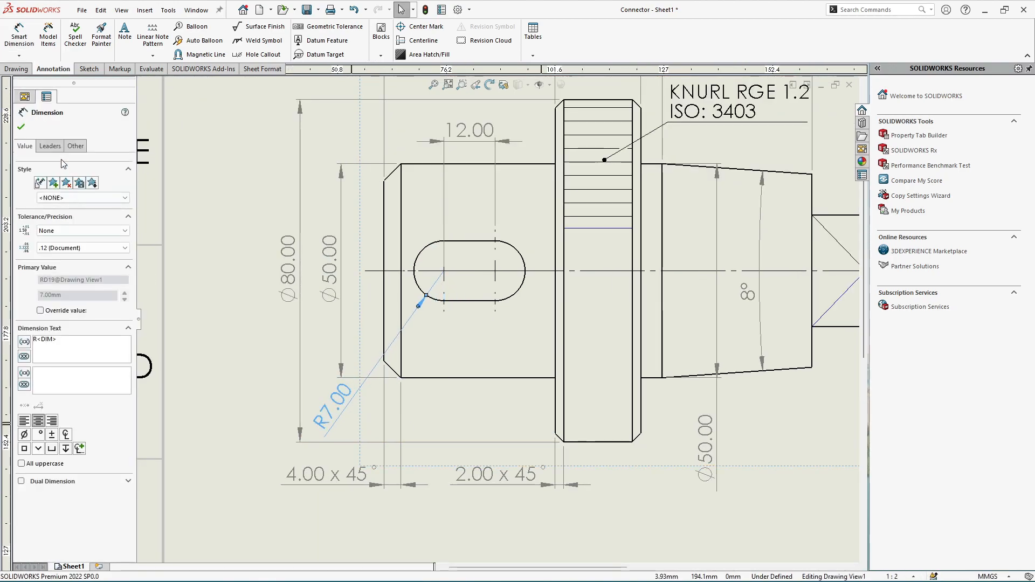
left_click(62, 386)
left_click(56, 404)
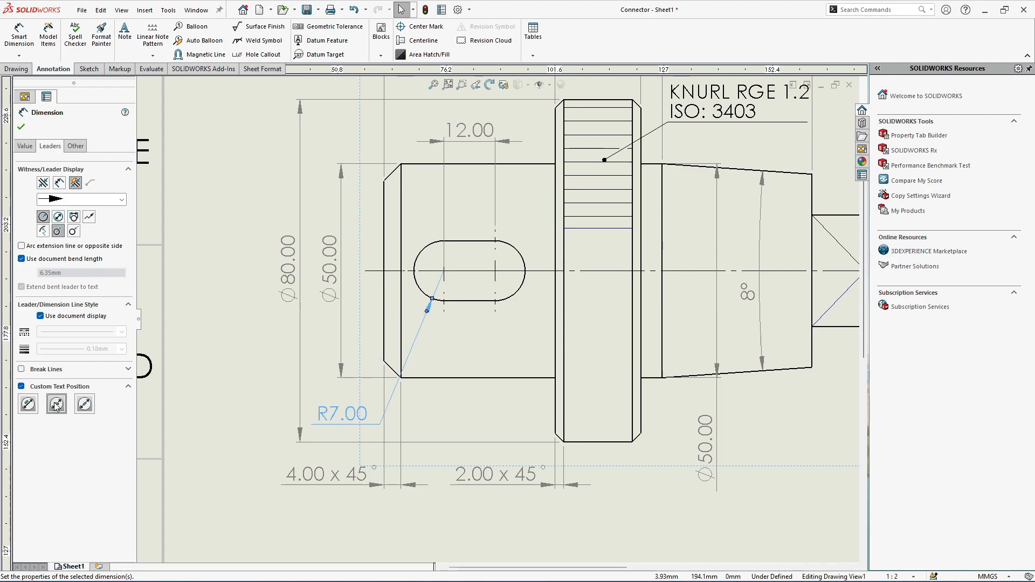
left_click(21, 128)
- Reposition the slot radius dimension above the 4.00 x 45° chamfer dimension, beside the shaft's lower left corner
scroll(336, 347, "up", 3)
scroll(335, 348, "down", 4)
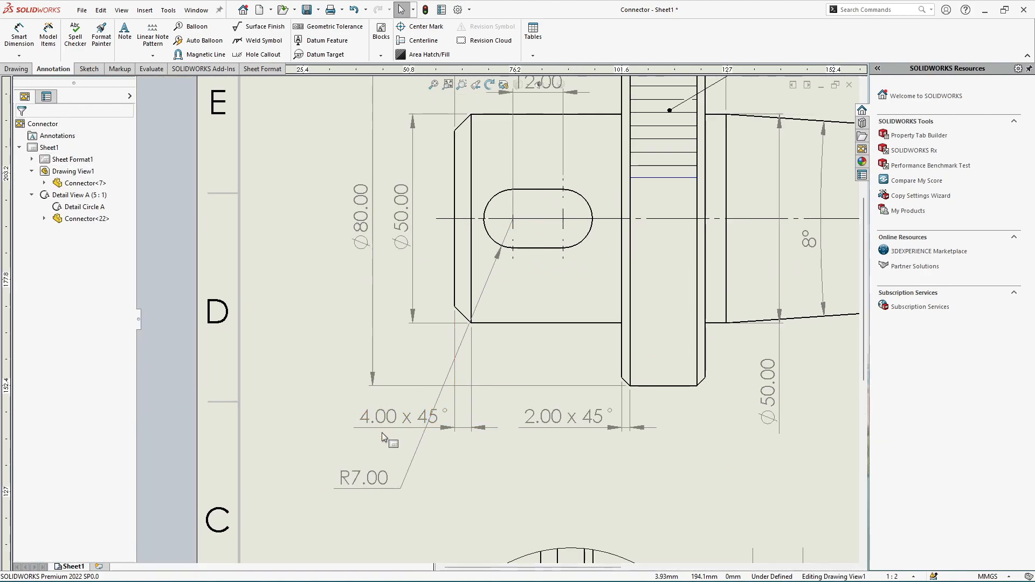
mouse_move(380, 483)
left_mouse_down()
mouse_move(410, 429)
mouse_move(425, 355)
left_mouse_up()
left_click(245, 318)
- Examine the dimensioned main view, especially the keyway slot on the shaft
scroll(245, 318, "up", 5)
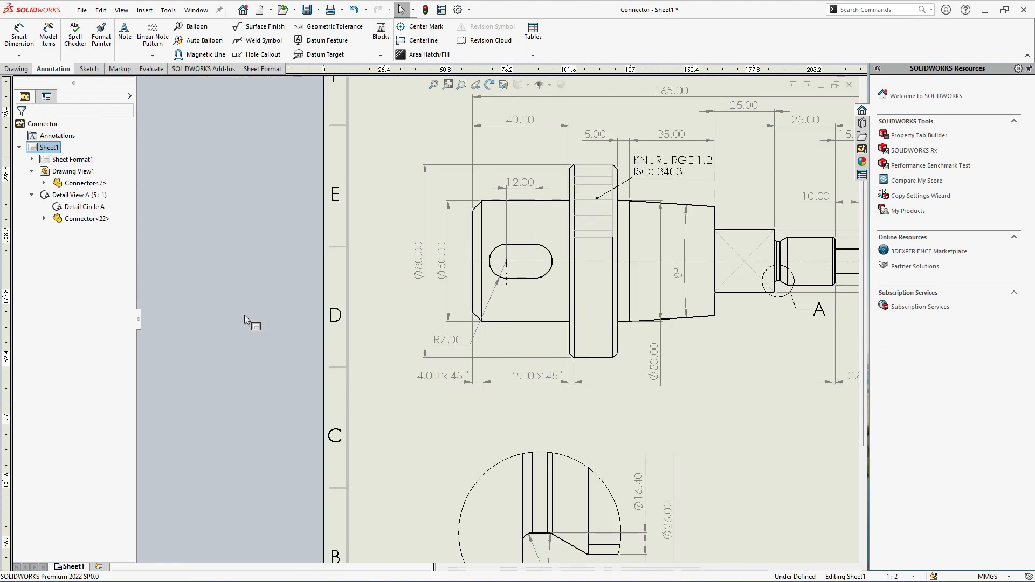
scroll(727, 344, "down", 1)
scroll(592, 313, "down", 2)
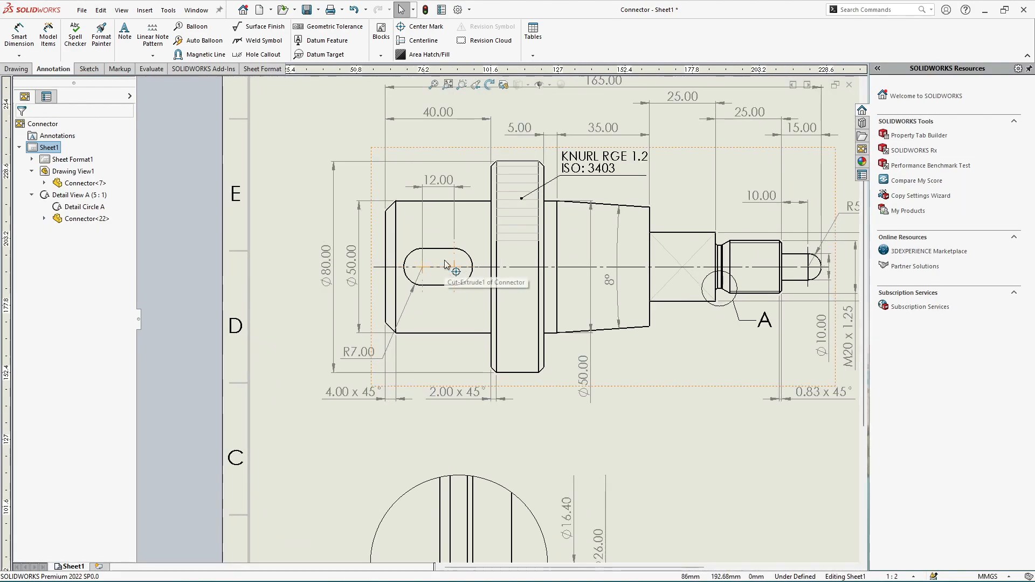
scroll(409, 253, "down", 1)
scroll(315, 214, "up", 2)
scroll(570, 288, "down", 1)
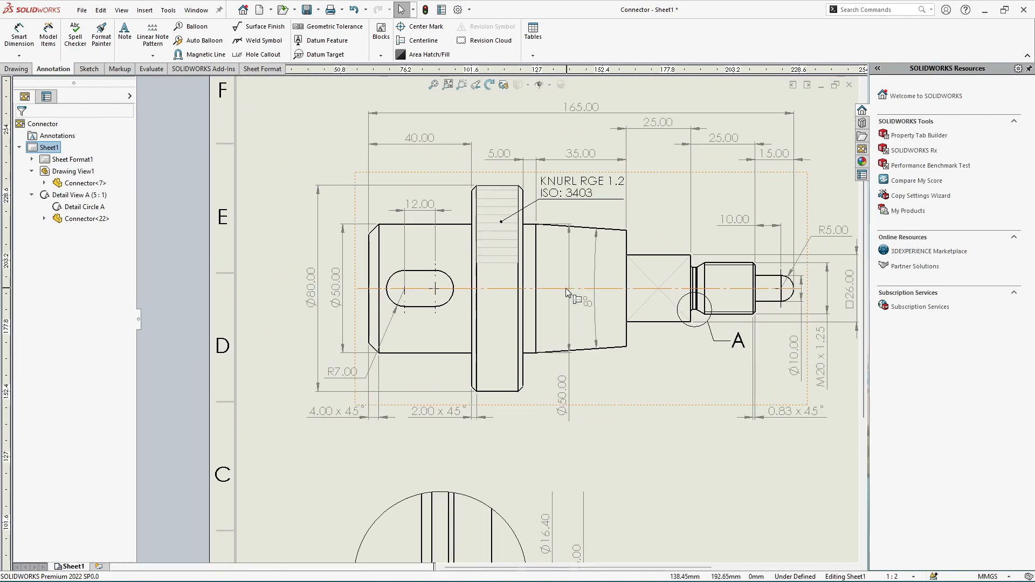
scroll(442, 293, "down", 1)
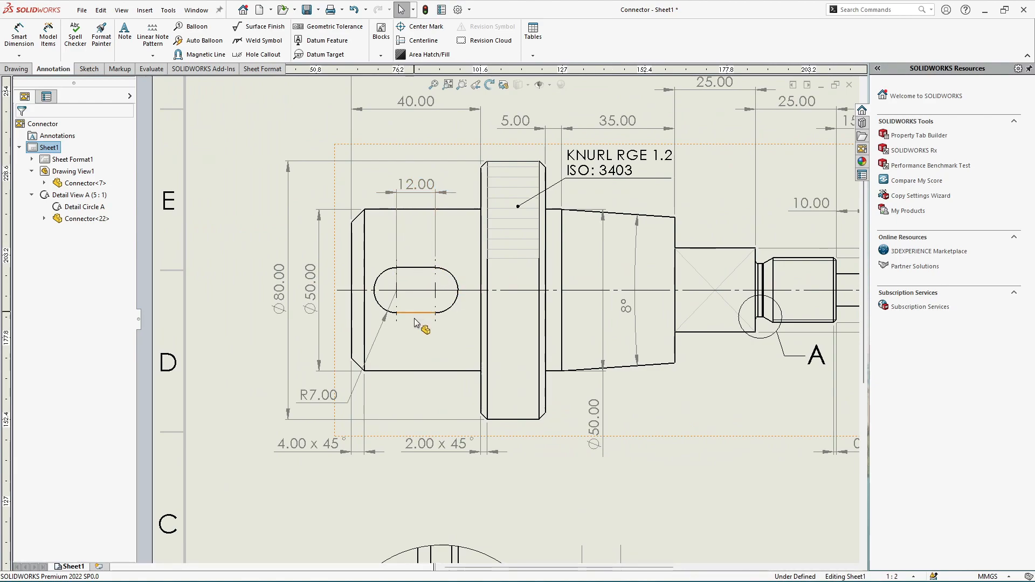
scroll(423, 319, "up", 1)
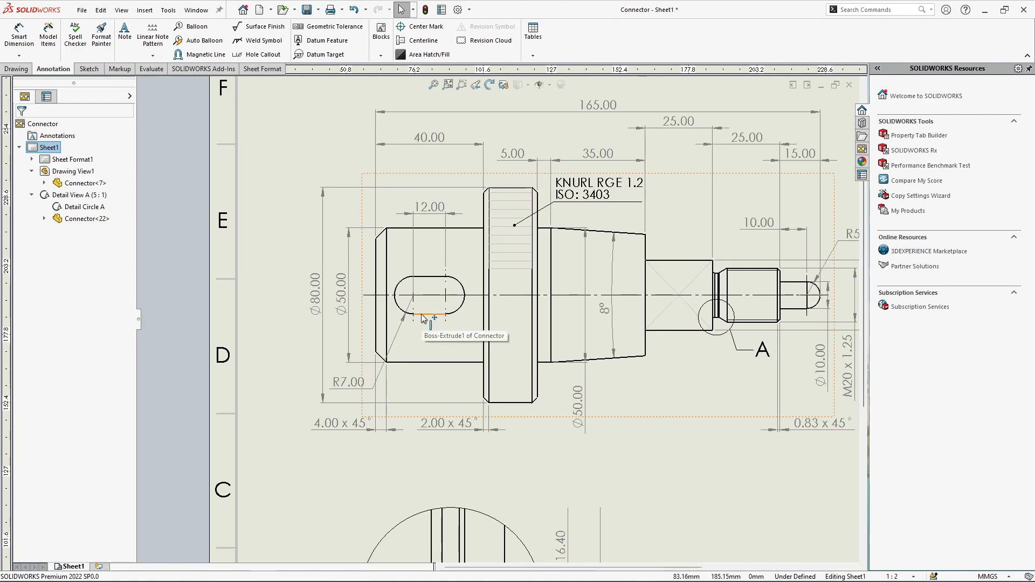
scroll(426, 302, "down", 1)
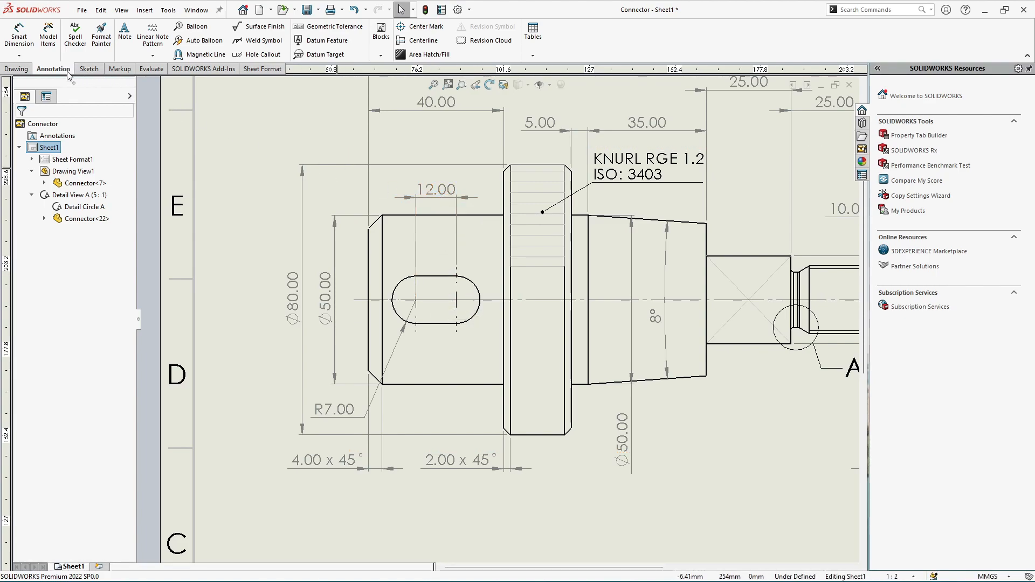
- Create section view B-B with a vertical cutting line through the middle of the keyway slot, placing it right of the main view
left_click(22, 69)
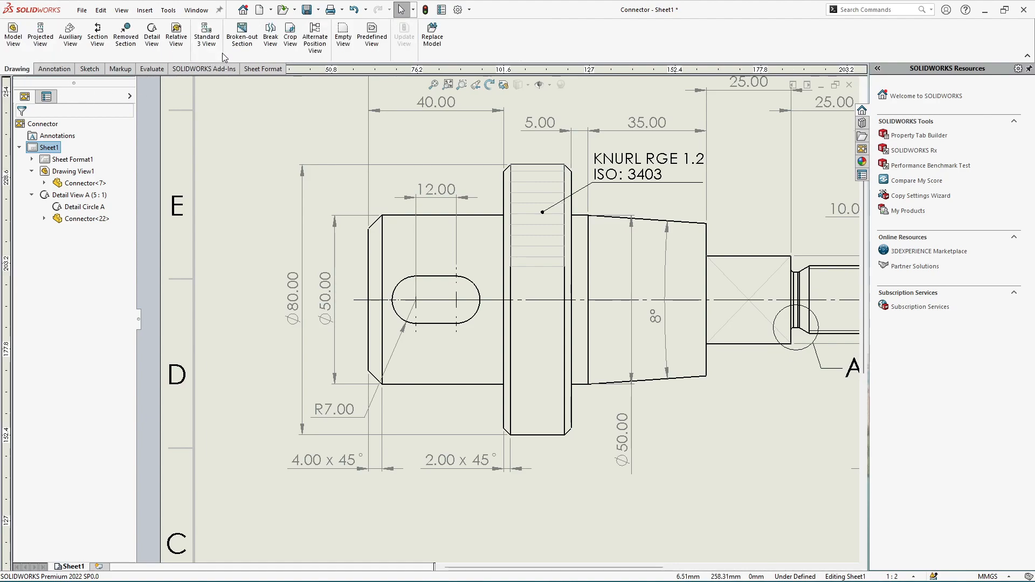
left_click(99, 40)
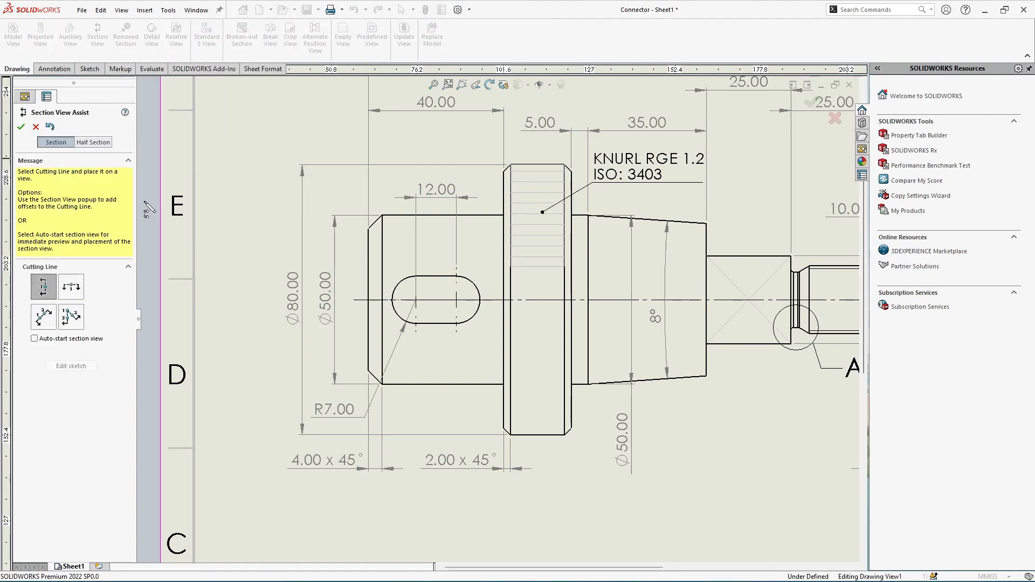
left_click(432, 301)
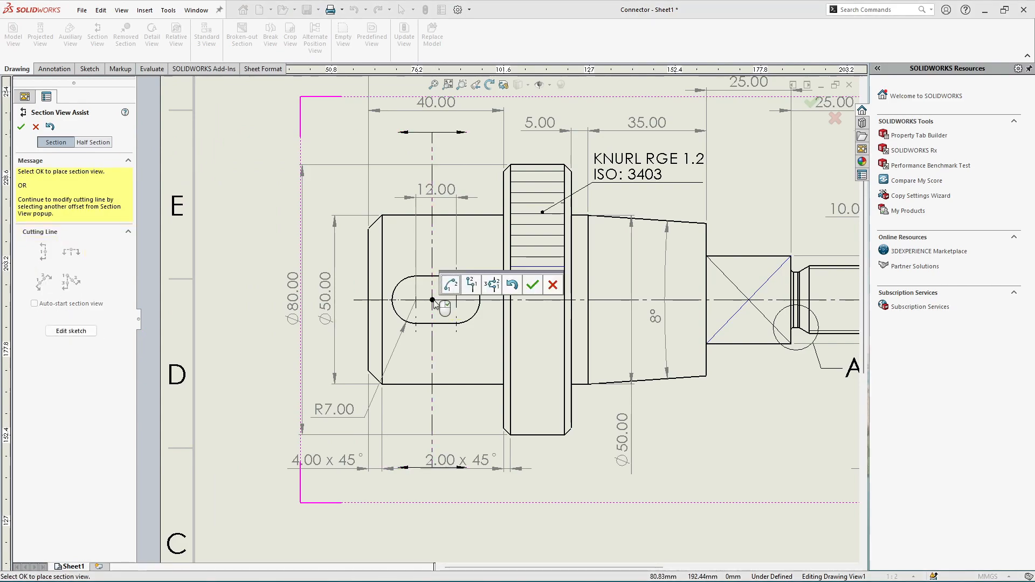
left_click(533, 285)
scroll(509, 299, "up", 5)
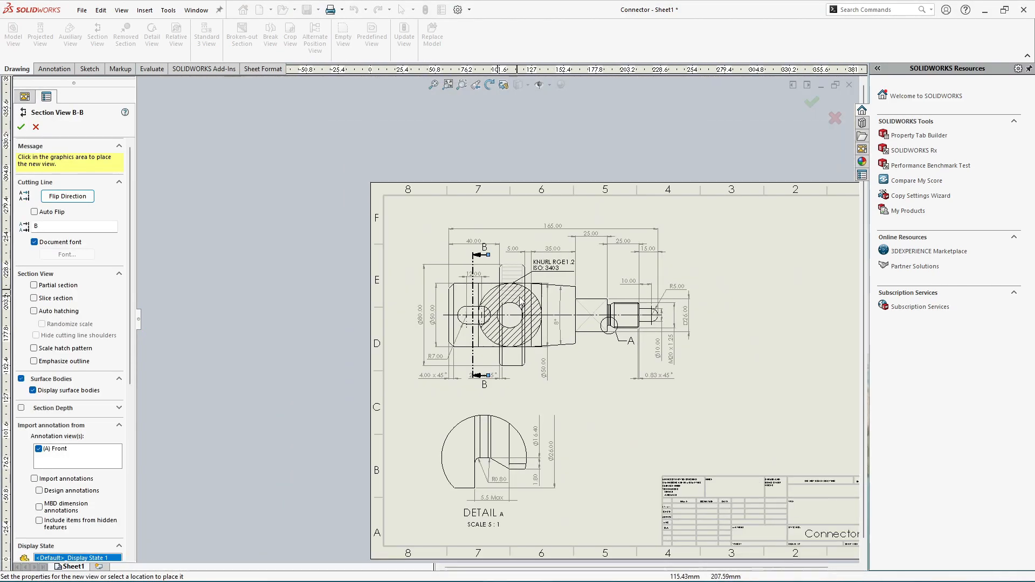
left_click(767, 317)
scroll(767, 316, "down", 2)
left_click(771, 319)
- Shift the slot's 12.00 dimension text to the left, clear of the B-B cutting line
scroll(242, 271, "down", 1)
scroll(519, 257, "up", 3)
scroll(421, 216, "down", 3)
scroll(453, 180, "down", 2)
scroll(452, 180, "down", 1)
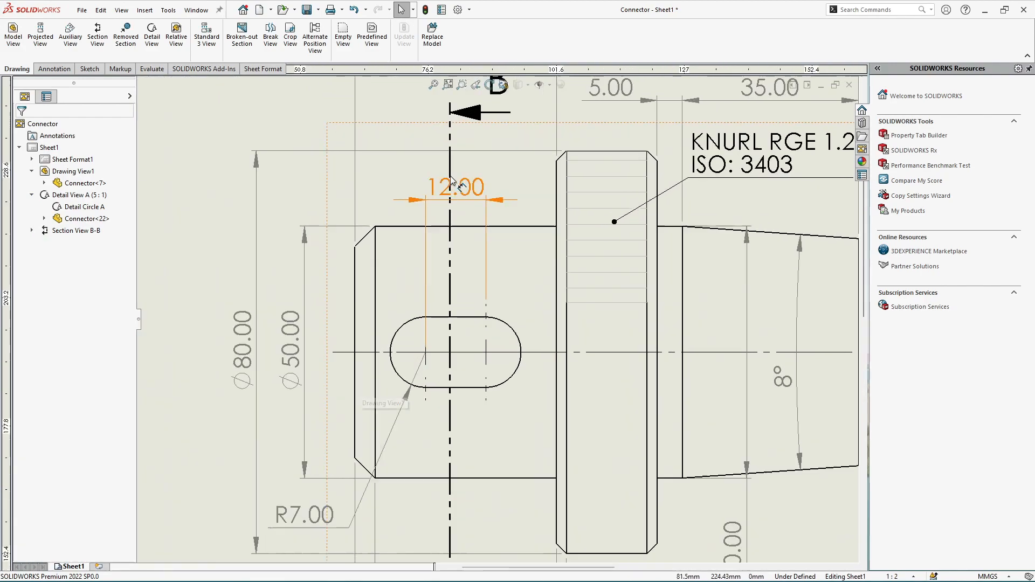
left_click_drag(456, 187, 393, 186)
left_click(203, 161)
- Move the flange's 2.00 x 45° chamfer dimension text to the right, away from the lower B-B section arrow
scroll(203, 161, "up", 4)
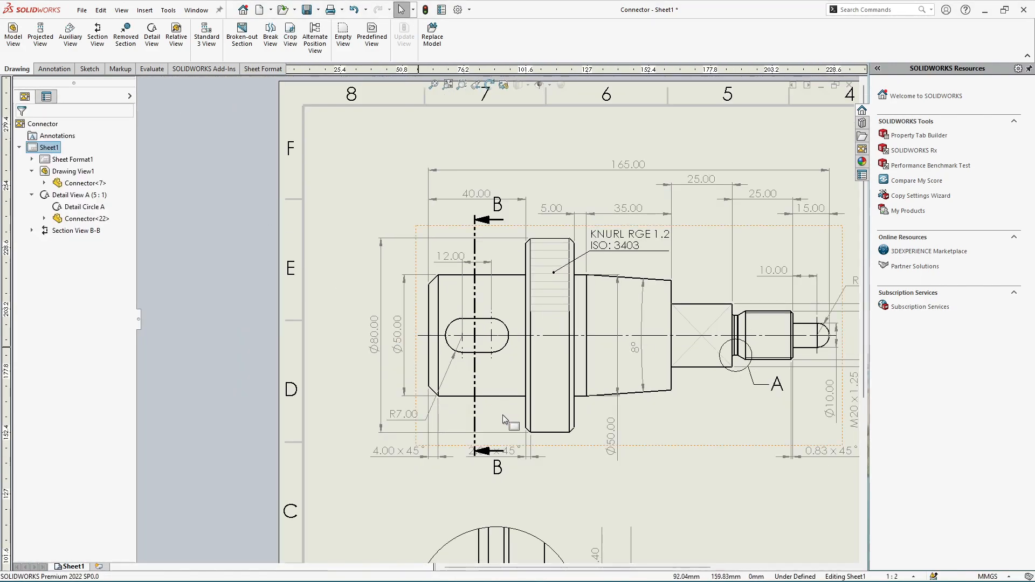
scroll(503, 483, "down", 2)
left_click_drag(518, 412, 645, 419)
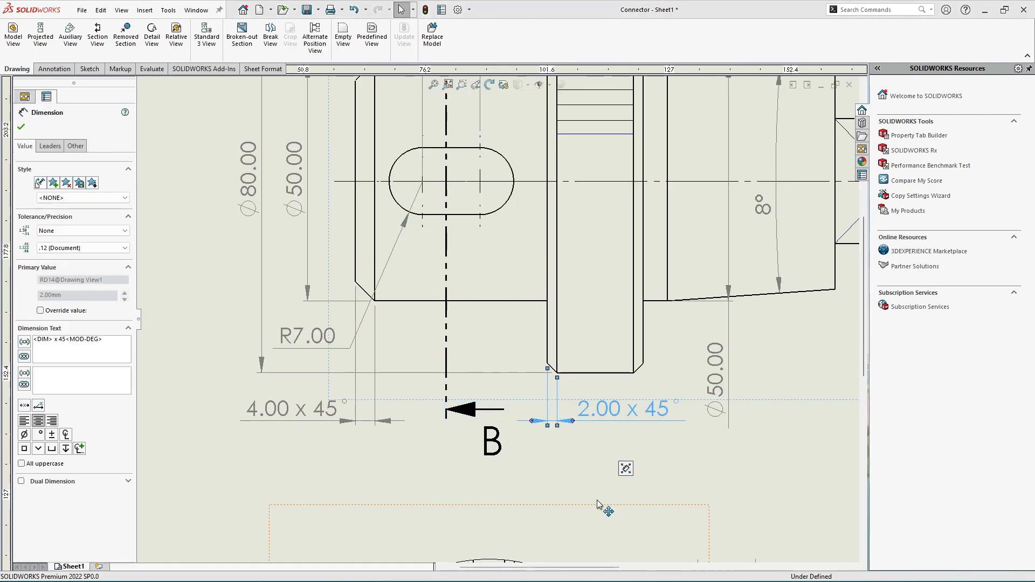
left_click(596, 502)
- Dimension the distance from the shaft's left end face to the keyway slot's left arc centre, placing it above the view
scroll(338, 423, "up", 2)
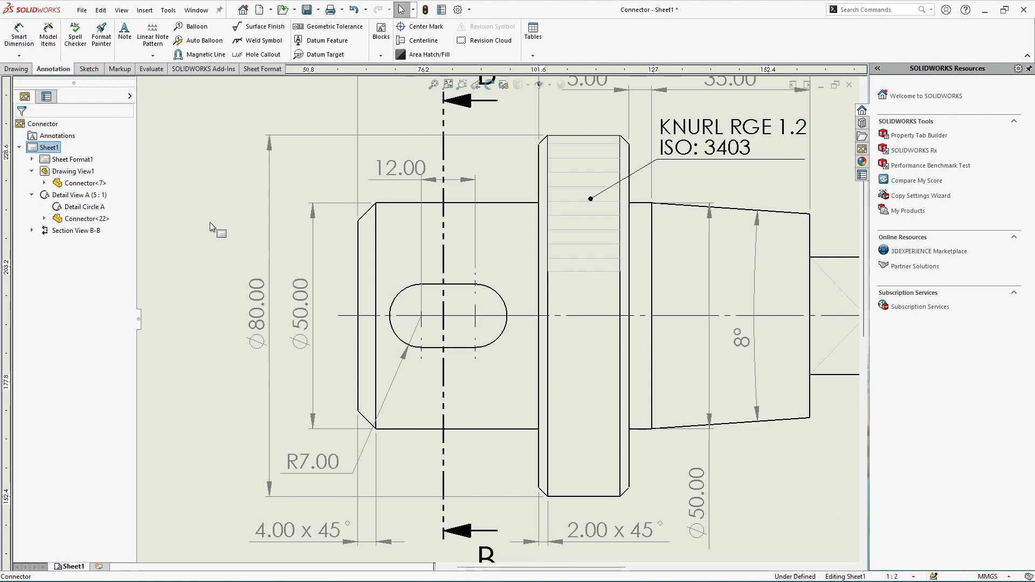
scroll(478, 328, "up", 1)
scroll(441, 367, "down", 1)
scroll(441, 370, "down", 1)
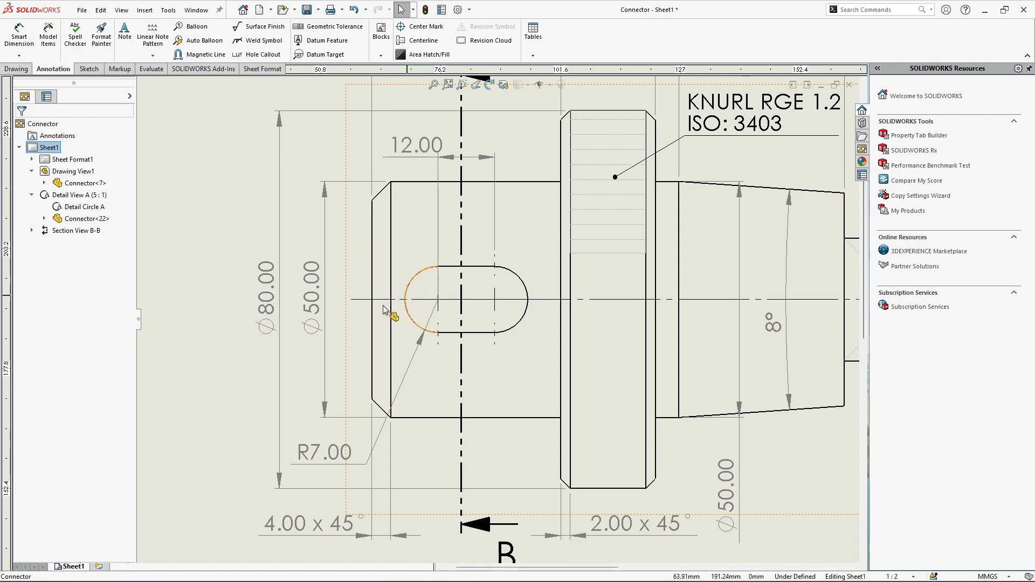
left_click(20, 36)
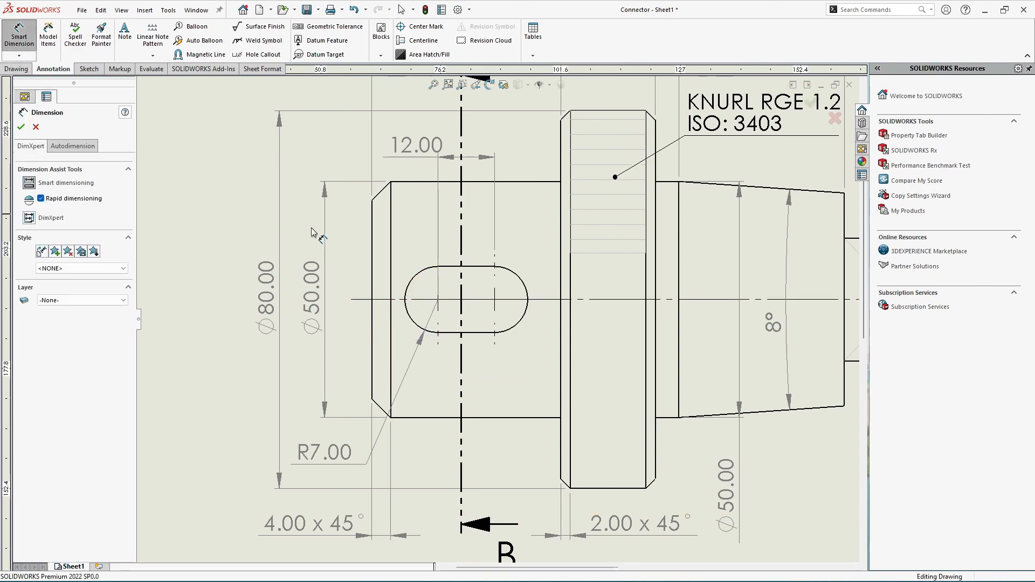
left_click(371, 271)
scroll(377, 224, "down", 1)
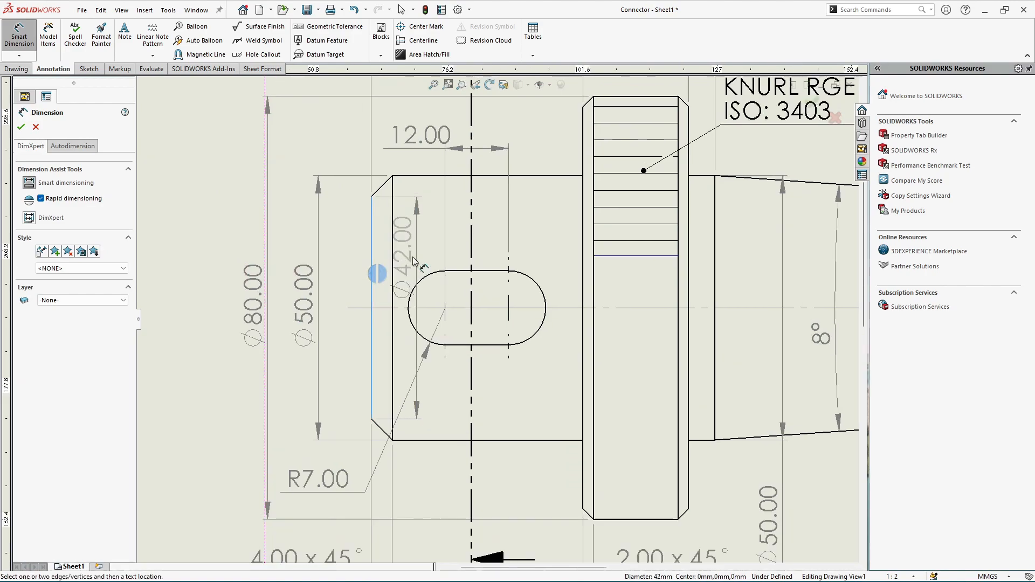
left_click(424, 273)
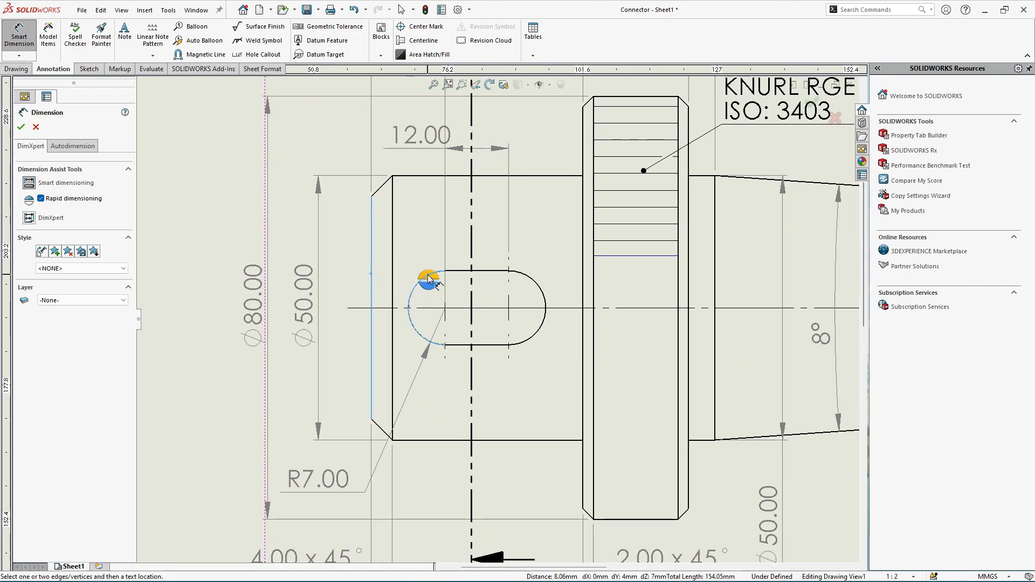
left_click(428, 278)
scroll(435, 282, "up", 4)
key("Escape")
- Move the slot's 12.00 text right of the cutting line and bring the 14.00 slot position dimension down level with it
scroll(460, 186, "down", 2)
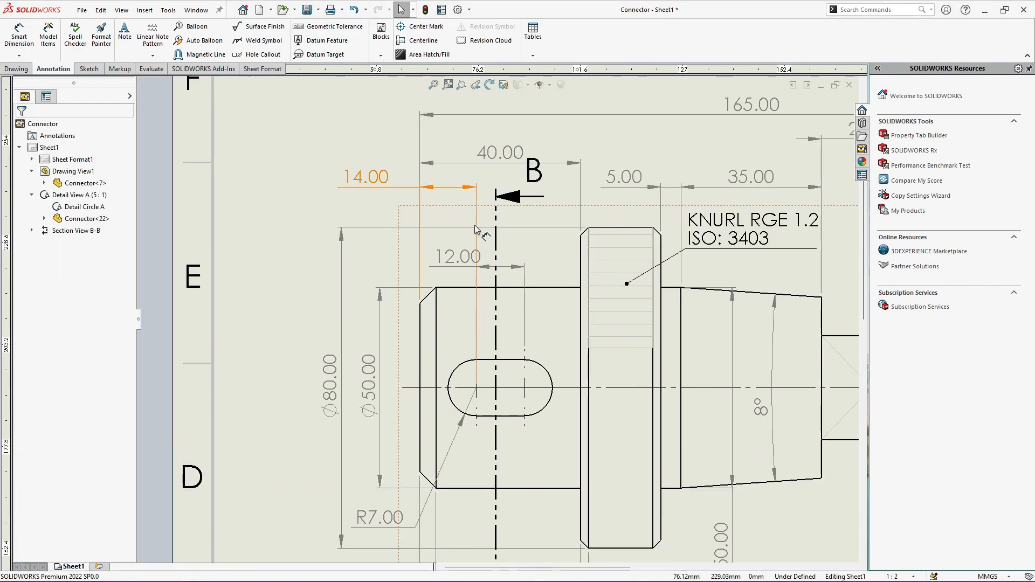
scroll(475, 232, "down", 2)
left_click(560, 286)
left_click_drag(561, 286, 584, 280)
left_click_drag(341, 172, 367, 275)
left_click(272, 176)
- Sketch a point at the rightmost quadrant of the outer circle in section view B-B
scroll(275, 179, "up", 4)
scroll(519, 427, "down", 2)
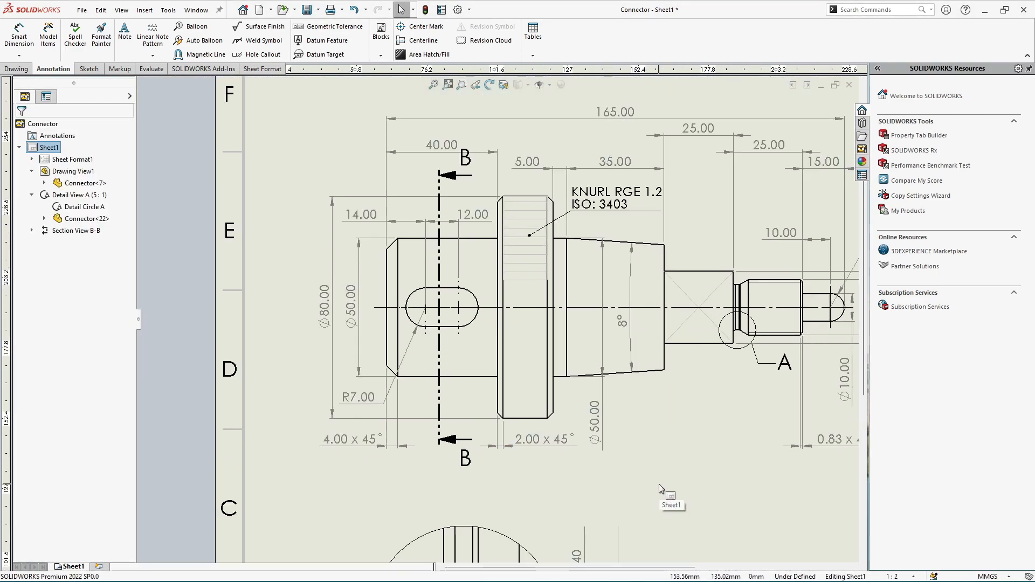
scroll(635, 476, "up", 1)
scroll(457, 364, "up", 3)
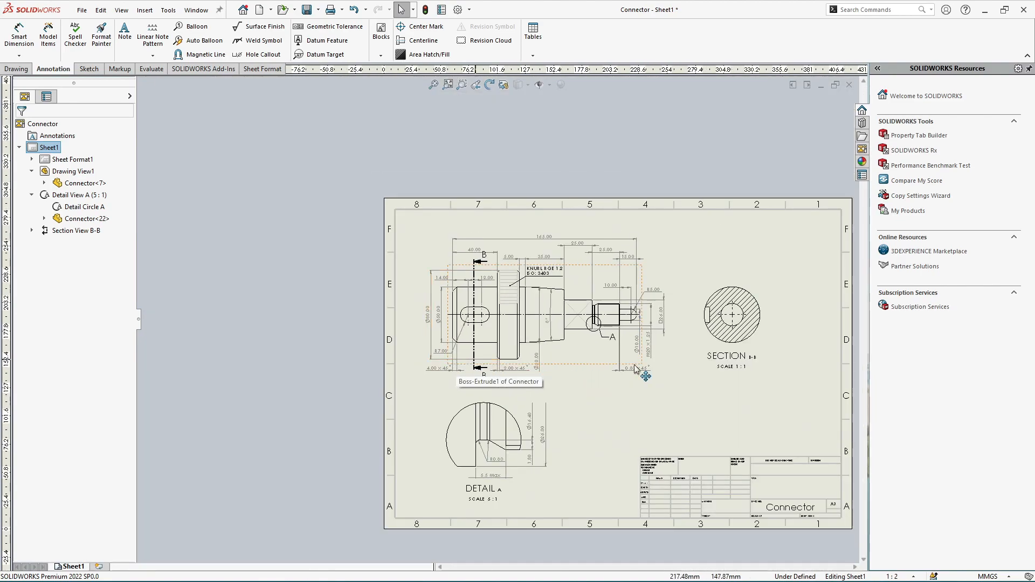
scroll(583, 306, "down", 5)
scroll(560, 294, "down", 1)
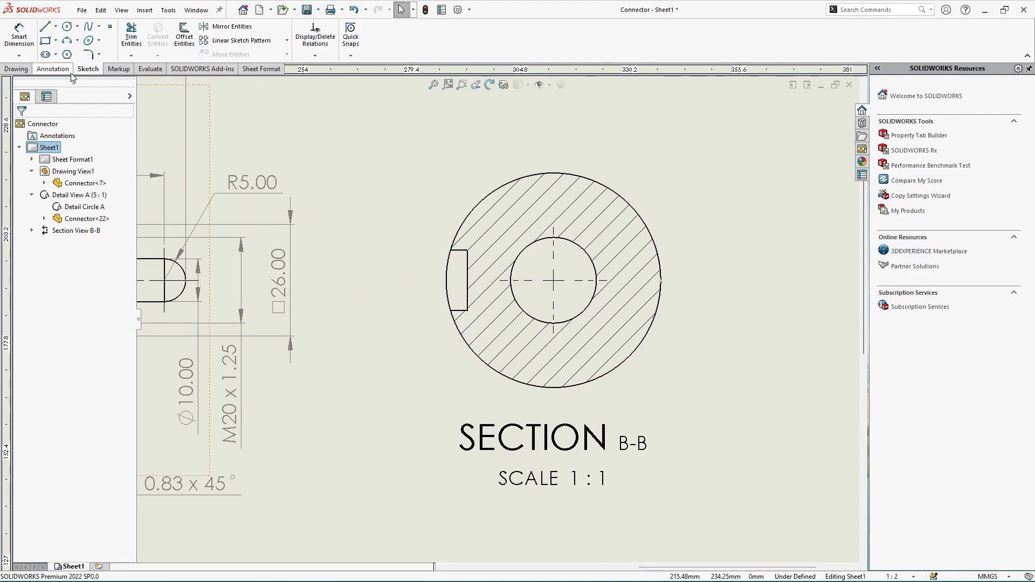
left_click(109, 29)
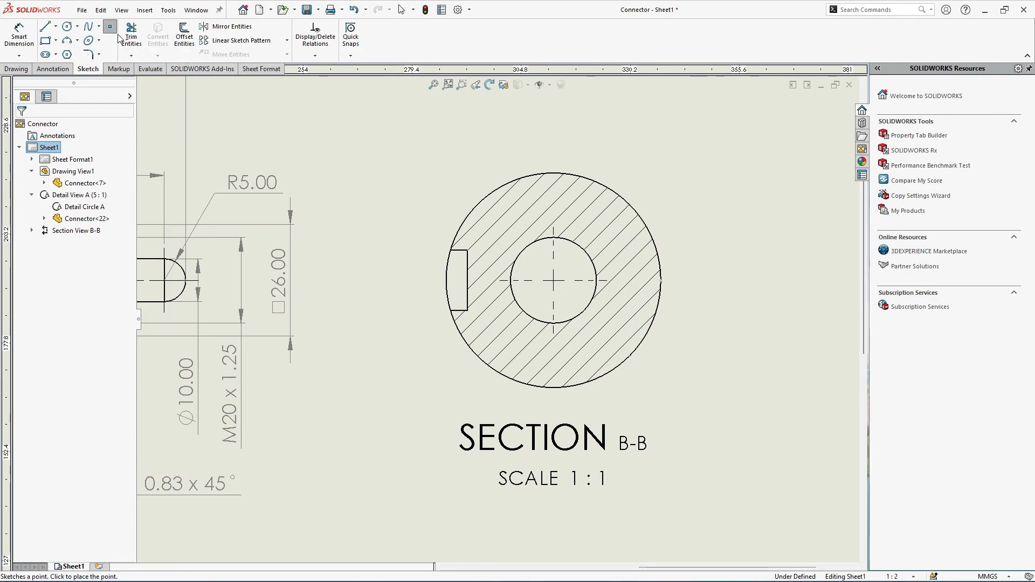
left_click(661, 280)
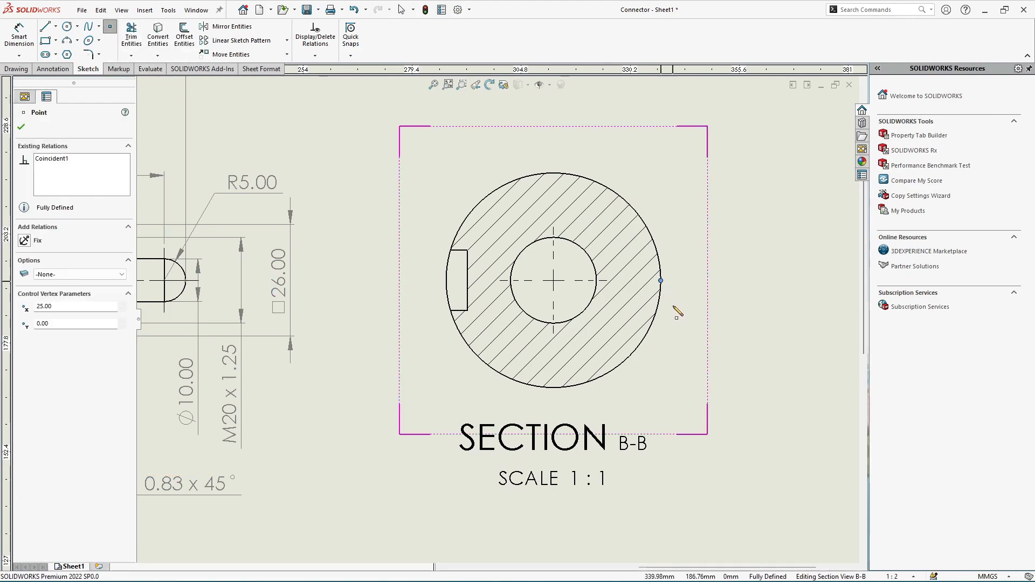
key("Escape")
- Add a driven horizontal dimension in section view B-B from the keyway slot's floor to the point on the circle's far side
scroll(678, 312, "down", 1)
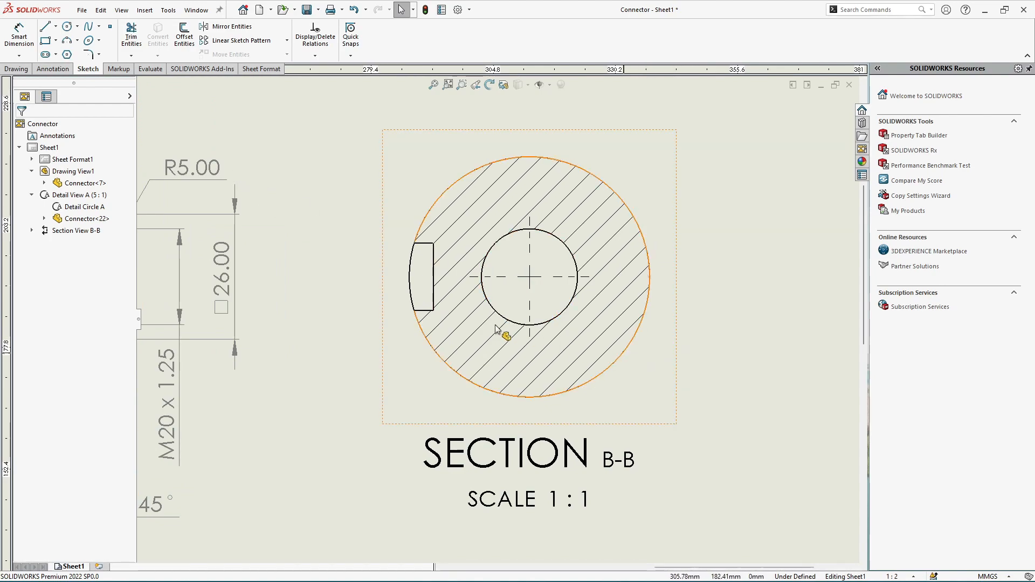
left_click(19, 34)
left_click(434, 287)
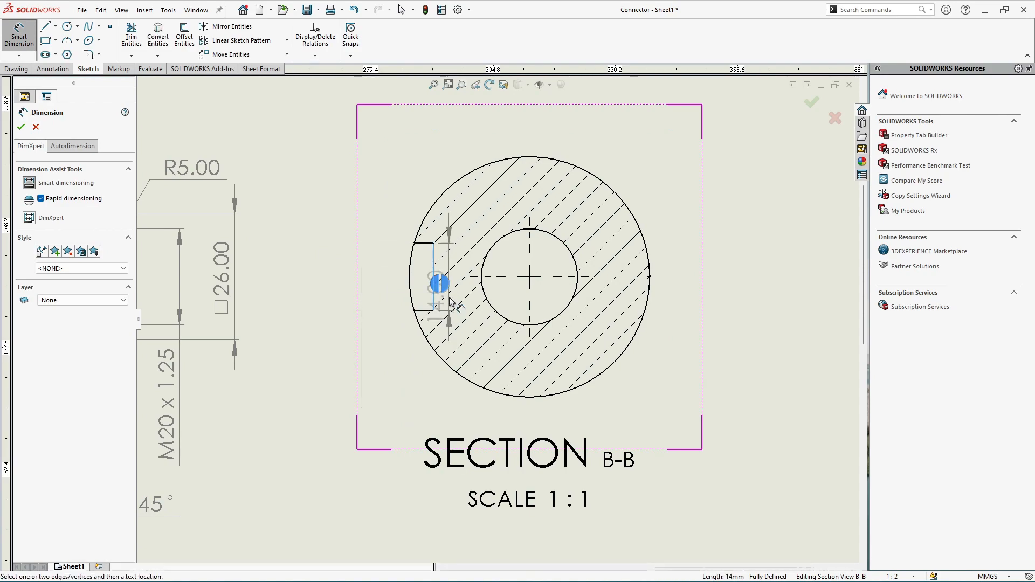
left_click(650, 277)
left_click(651, 270)
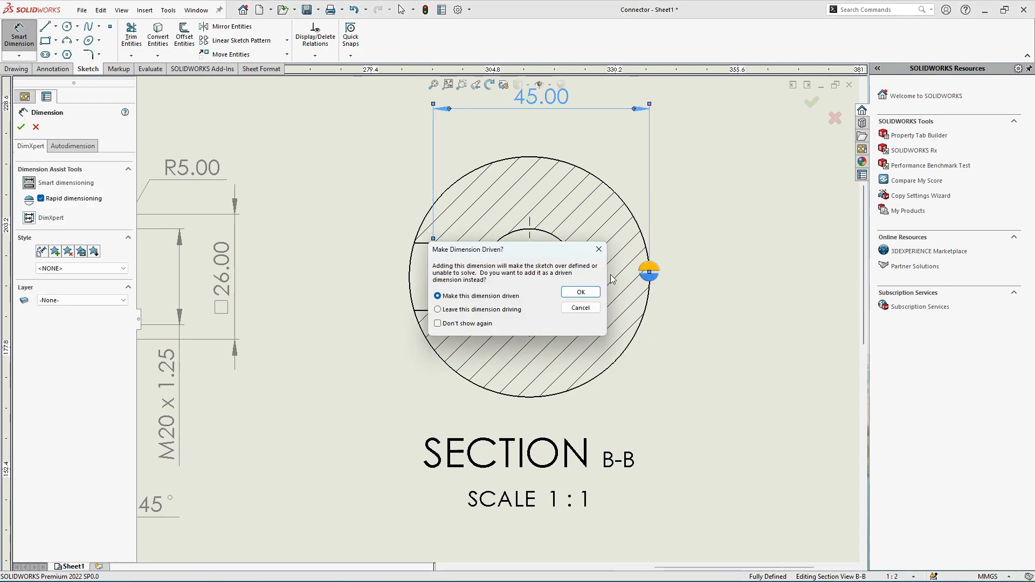
left_click(573, 293)
key("Escape")
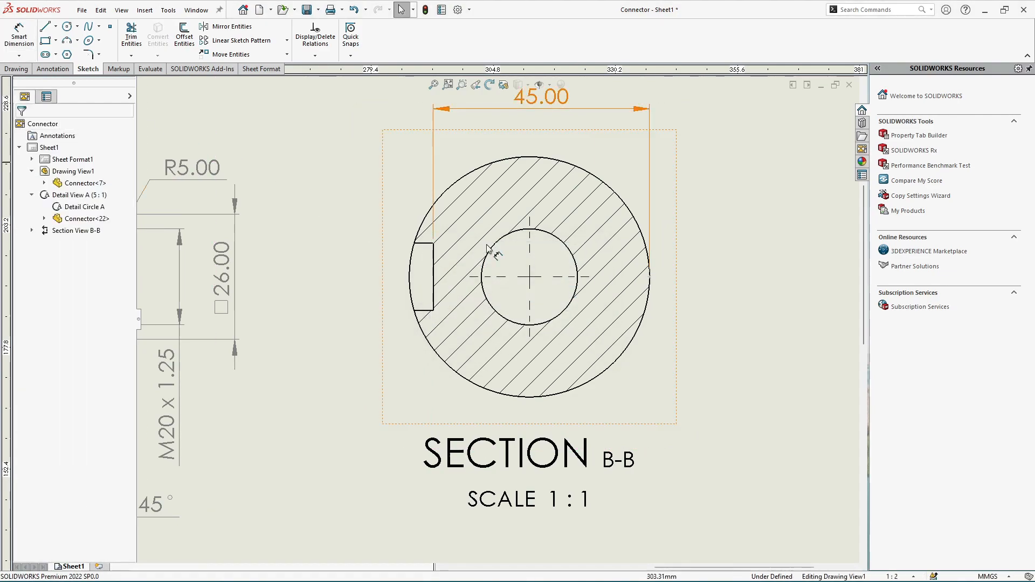
scroll(764, 286, "up", 1)
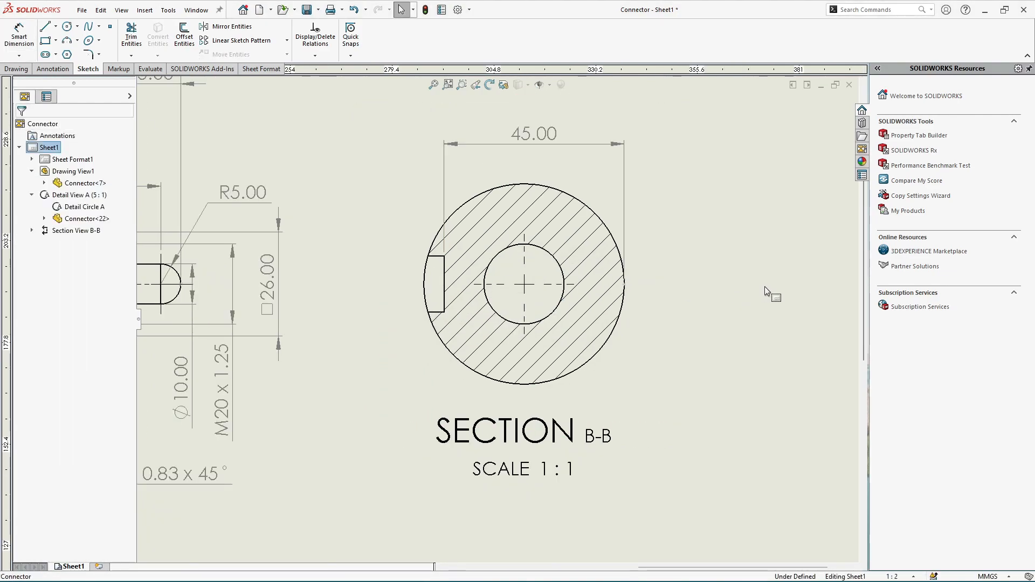
- Give the 45.00 keyway dimension in section B-B a bilateral tolerance of 0.00 mm upper and -0.02 mm lower
scroll(629, 202, "down", 1)
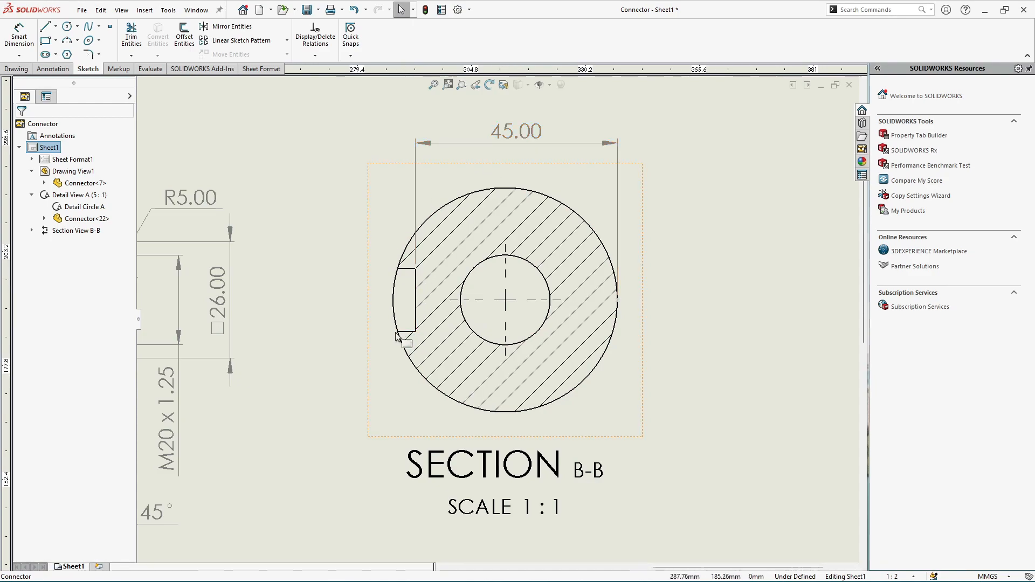
scroll(463, 216, "down", 1)
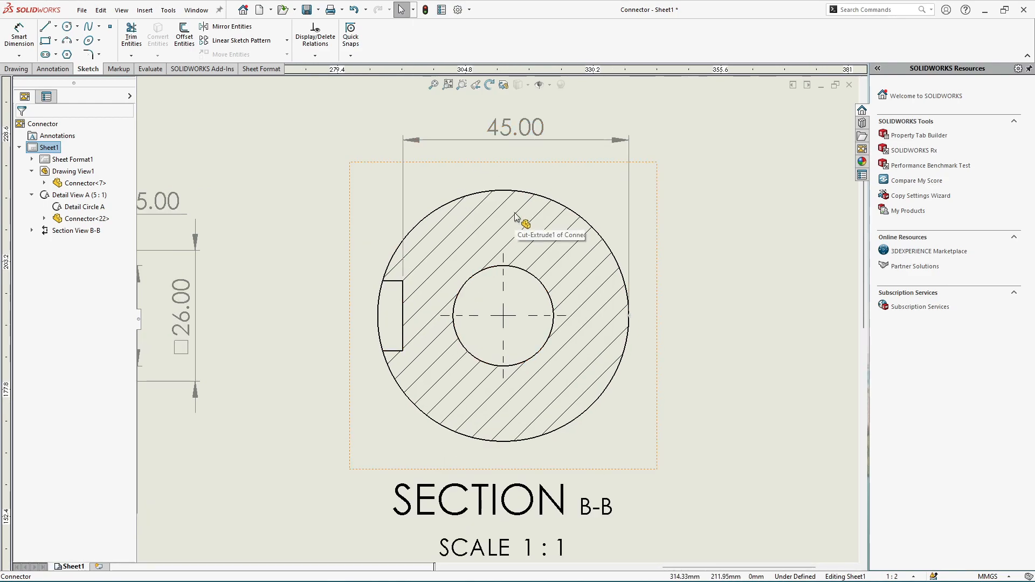
left_click(512, 131)
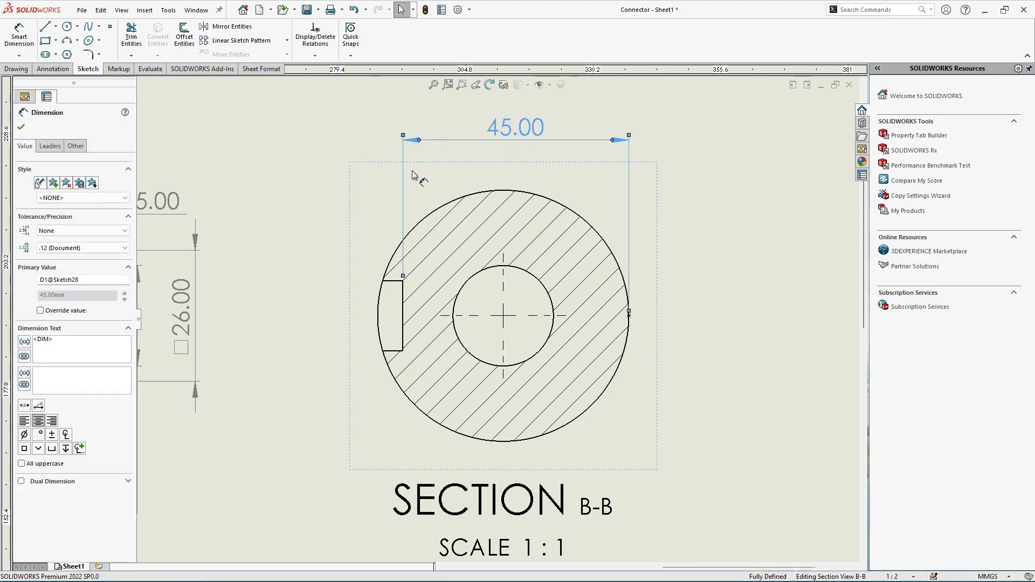
left_click(126, 230)
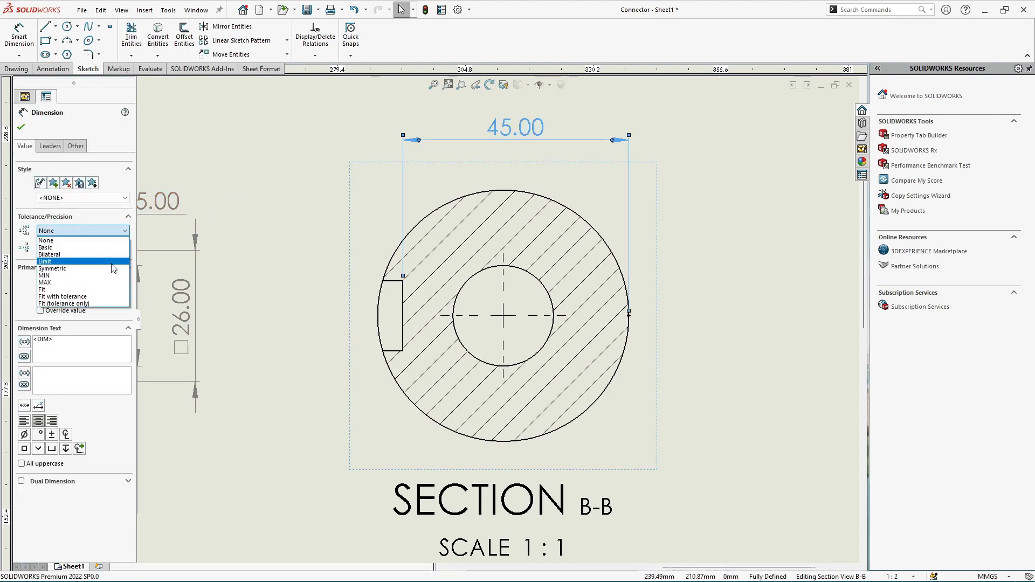
left_click(107, 254)
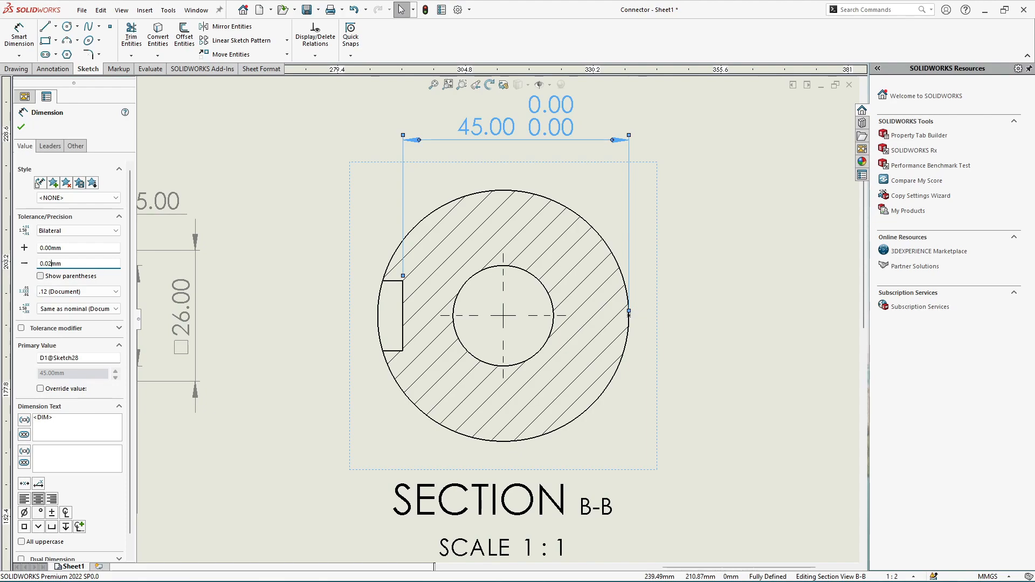
left_click(21, 127)
scroll(286, 208, "up", 2)
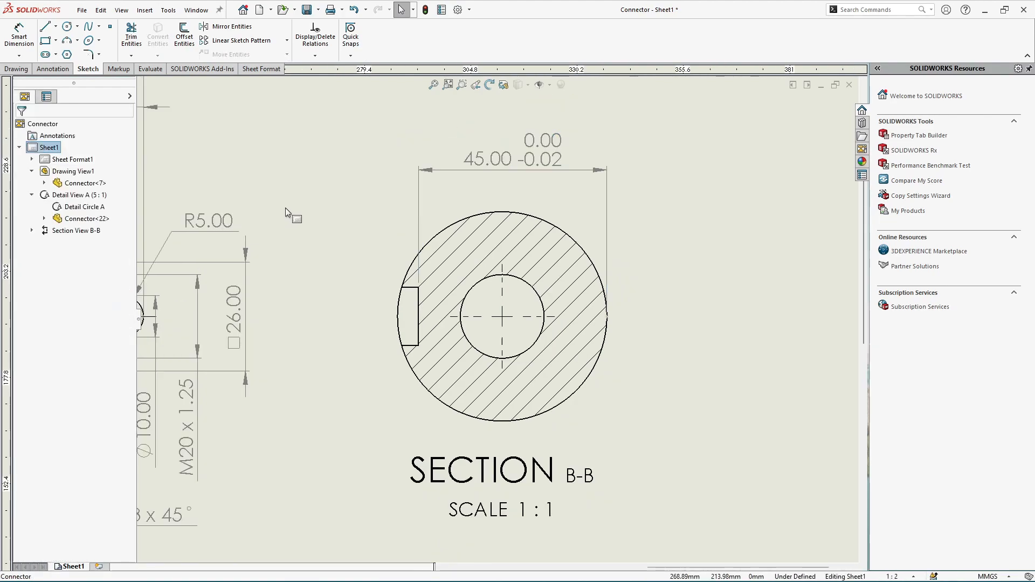
- Move detail view A from below the main view to the free space right of section view B-B
scroll(605, 262, "up", 3)
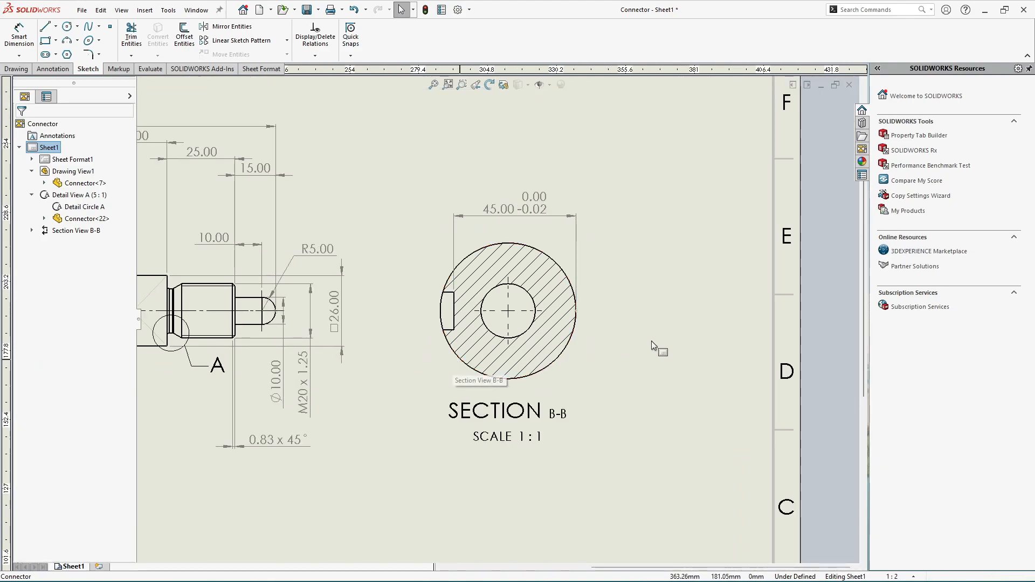
scroll(691, 327, "up", 3)
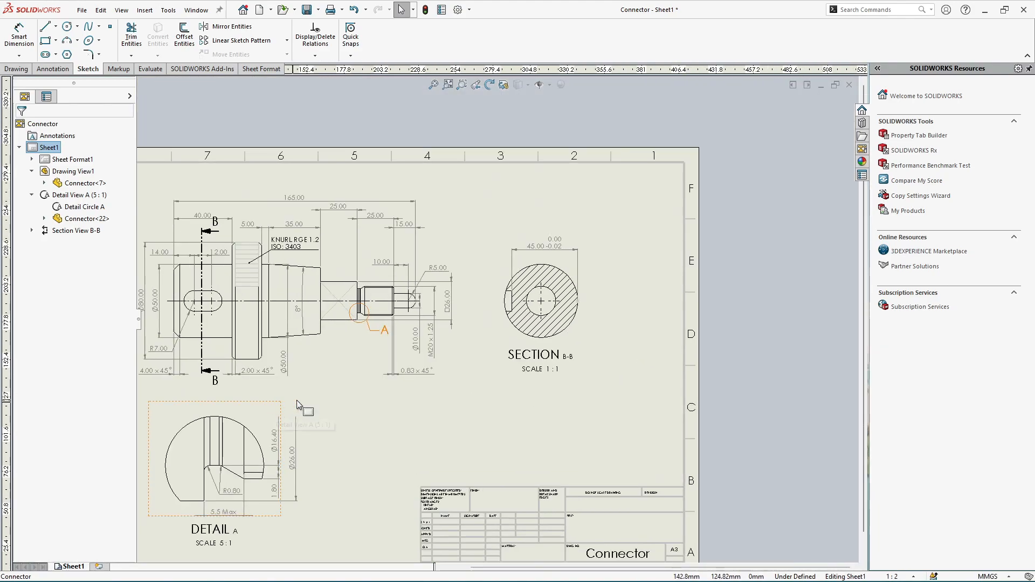
scroll(302, 291, "down", 4)
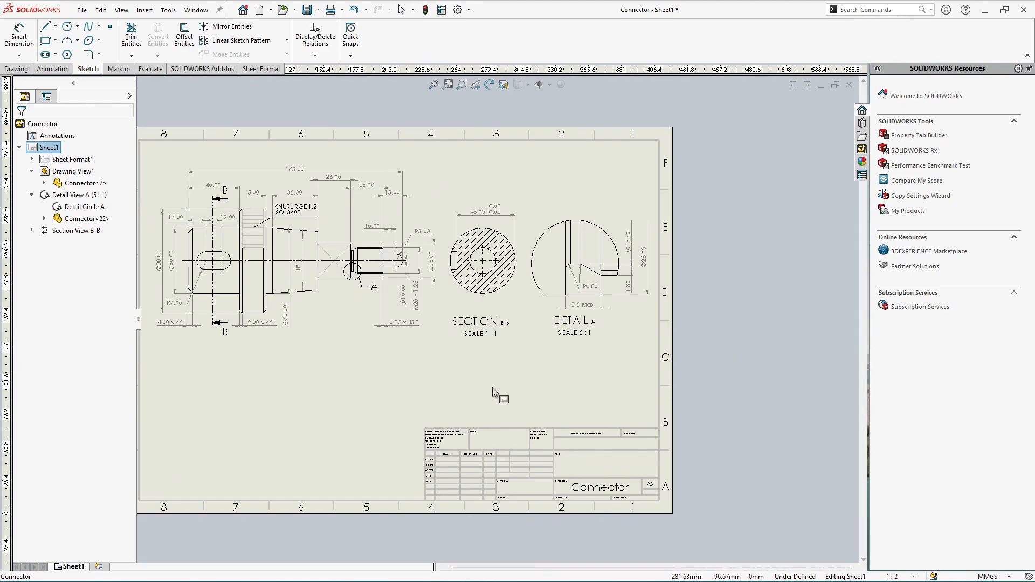
middle_click_drag(492, 393, 687, 370)
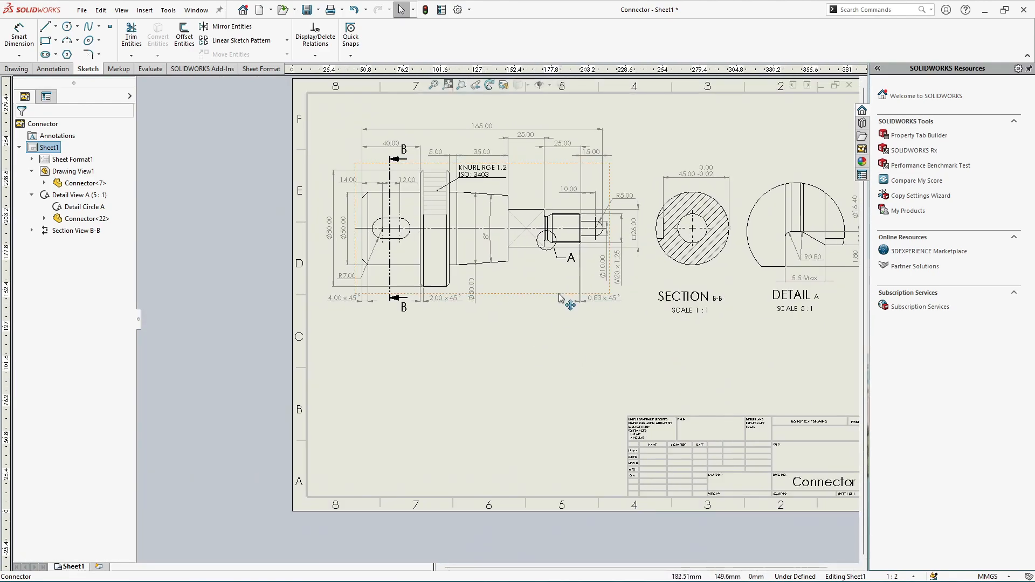
- Create a projected view of the Connector from the main view and place it directly below
scroll(560, 302, "down", 2)
scroll(583, 324, "down", 1)
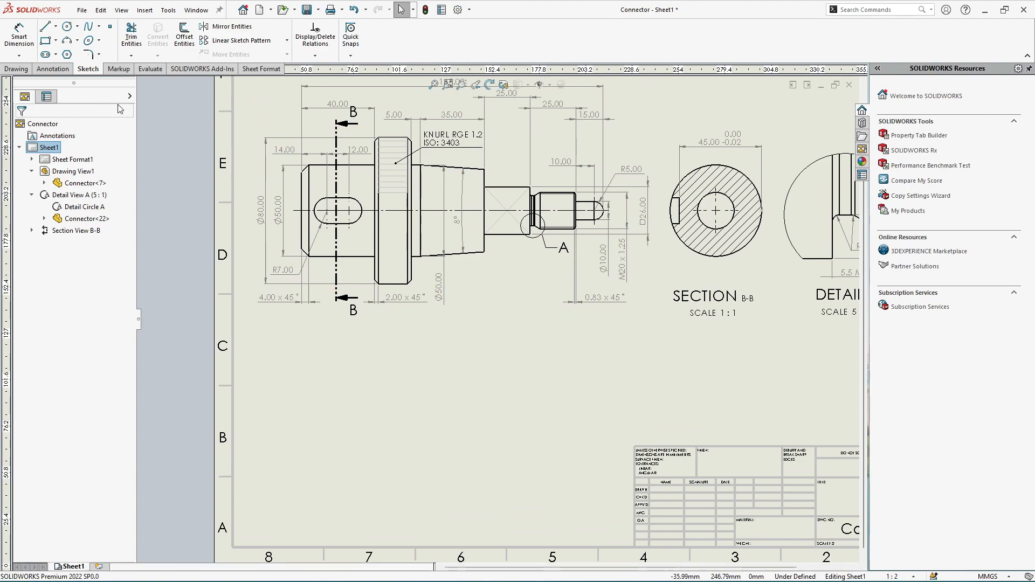
scroll(143, 173, "up", 1)
scroll(515, 279, "down", 1)
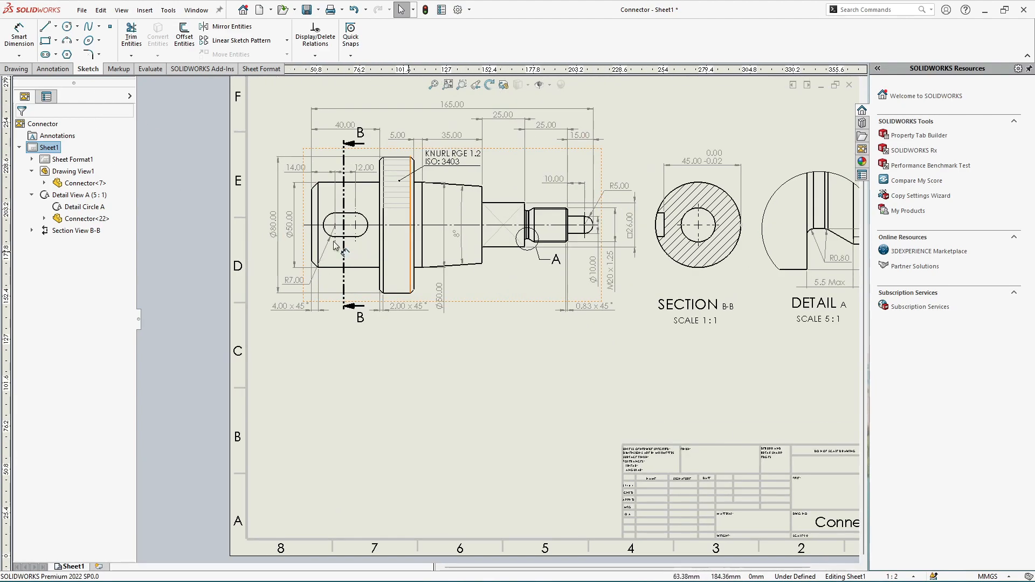
scroll(577, 294, "down", 1)
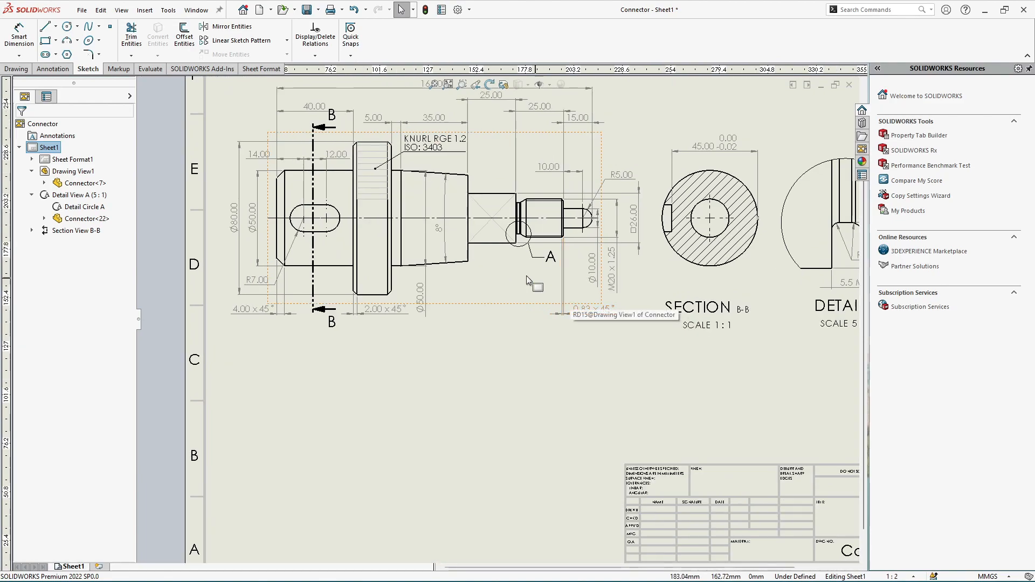
left_click(16, 69)
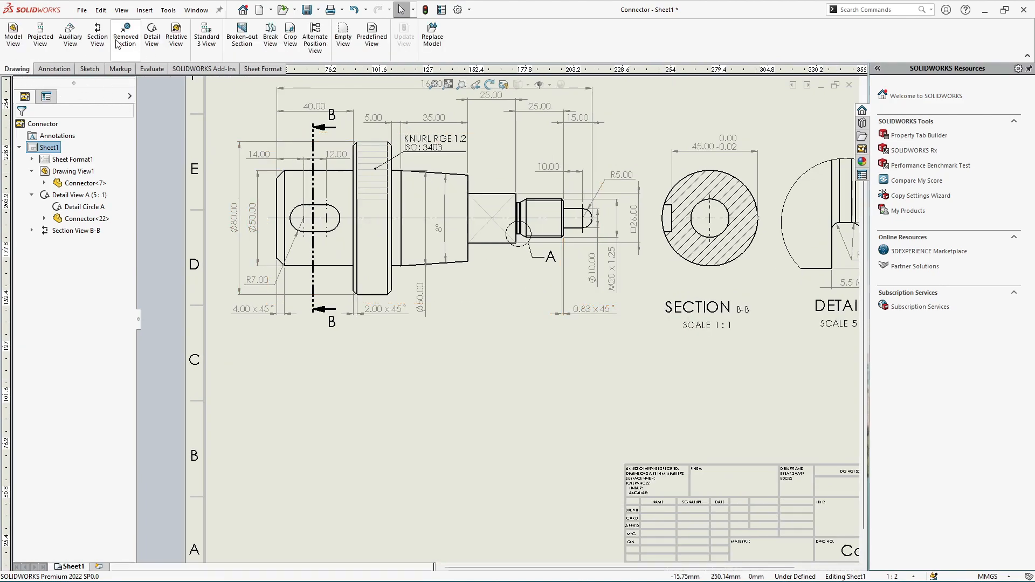
left_click(41, 37)
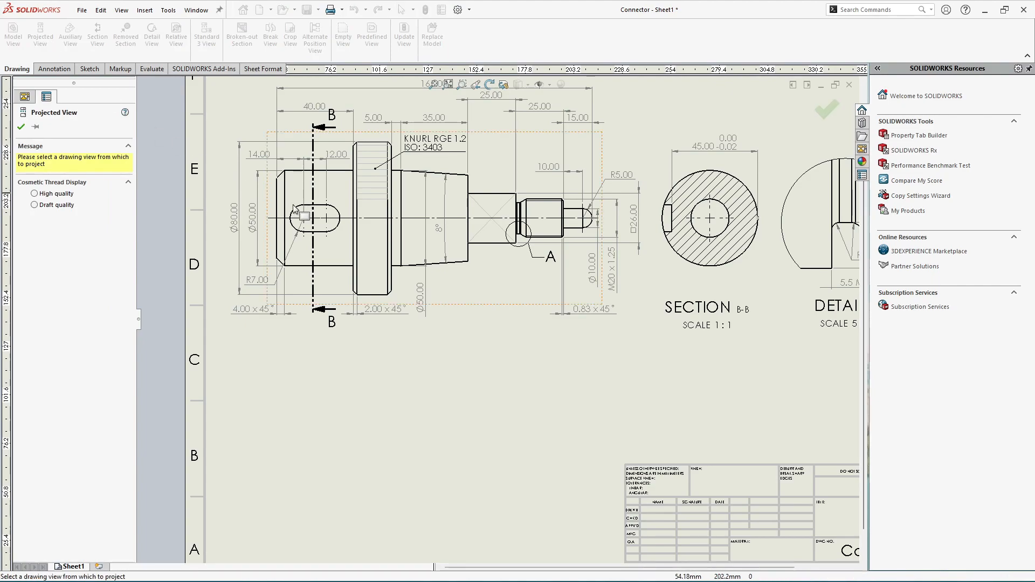
left_click(371, 242)
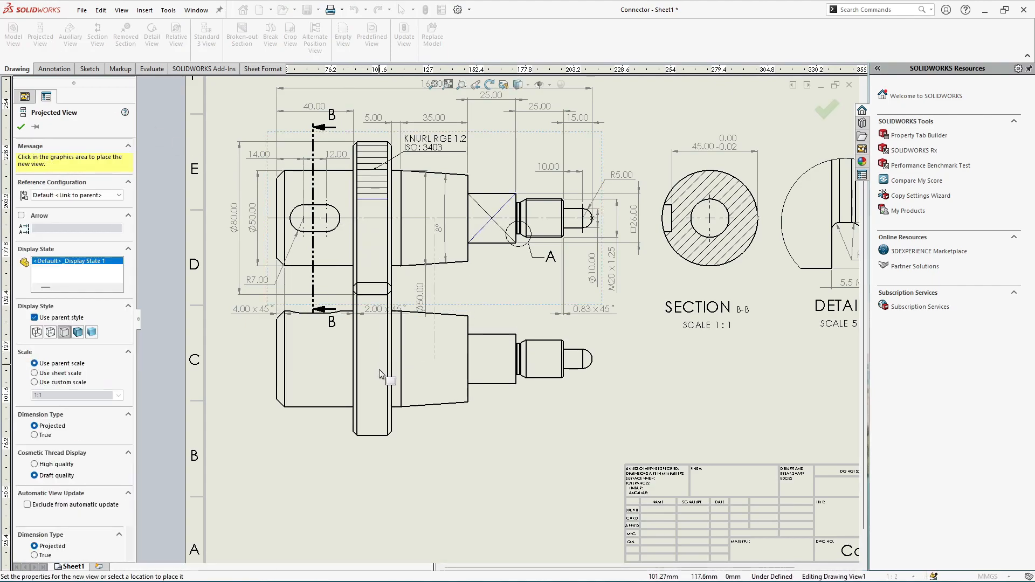
left_click(373, 418)
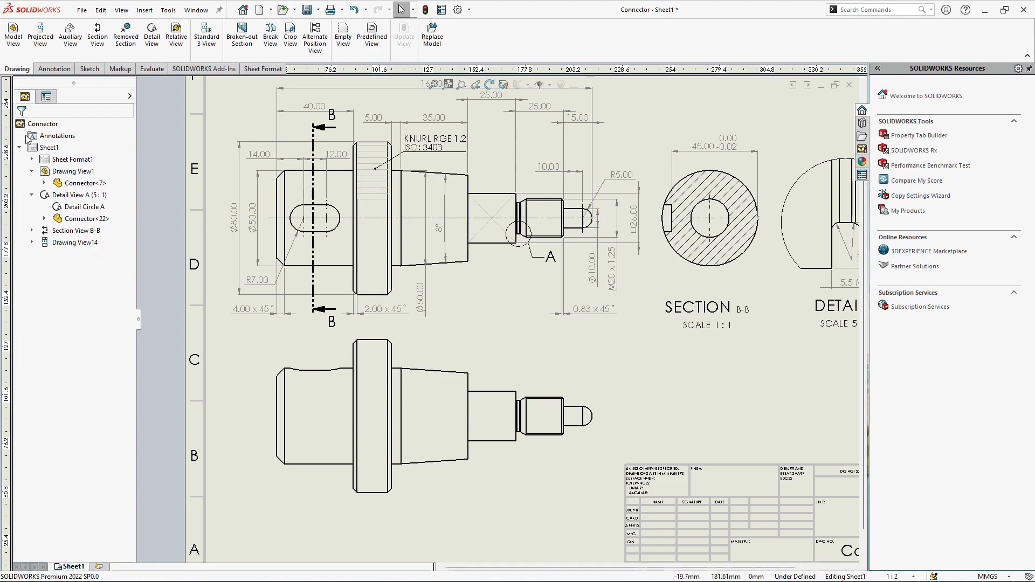
- Start a broken-out section in the lower projected view, enclosing the shaft's keyway portion left of the flange with a closed spline
scroll(235, 176, "up", 2)
scroll(240, 418, "down", 2)
scroll(421, 416, "down", 2)
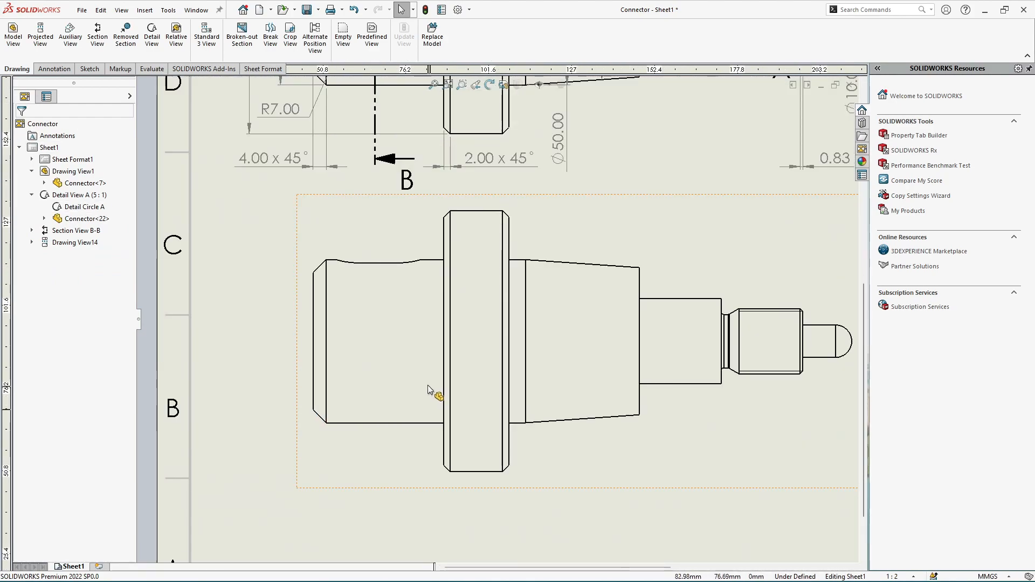
scroll(396, 295, "up", 1)
scroll(283, 284, "up", 1)
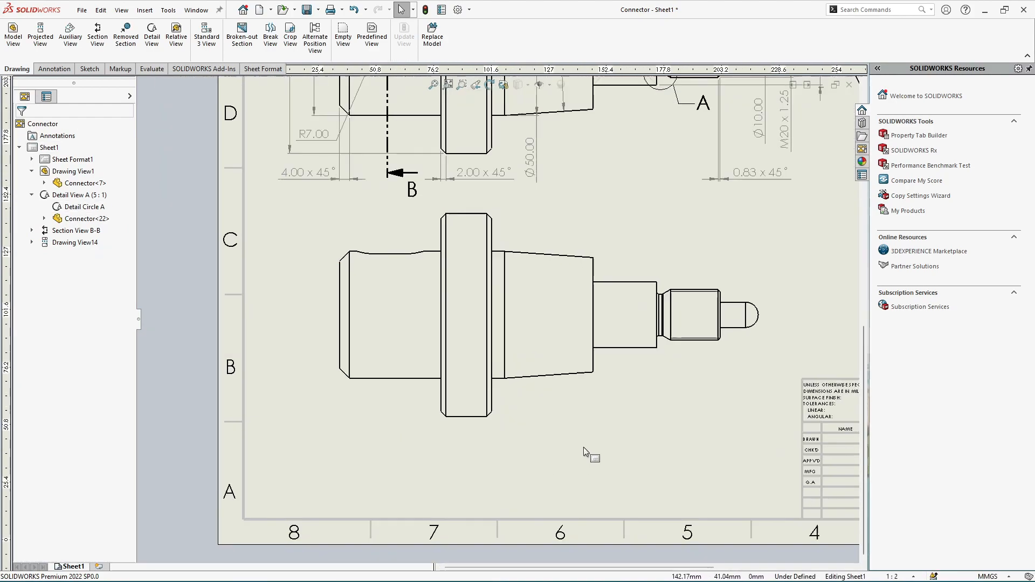
scroll(401, 310, "down", 1)
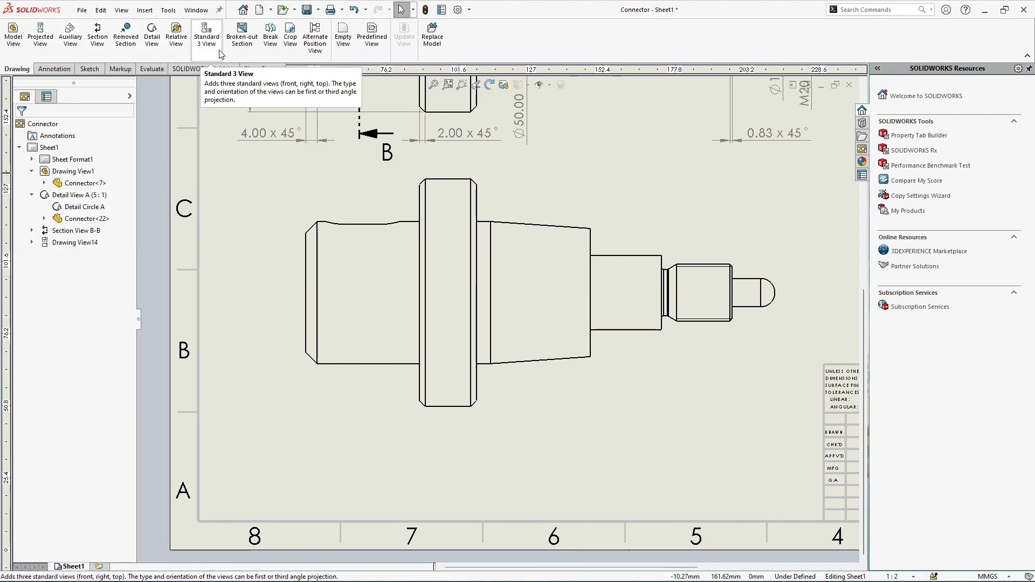
left_click(252, 48)
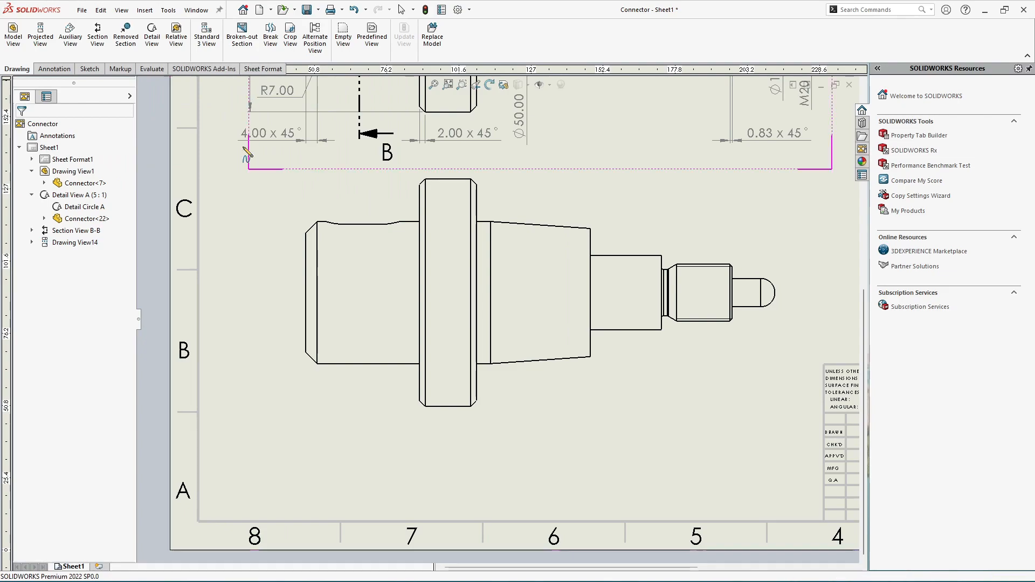
left_click(291, 226)
left_click(288, 357)
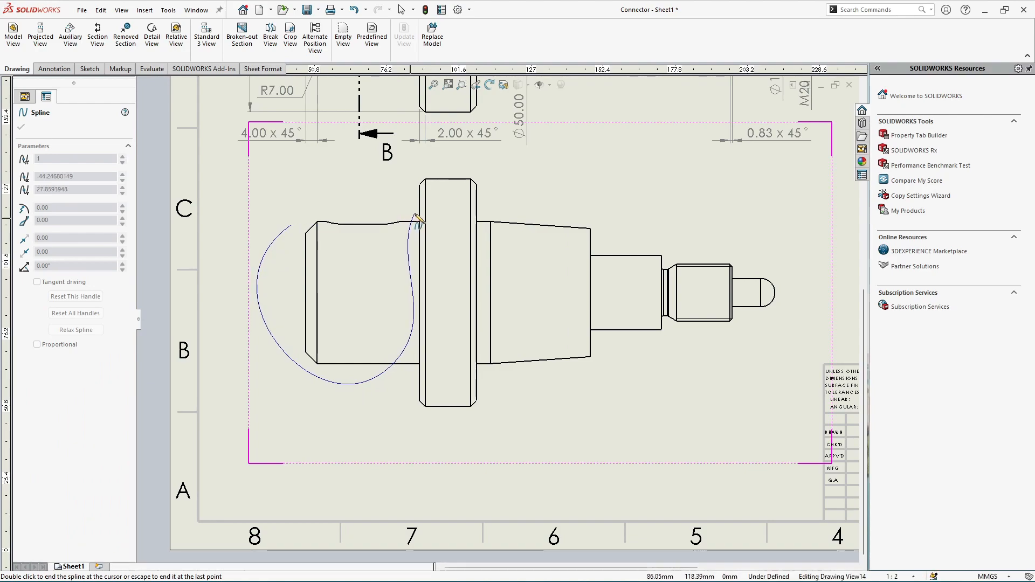
left_click(291, 226)
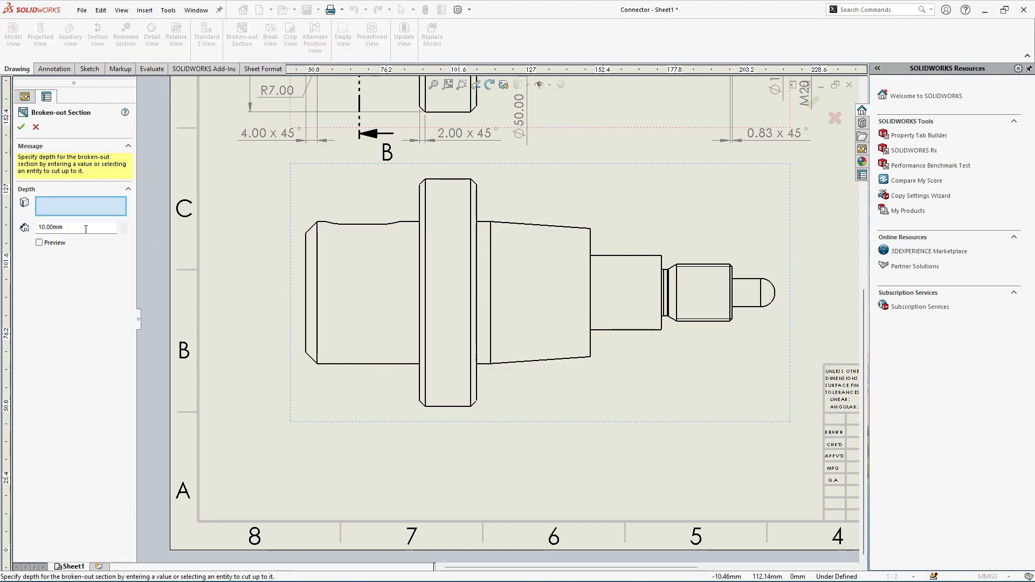
- Set the broken-out section's depth to 40 mm with the preview enabled and accept the section
scroll(237, 243, "up", 5)
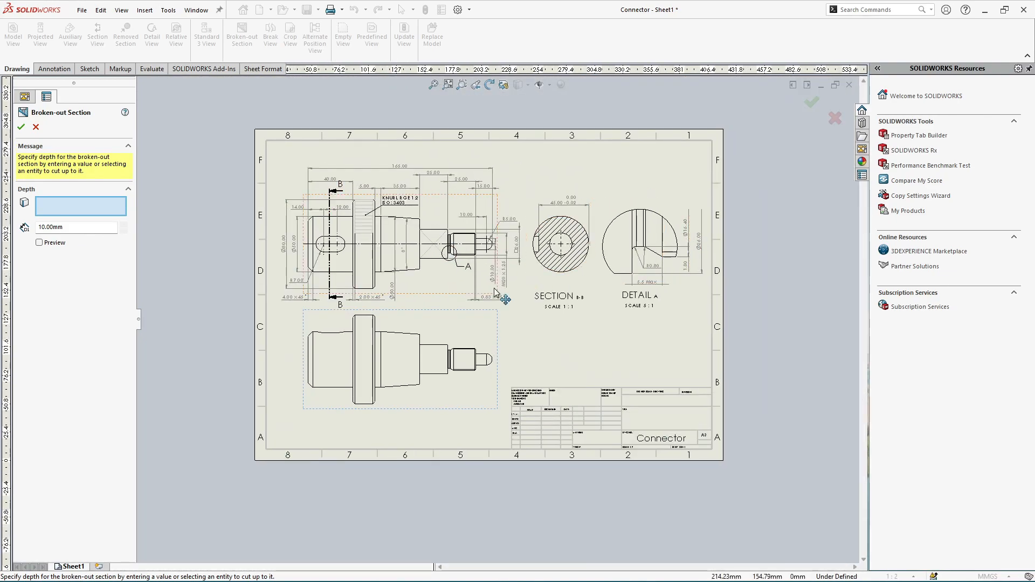
scroll(497, 291, "down", 1)
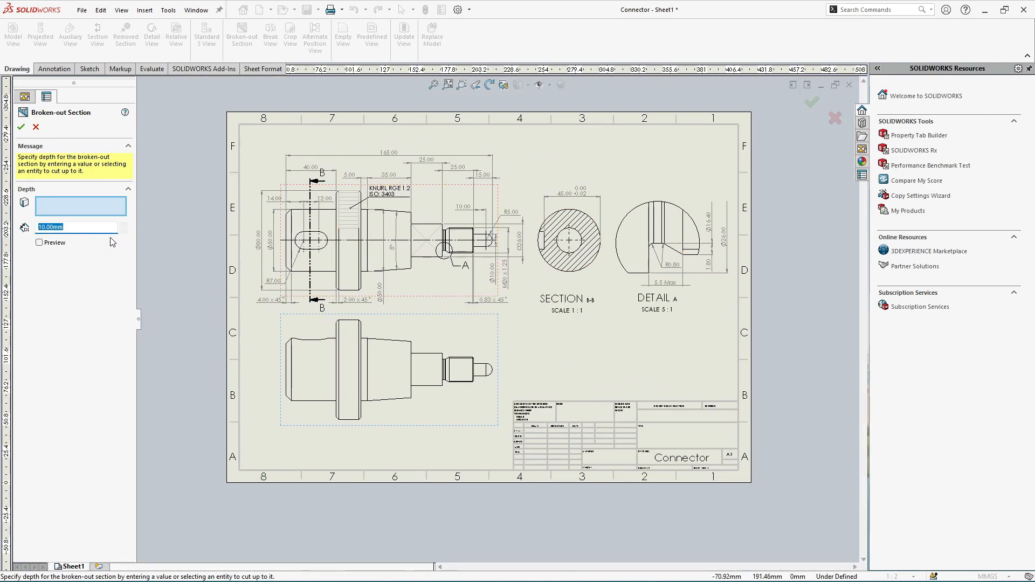
scroll(252, 261, "down", 3)
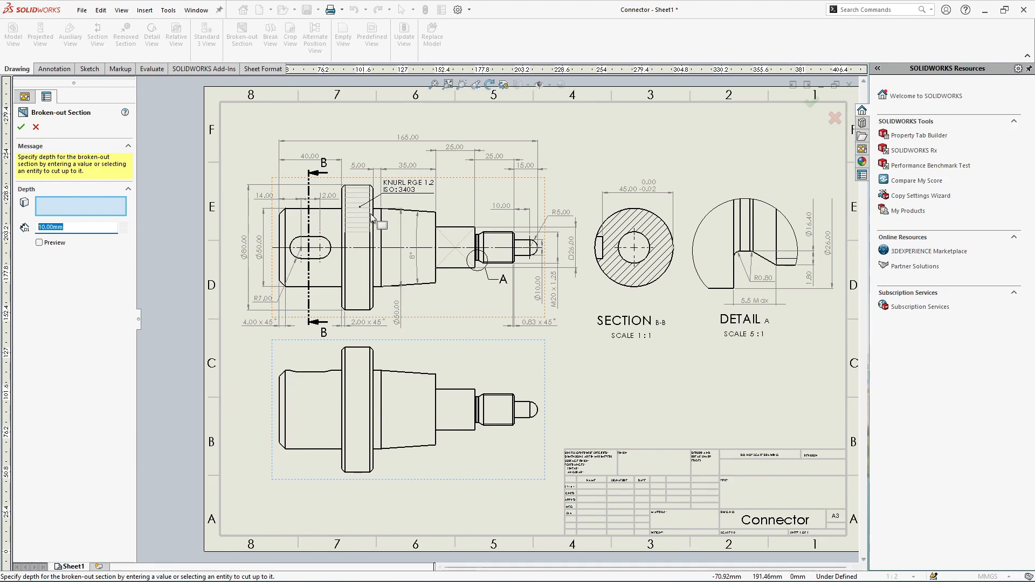
scroll(252, 265, "down", 1)
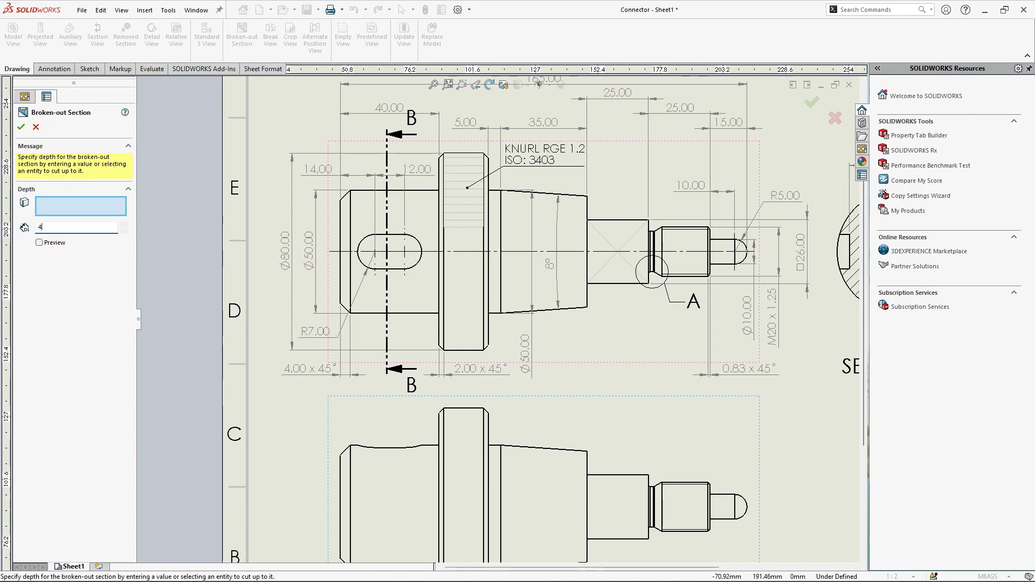
scroll(305, 239, "down", 1)
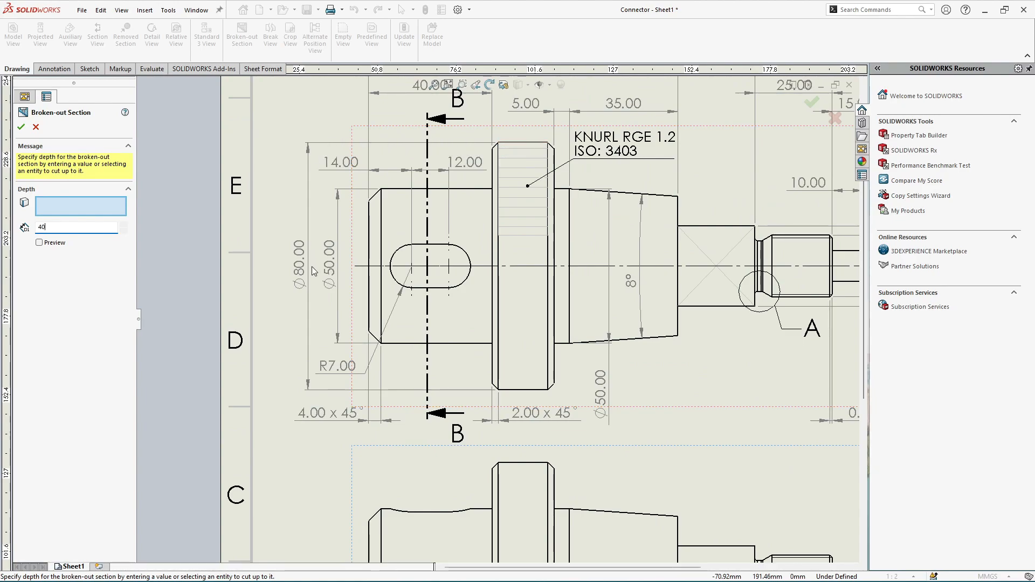
scroll(311, 267, "up", 2)
scroll(616, 493, "down", 1)
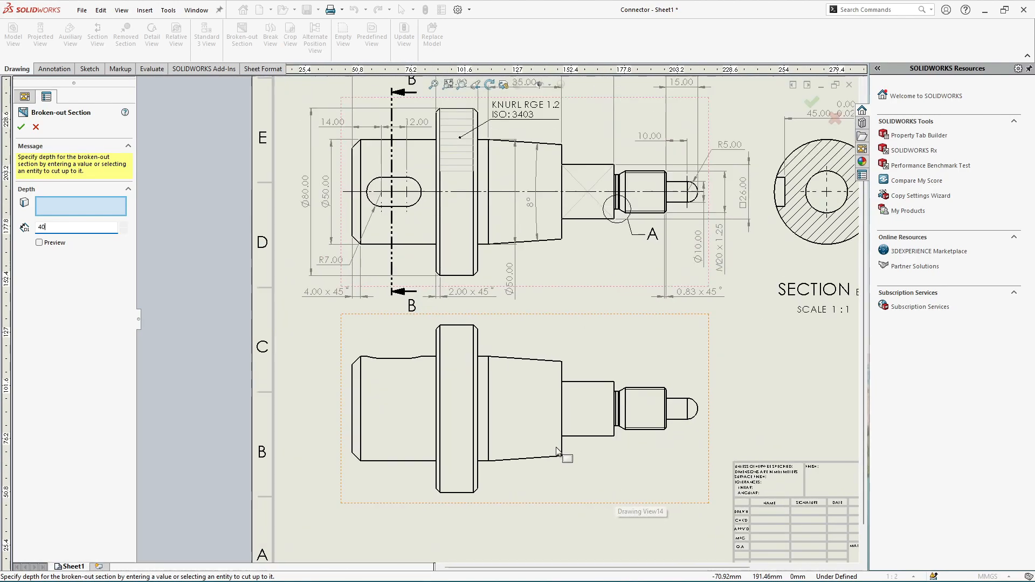
scroll(558, 452, "down", 1)
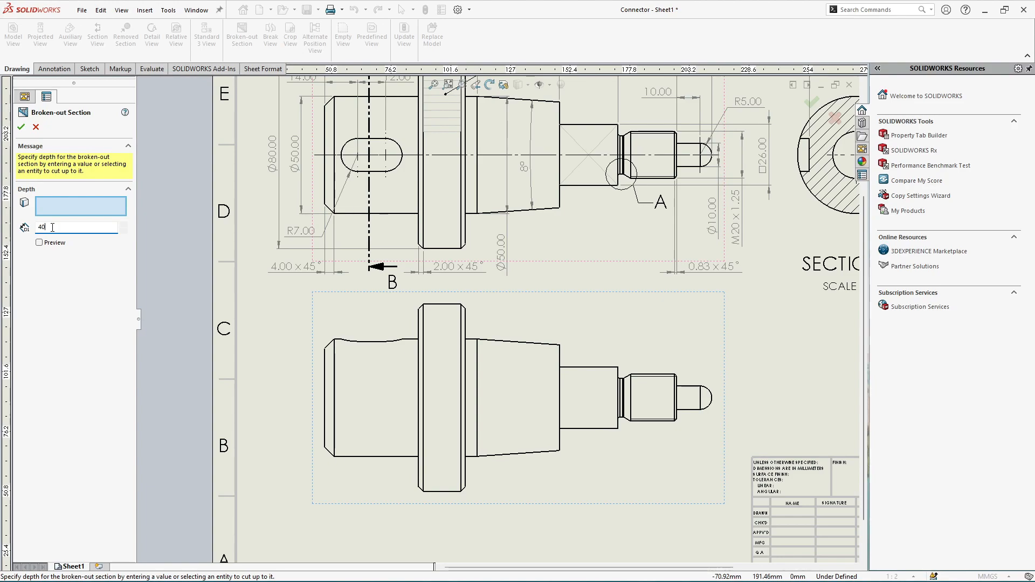
left_click(38, 243)
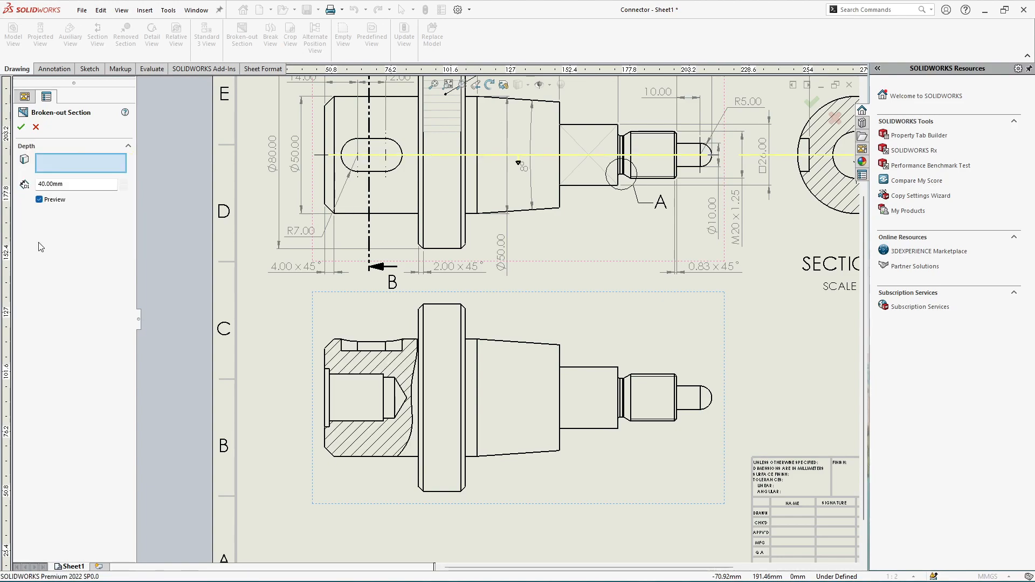
scroll(338, 388, "down", 2)
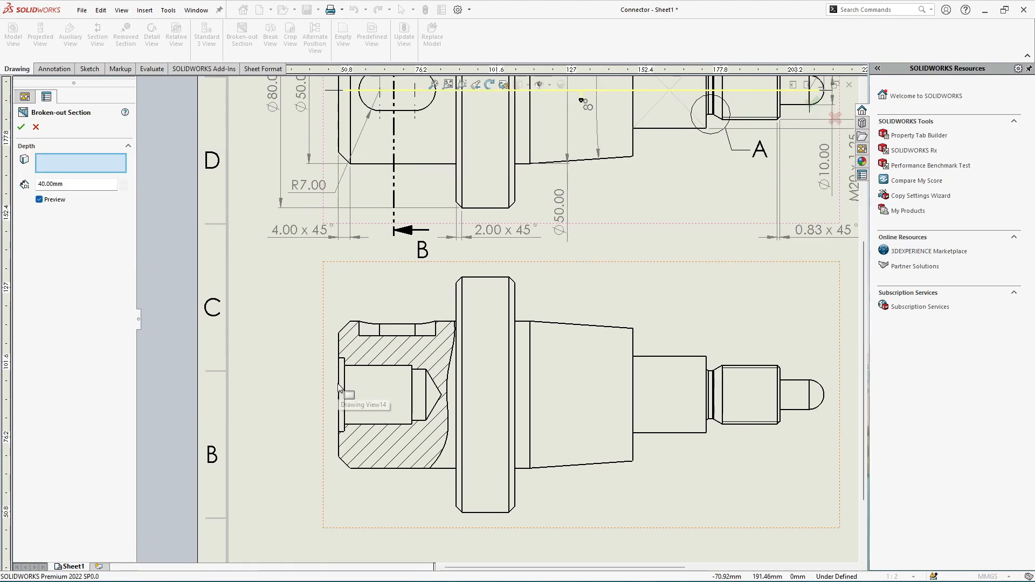
left_click(21, 127)
- Add a centerline to the blind bore in the broken-out section from its upper and lower edges
scroll(501, 321, "up", 2)
scroll(447, 366, "down", 1)
scroll(454, 372, "up", 3)
scroll(514, 372, "down", 3)
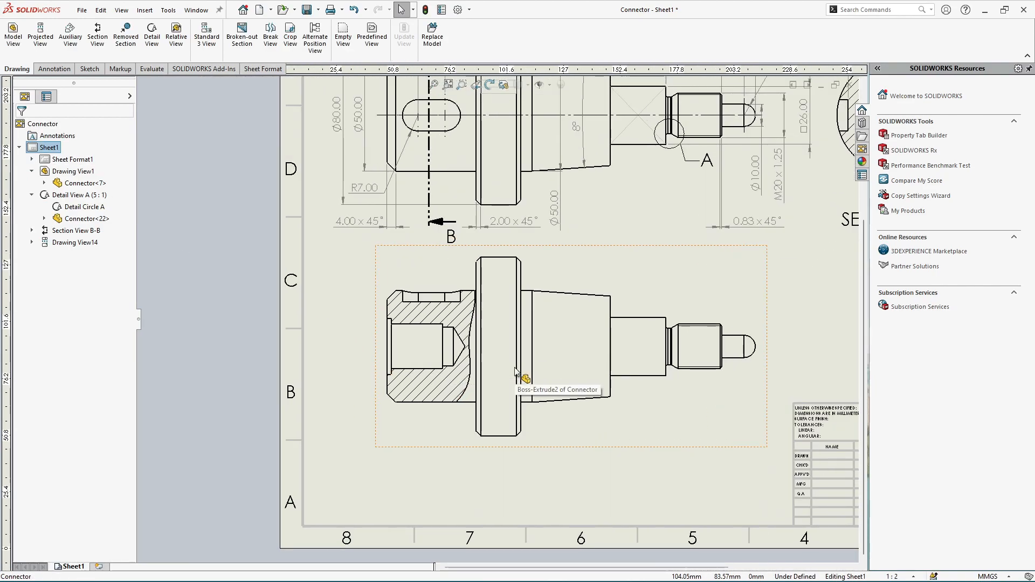
scroll(461, 348, "down", 2)
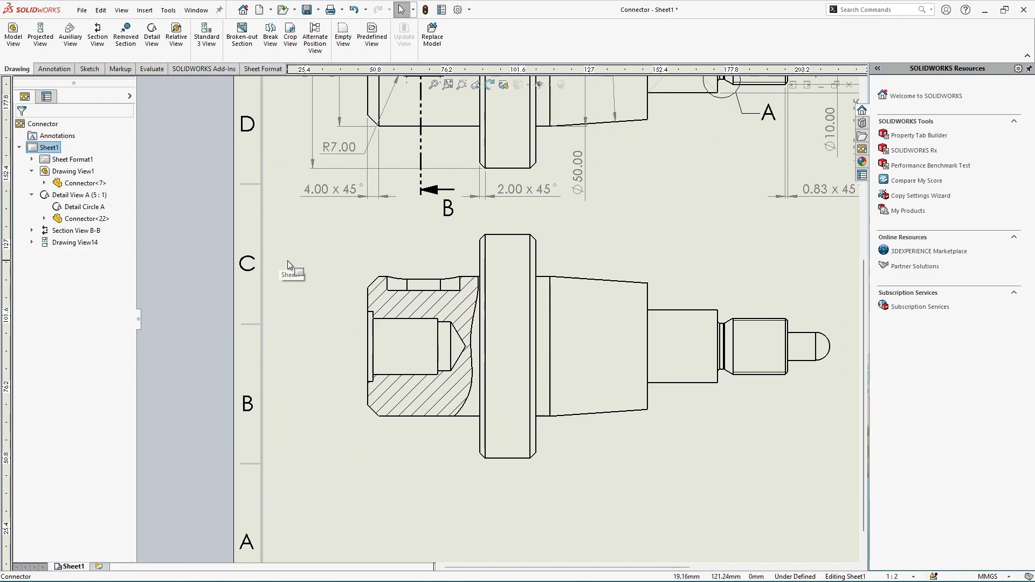
left_click(54, 69)
left_click(423, 41)
scroll(381, 299, "down", 2)
left_click(416, 327)
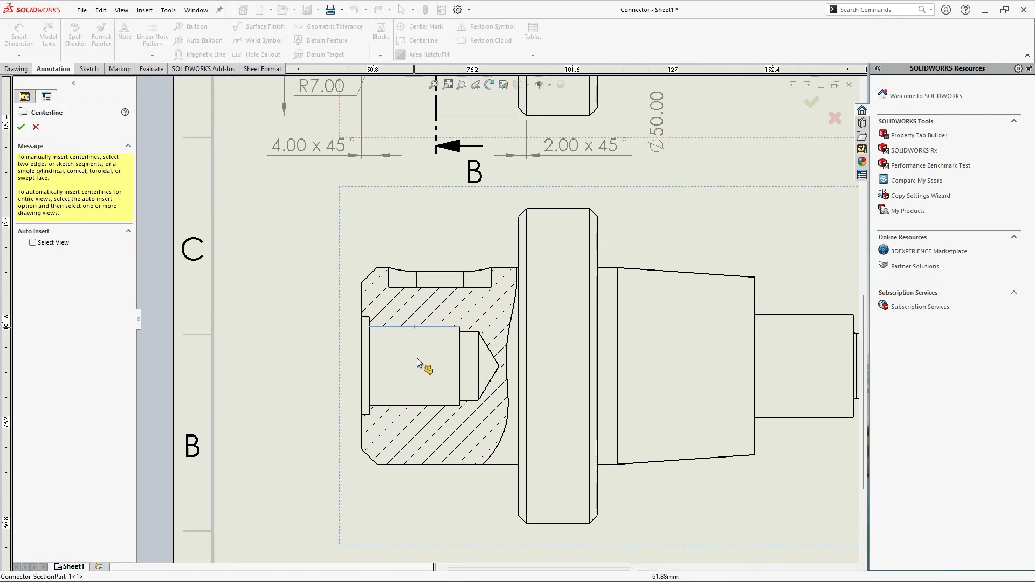
left_click(423, 405)
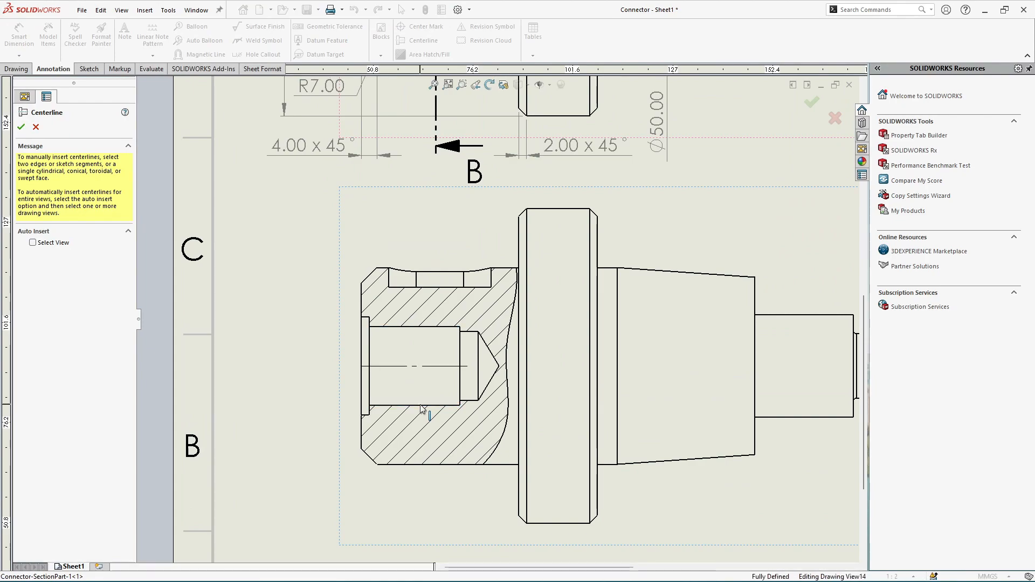
left_click(21, 127)
- Extend the bore's centerline to the drill-point tip and past the shaft's left end face
scroll(341, 335, "down", 1)
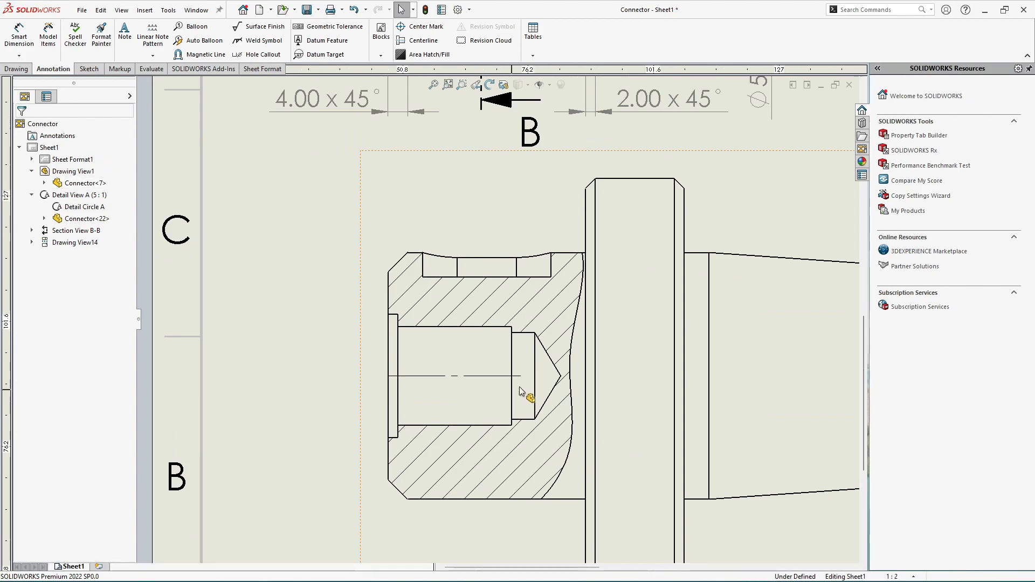
left_click(514, 376)
left_click_drag(514, 375, 558, 377)
left_click_drag(388, 375, 371, 376)
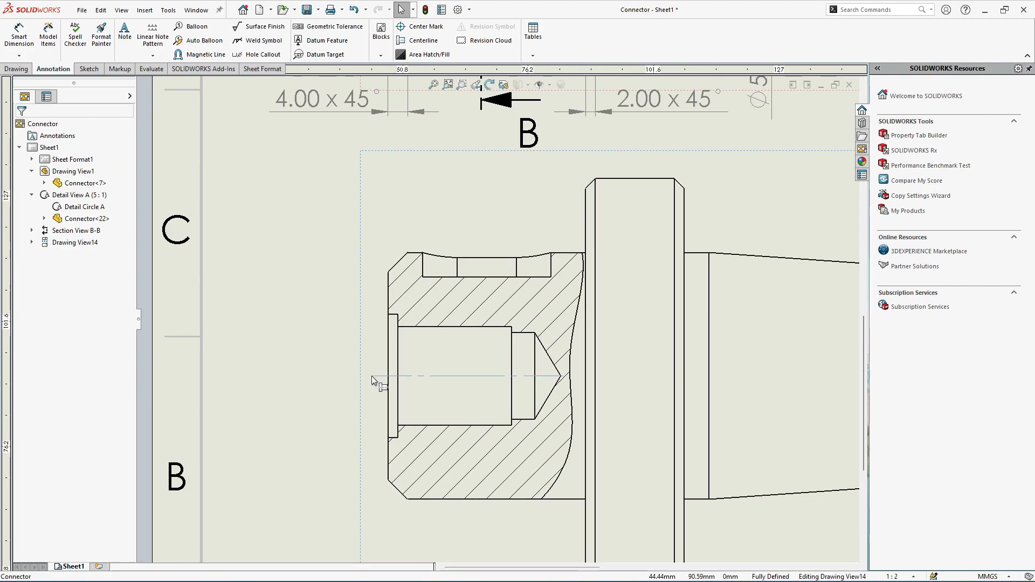
left_click(319, 376)
scroll(320, 367, "up", 6)
scroll(539, 452, "down", 2)
scroll(534, 205, "down", 1)
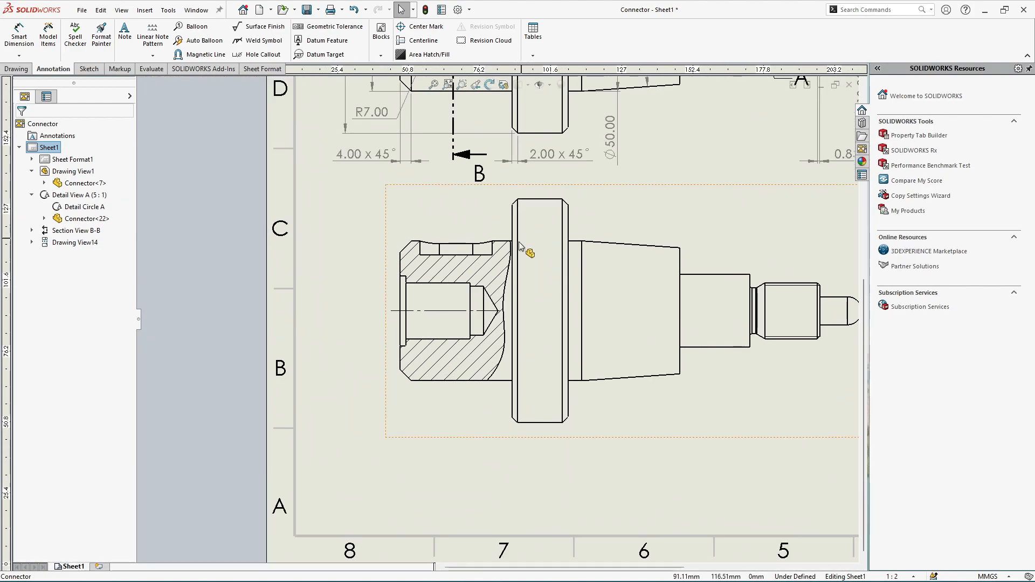
- Dimension the diameter of the shallow counterbore at the shaft's left end, placing the dimension left of the view
scroll(482, 299, "down", 2)
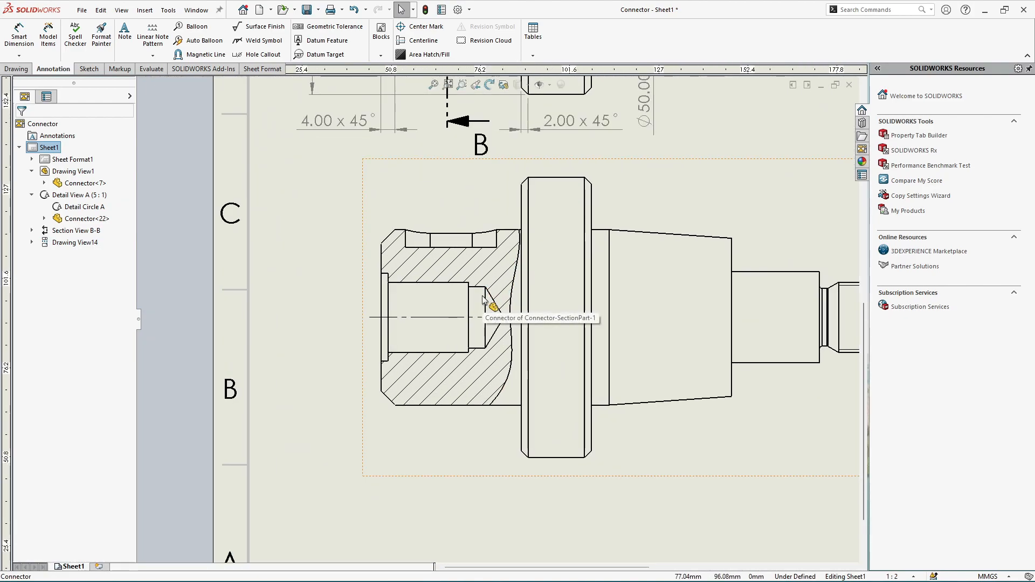
scroll(483, 300, "down", 1)
left_click(17, 42)
scroll(232, 224, "down", 2)
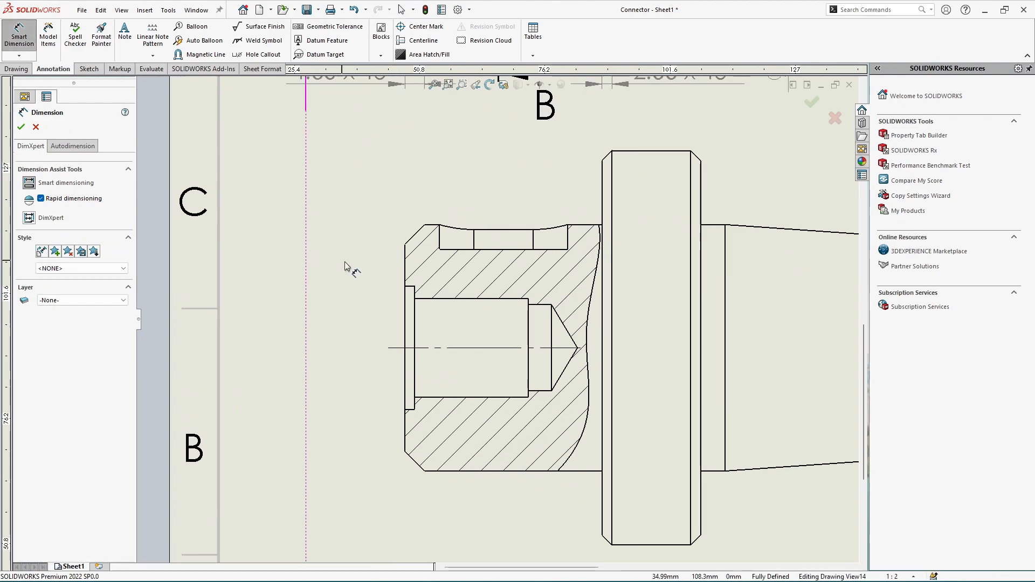
left_click(409, 291)
left_click(410, 411)
left_click(411, 412)
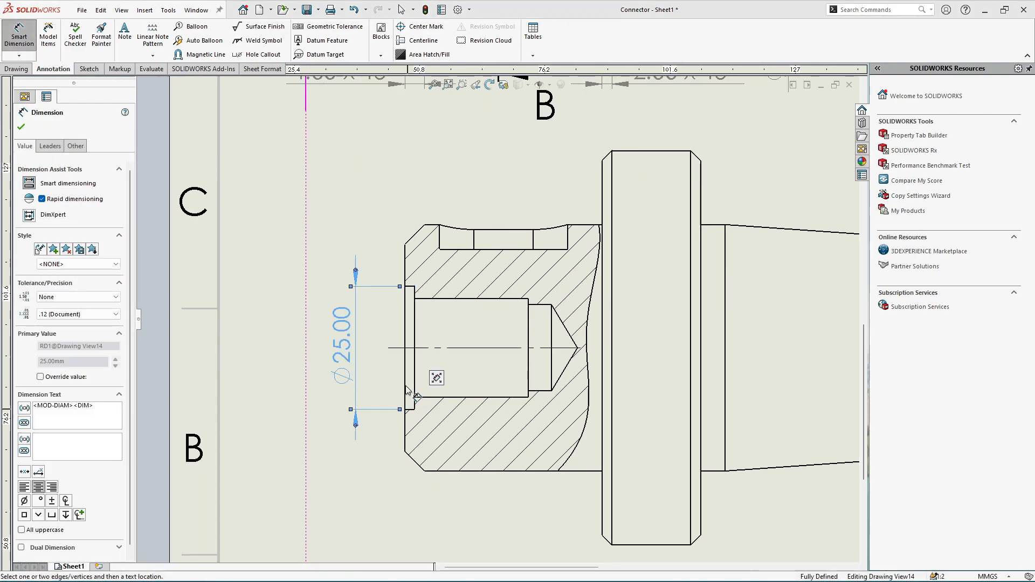
key("Escape")
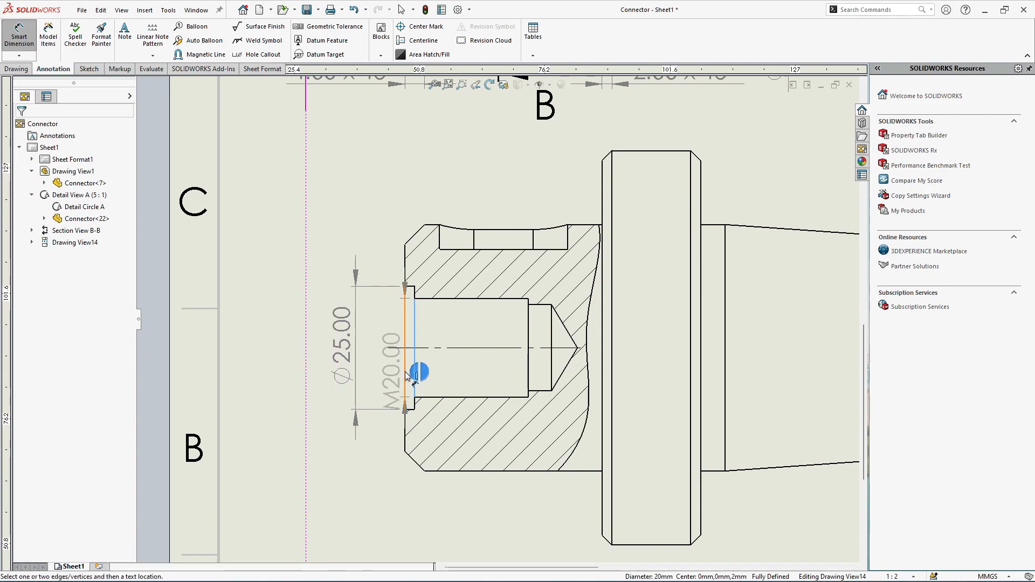
- Dimension the counterbore's depth and place the dimension just below the shaft's lower edge
left_click(404, 376)
left_click(406, 376)
scroll(404, 376, "up", 3)
scroll(399, 420, "down", 2)
key("Escape")
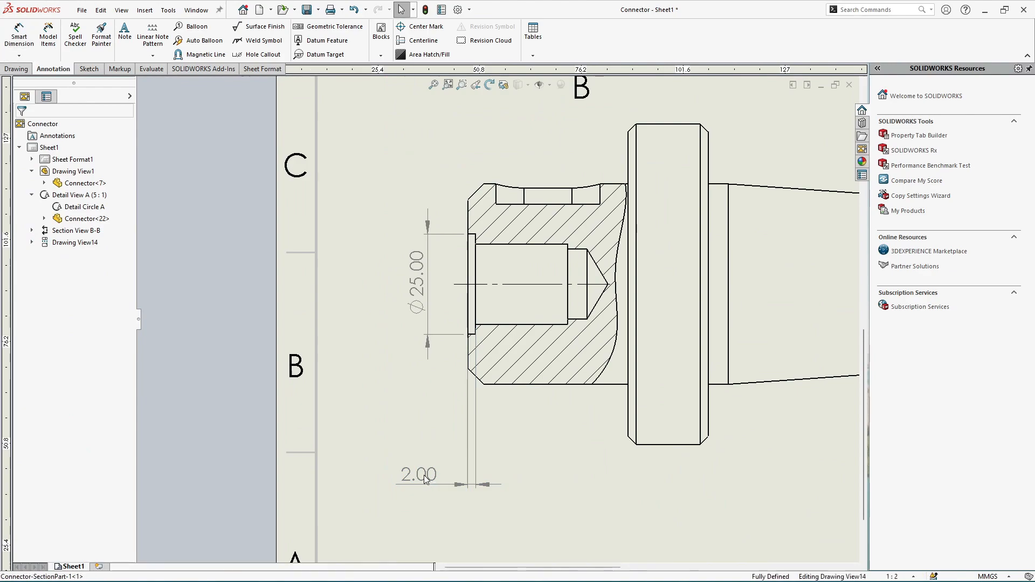
left_click_drag(415, 425, 419, 416)
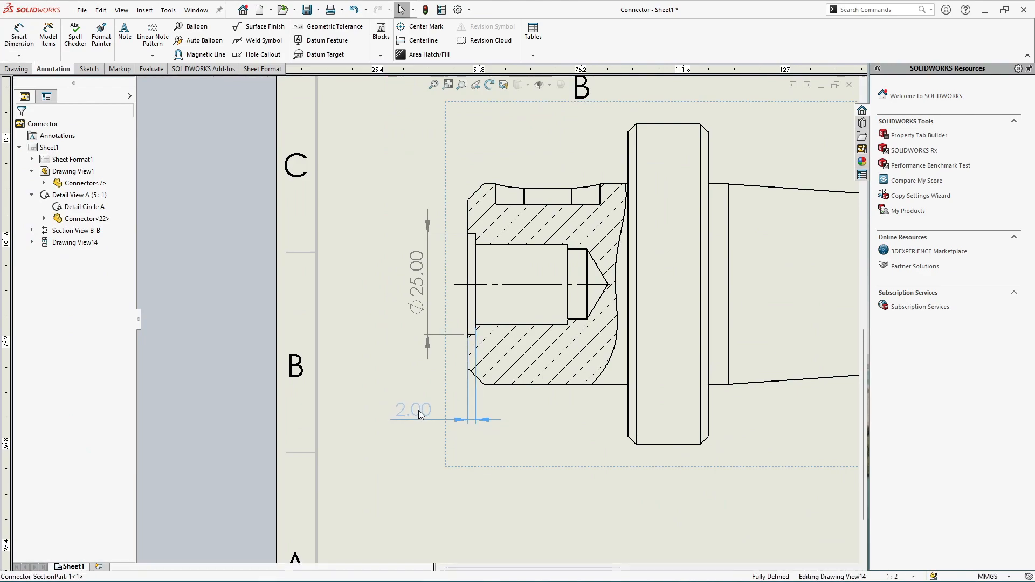
left_click(444, 451)
scroll(696, 243, "down", 2)
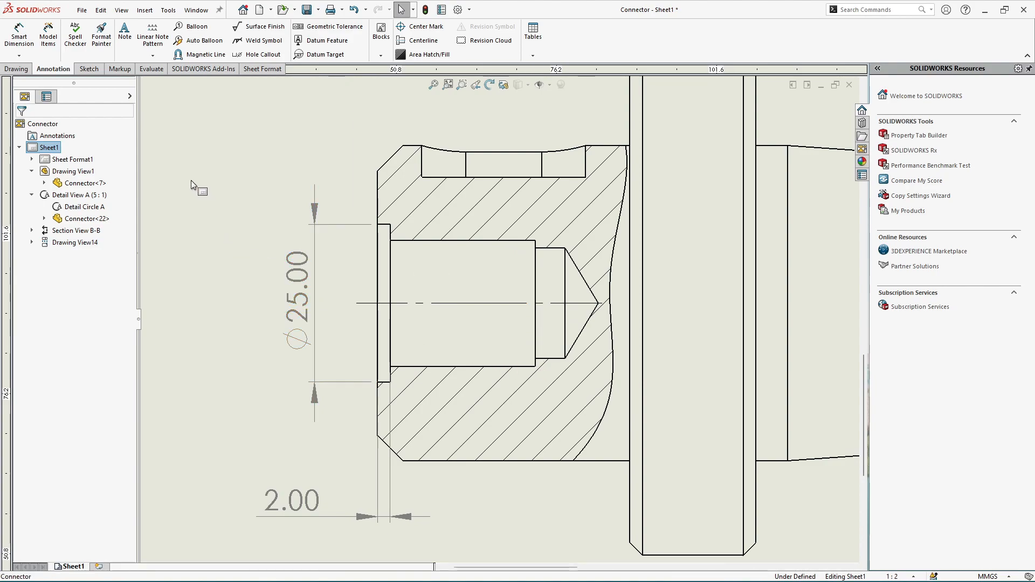
- Dimension the bore's length from the counterbore floor to the bore's end step, placing it below the sectioned shaft
left_click(19, 35)
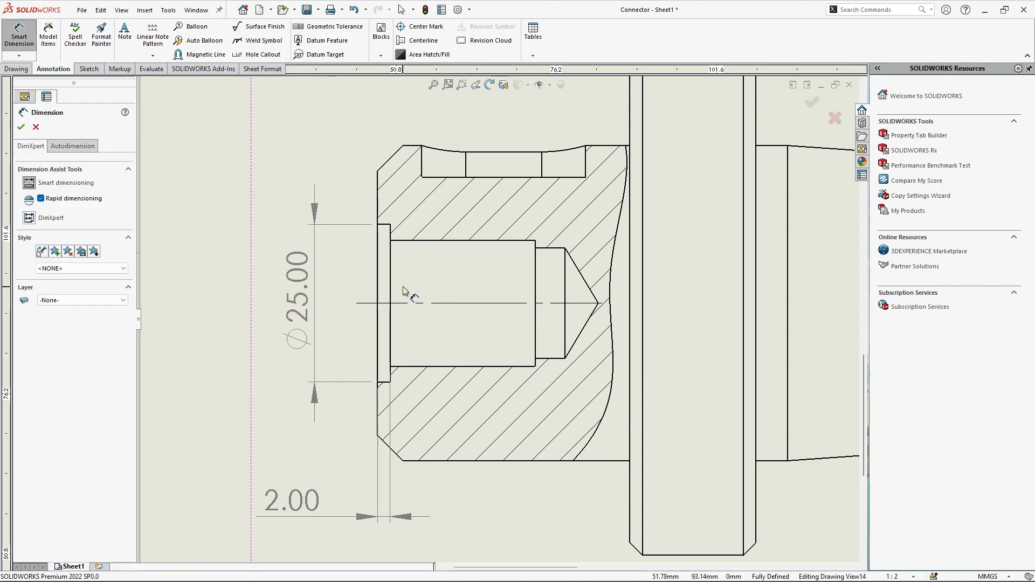
left_click(400, 242)
left_click(401, 253)
scroll(407, 273, "up", 2)
scroll(419, 362, "down", 1)
scroll(445, 353, "down", 1)
scroll(487, 463, "up", 3)
scroll(497, 487, "down", 1)
key("Escape")
left_click_drag(500, 484, 501, 443)
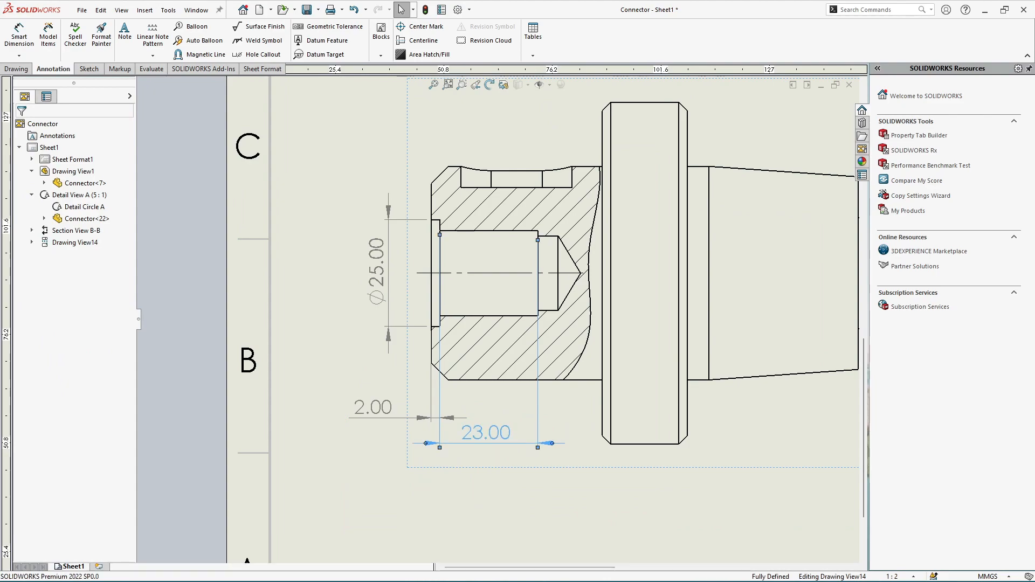
- Set the bore length dimension's arrows inside its extension lines and line it up with the counterbore depth dimension
left_click(48, 147)
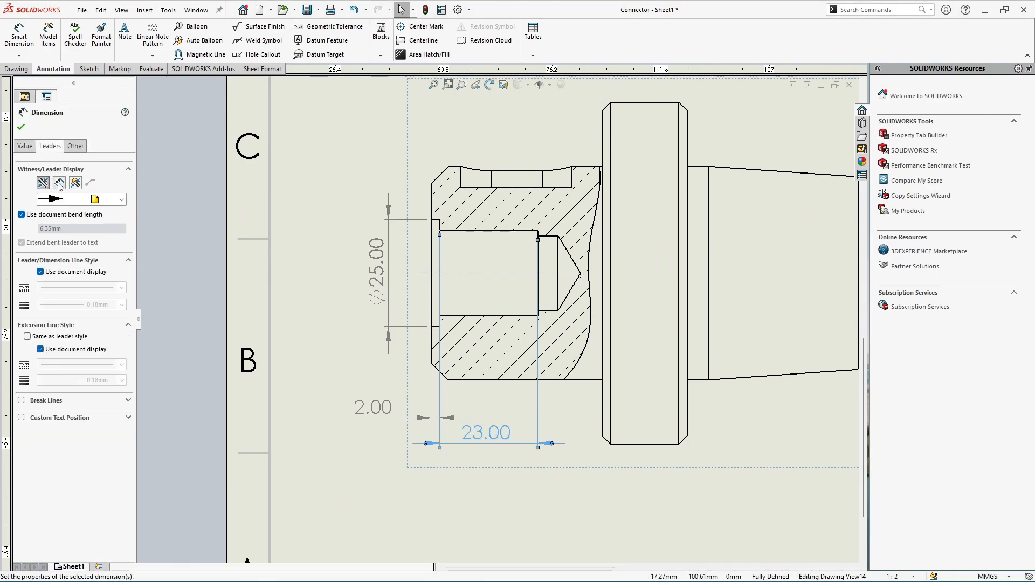
left_click(59, 183)
scroll(454, 450, "down", 3)
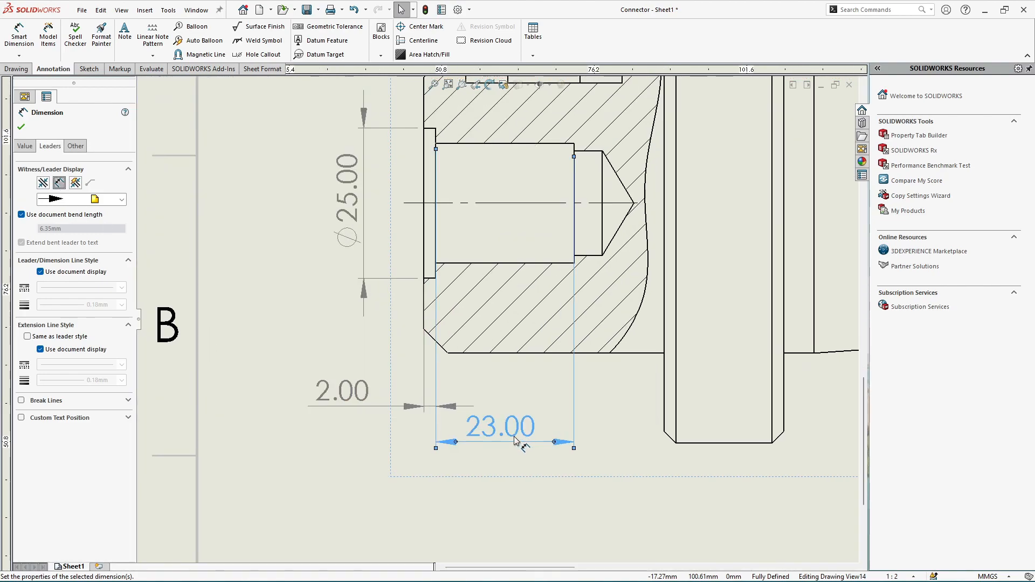
left_click_drag(506, 393, 507, 410)
left_click(506, 434)
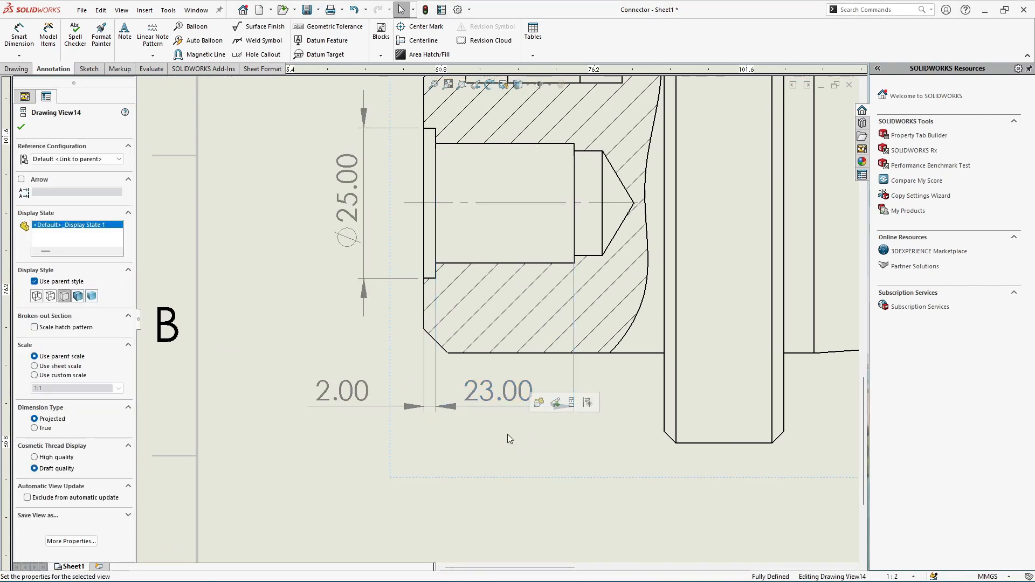
scroll(507, 434, "up", 2)
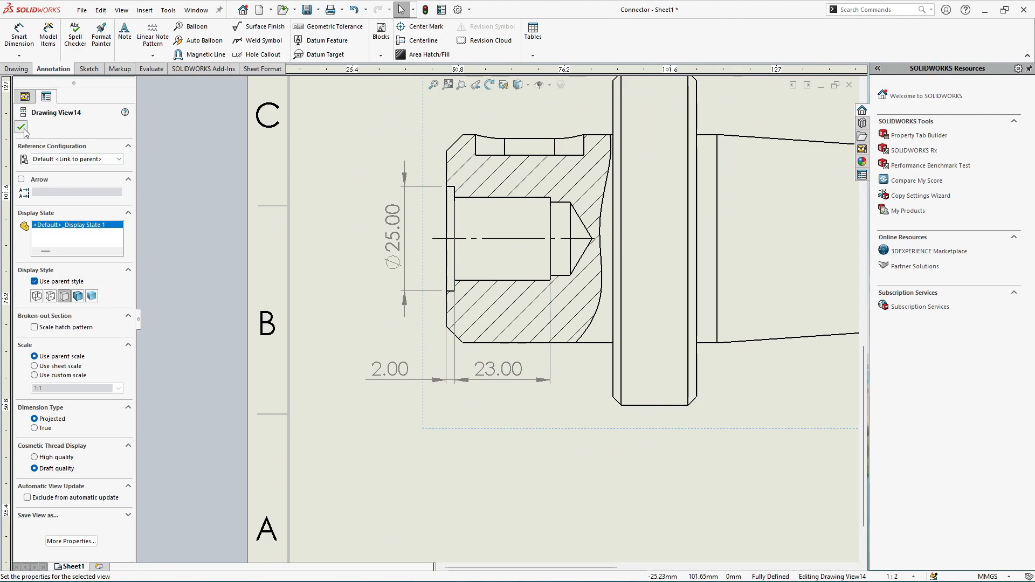
left_click(21, 127)
- Move the counterbore diameter dimension farther left and dimension the threaded bore's diameter between it and the shaft
scroll(356, 340, "up", 1)
scroll(415, 306, "down", 3)
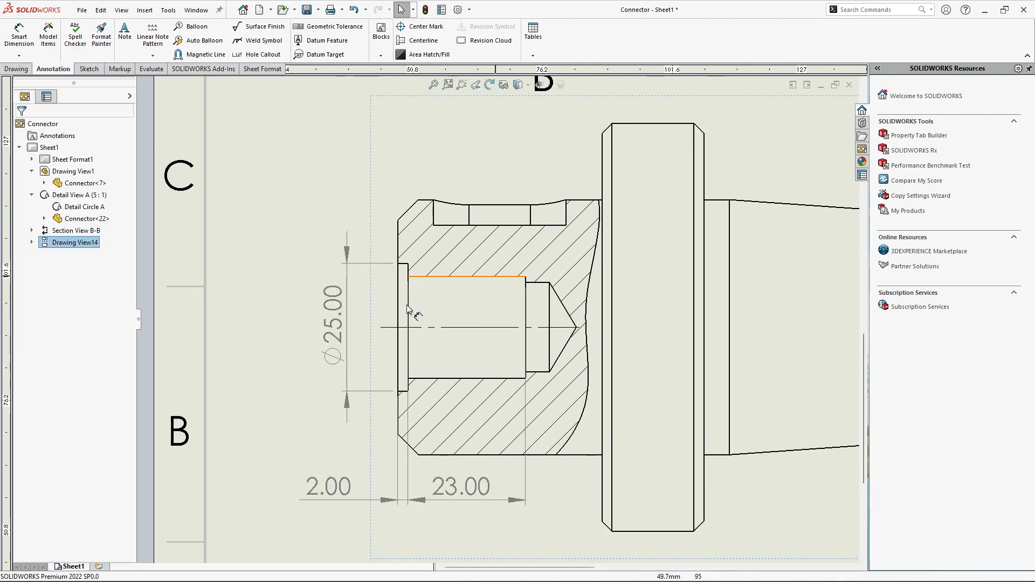
left_click_drag(334, 323, 302, 323)
left_click(263, 204)
left_click(19, 33)
left_click(493, 278)
left_click(491, 378)
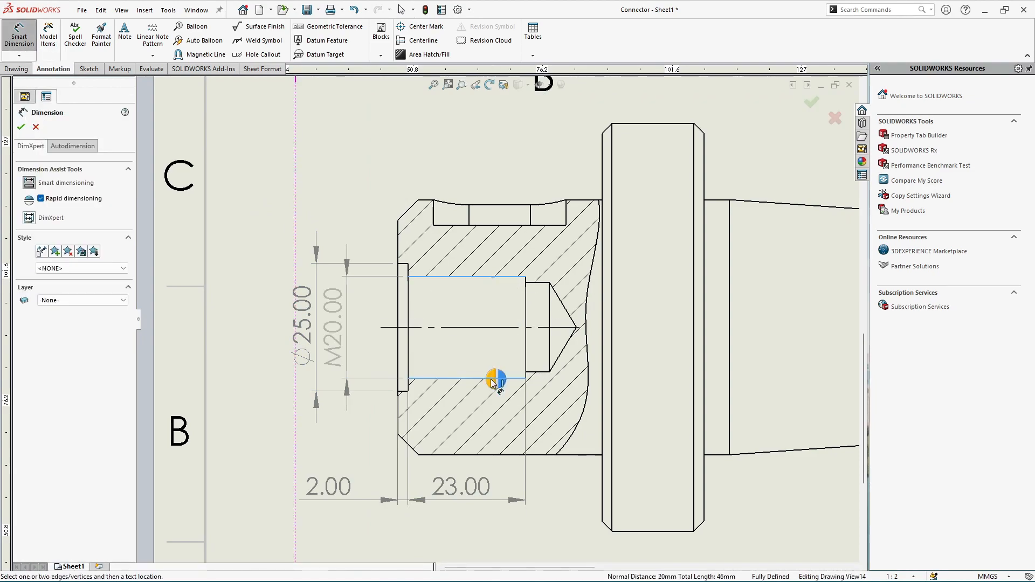
left_click(491, 379)
left_click(320, 171)
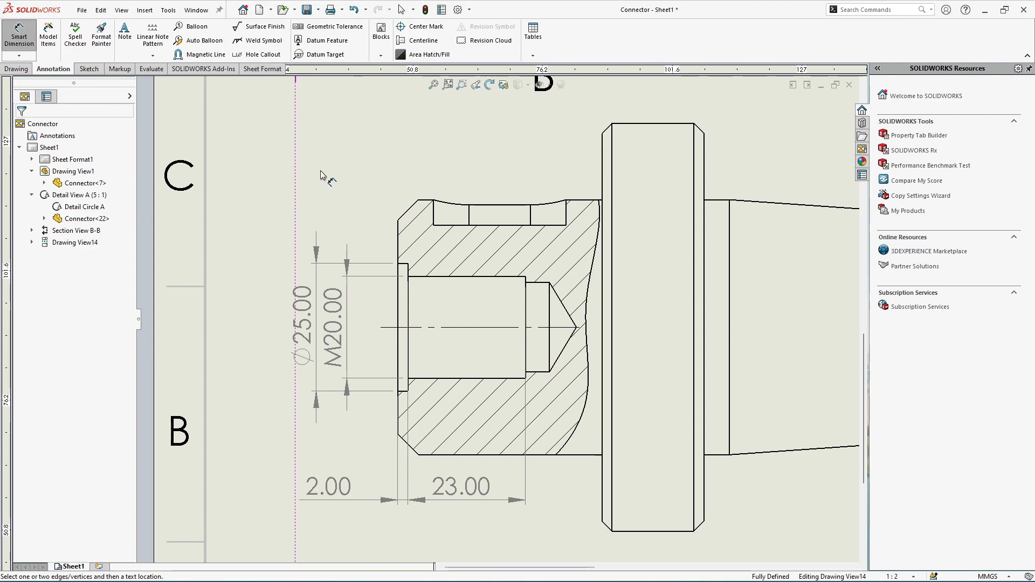
- Append "x 2.5" to the text of the threaded bore's M20.00 diameter dimension
left_click(332, 324)
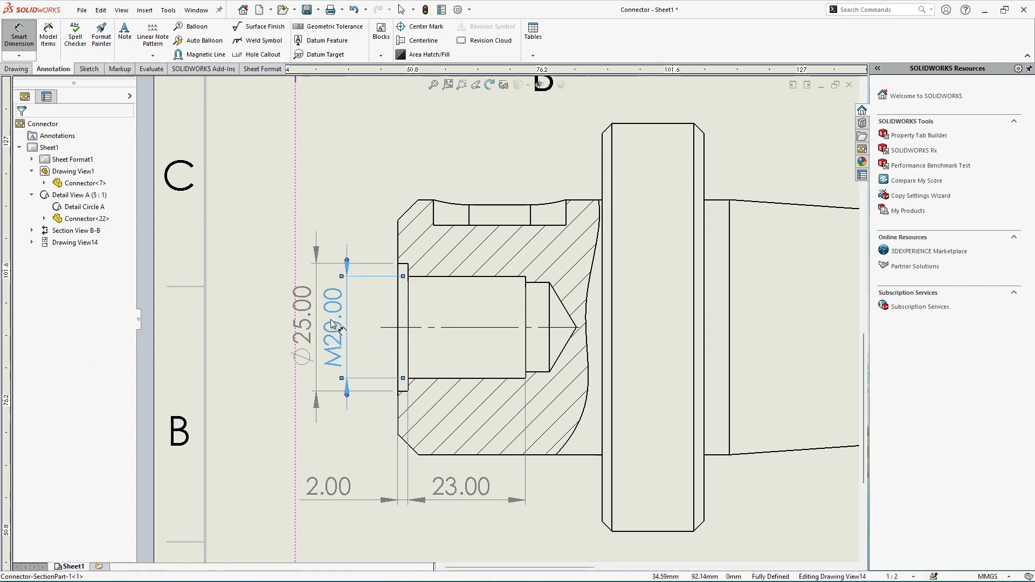
left_click(101, 421)
type("X")
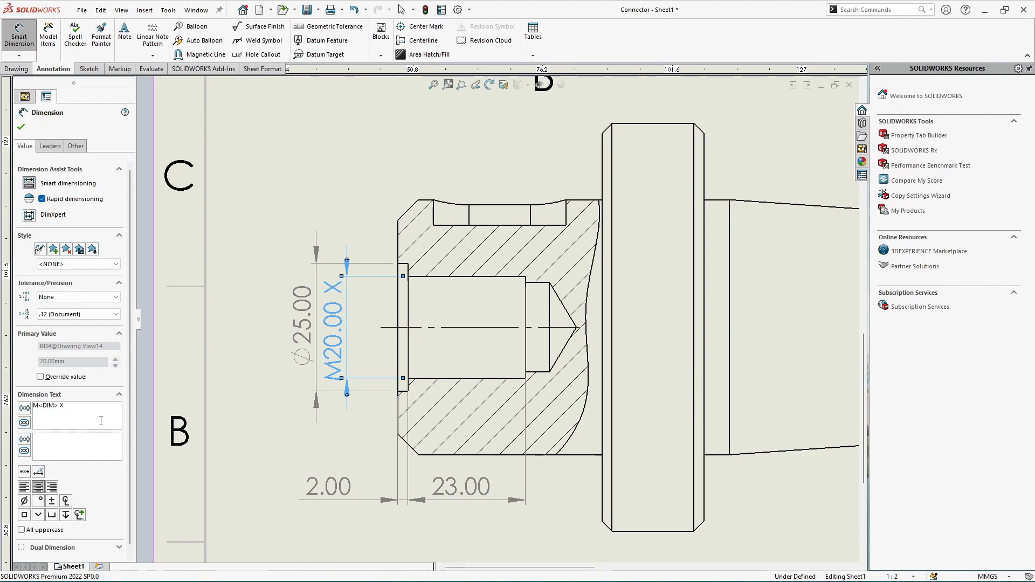
key("BackSpace")
key("BackSpace")
type("x 2.")
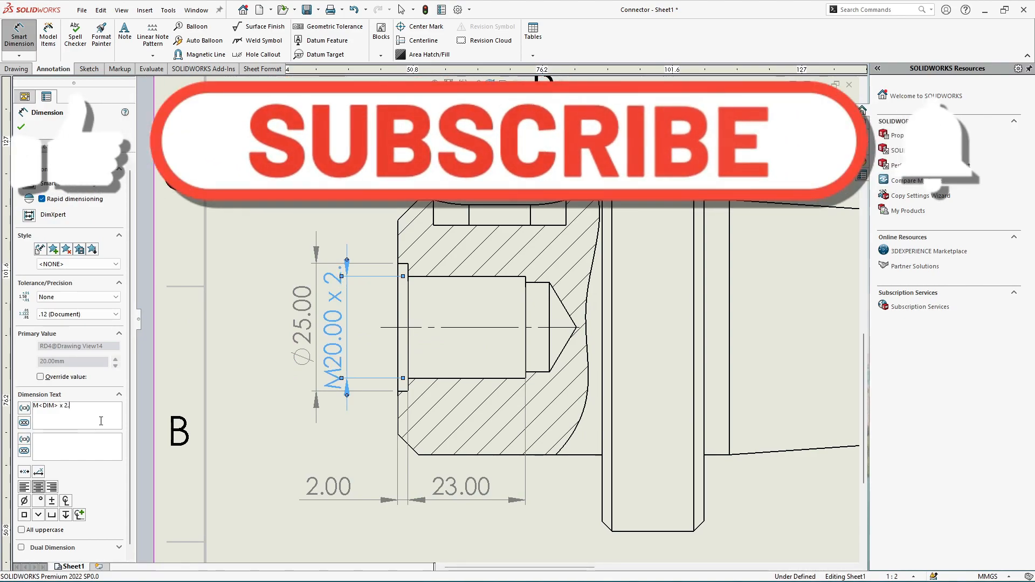
type("5")
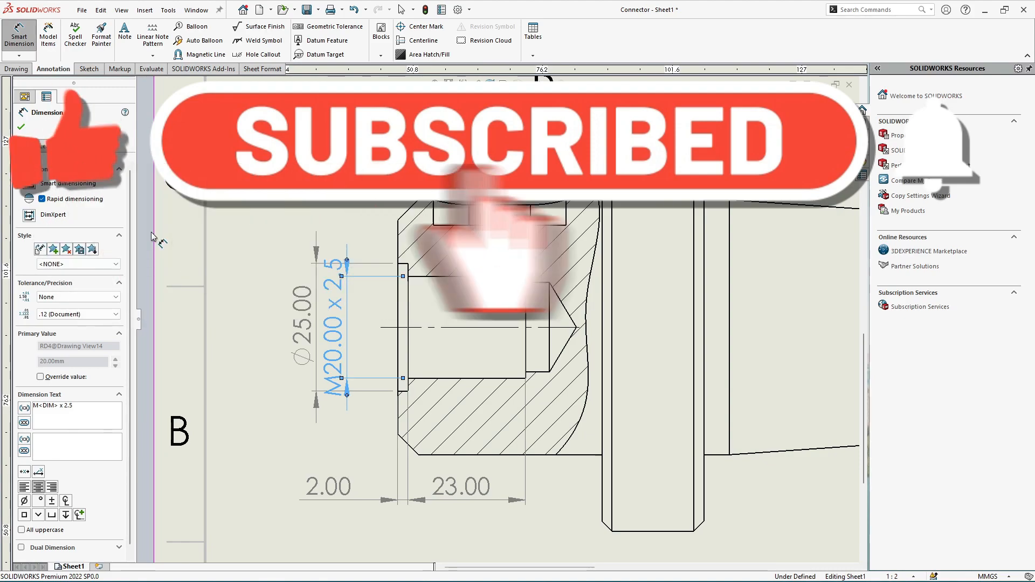
left_click(276, 207)
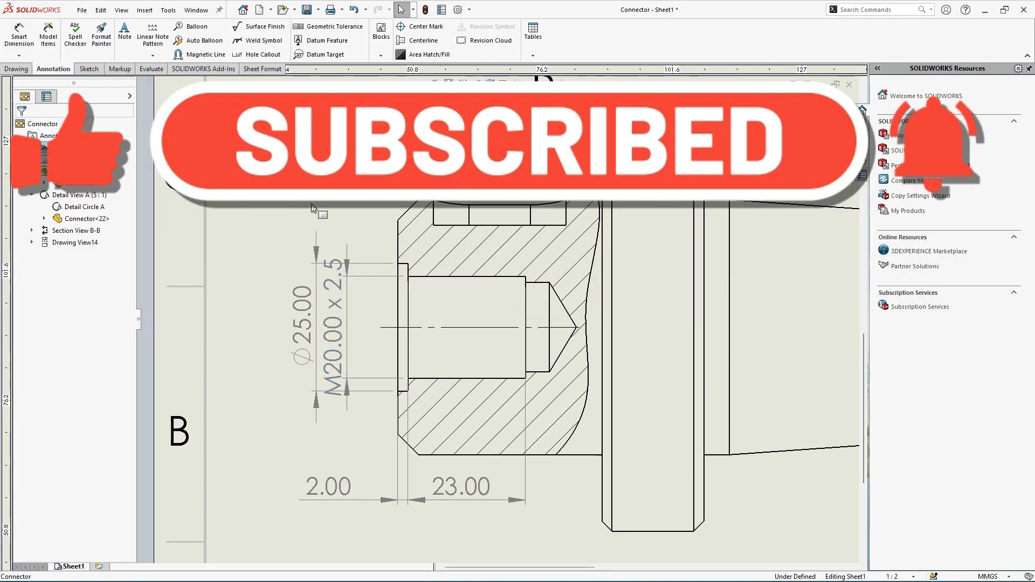
- Move the M20.00 x 2.5 dimension text up along its dimension line, clear of the counterbore diameter dimension
left_click_drag(341, 289, 345, 155)
left_click(293, 159)
scroll(431, 241, "up", 1)
scroll(498, 318, "up", 5)
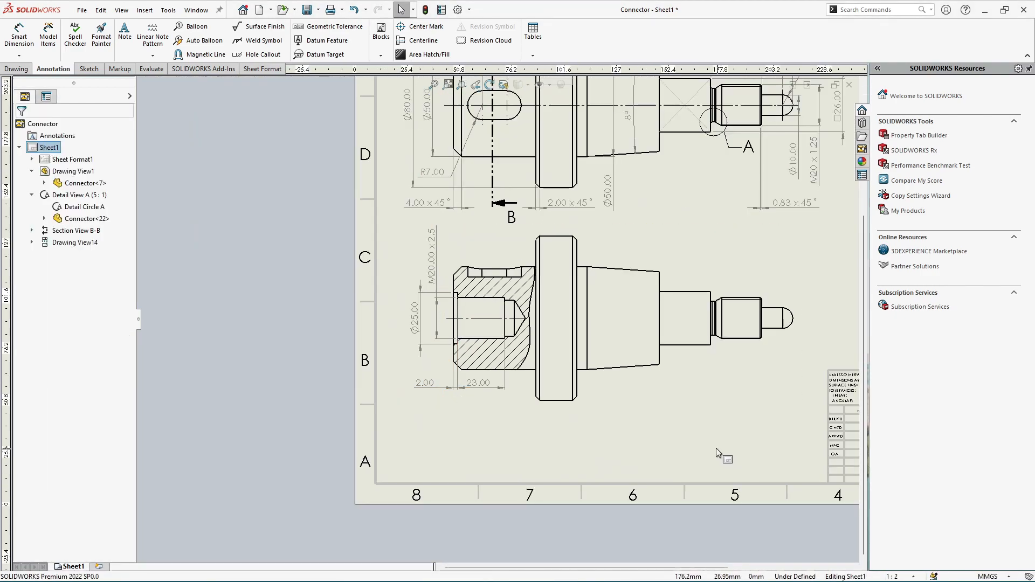
left_click_drag(637, 409, 634, 430)
left_click(267, 305)
- Dimension the hole's total depth from the shaft's end face to the drill cone tip, placing it below the bore length dimension
scroll(546, 368, "down", 2)
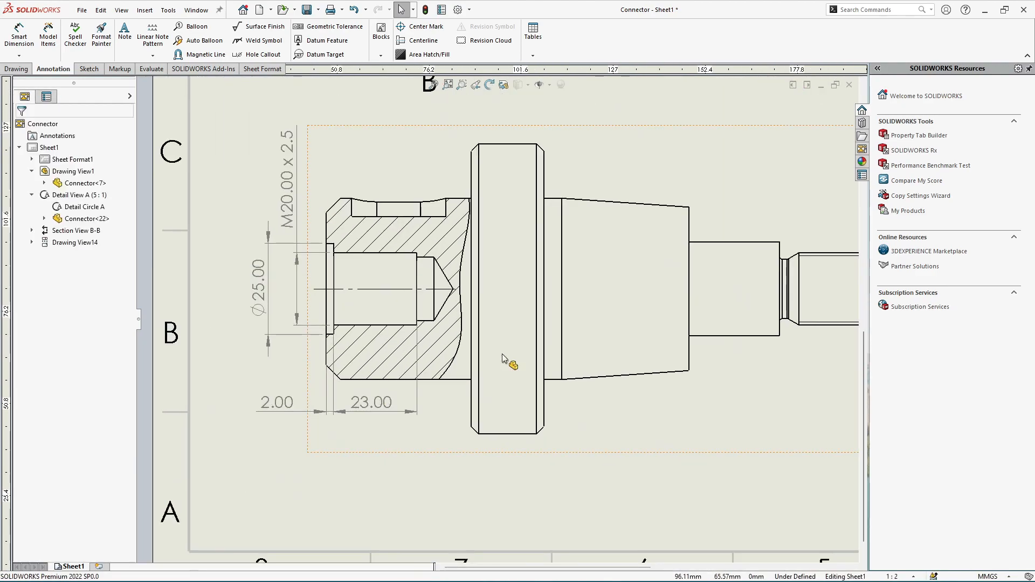
scroll(445, 338, "down", 1)
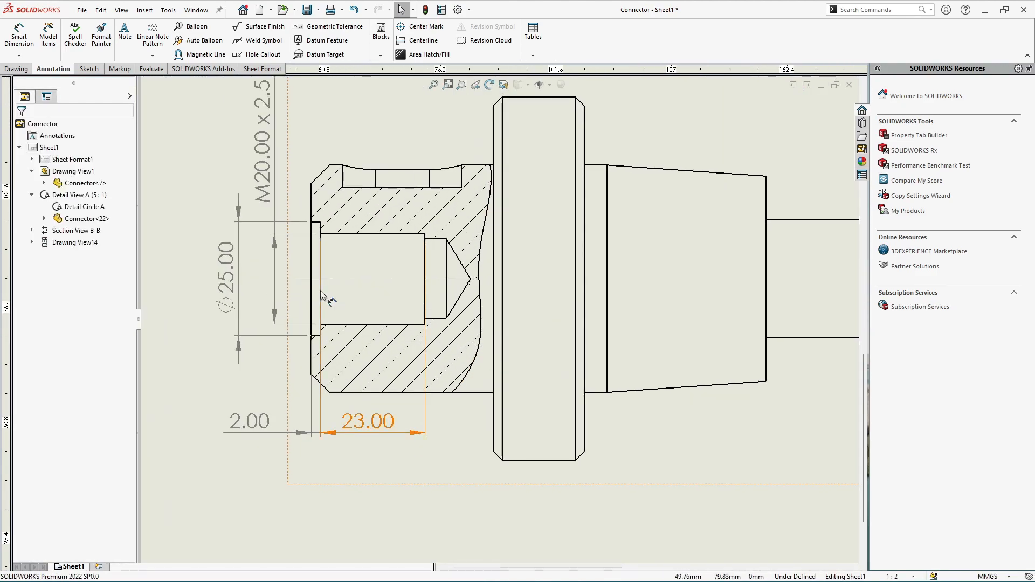
left_click(19, 33)
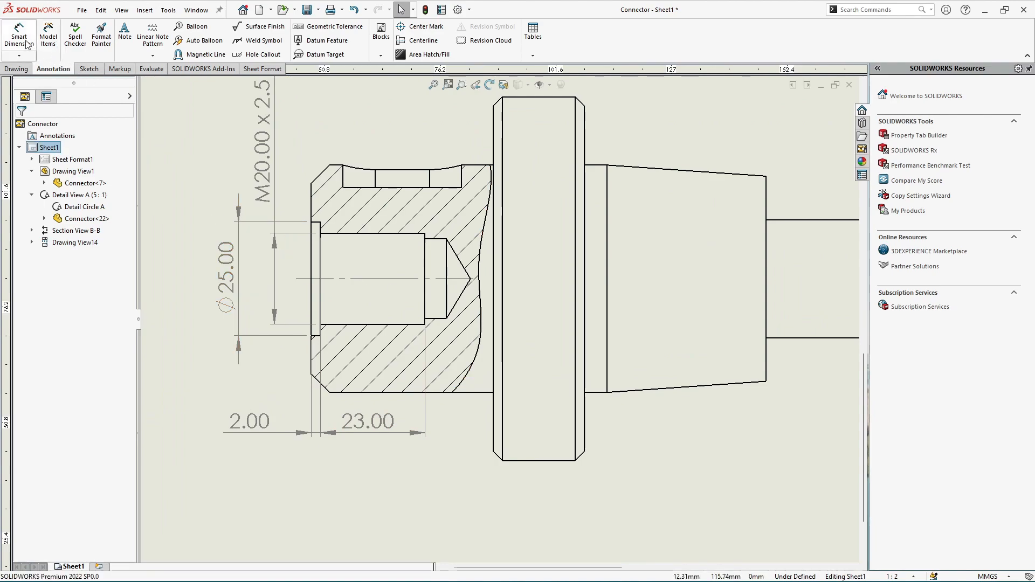
left_click(312, 253)
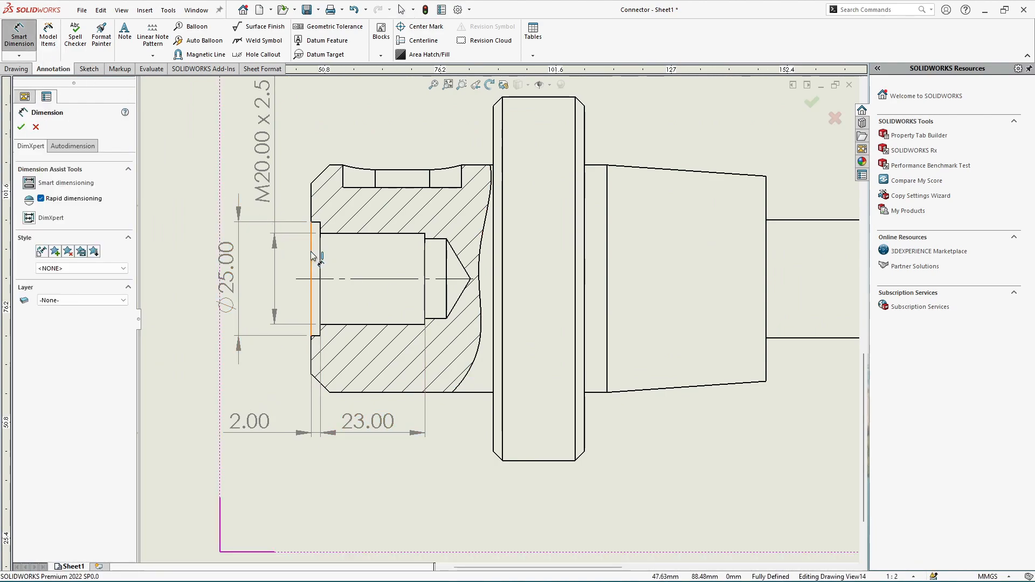
left_click(470, 279)
left_click(470, 280)
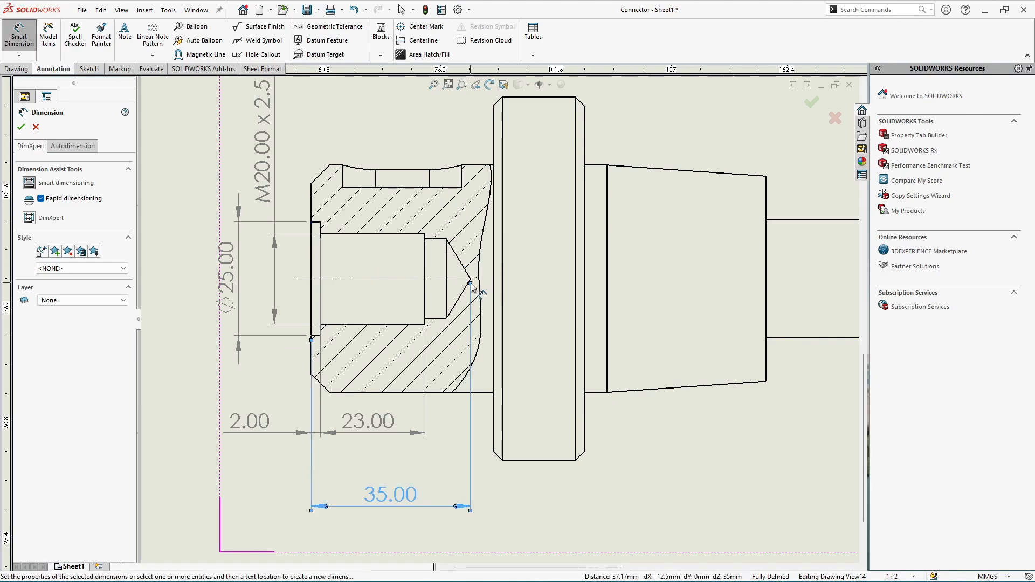
left_click(21, 127)
- Move the total hole depth dimension up, closer to the counterbore depth and bore length dimensions
scroll(376, 290, "down", 3)
scroll(377, 290, "up", 1)
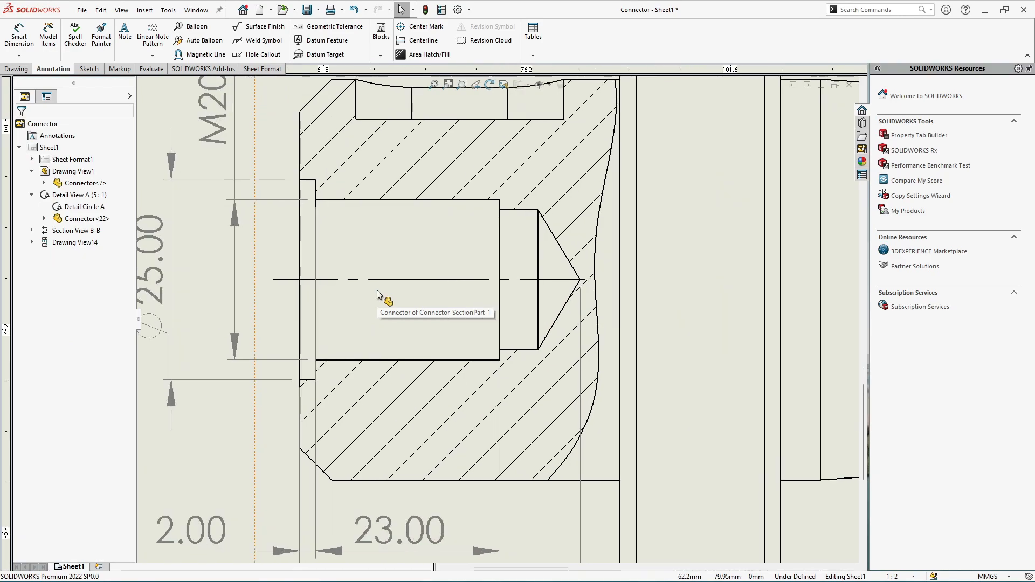
scroll(424, 503, "up", 3)
scroll(480, 491, "down", 1)
left_click(477, 429)
left_click(439, 460)
- Review the broken-out section view's dimensions together with the neighbouring views and title block for completeness
scroll(369, 416, "up", 5)
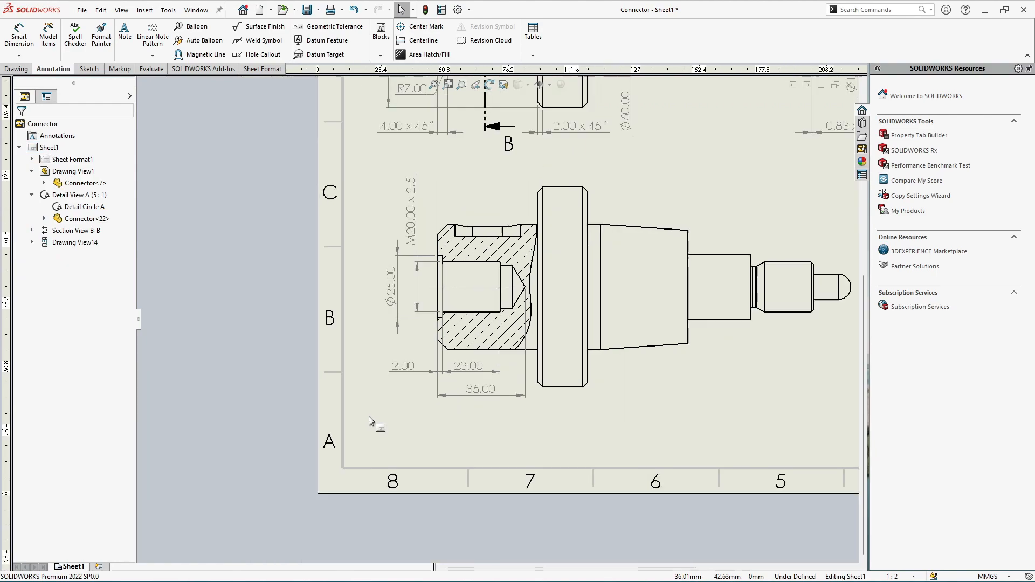
scroll(620, 293, "up", 3)
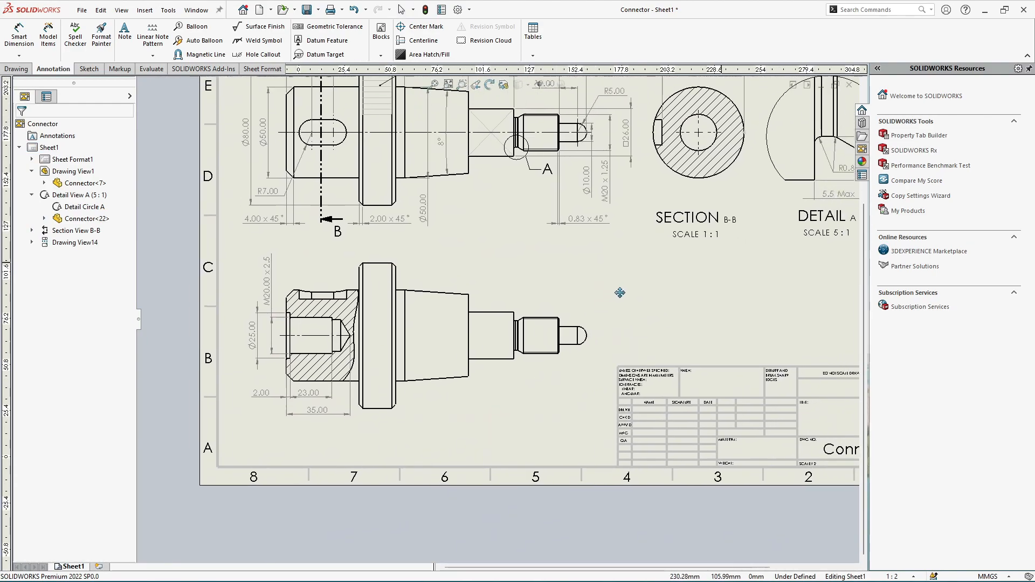
scroll(318, 341, "down", 5)
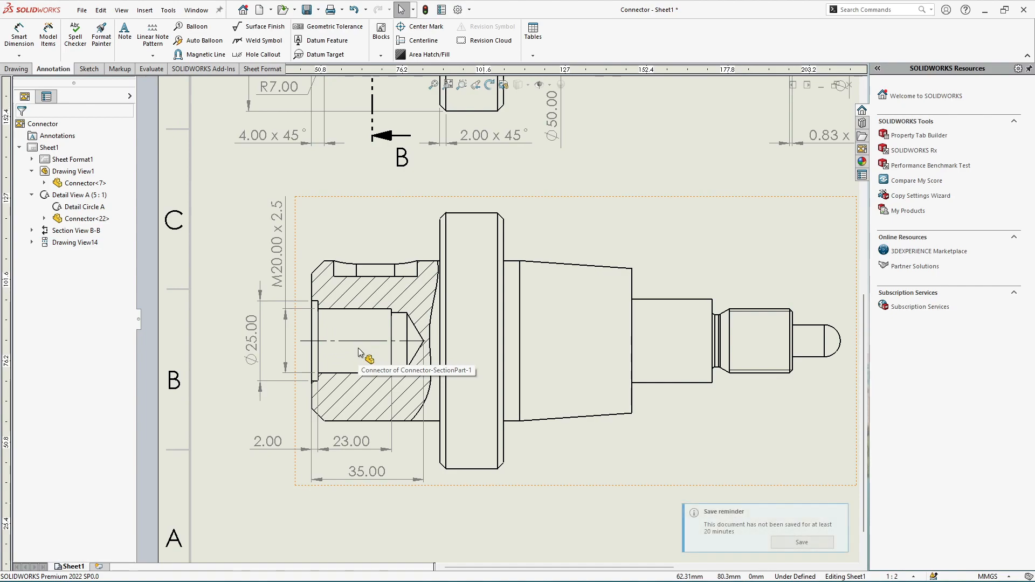
scroll(357, 347, "up", 3)
scroll(541, 316, "down", 4)
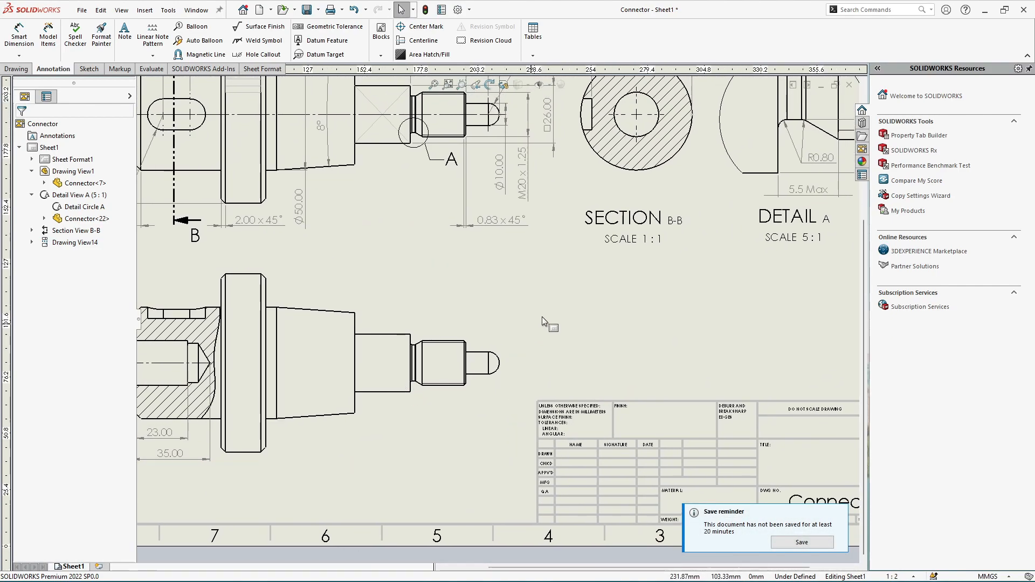
scroll(541, 316, "up", 3)
scroll(531, 260, "down", 4)
scroll(529, 253, "down", 1)
- Examine the front view's length, diameter, chamfer and slot dimensions for anything still missing
mouse_move(444, 298)
middle_mouse_down()
mouse_move(538, 315)
mouse_move(432, 378)
mouse_move(452, 390)
mouse_move(502, 373)
middle_mouse_up()
scroll(440, 368, "down", 2)
mouse_move(402, 383)
middle_mouse_down()
mouse_move(497, 388)
mouse_move(469, 395)
mouse_move(551, 381)
middle_mouse_up()
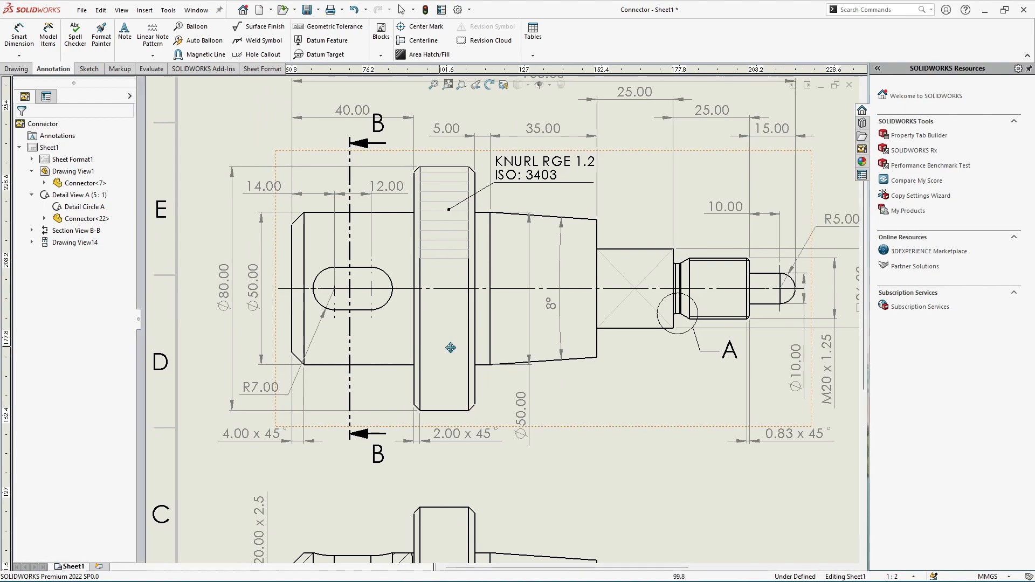
scroll(464, 329, "up", 5)
middle_click_drag(582, 397, 488, 365)
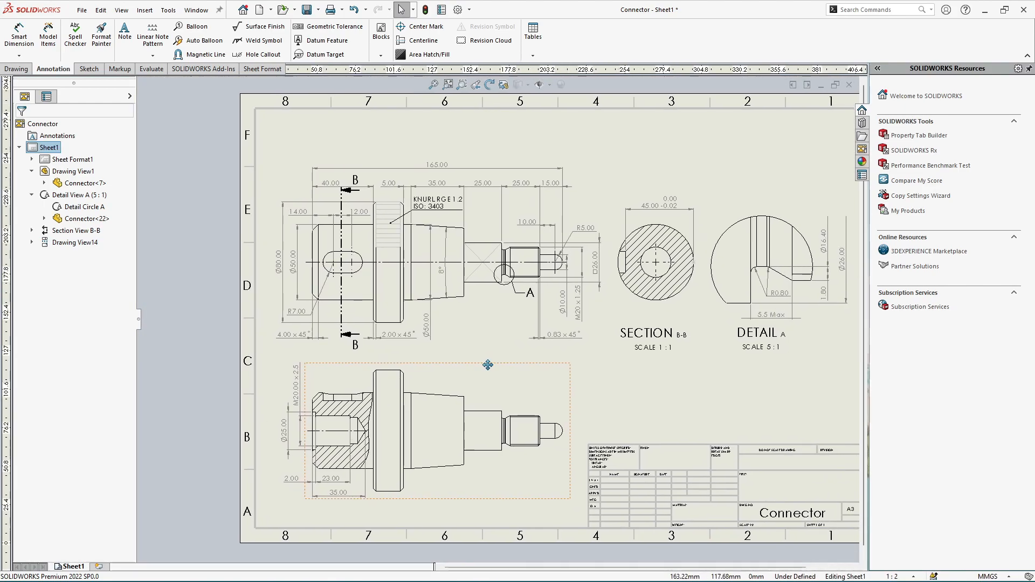
scroll(264, 202, "up", 2)
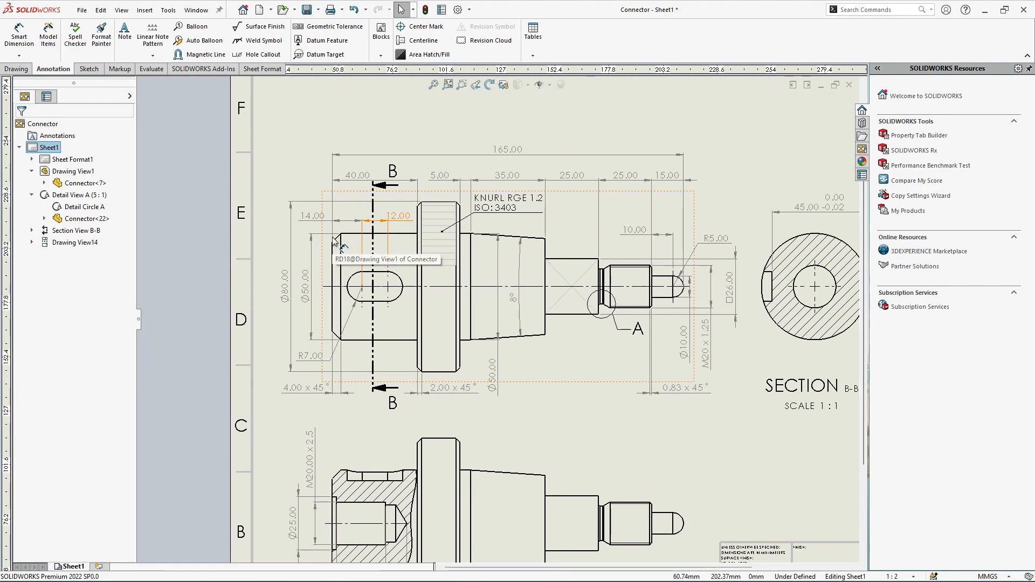
scroll(269, 129, "up", 2)
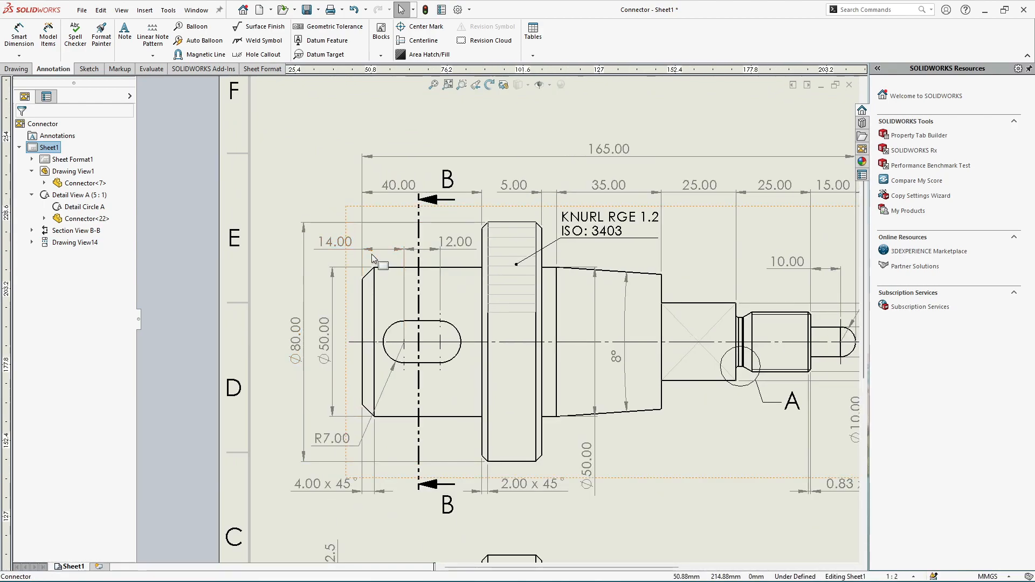
scroll(539, 328, "down", 1)
middle_click_drag(585, 339, 523, 287)
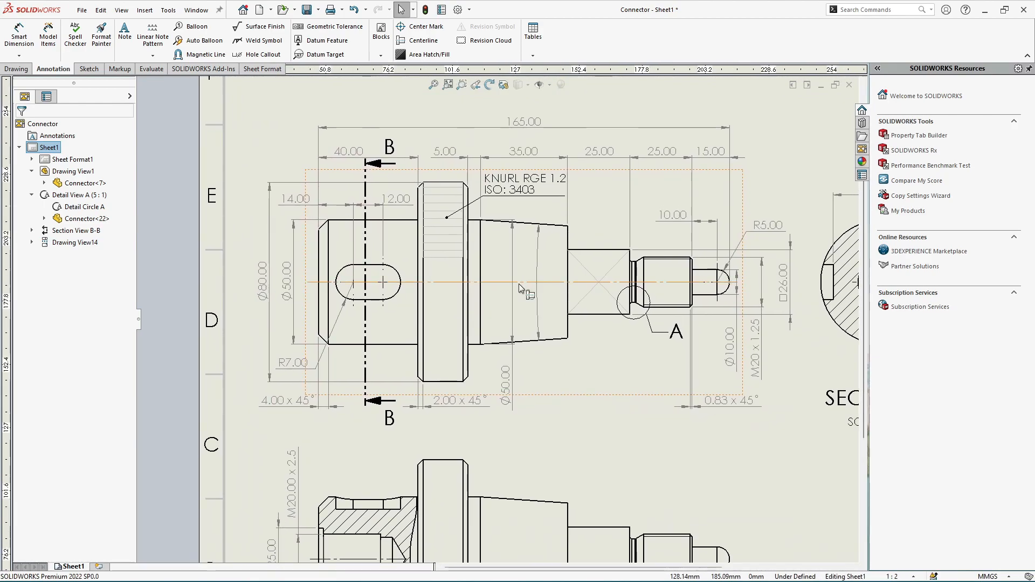
scroll(428, 264, "down", 1)
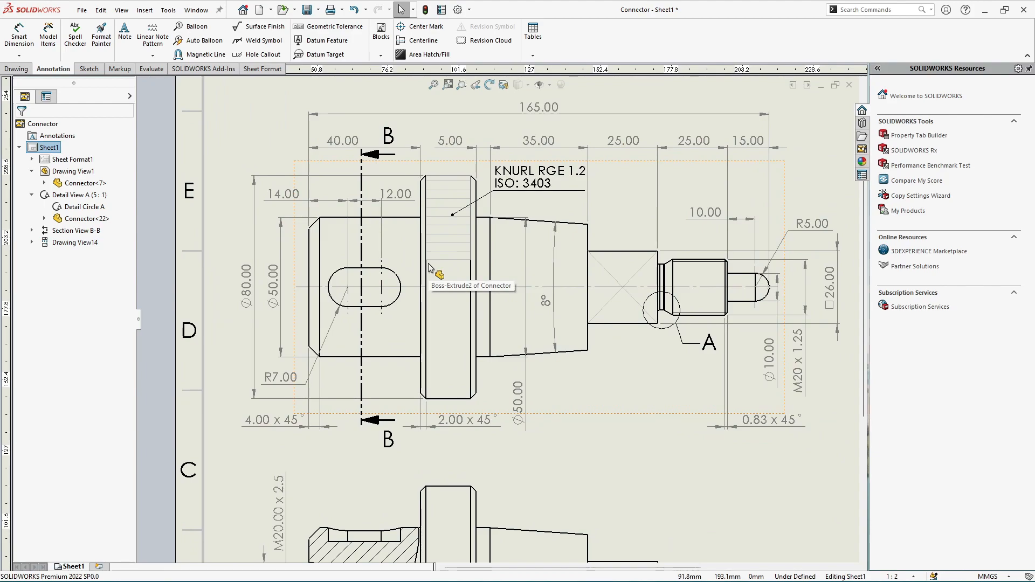
scroll(405, 235, "down", 1)
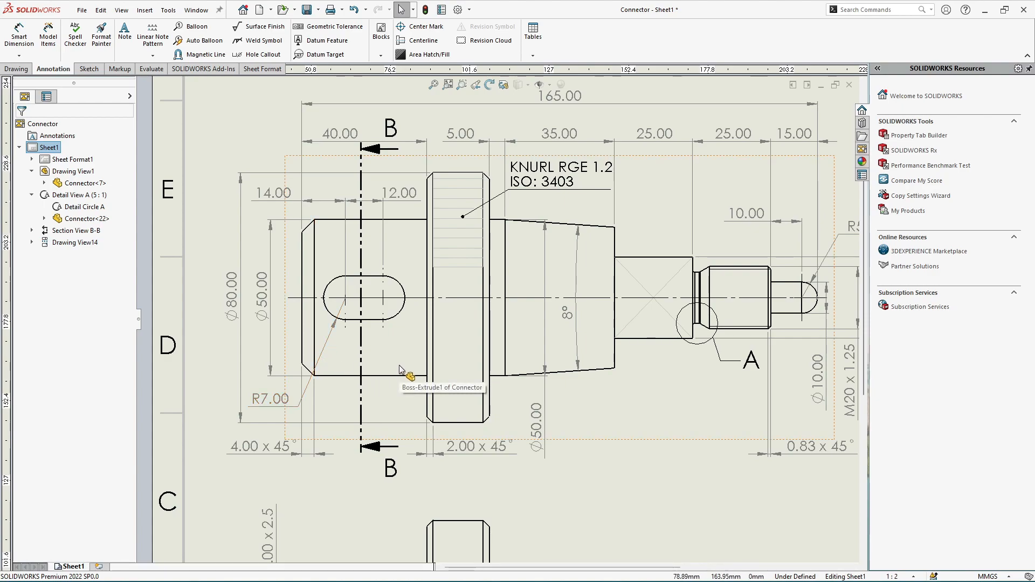
scroll(399, 370, "down", 4)
scroll(400, 370, "up", 4)
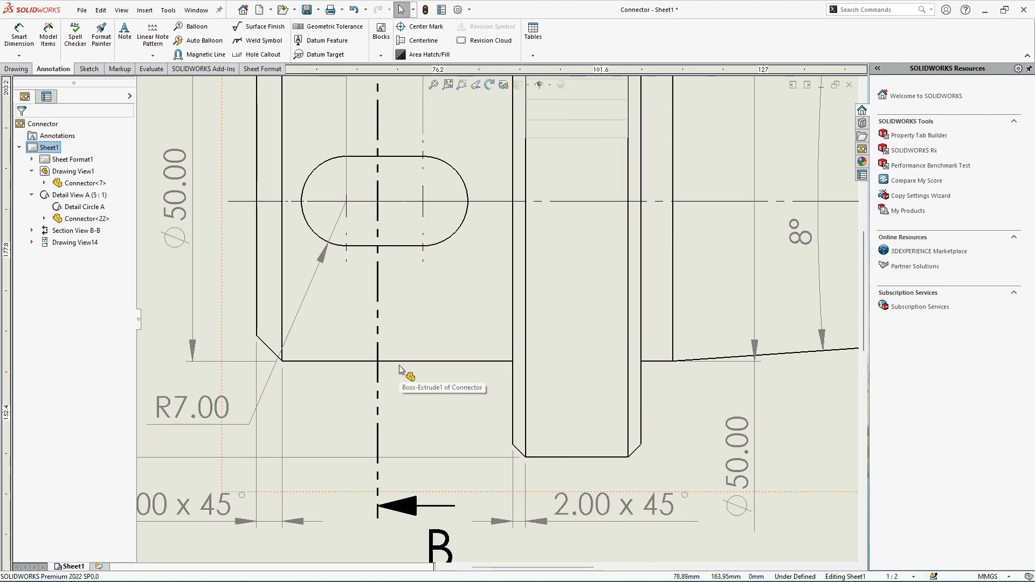
scroll(400, 370, "up", 4)
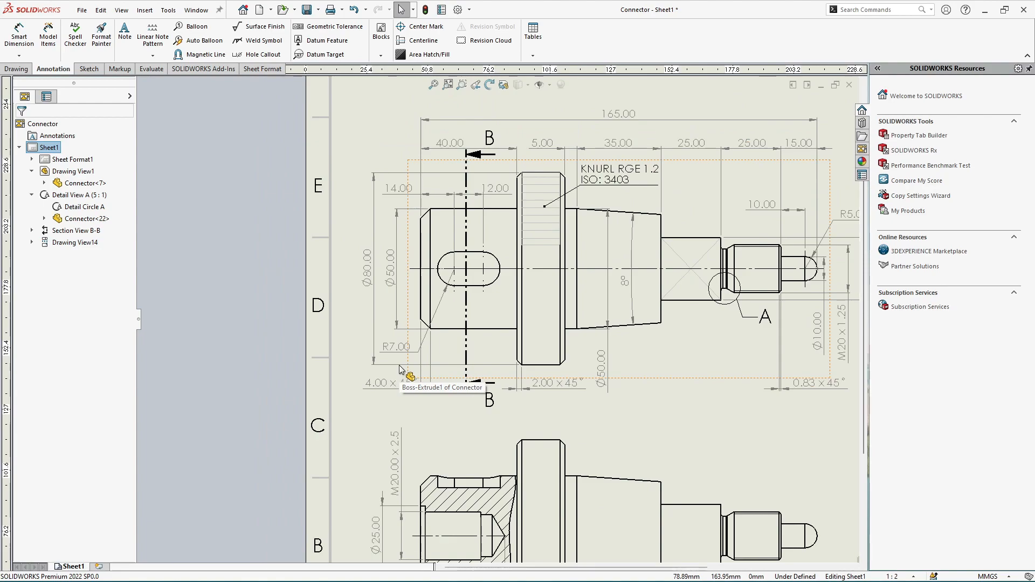
- Set the slotted shaft end's 50 mm diameter dimension to Fit with tolerance, using a Clearance fit
scroll(474, 209, "down", 3)
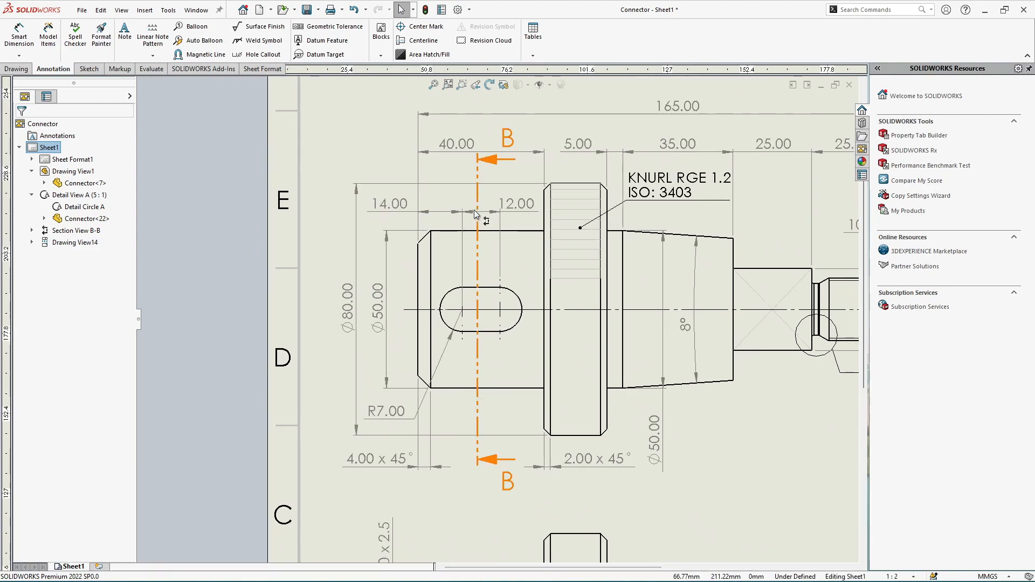
scroll(450, 223, "down", 2)
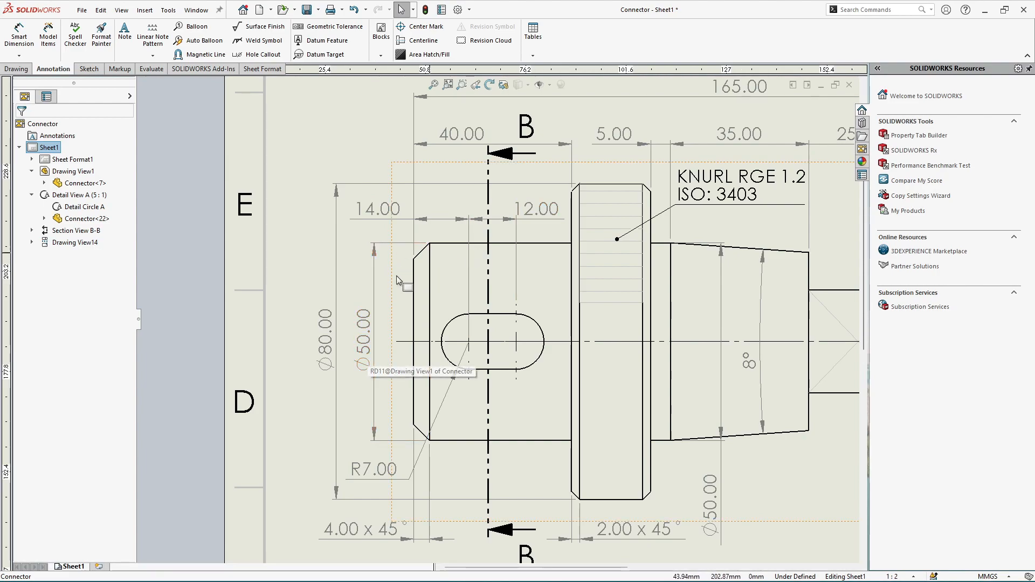
left_click(370, 338)
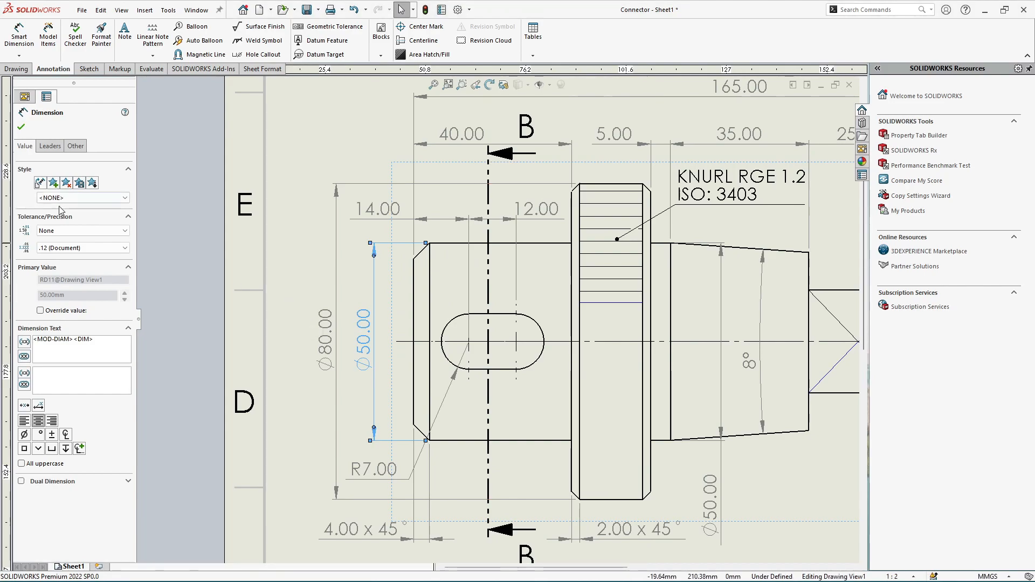
left_click(69, 232)
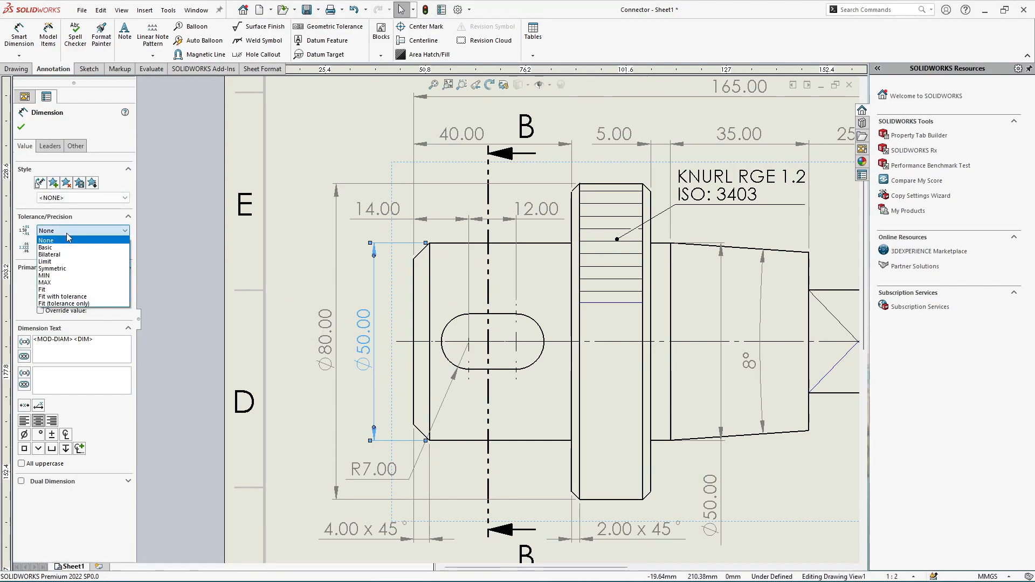
left_click(74, 297)
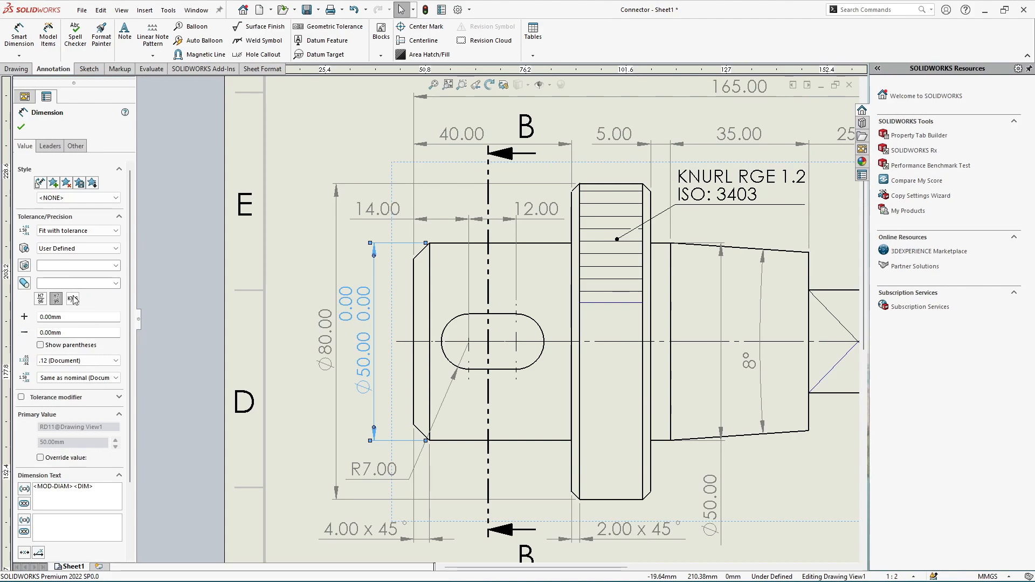
left_click(48, 249)
left_click(56, 262)
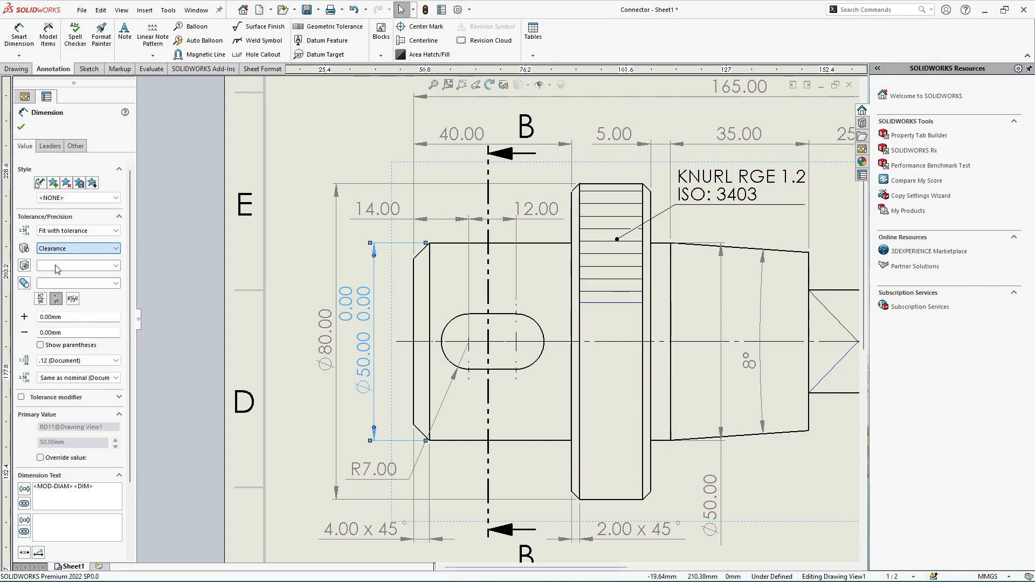
- Choose f7 as the shaft fit for the slotted end's diameter dimension and accept the change
left_click(116, 284)
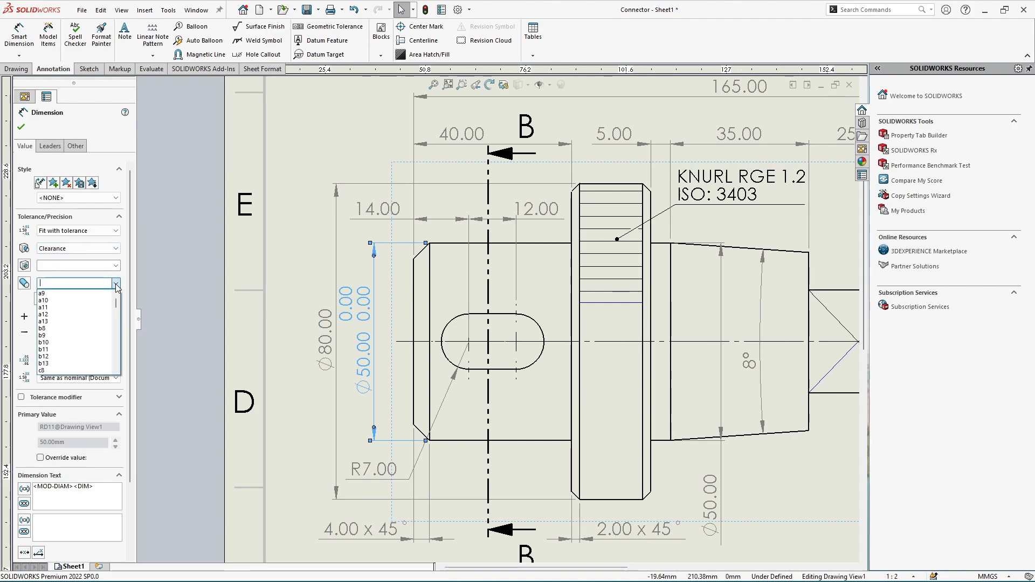
type("f")
left_click(78, 322)
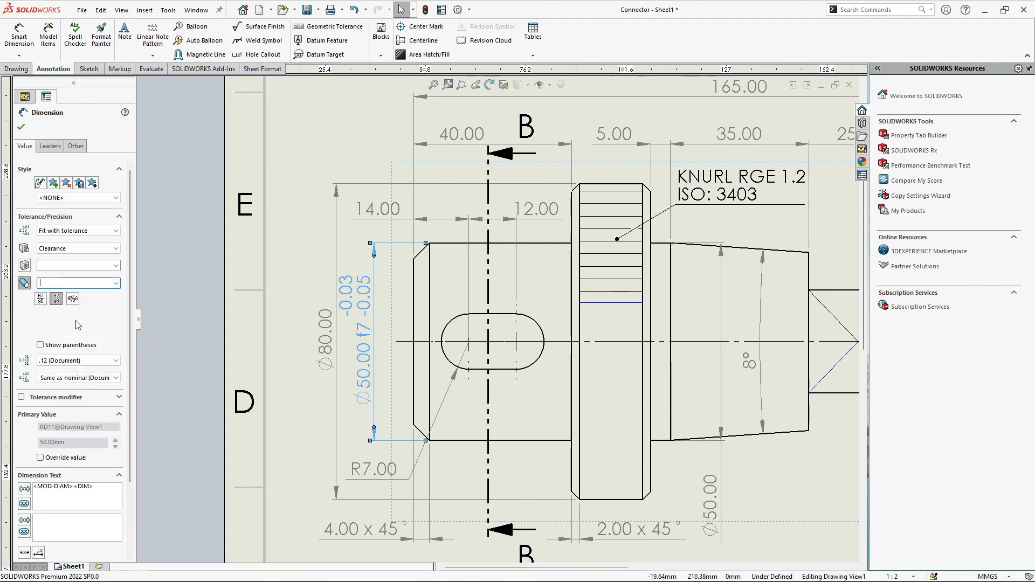
left_click(21, 128)
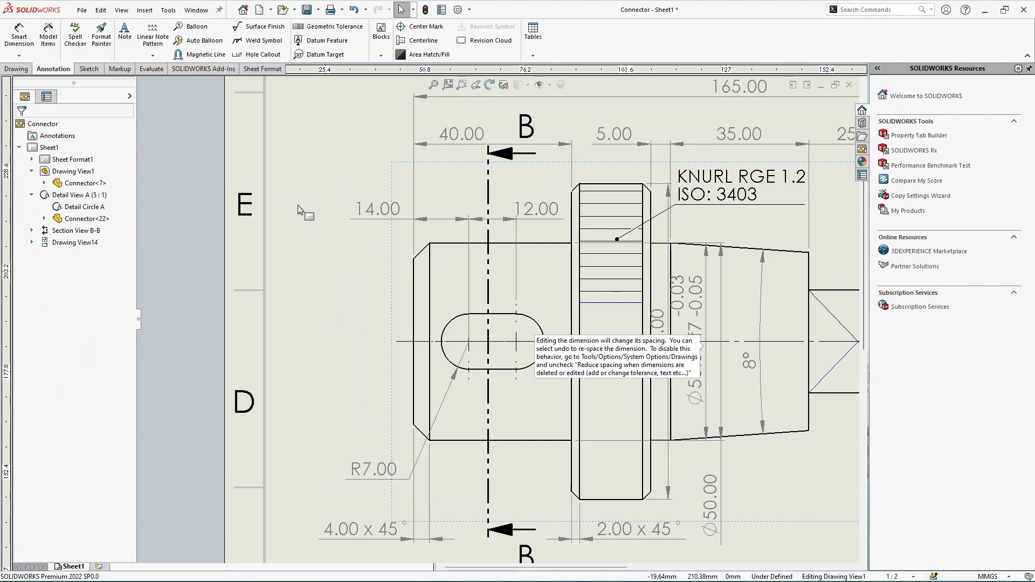
left_click(310, 180)
scroll(489, 304, "up", 1)
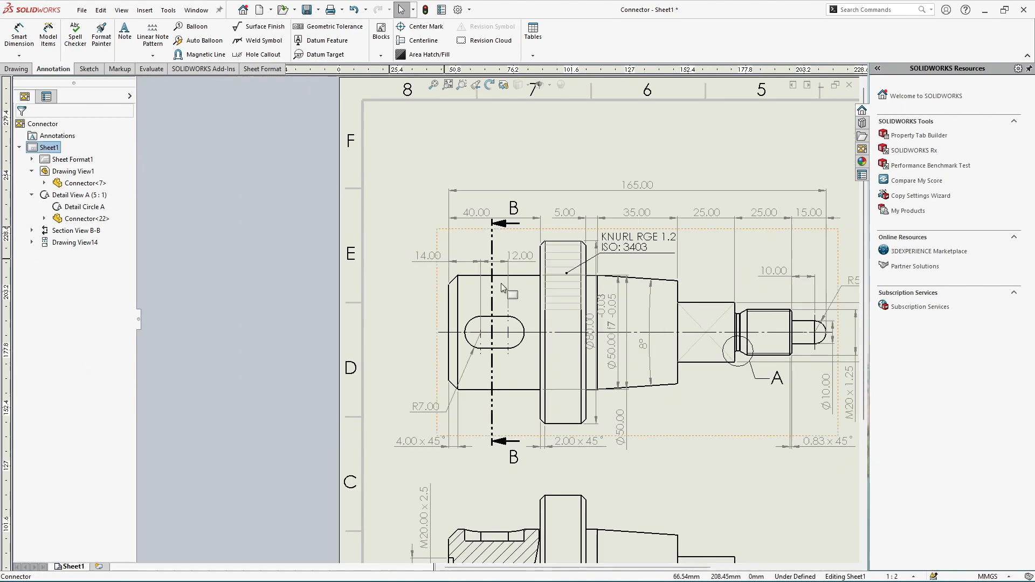
- Move the front view's 50 mm f7 and 80 mm diameter dimensions out beyond the slotted shaft end, clear of the part outline
scroll(578, 309, "down", 1)
left_click_drag(625, 337, 386, 340)
left_click(341, 318)
left_click_drag(590, 338, 343, 339)
left_click(338, 191)
scroll(598, 404, "up", 1)
scroll(693, 387, "up", 2)
scroll(597, 397, "down", 3)
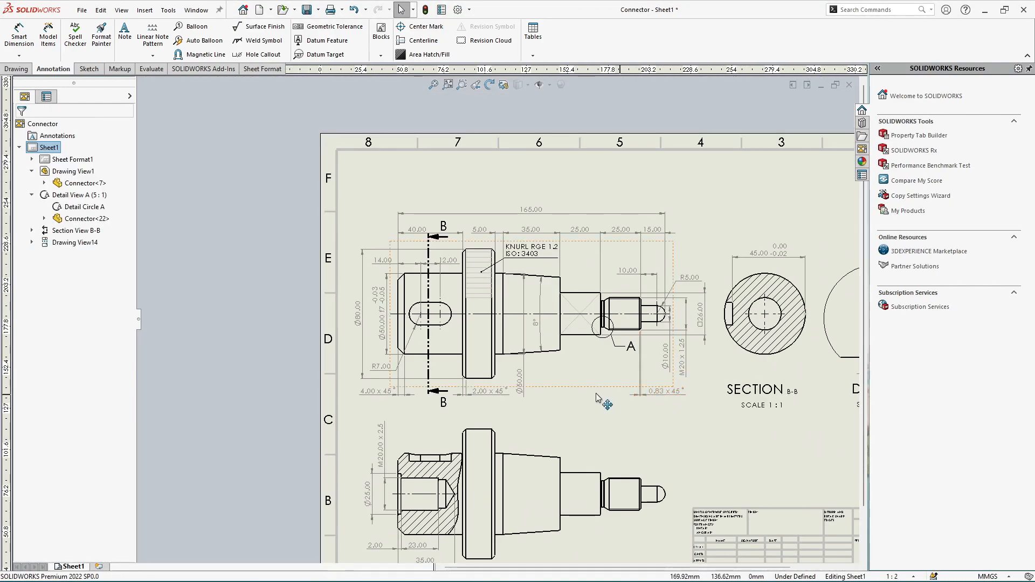
left_click(338, 98)
- Attach a basic surface finish symbol with a leader to the upper outer edge of the slotted end in the broken-out section view
scroll(337, 149, "up", 2)
middle_click_drag(521, 208, 451, 191)
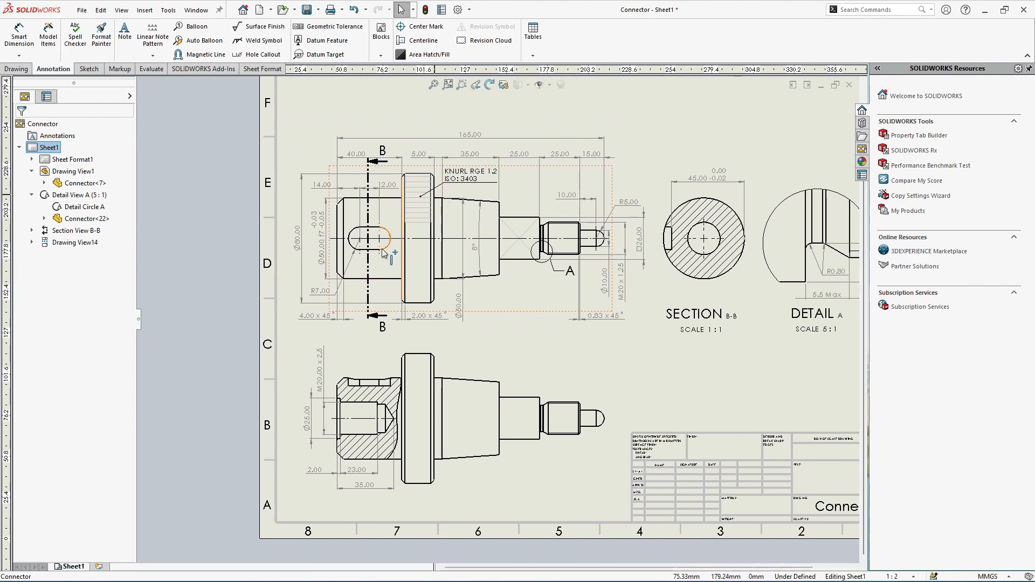
scroll(382, 249, "down", 1)
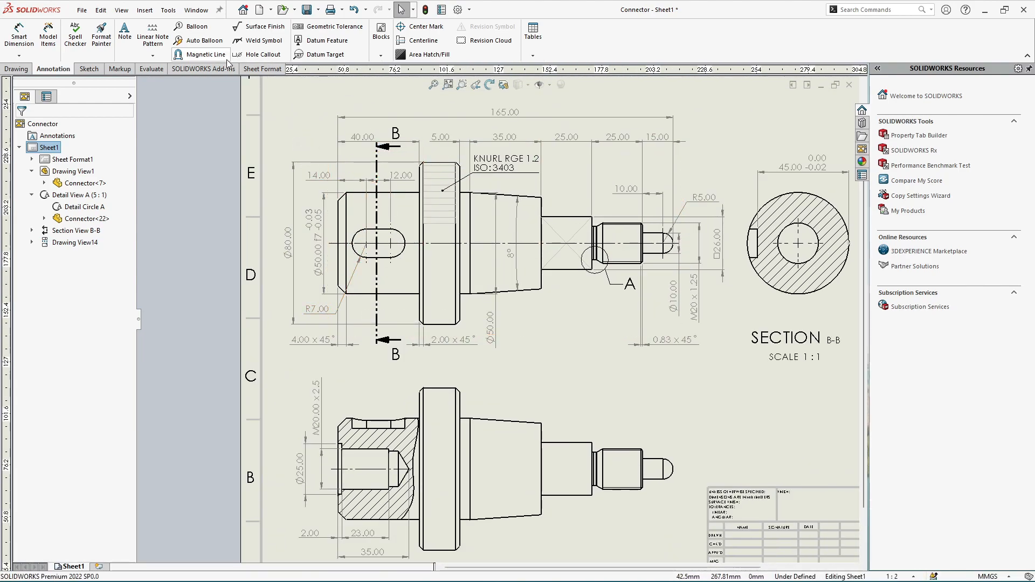
left_click(257, 30)
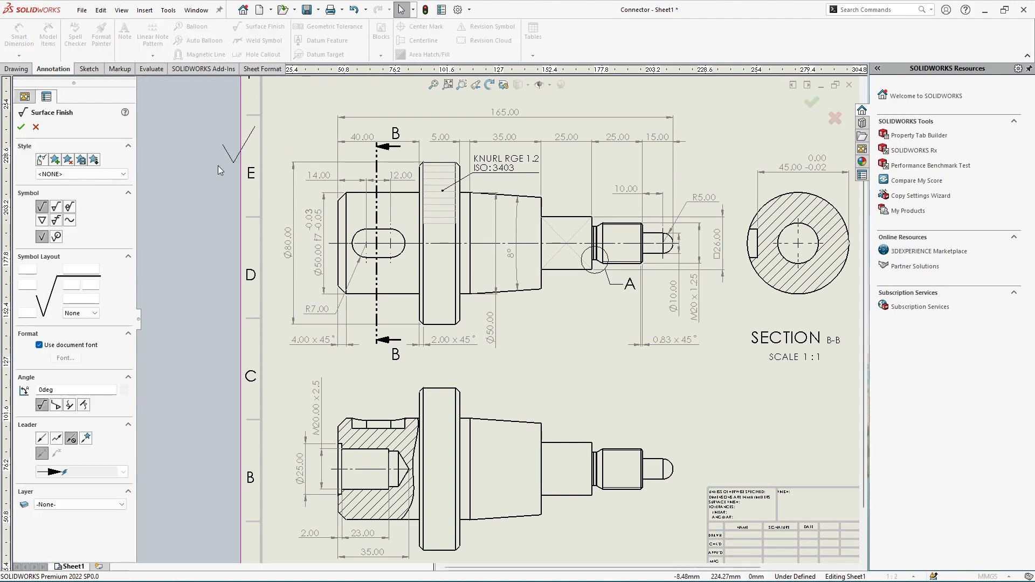
left_click(43, 438)
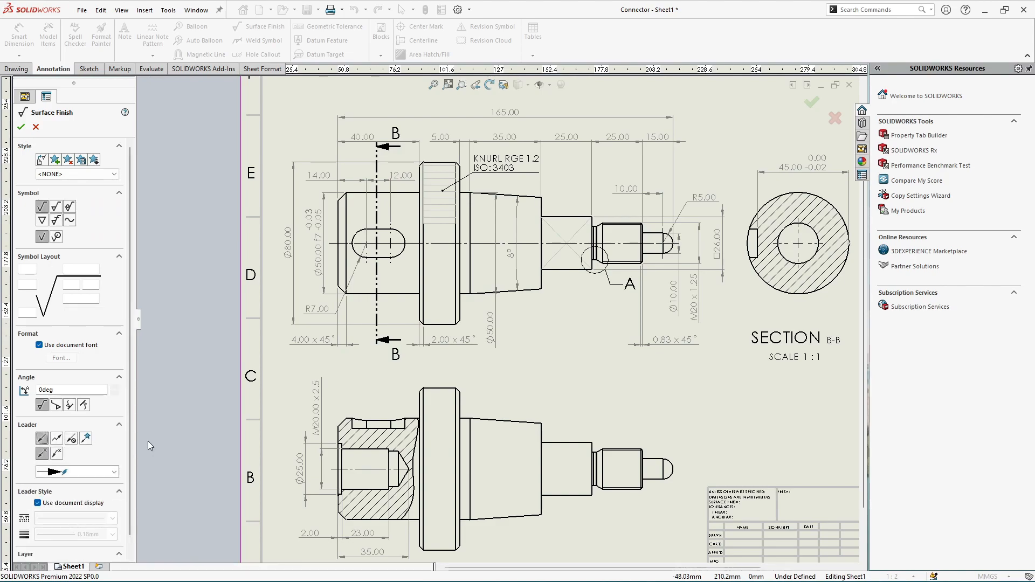
scroll(380, 452, "down", 5)
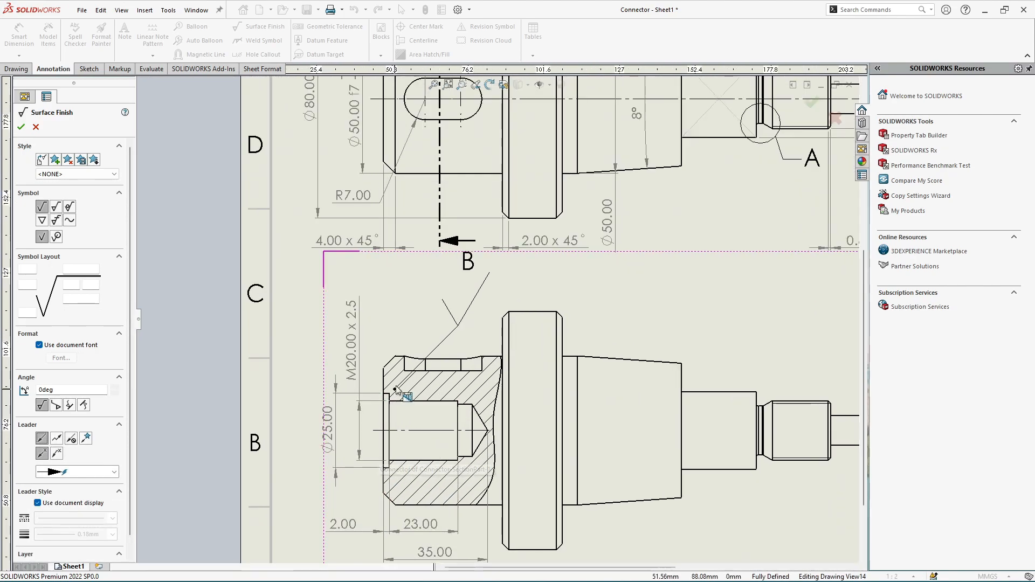
left_click(421, 346)
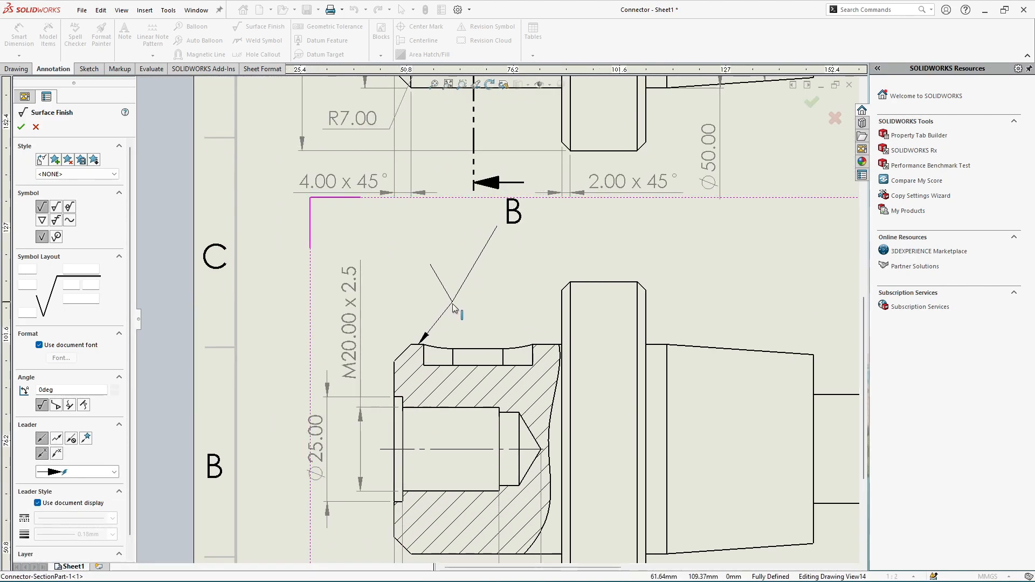
left_click(447, 322)
key("Escape")
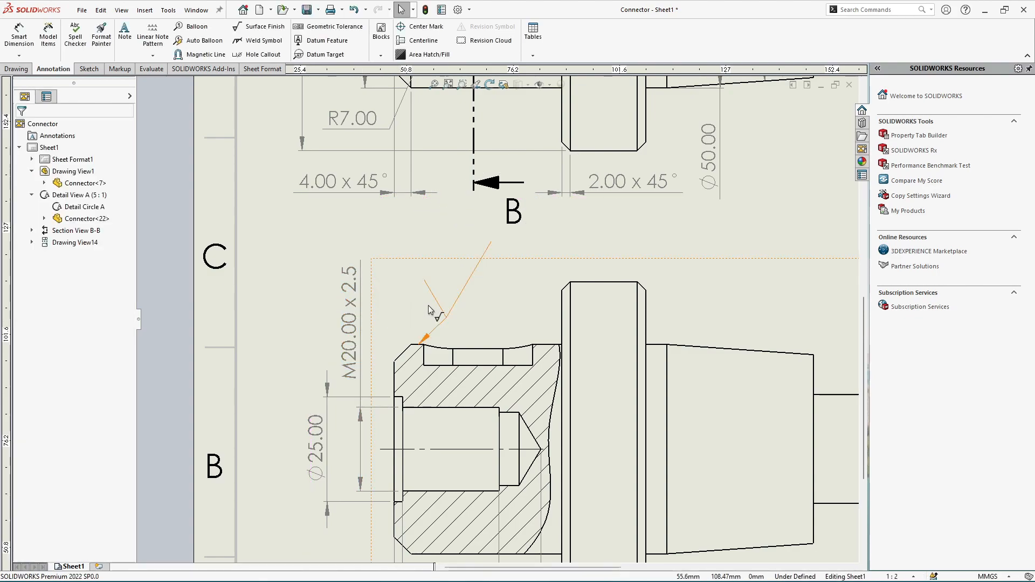
- Set the surface finish symbol's roughness value to 0.8 and accept the change
left_click(439, 306)
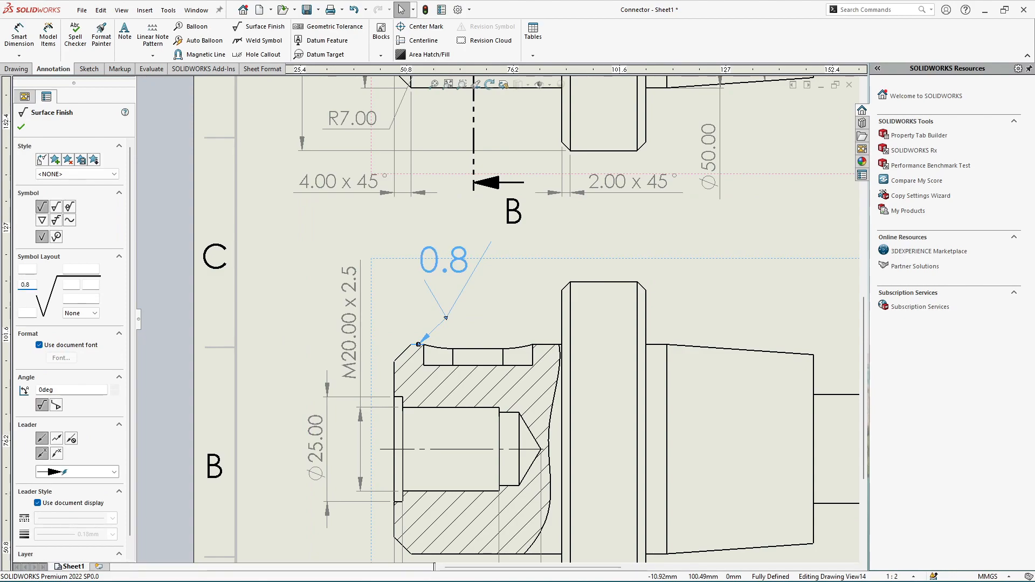
left_click(22, 128)
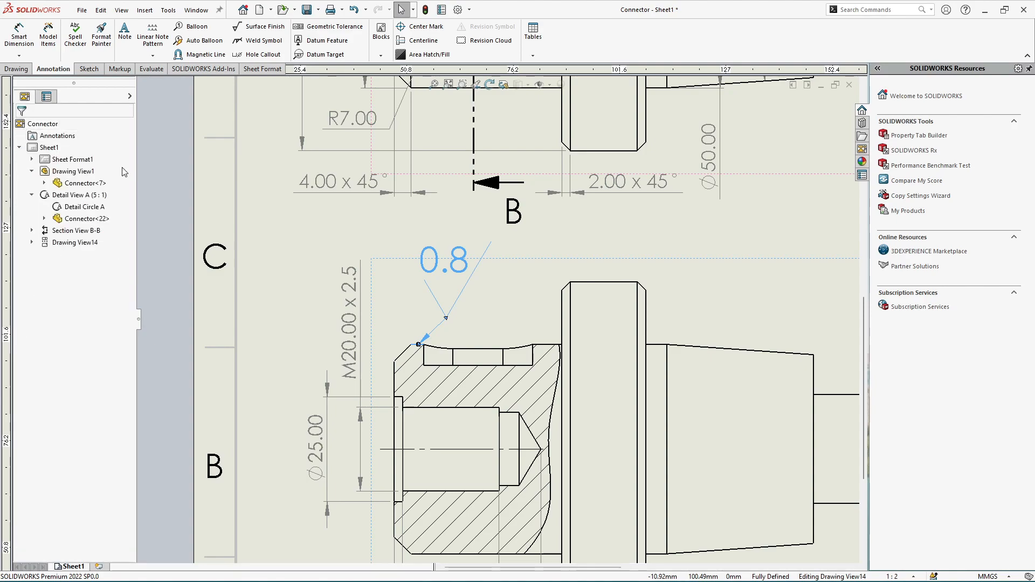
left_click(277, 229)
- Review the whole drawing sheet, checking the views, dimensions, surface finish symbol and title block for completeness
scroll(371, 283, "up", 5)
middle_click_drag(644, 347, 511, 374)
middle_click_drag(627, 355, 526, 368)
scroll(355, 346, "down", 2)
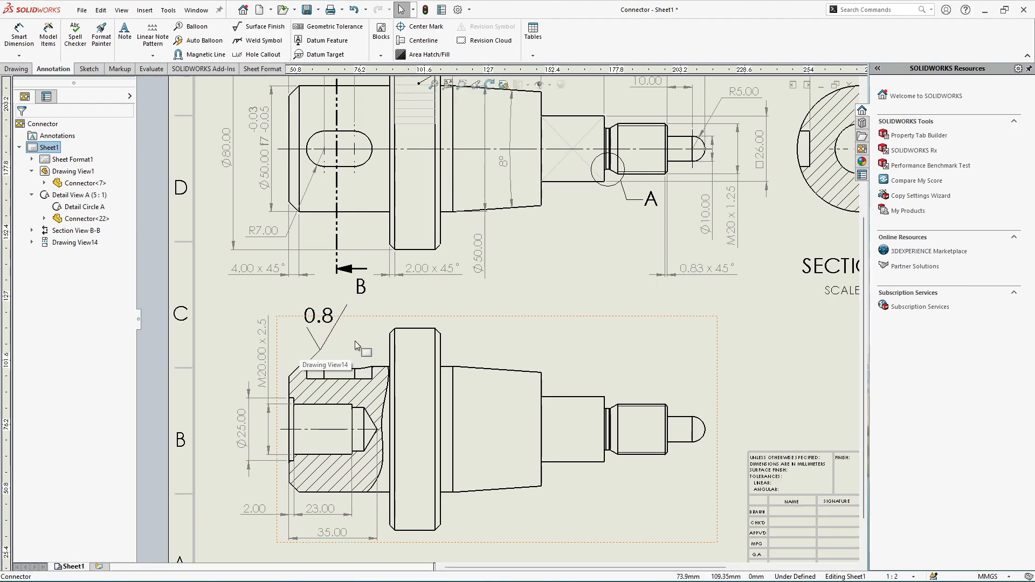
scroll(355, 341, "up", 2)
mouse_move(684, 339)
middle_mouse_down()
mouse_move(615, 335)
mouse_move(639, 346)
mouse_move(616, 374)
middle_mouse_up()
scroll(561, 337, "up", 1)
scroll(551, 333, "down", 1)
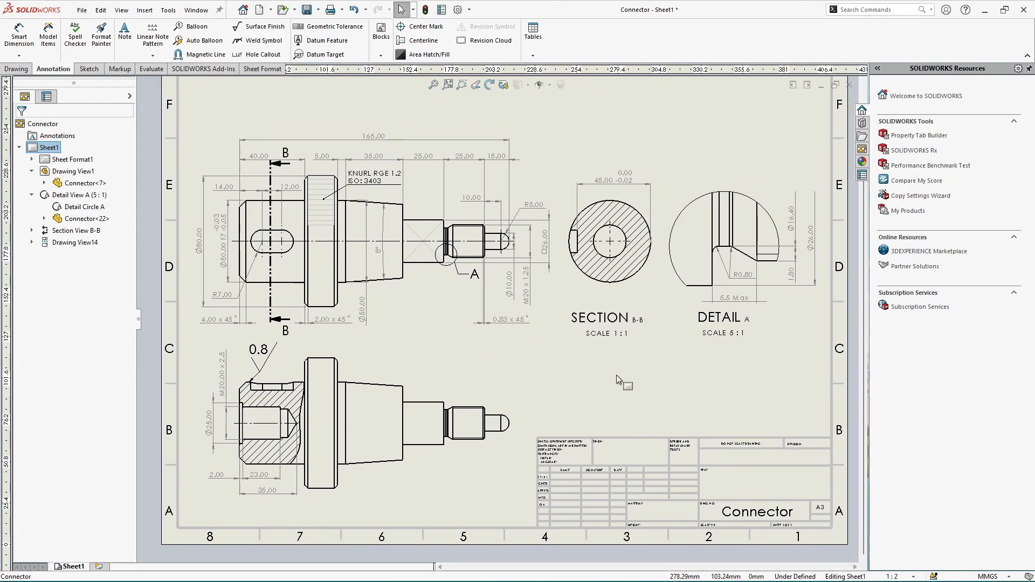
mouse_move(745, 373)
middle_mouse_down()
mouse_move(697, 375)
mouse_move(749, 377)
middle_mouse_up()
scroll(398, 267, "down", 2)
scroll(397, 268, "up", 2)
mouse_move(397, 268)
middle_mouse_down()
mouse_move(467, 261)
mouse_move(374, 231)
mouse_move(343, 244)
middle_mouse_up()
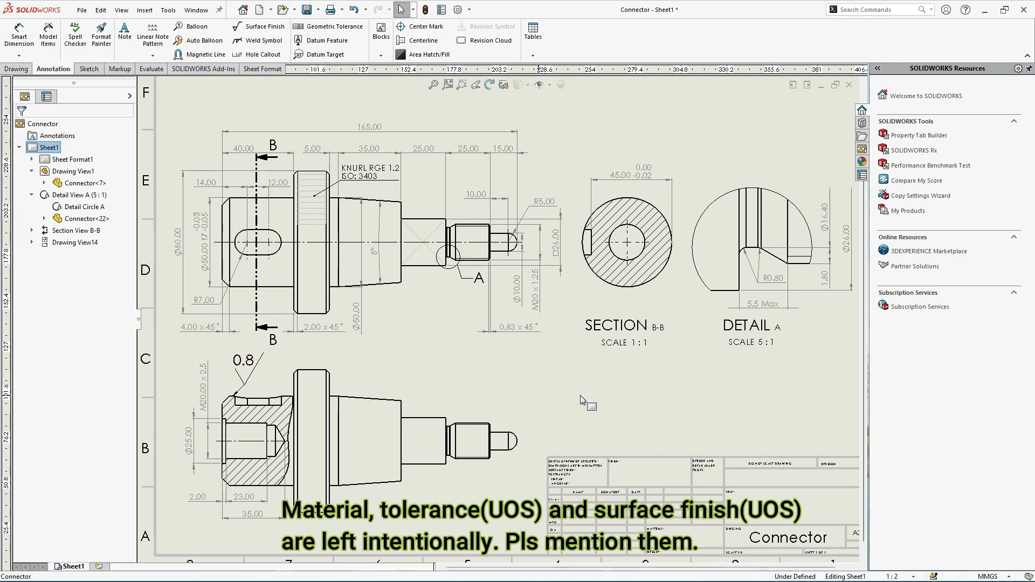
key("f")
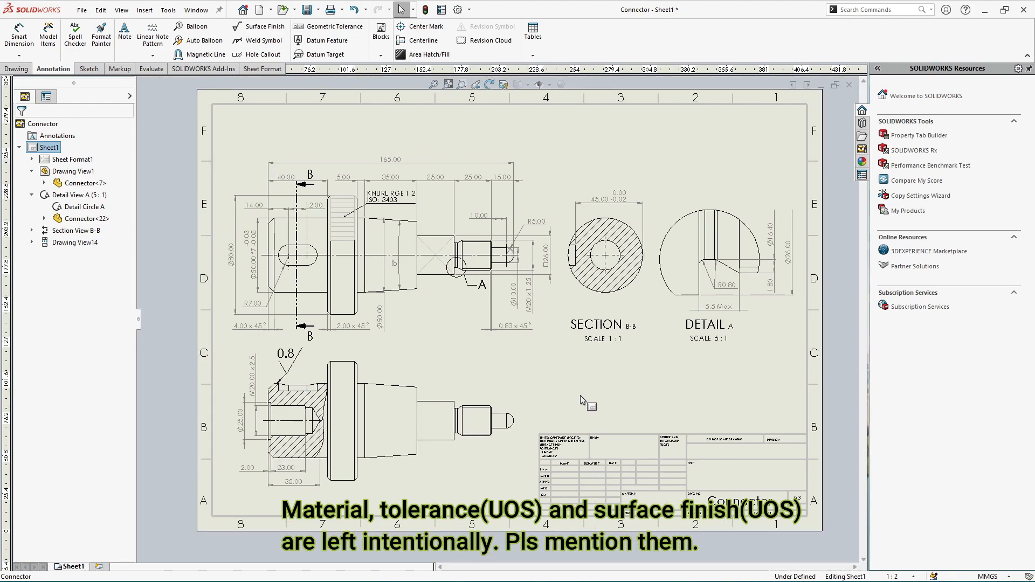
key("f")
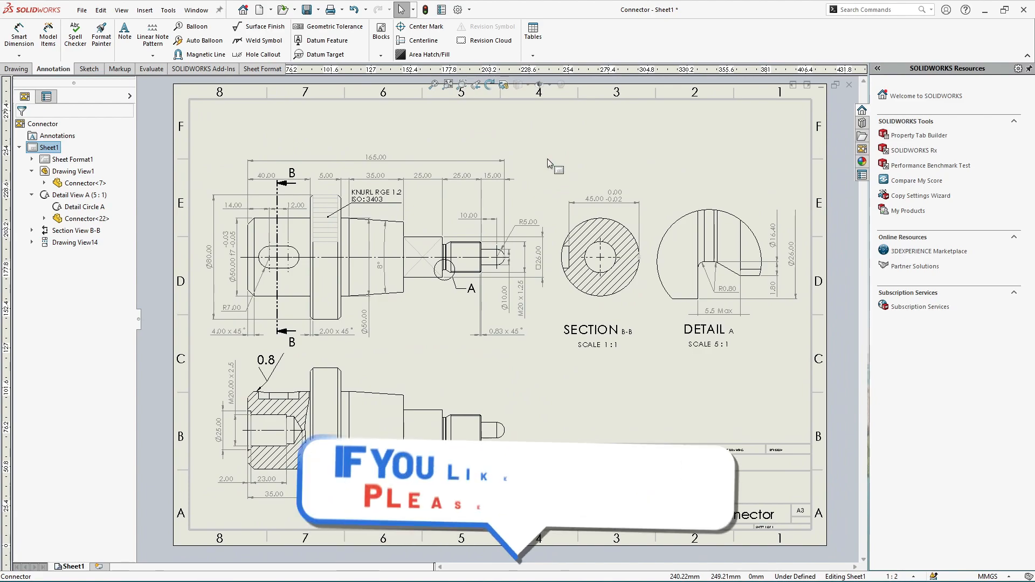